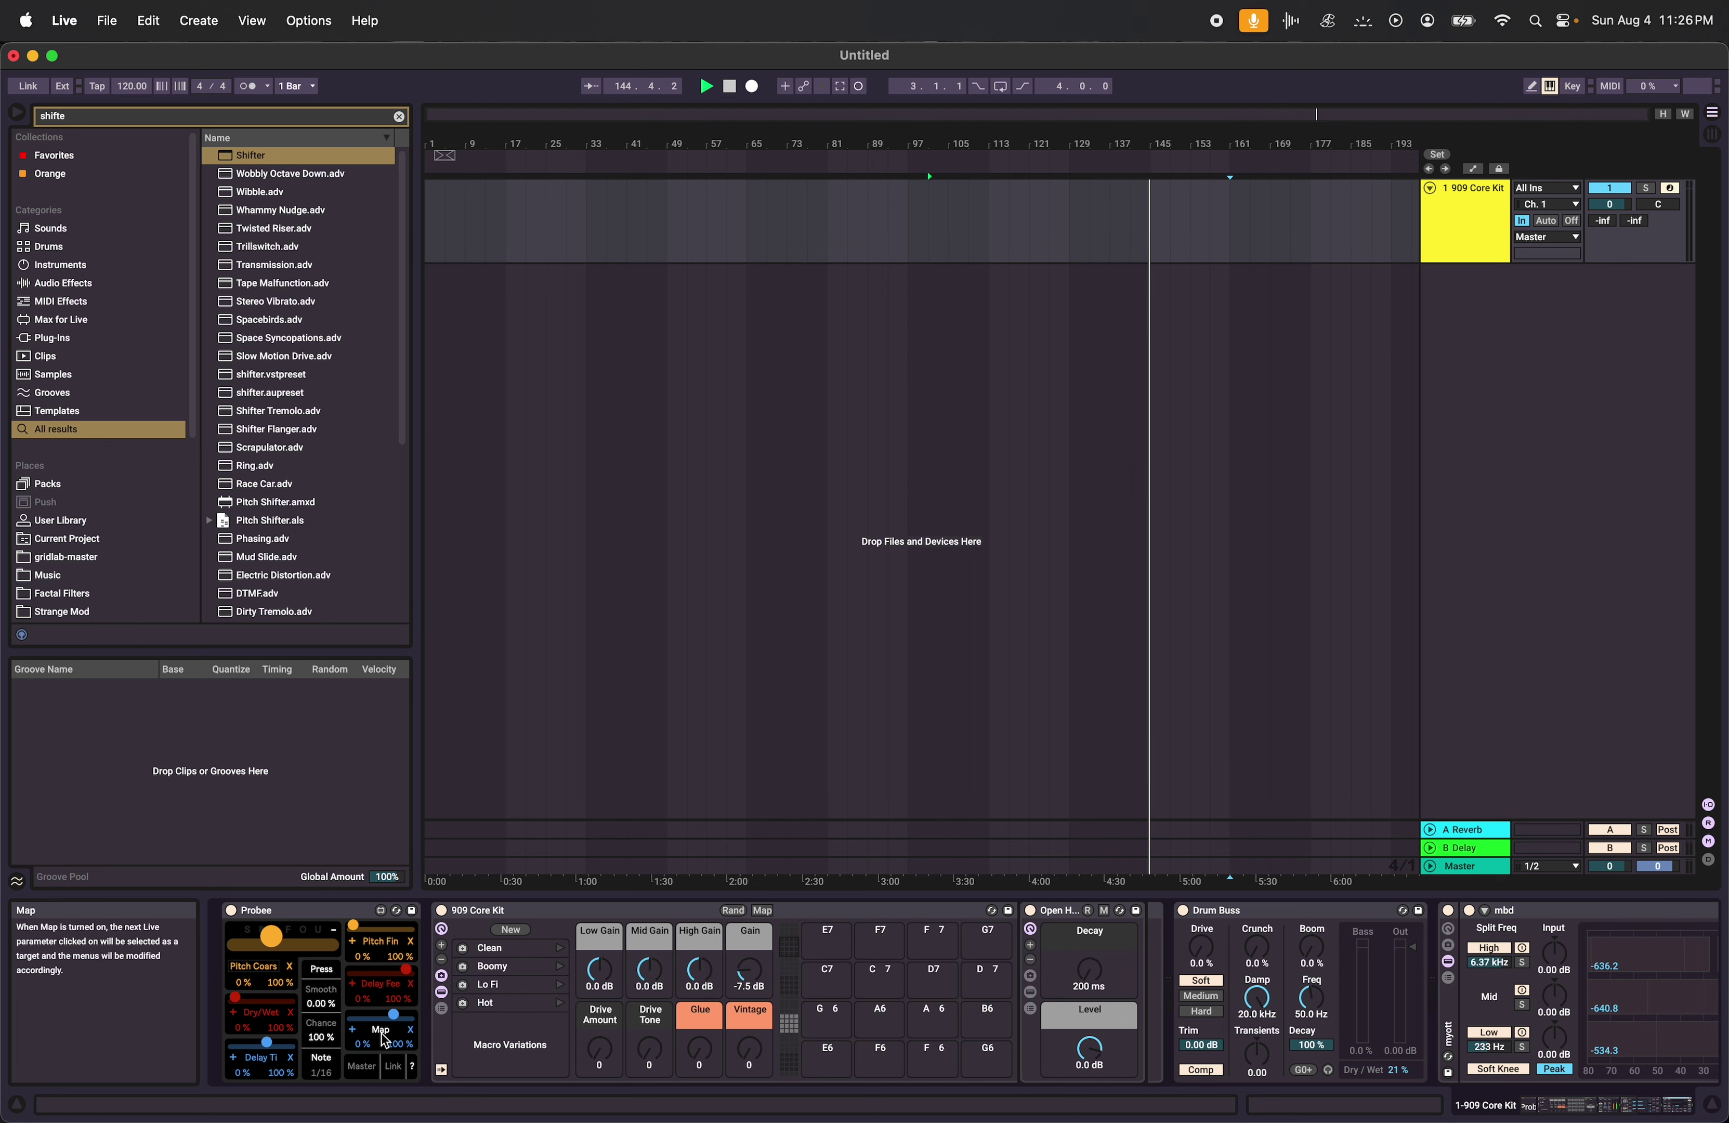
# Map the open Probee slot to the Shifter's Tone and duplicate the Probee device.
pyautogui.press('Return')
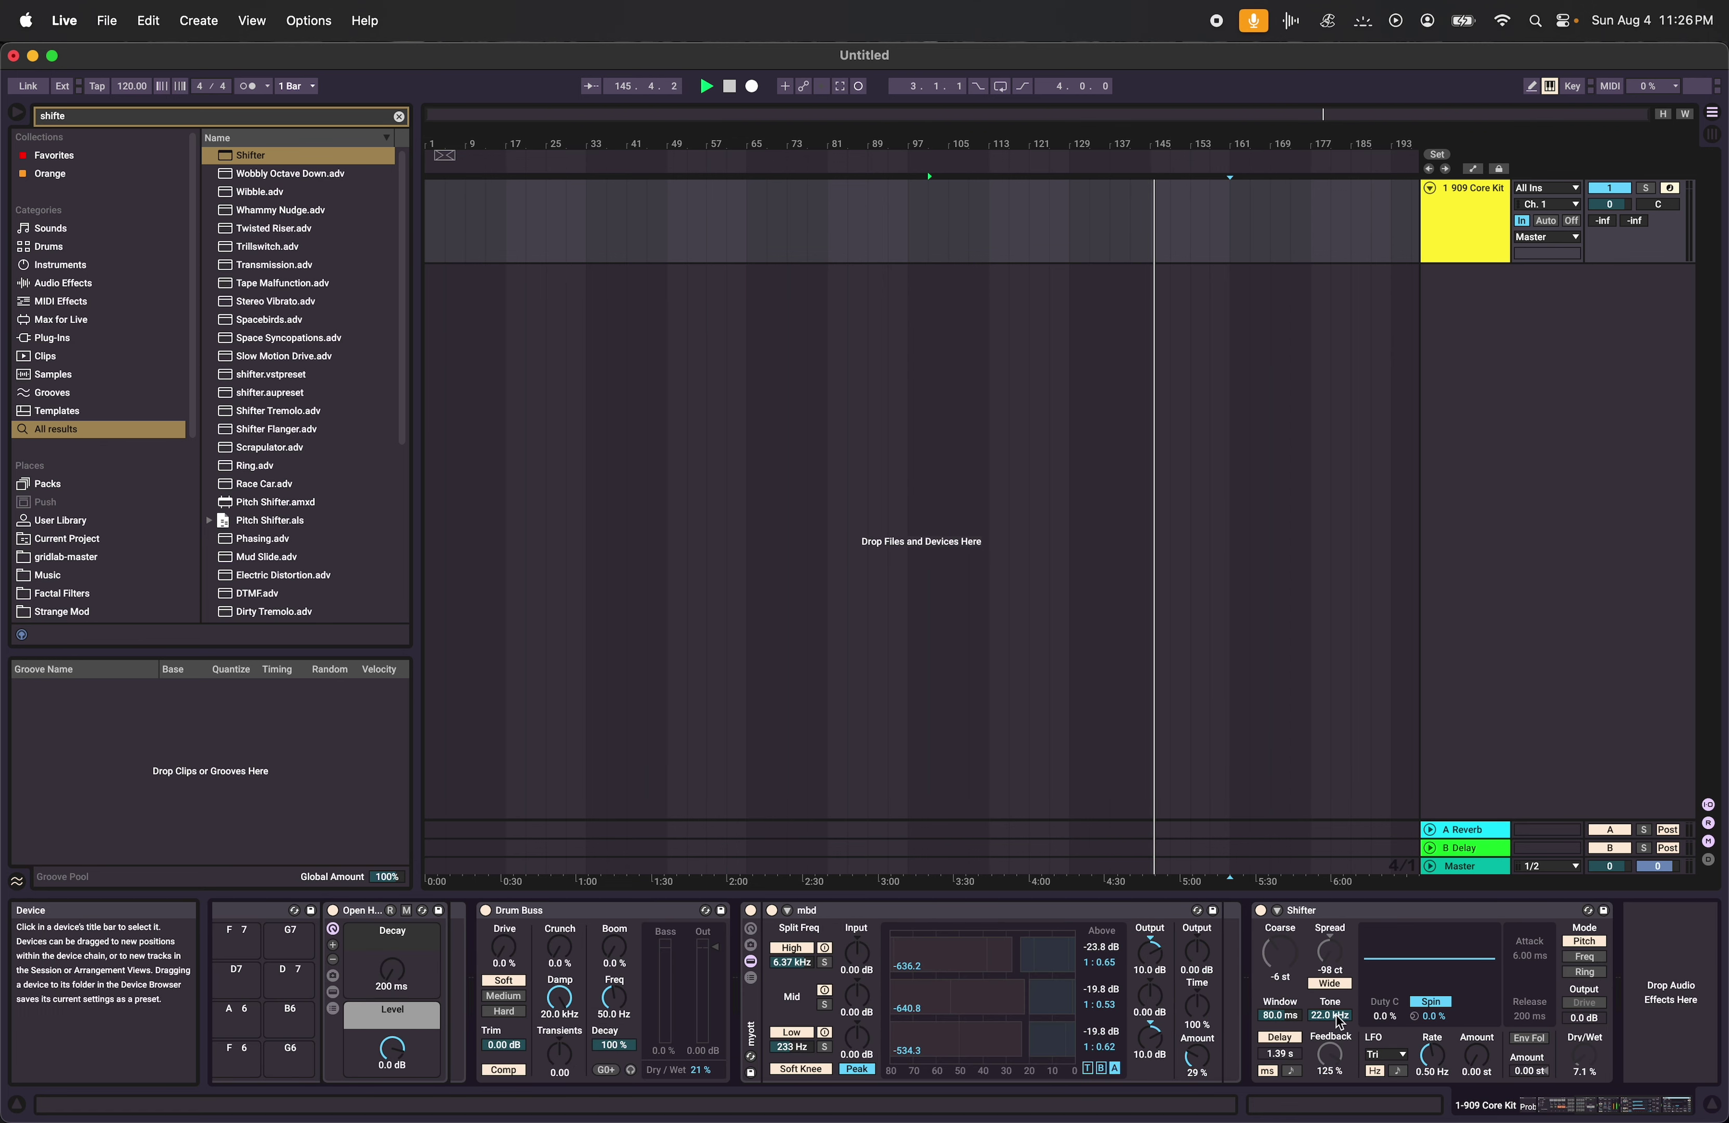
pyautogui.hscroll(-10, 861, 992)
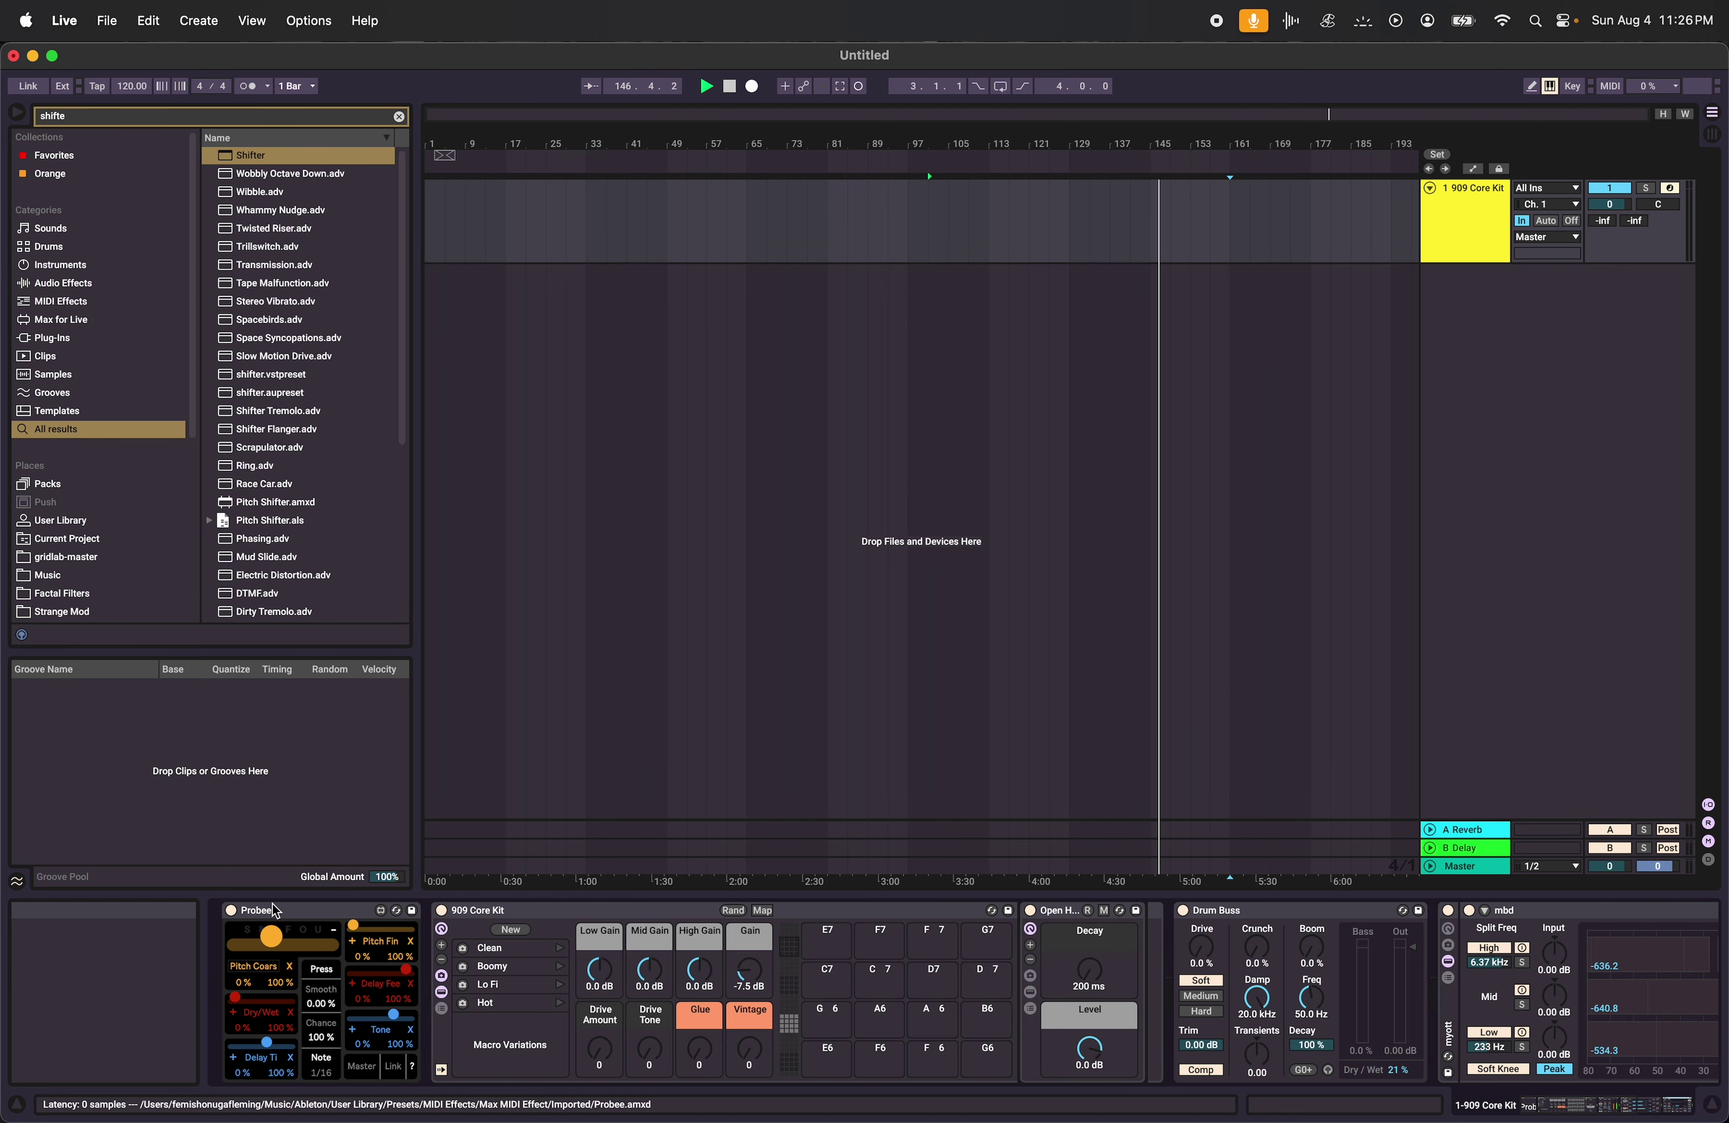
pyautogui.click(295, 911)
pyautogui.press('super+d')
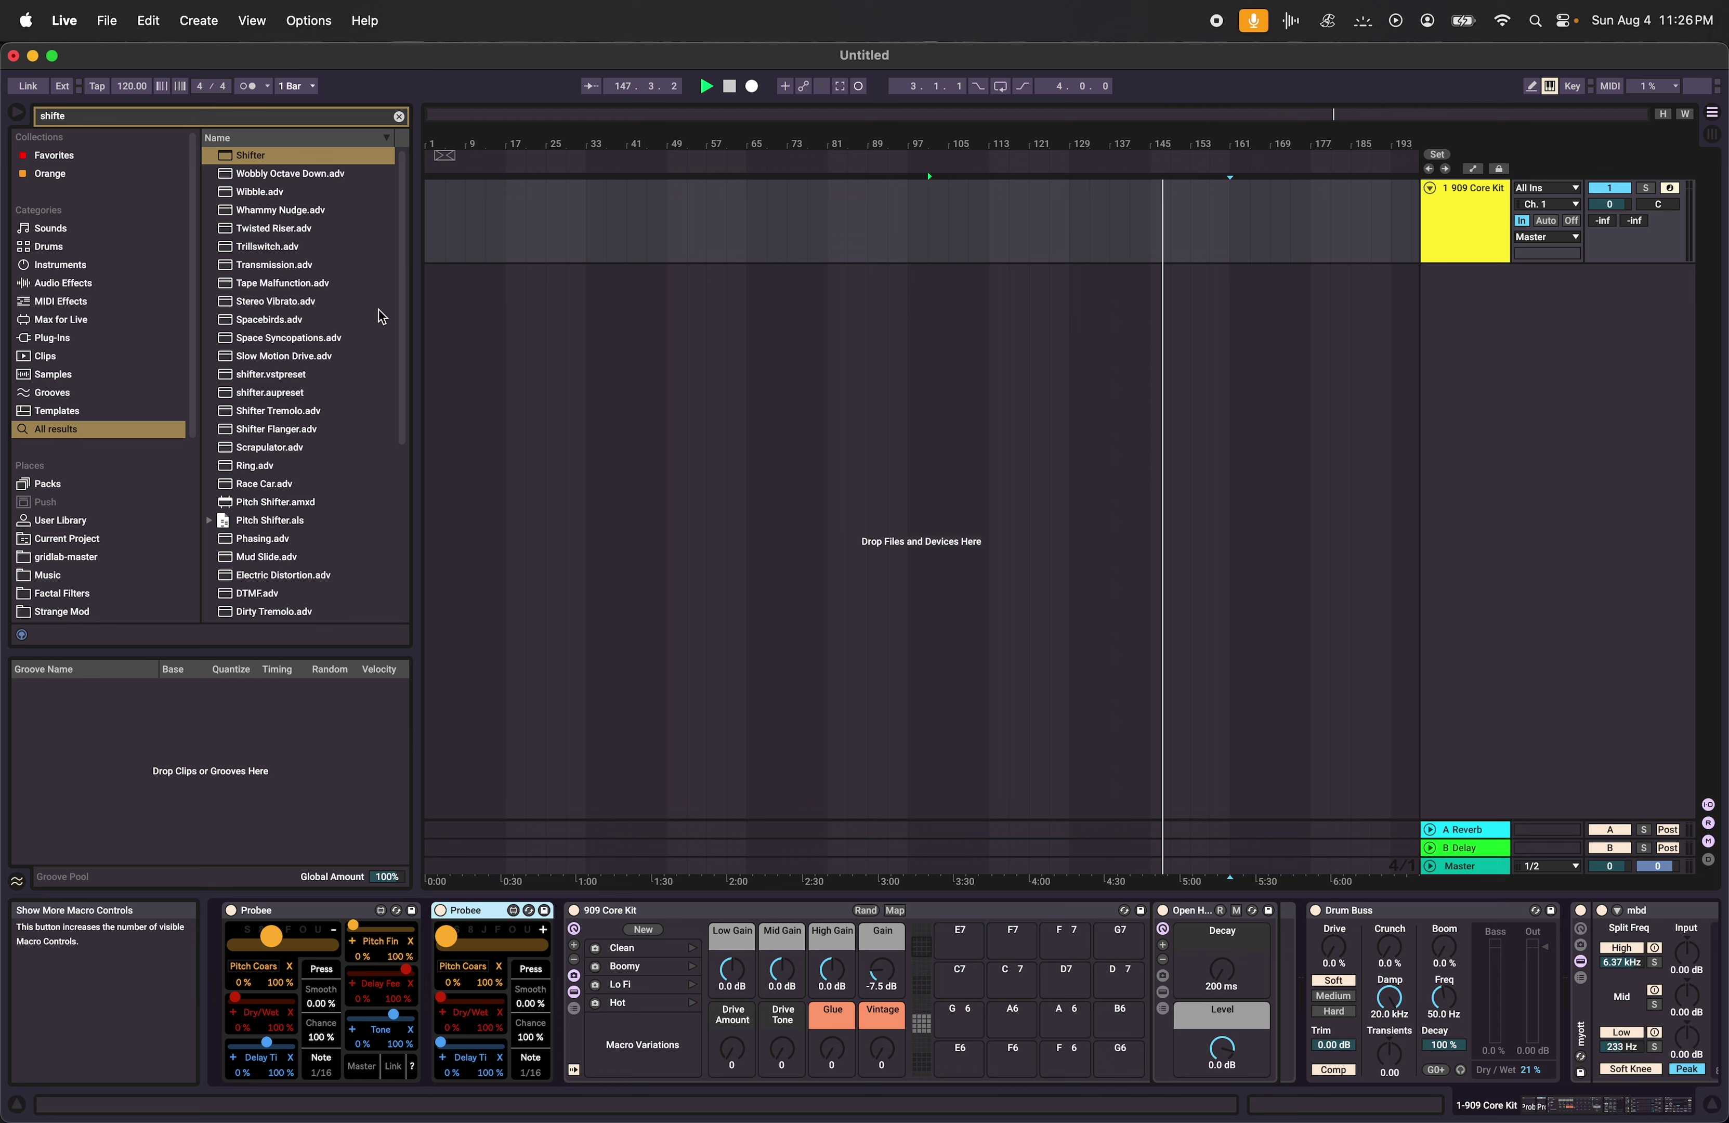
# Search the browser for "filt" and insert Auto Filter in the device chain after Drum Buss.
pyautogui.click(245, 116)
pyautogui.write('filt')
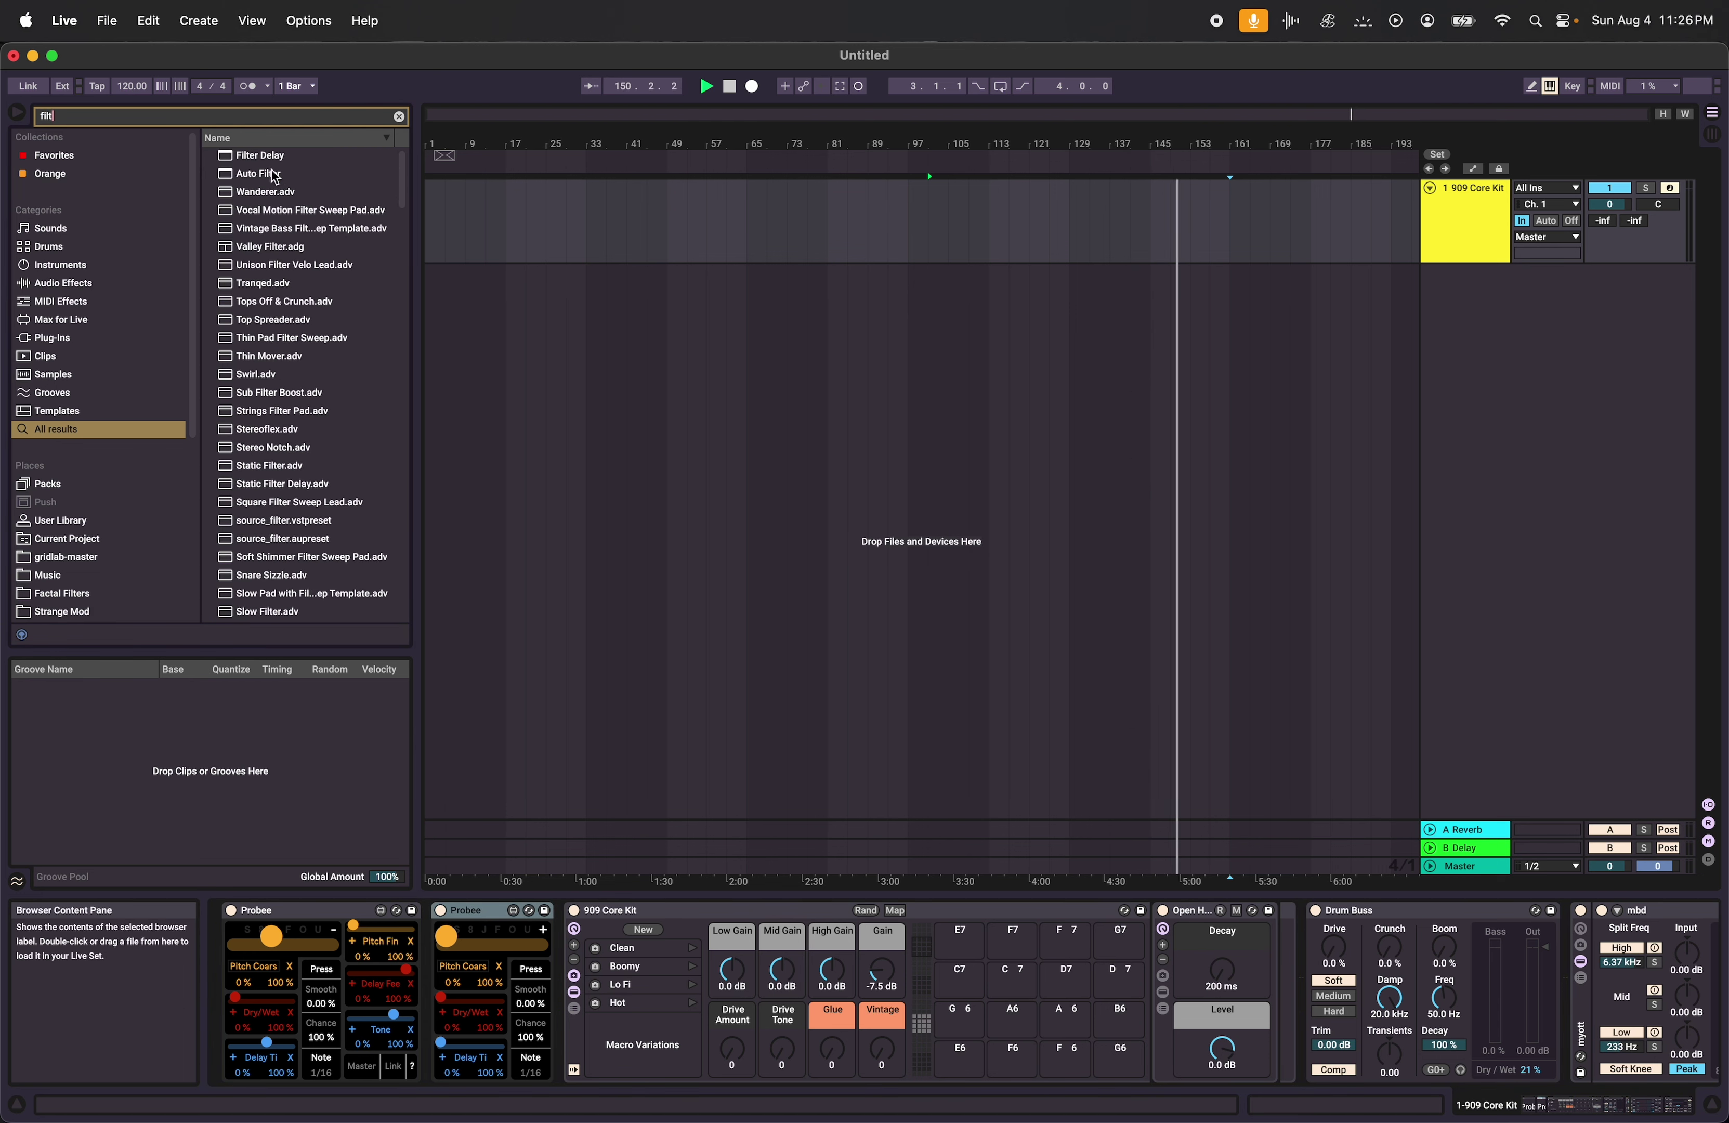
pyautogui.moveTo(274, 176)
pyautogui.mouseDown()
pyautogui.moveTo(694, 529)
pyautogui.moveTo(1196, 846)
pyautogui.moveTo(1537, 974)
pyautogui.mouseUp()
pyautogui.hscroll(-3, 1604, 964)
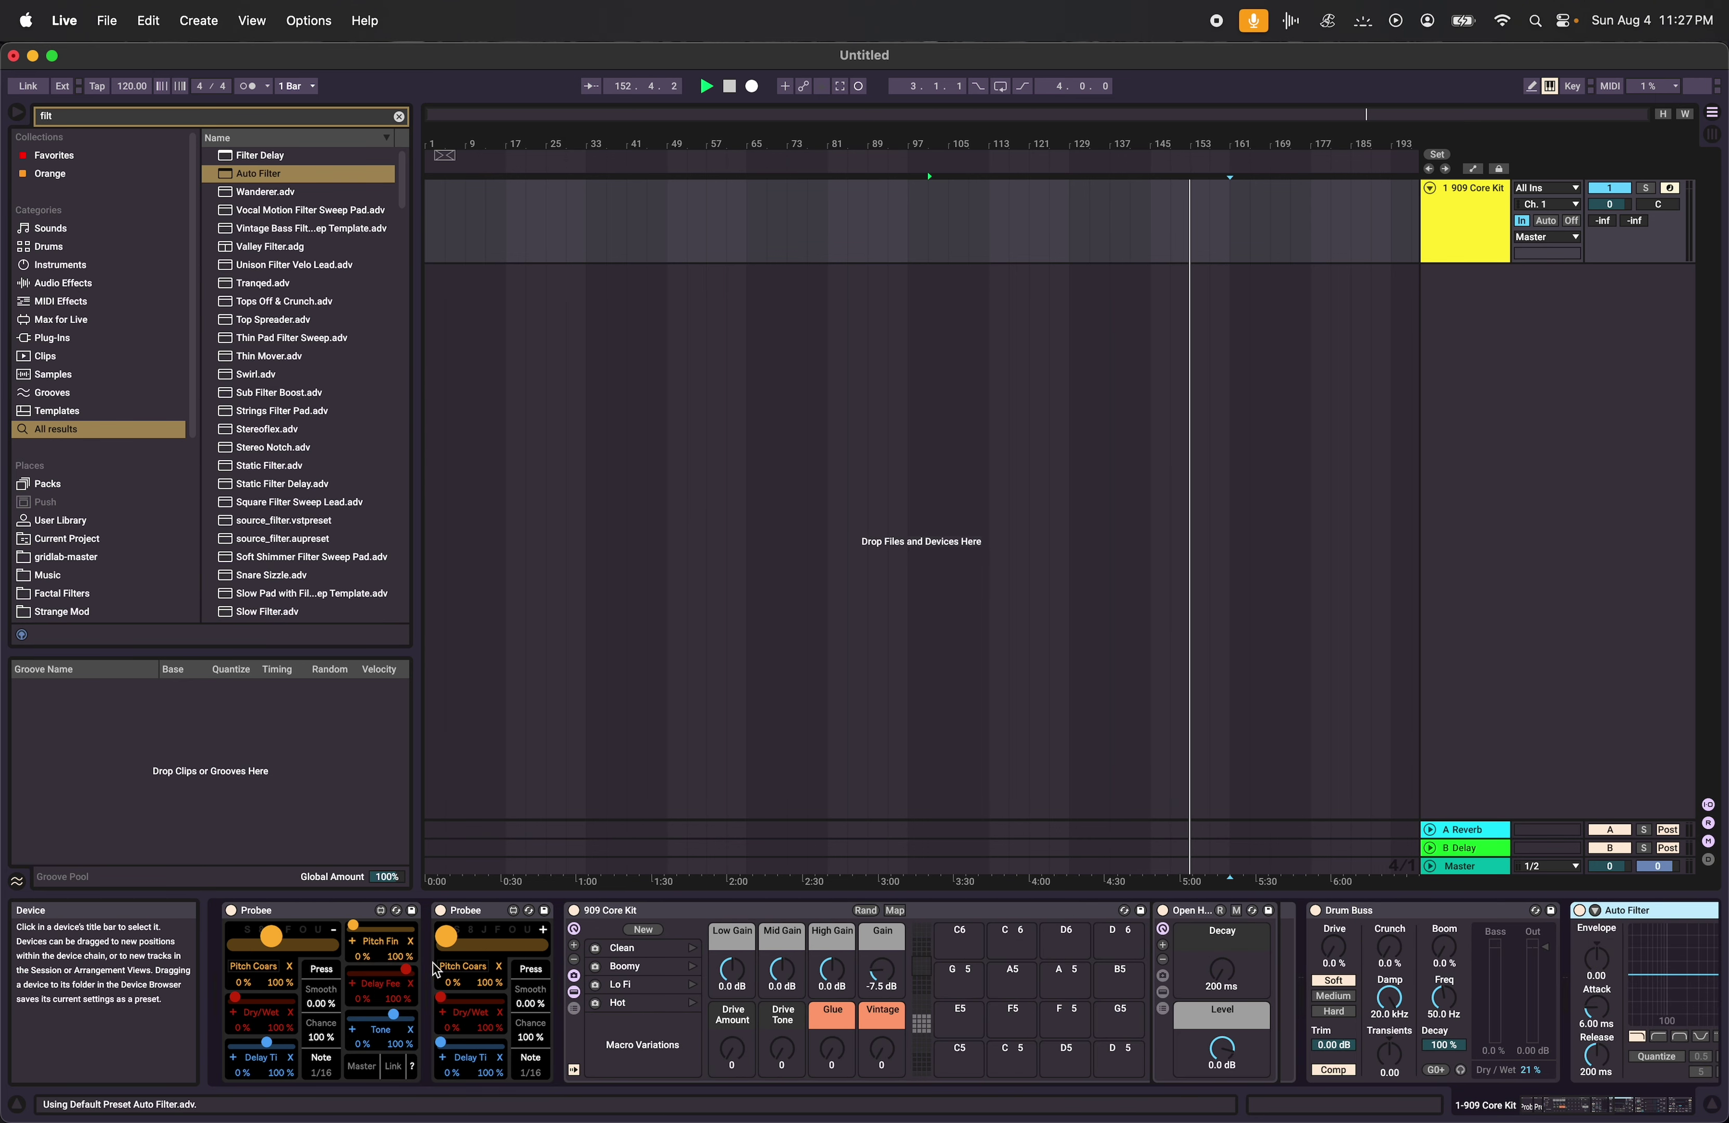
# Set the second Probee's Smooth to 70% and its Chance to 58%.
pyautogui.moveTo(531, 1003); pyautogui.dragTo(529, 1037)
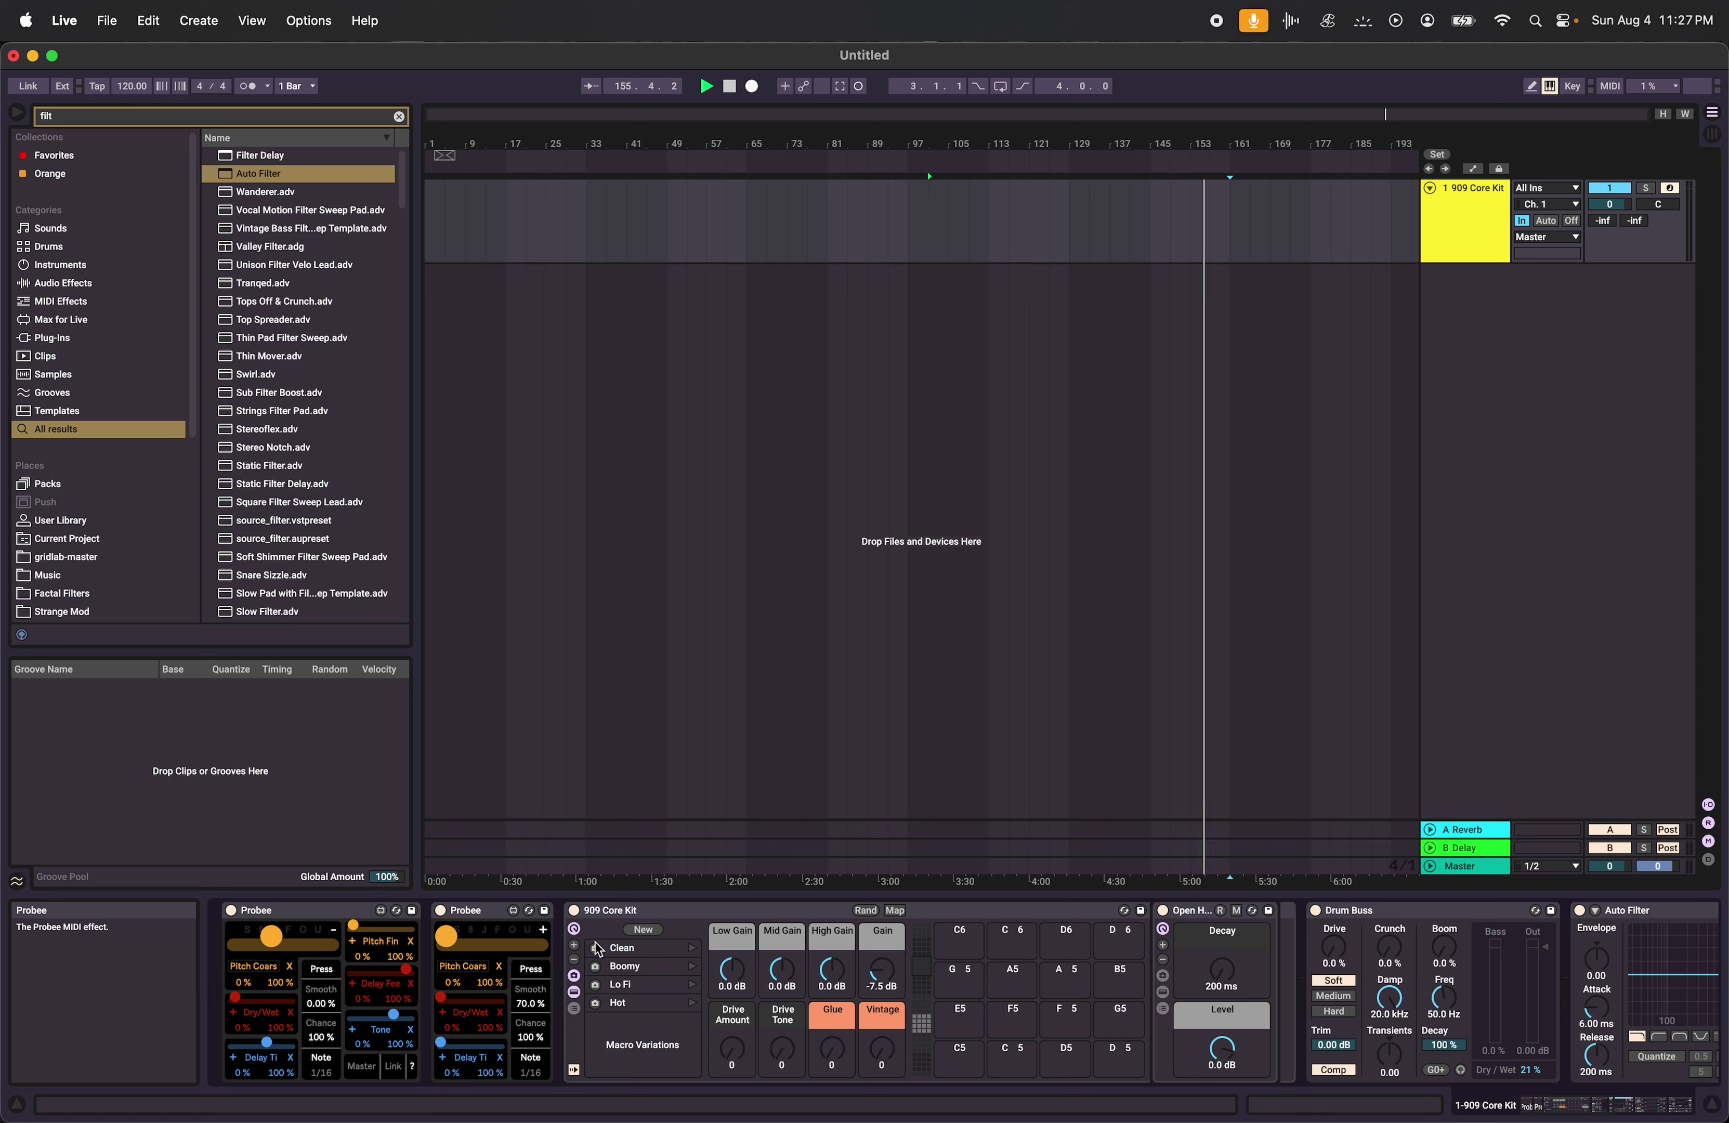
pyautogui.moveTo(516, 1028); pyautogui.dragTo(517, 1072)
# Map the second Probee's first slot to the Auto Filter's frequency and switch the filter to the Morph type.
pyautogui.hscroll(10, 743, 1006)
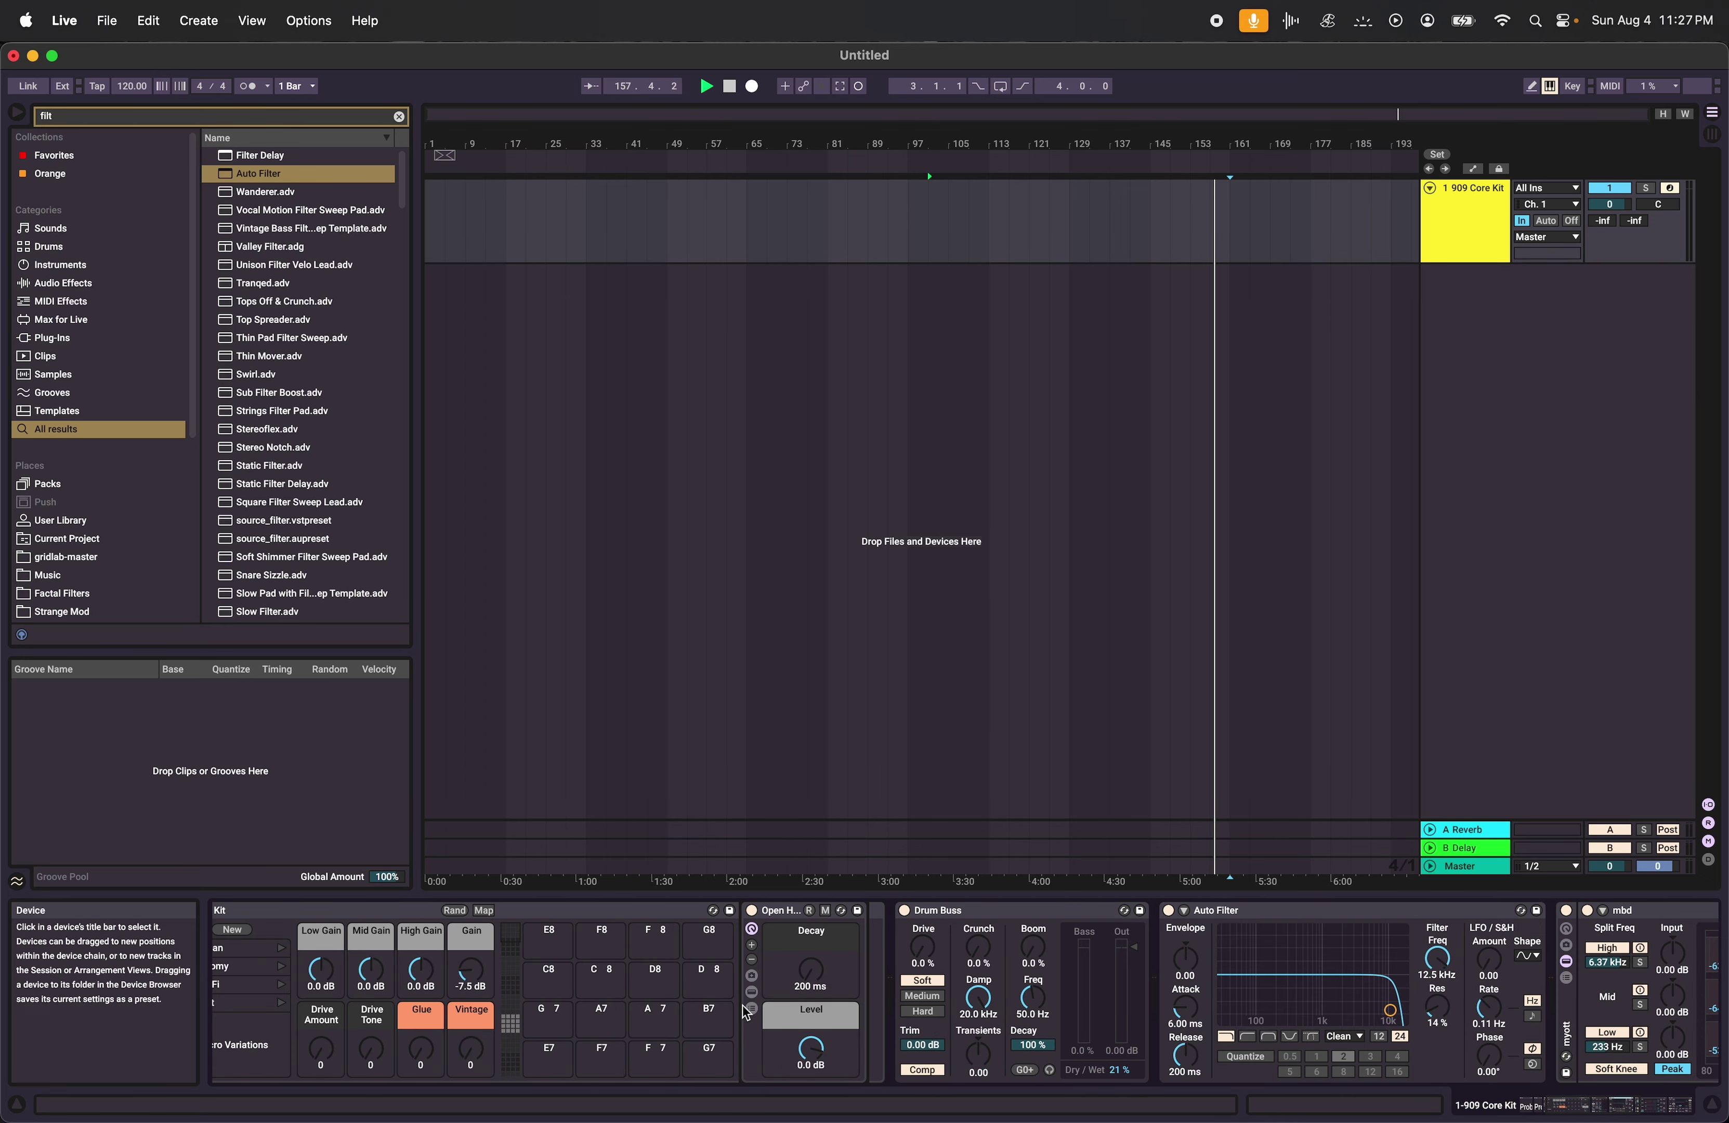
pyautogui.moveTo(752, 961); pyautogui.dragTo(753, 1021)
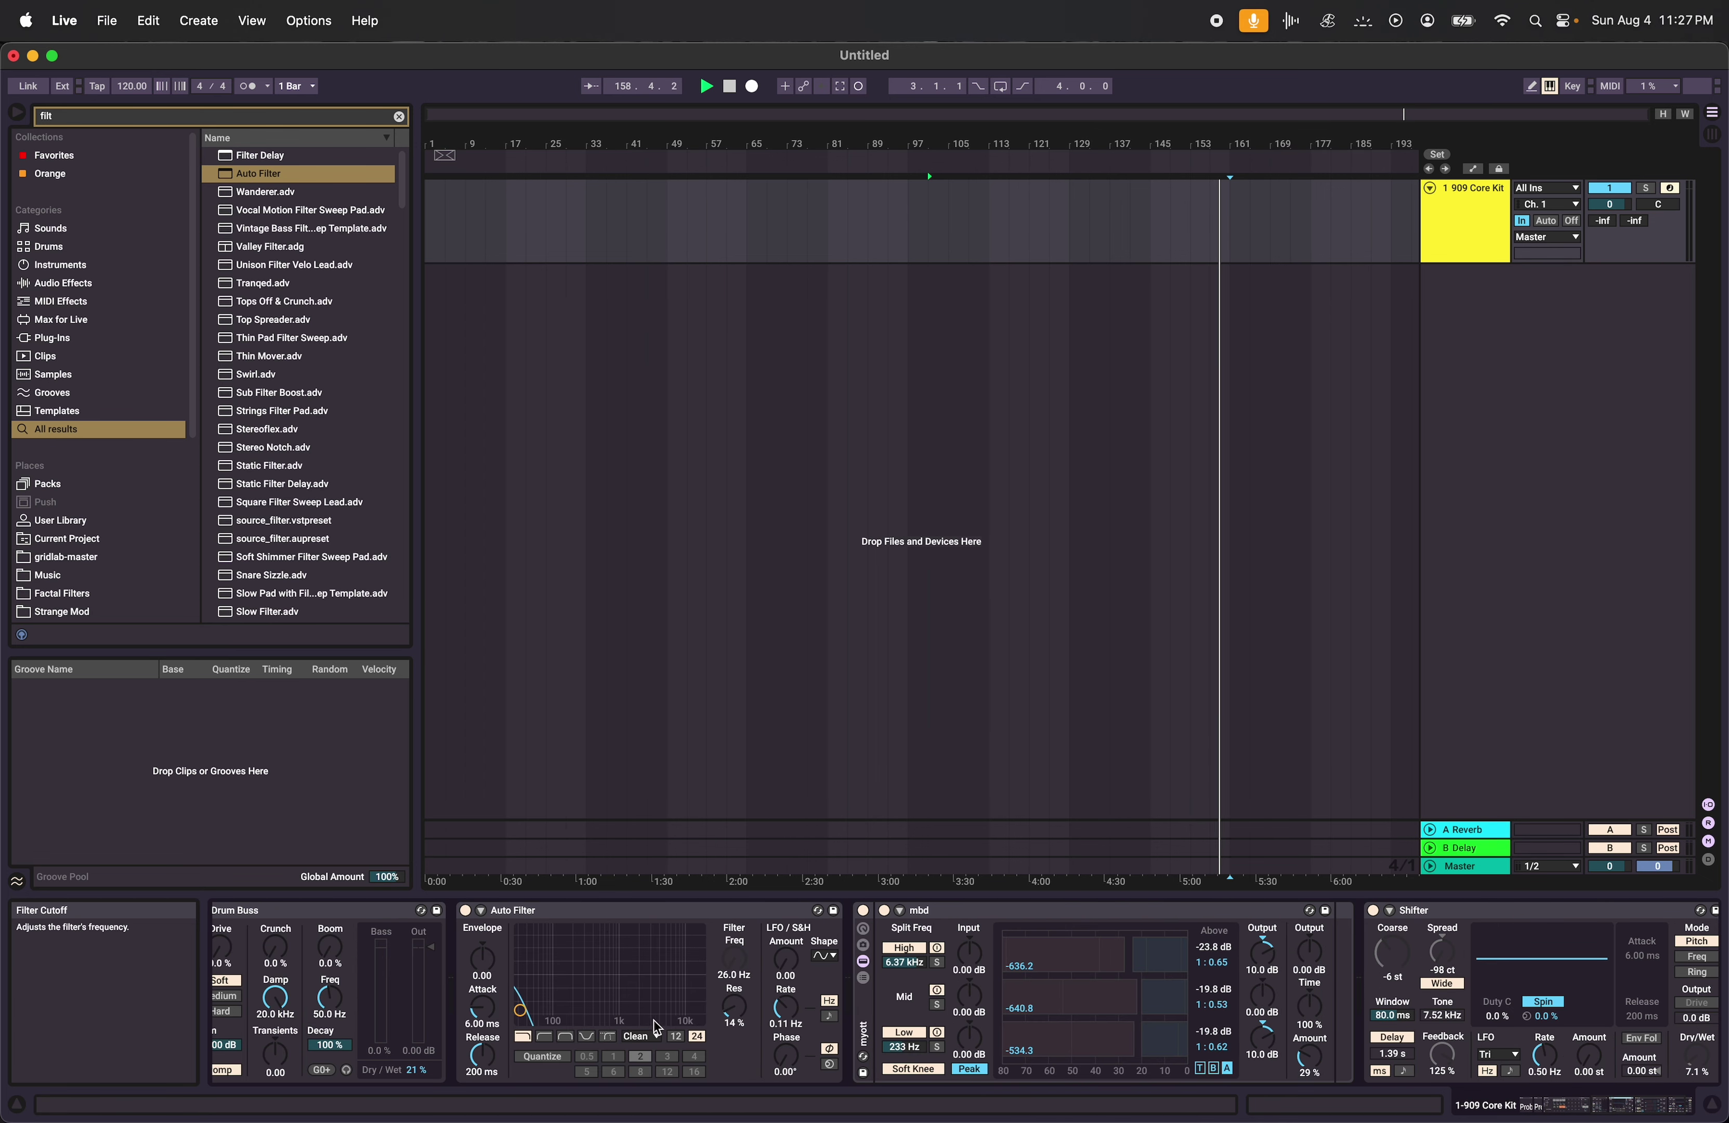
pyautogui.click(607, 1036)
# Map the second Probee's red slot to the filter's Morph and its blue slot to Res, with a 68% maximum.
pyautogui.hscroll(-10, 655, 1035)
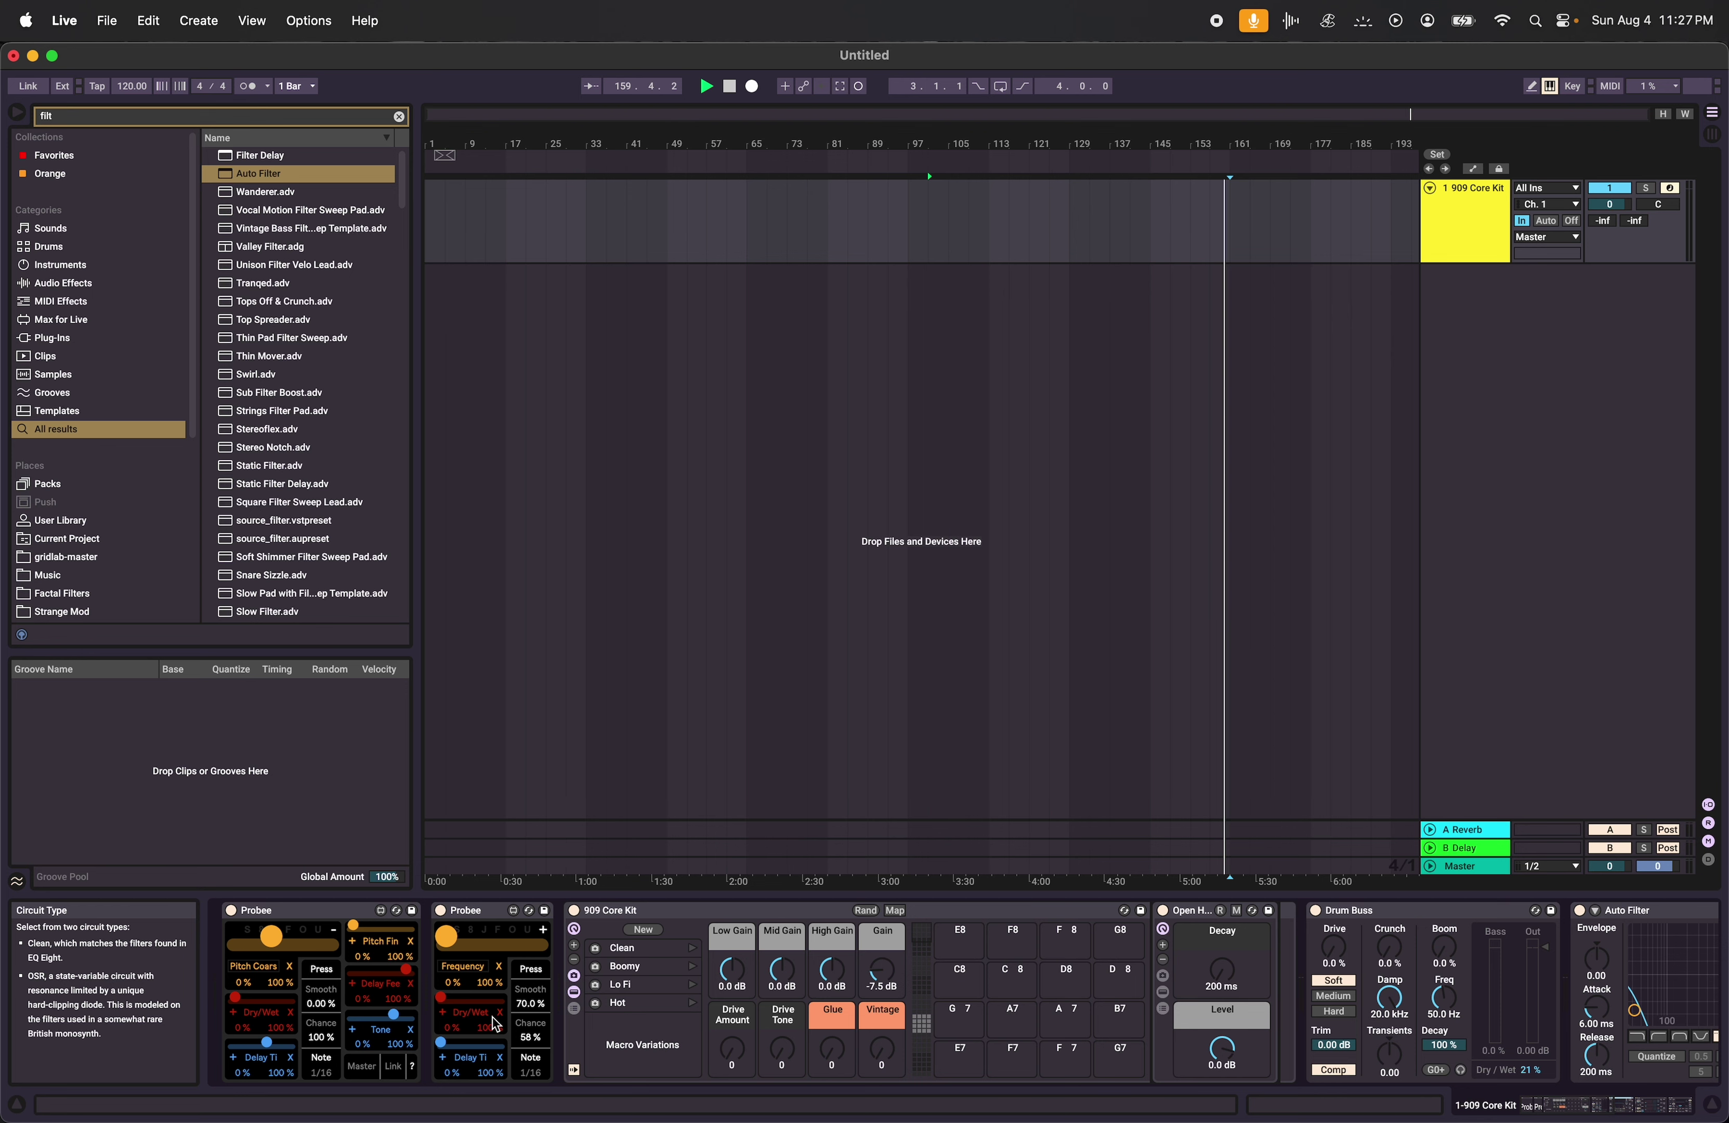
pyautogui.hscroll(10, 472, 1011)
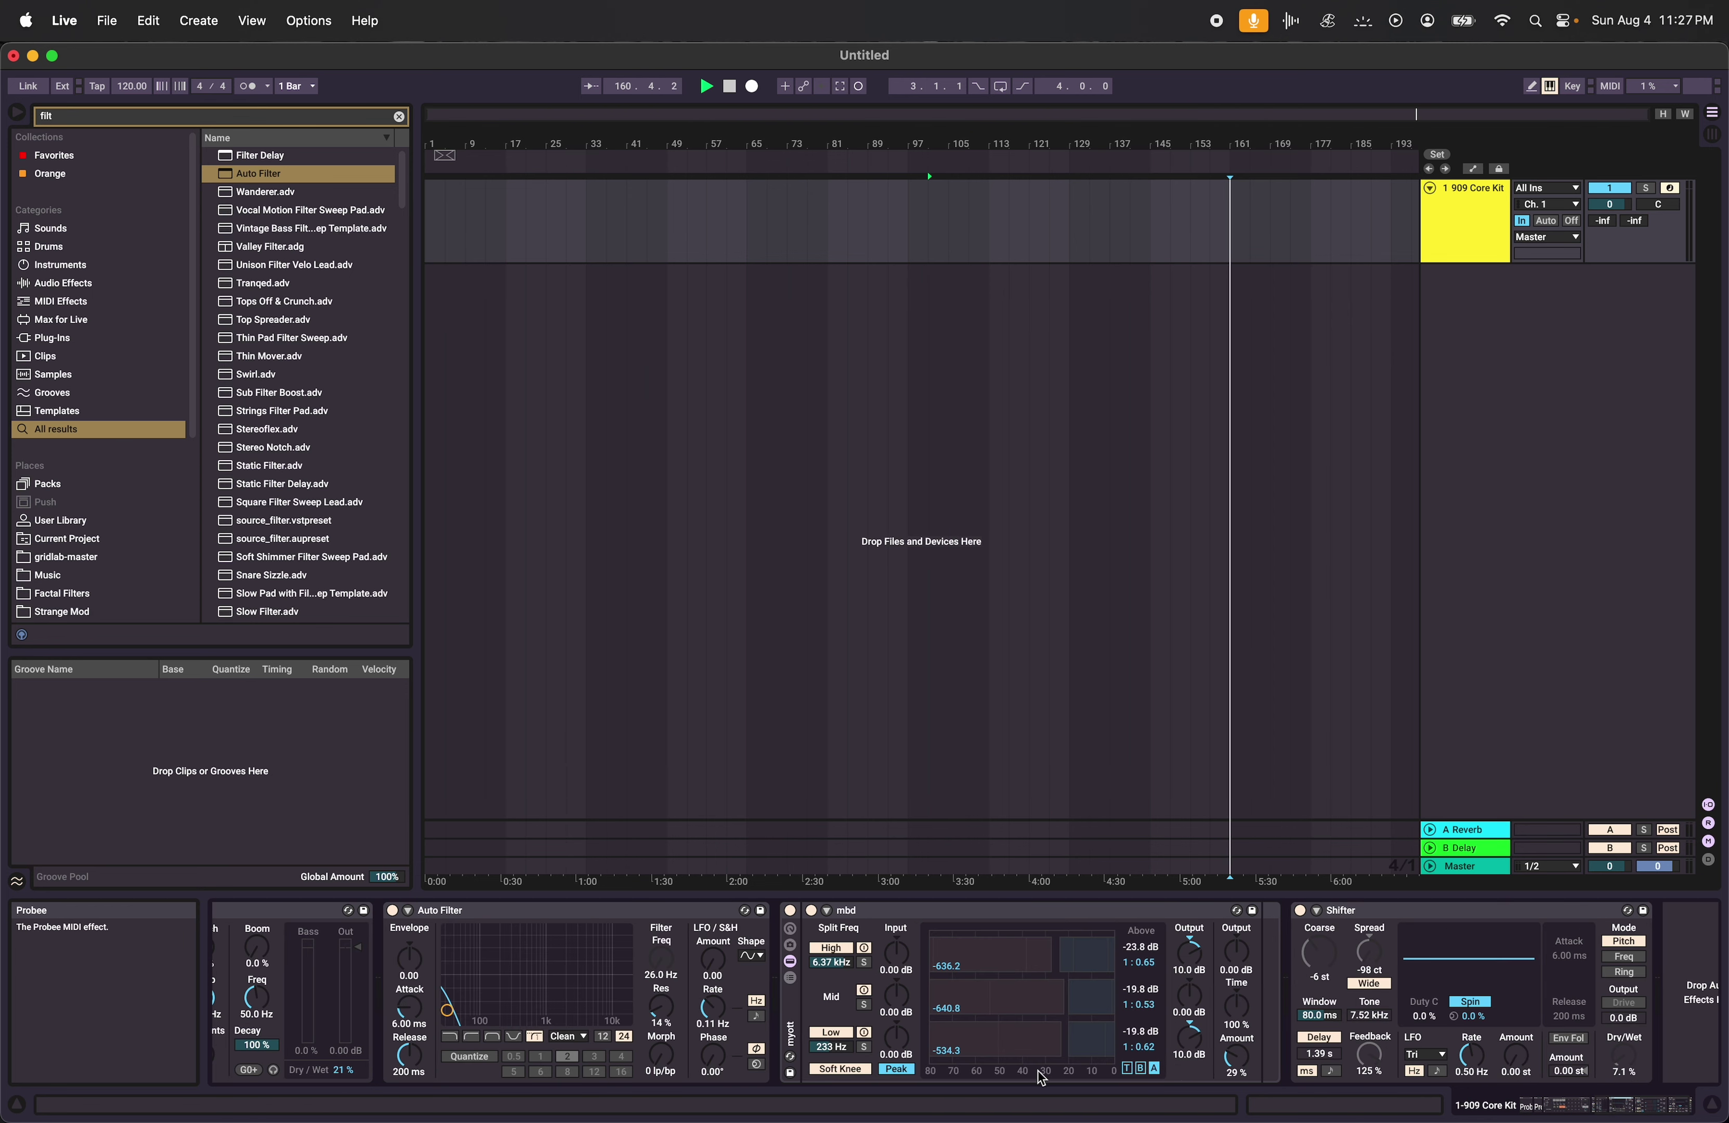
pyautogui.hscroll(-10, 664, 1055)
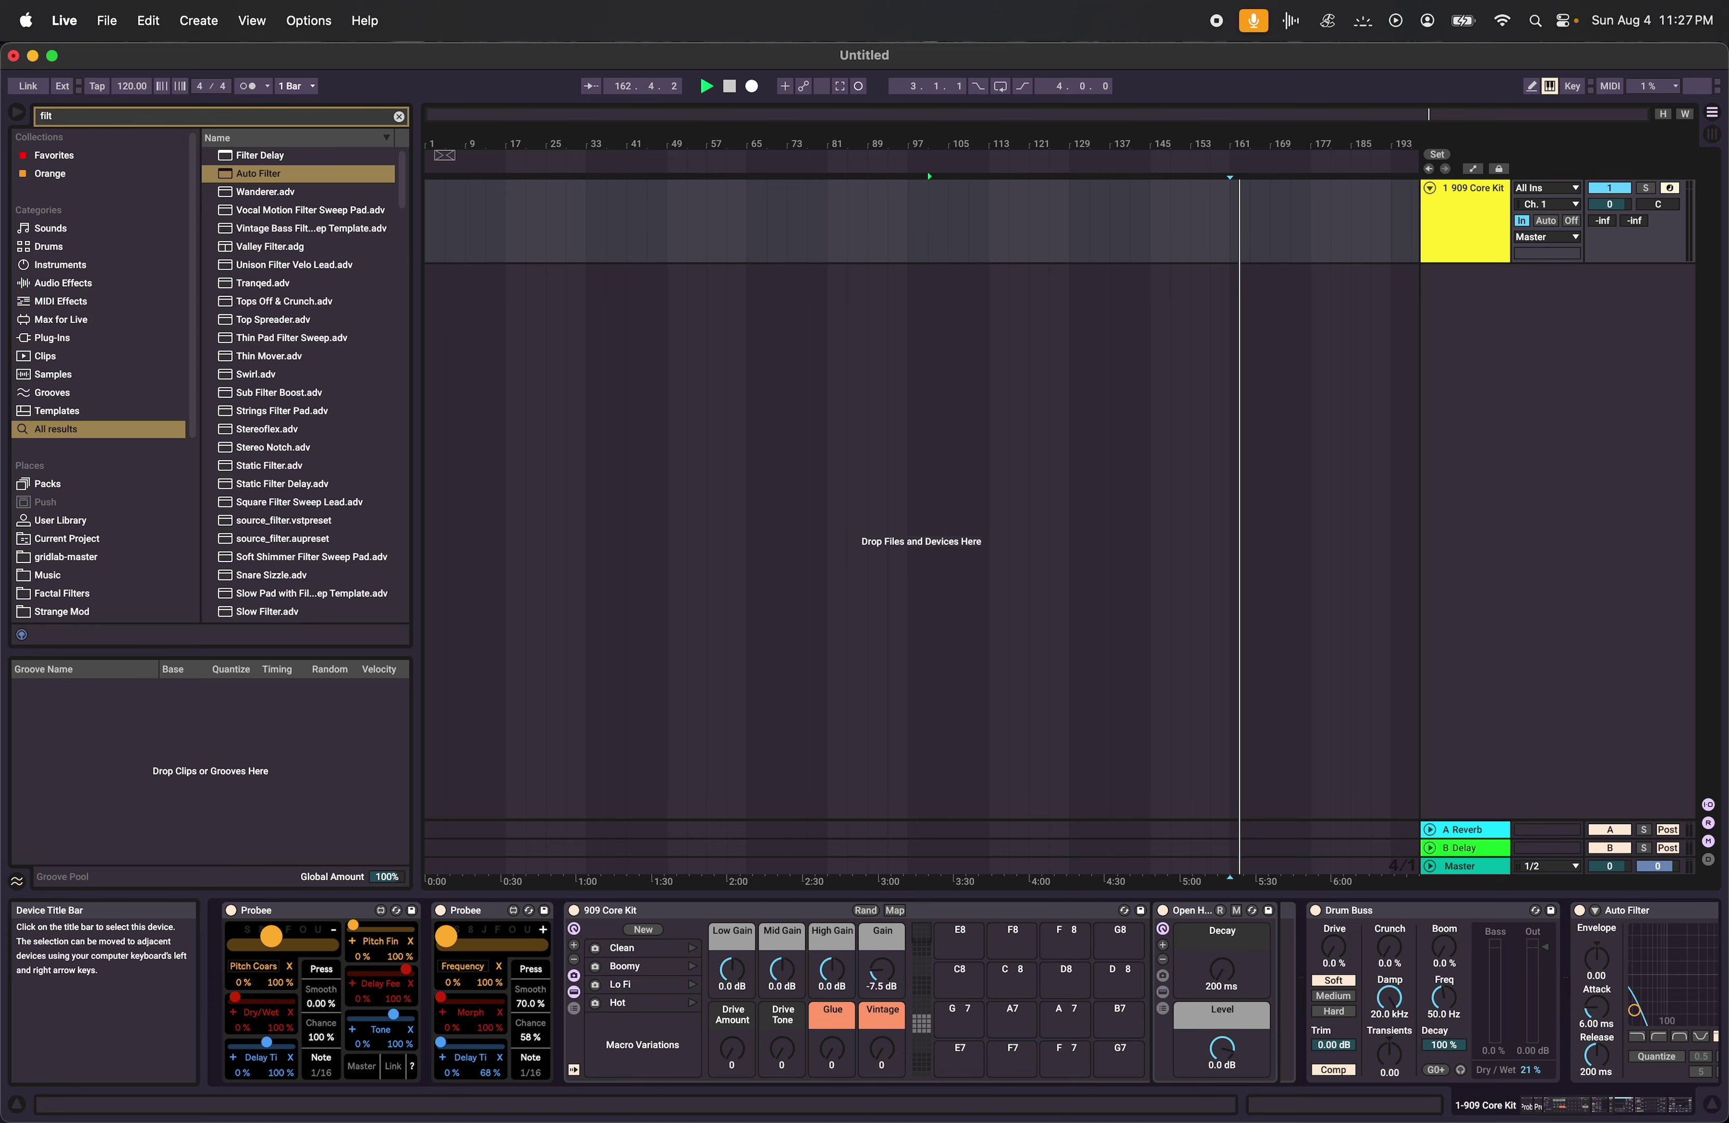
pyautogui.hscroll(10, 841, 1031)
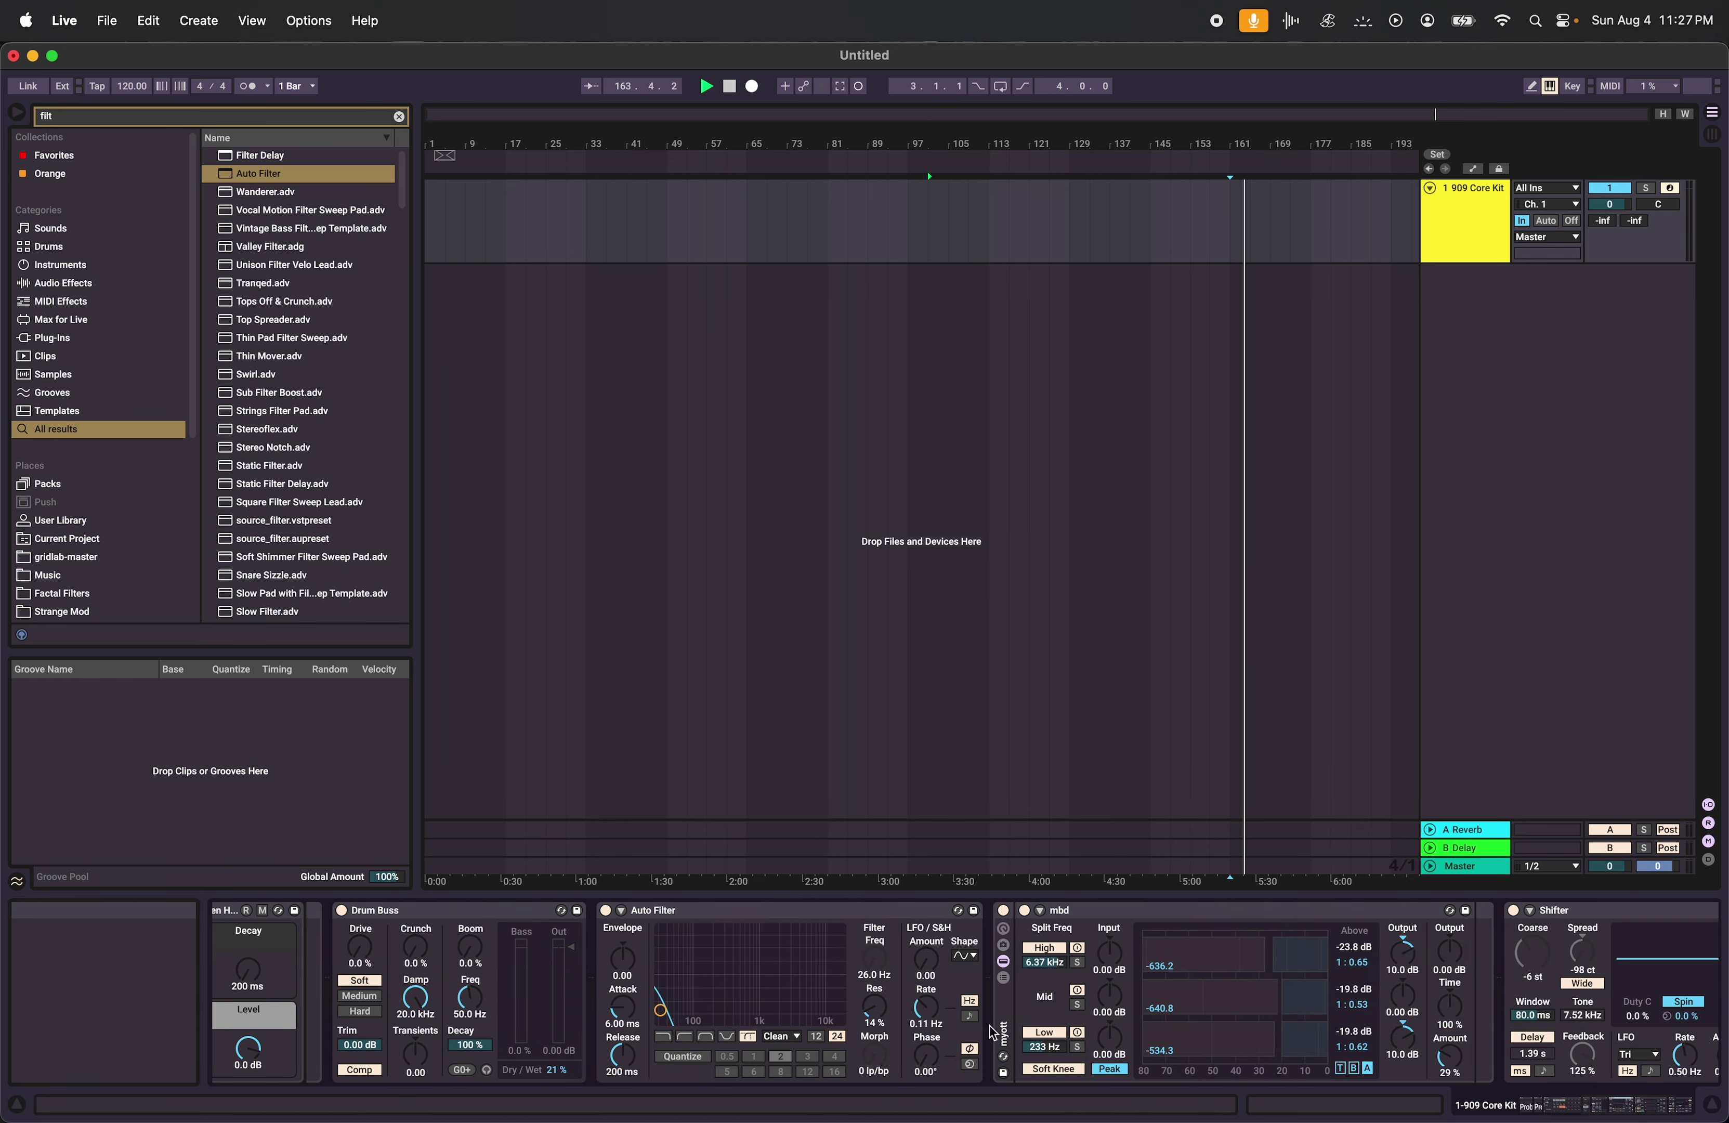
pyautogui.hscroll(3, 945, 1014)
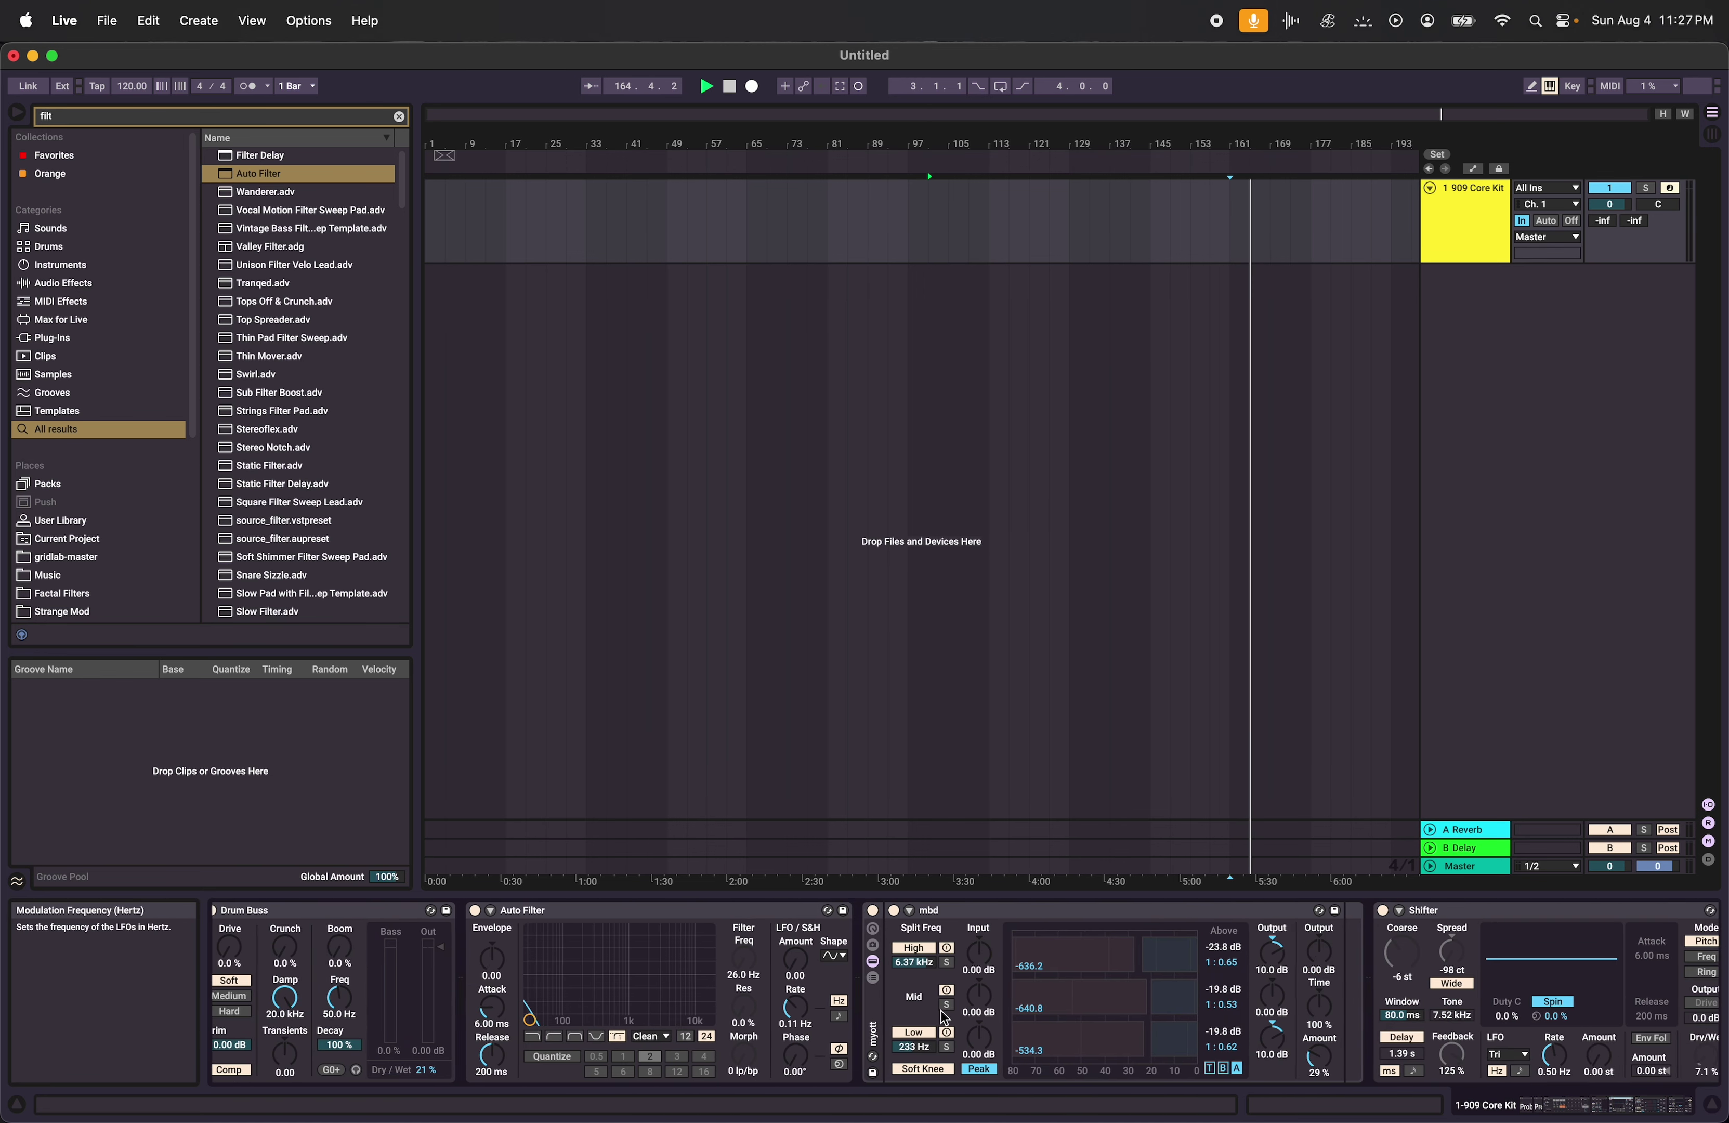
pyautogui.hscroll(3, 944, 1017)
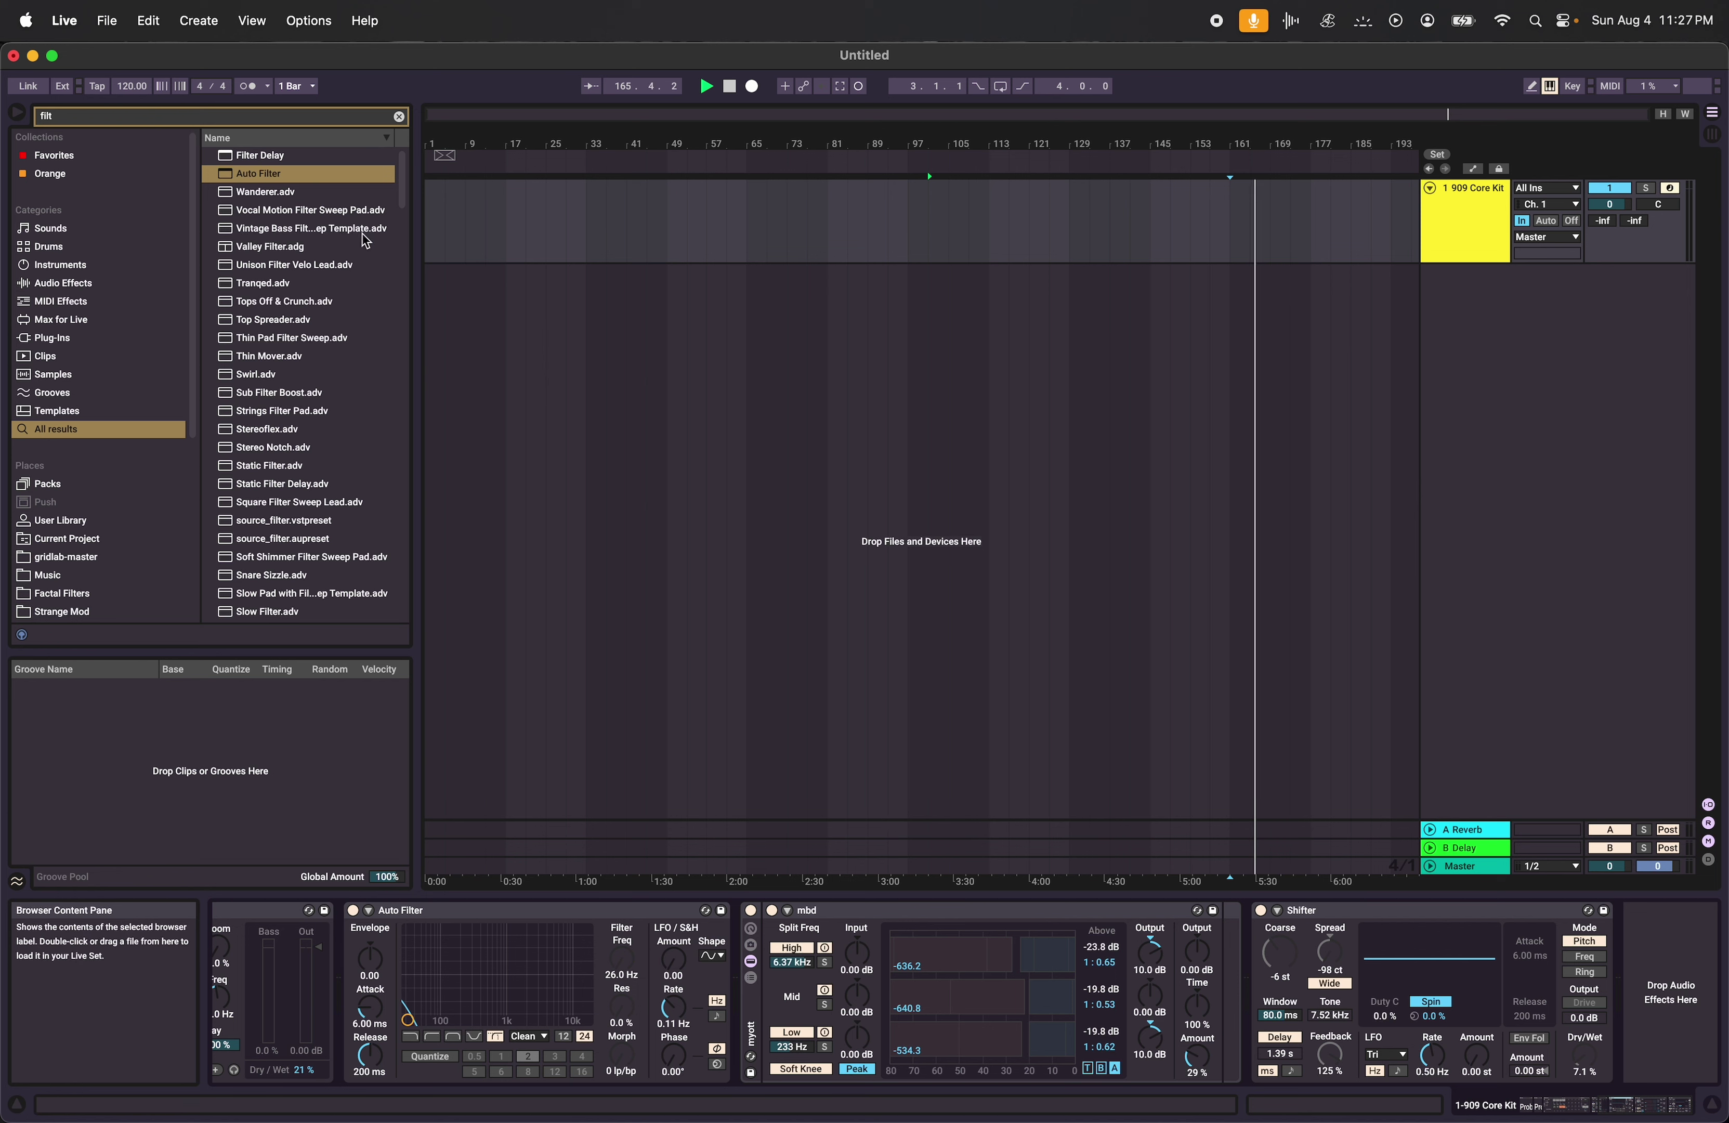
pyautogui.click(167, 116)
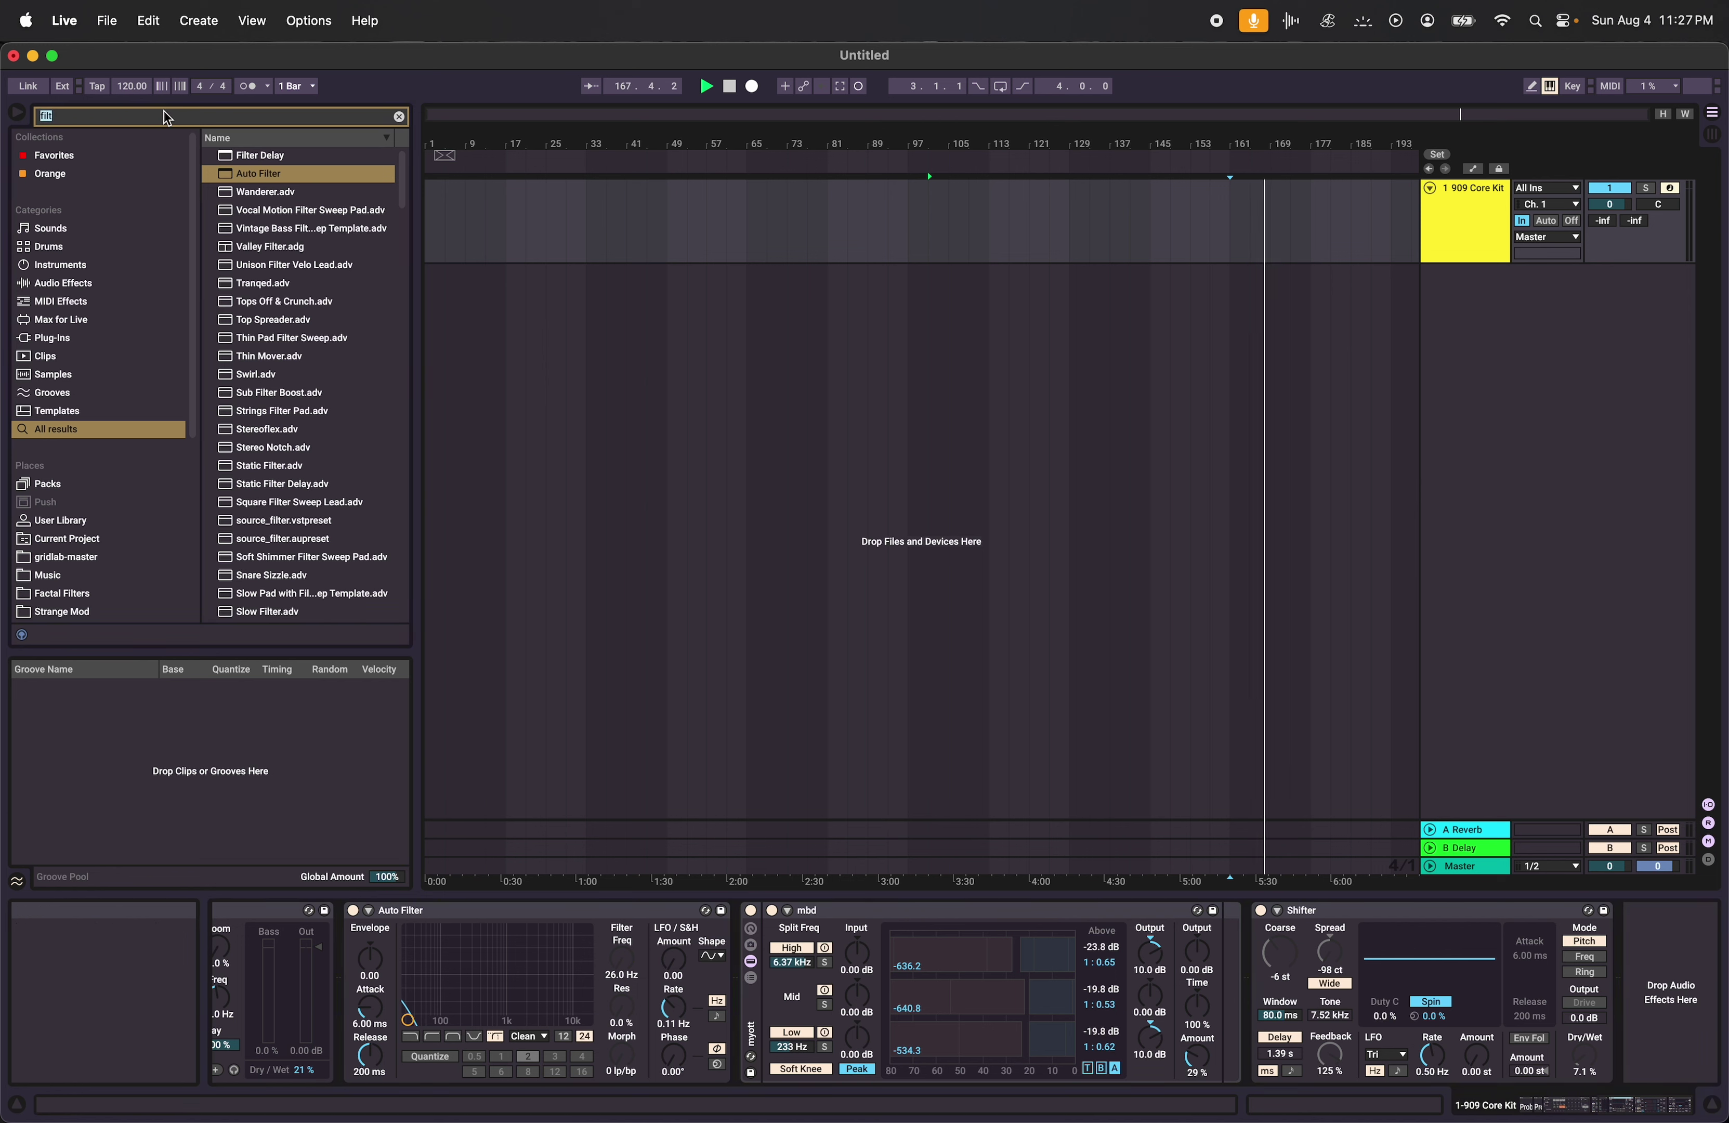
pyautogui.write('morri')
pyautogui.press('BackSpace')
pyautogui.press('BackSpace')
pyautogui.press('BackSpace')
pyautogui.press('BackSpace')
pyautogui.press('BackSpace')
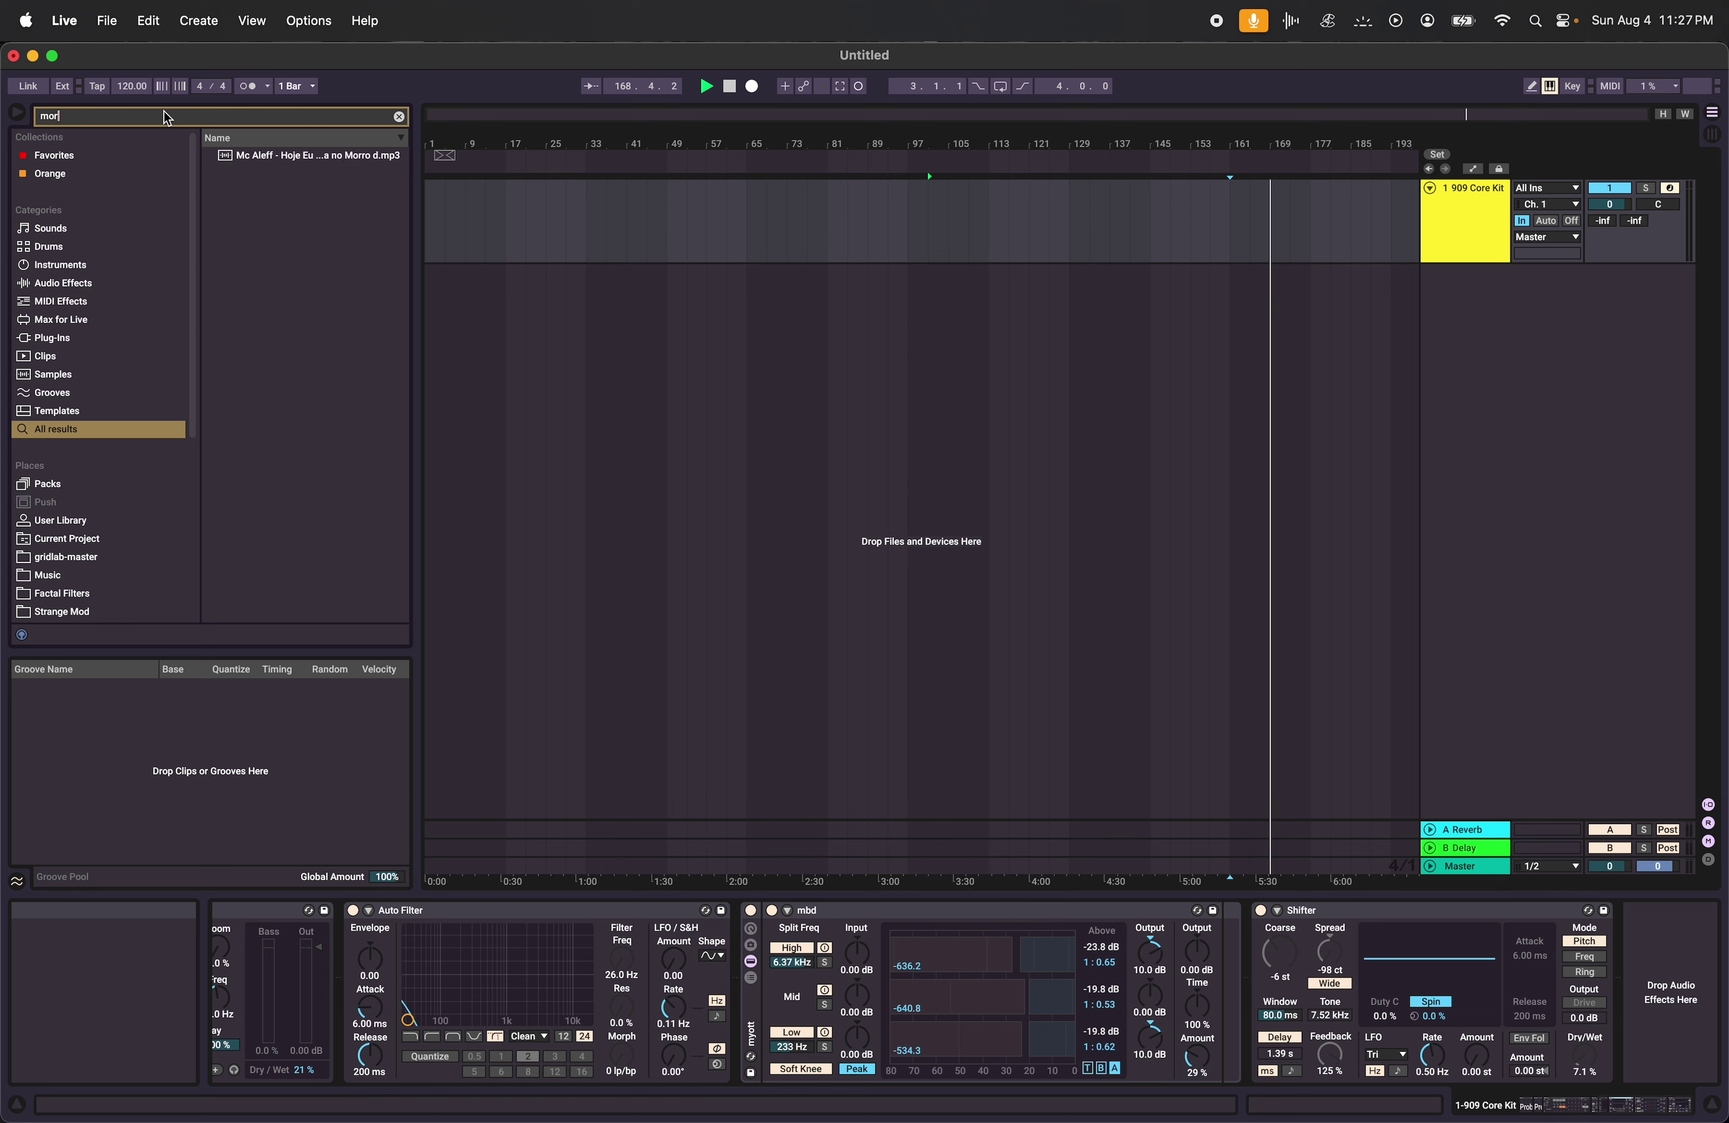
# Search the browser for "rick" and add rick.brownstutter.amxd after Shifter.
pyautogui.write('rick')
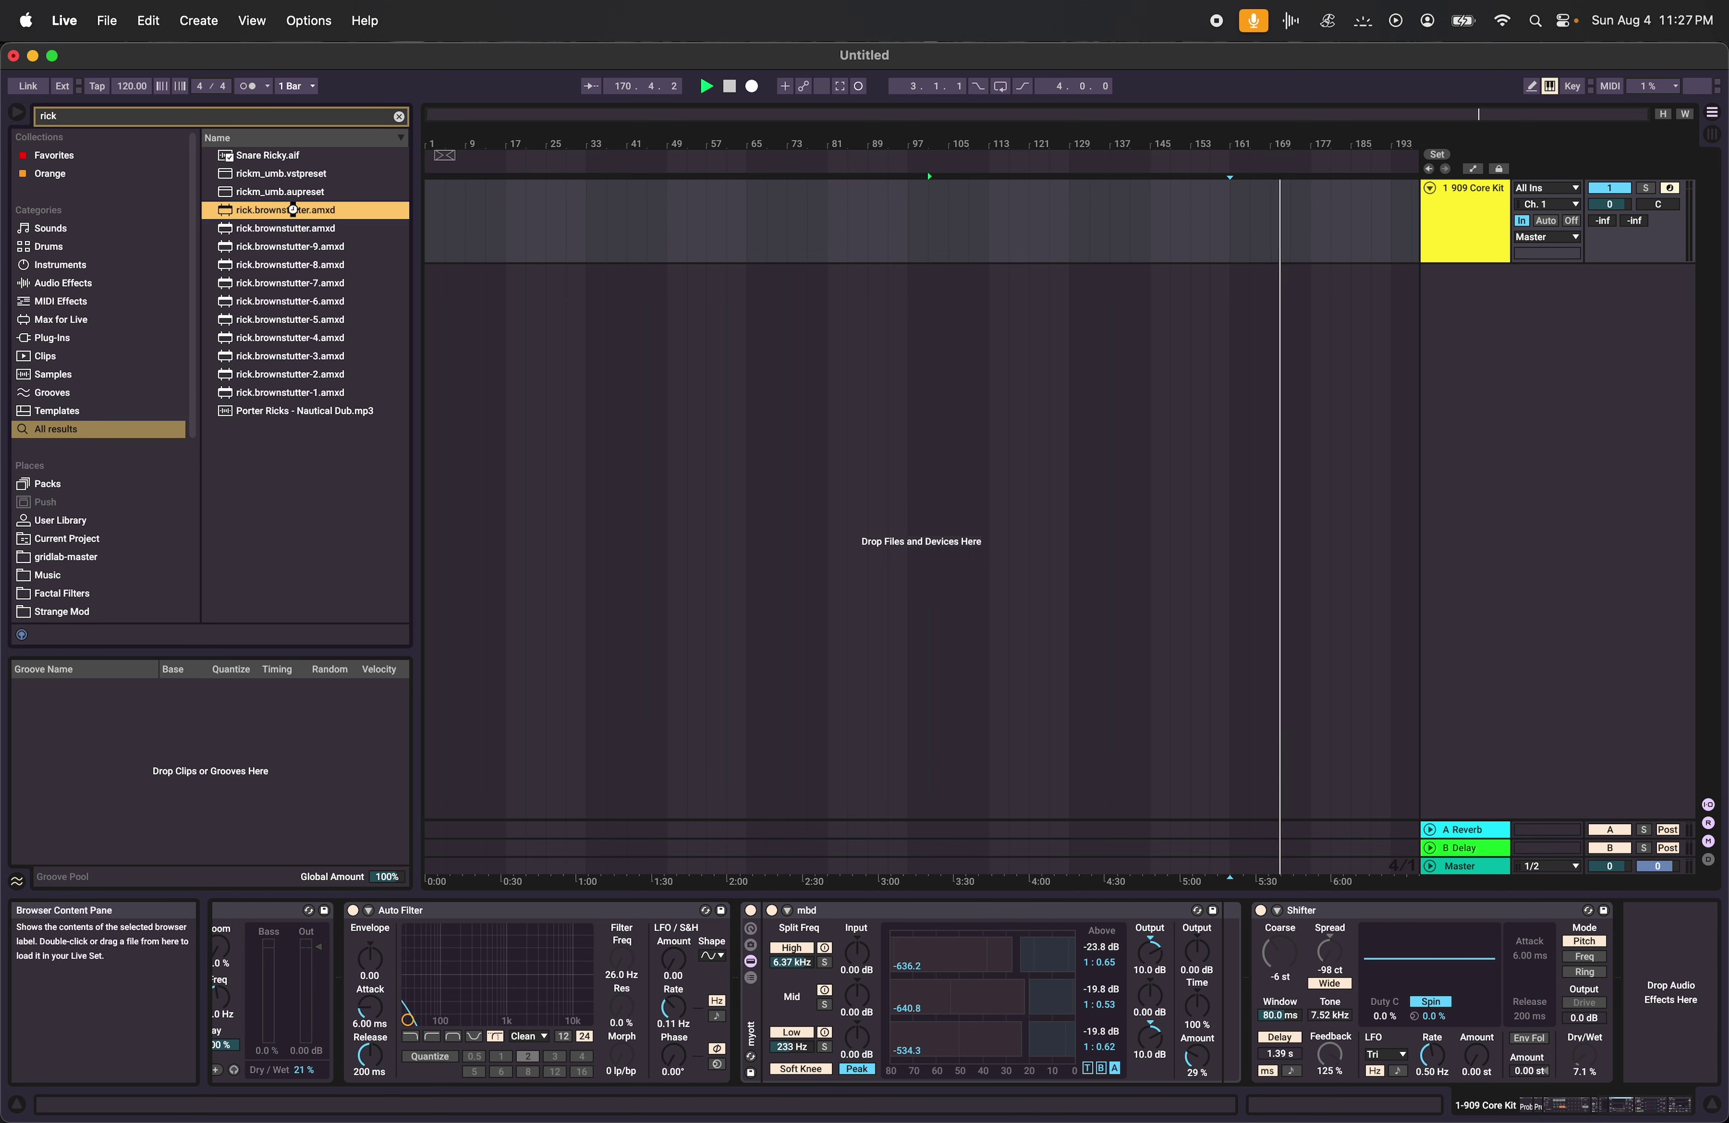
pyautogui.doubleClick(292, 210)
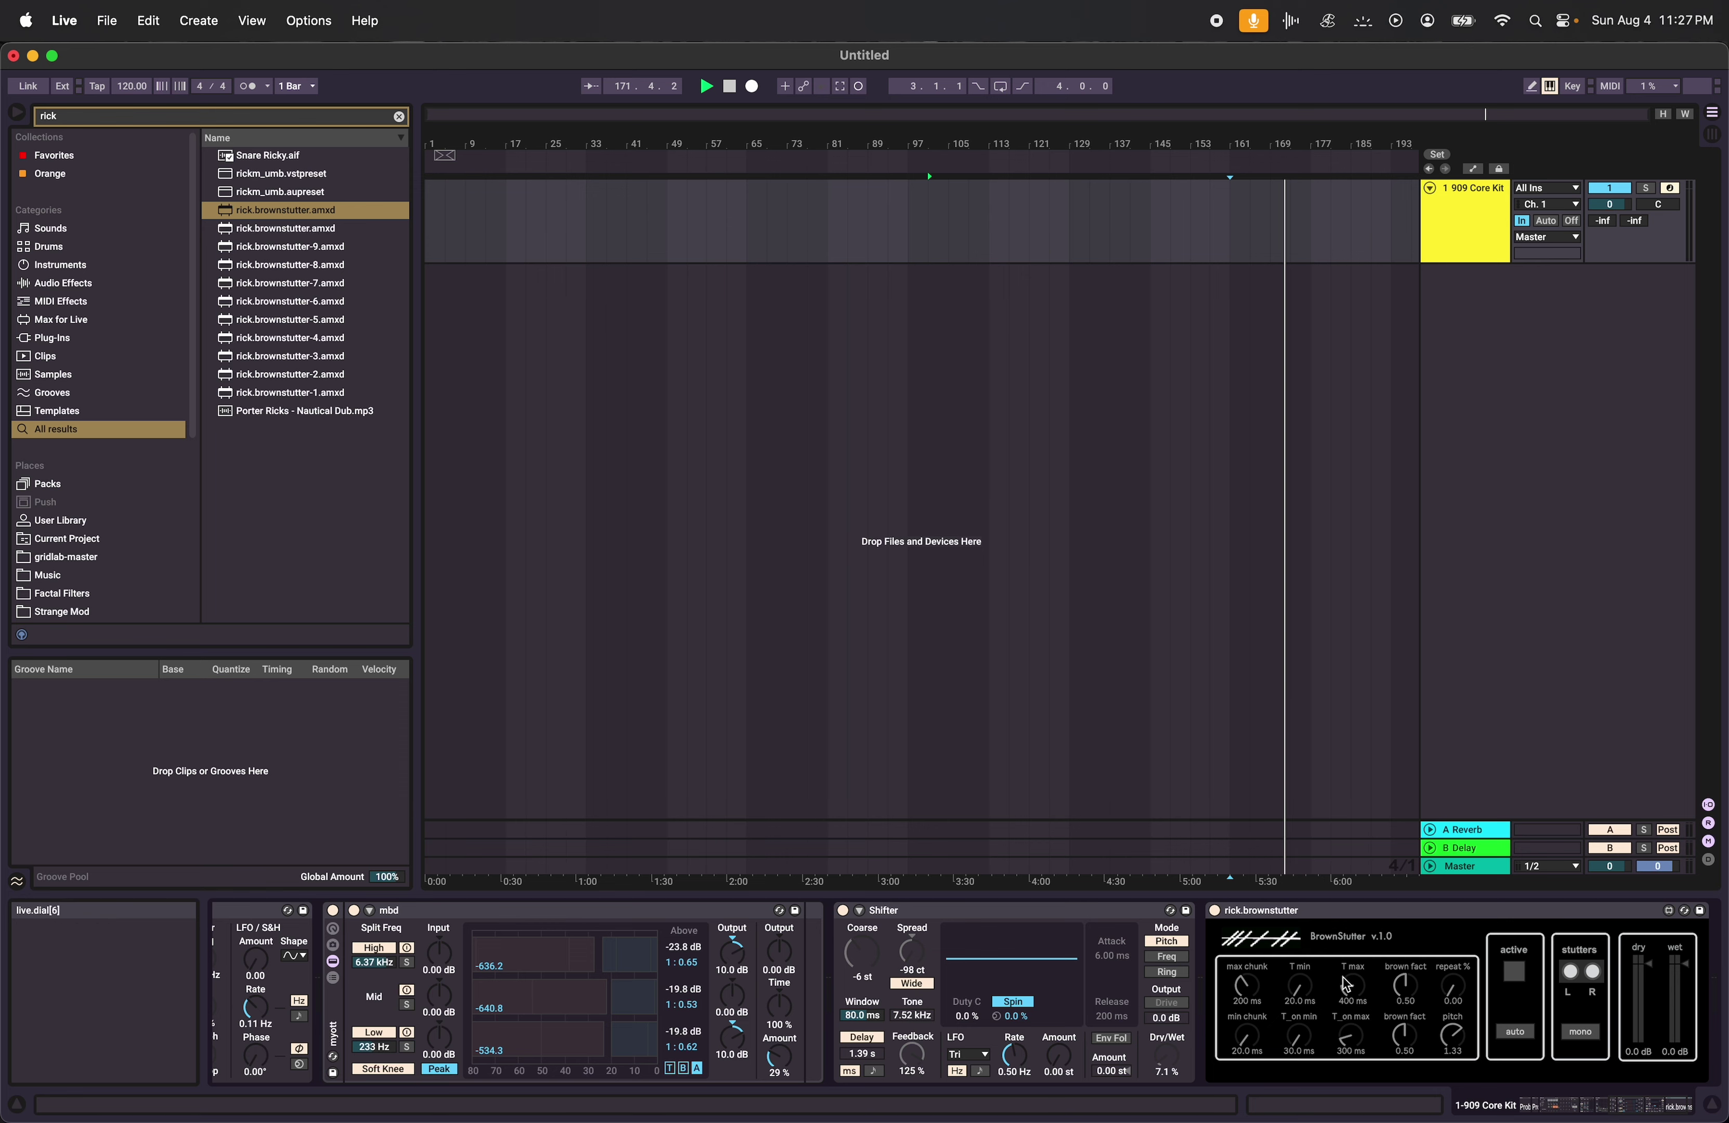
# Set BrownStutter's T max and T_on max to 2.00 s and max chunk to 500 ms, and enable auto.
pyautogui.moveTo(1346, 985); pyautogui.dragTo(1347, 955)
pyautogui.moveTo(1357, 1031); pyautogui.dragTo(1357, 999)
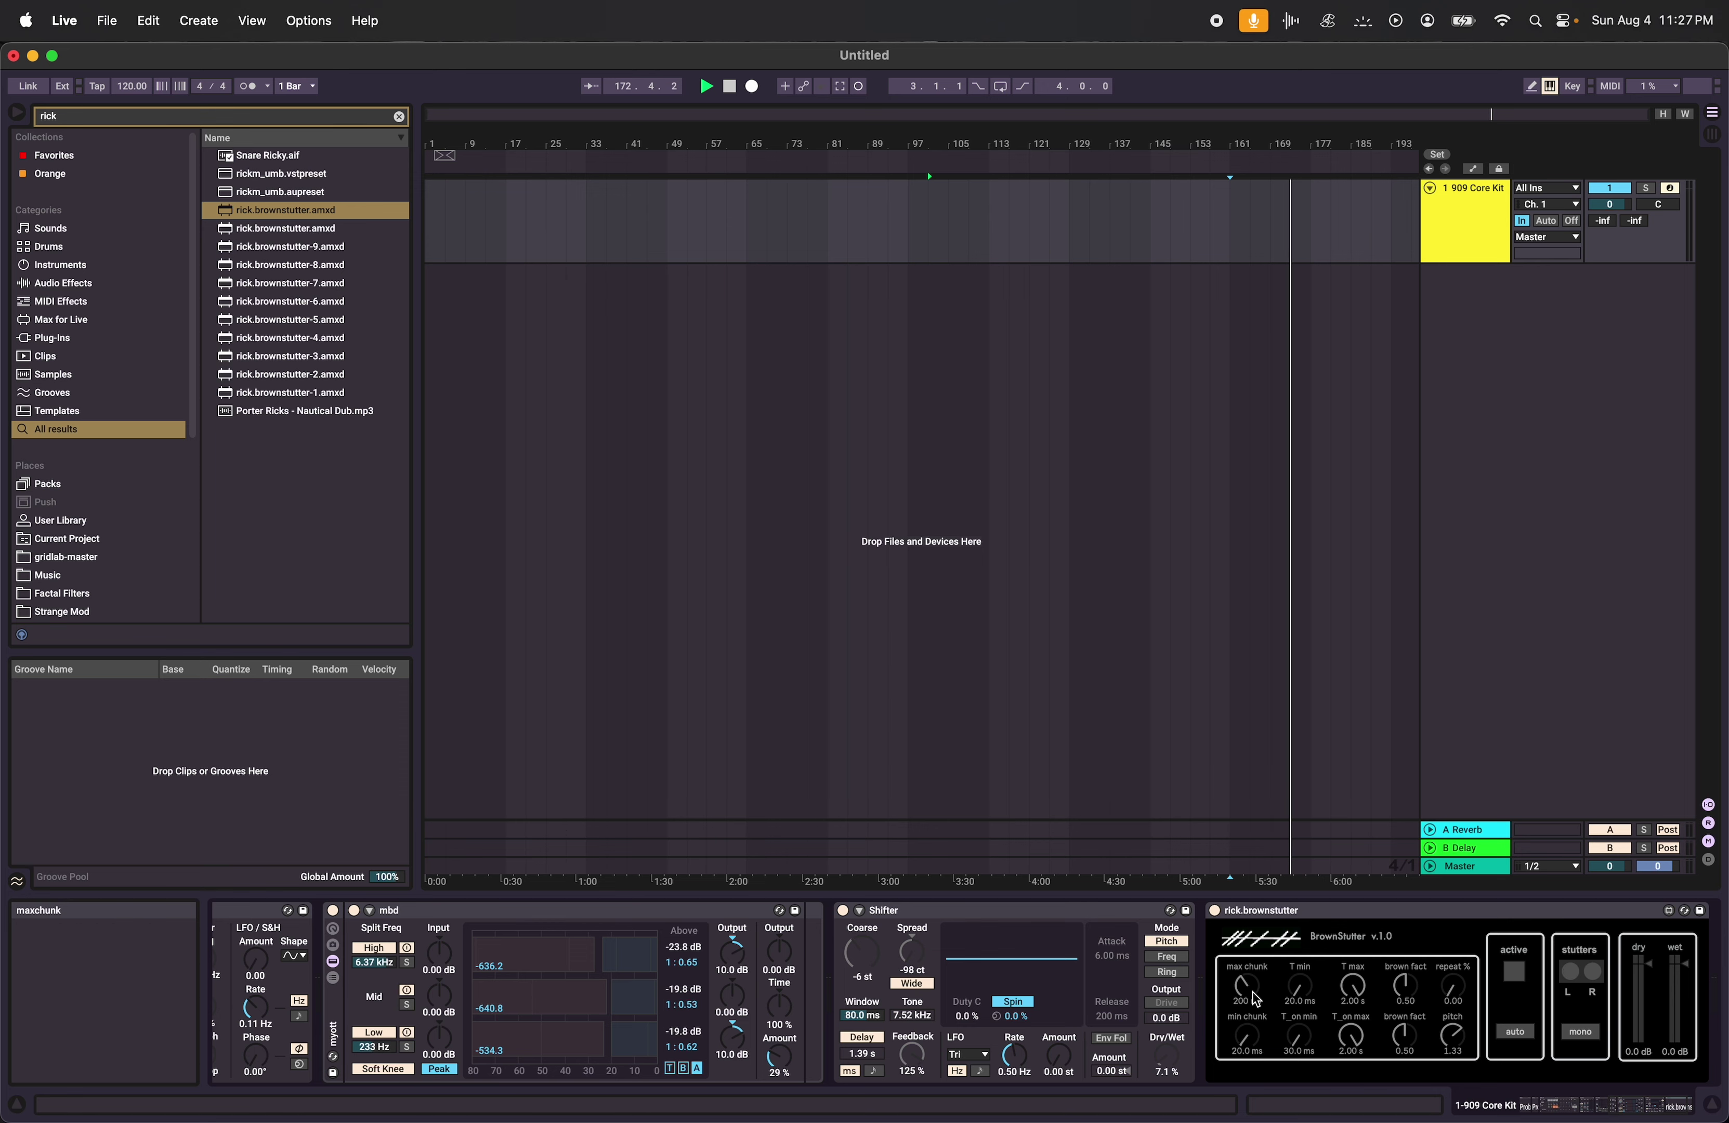
pyautogui.moveTo(1247, 985); pyautogui.dragTo(1247, 969)
pyautogui.click(1530, 1036)
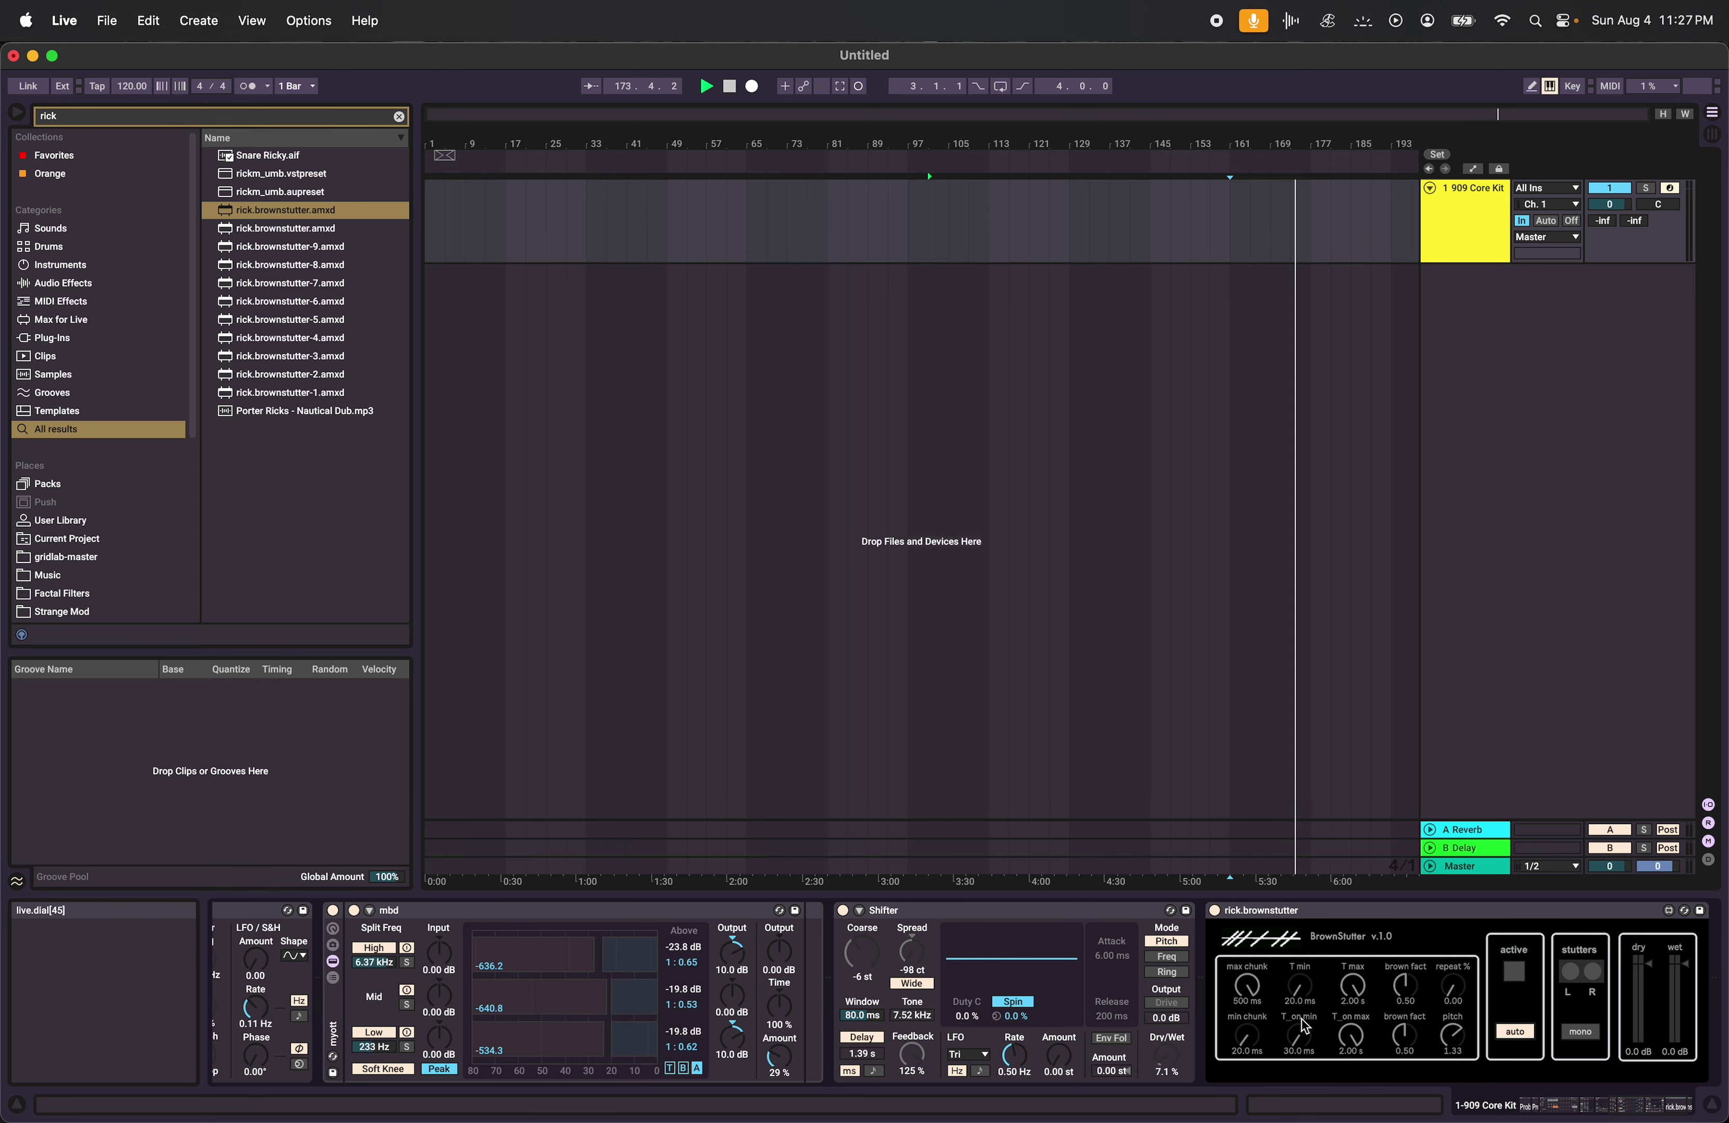
# Switch to Orca to run its pattern into the drum track, and return to Live.
pyautogui.hotkey('ctrl', 'Right')
pyautogui.hotkey('ctrl', 'Left')
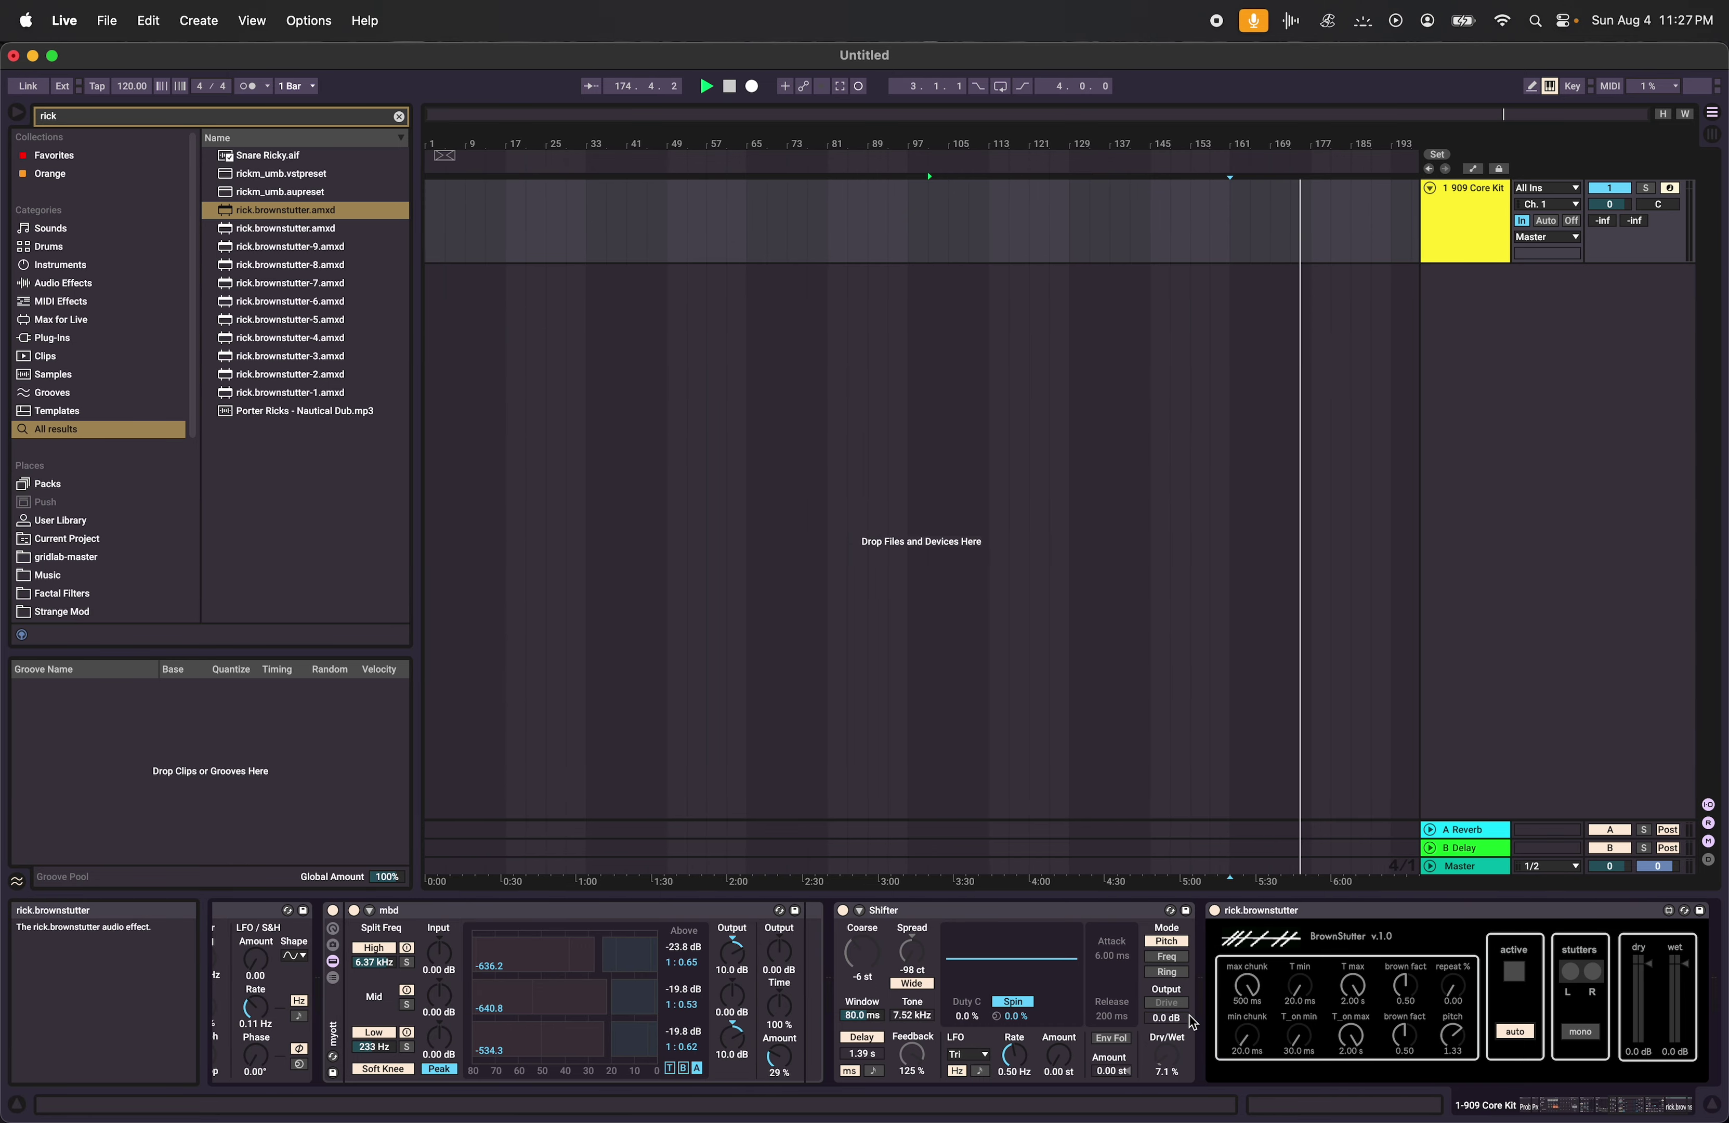
pyautogui.press('super+Tab')
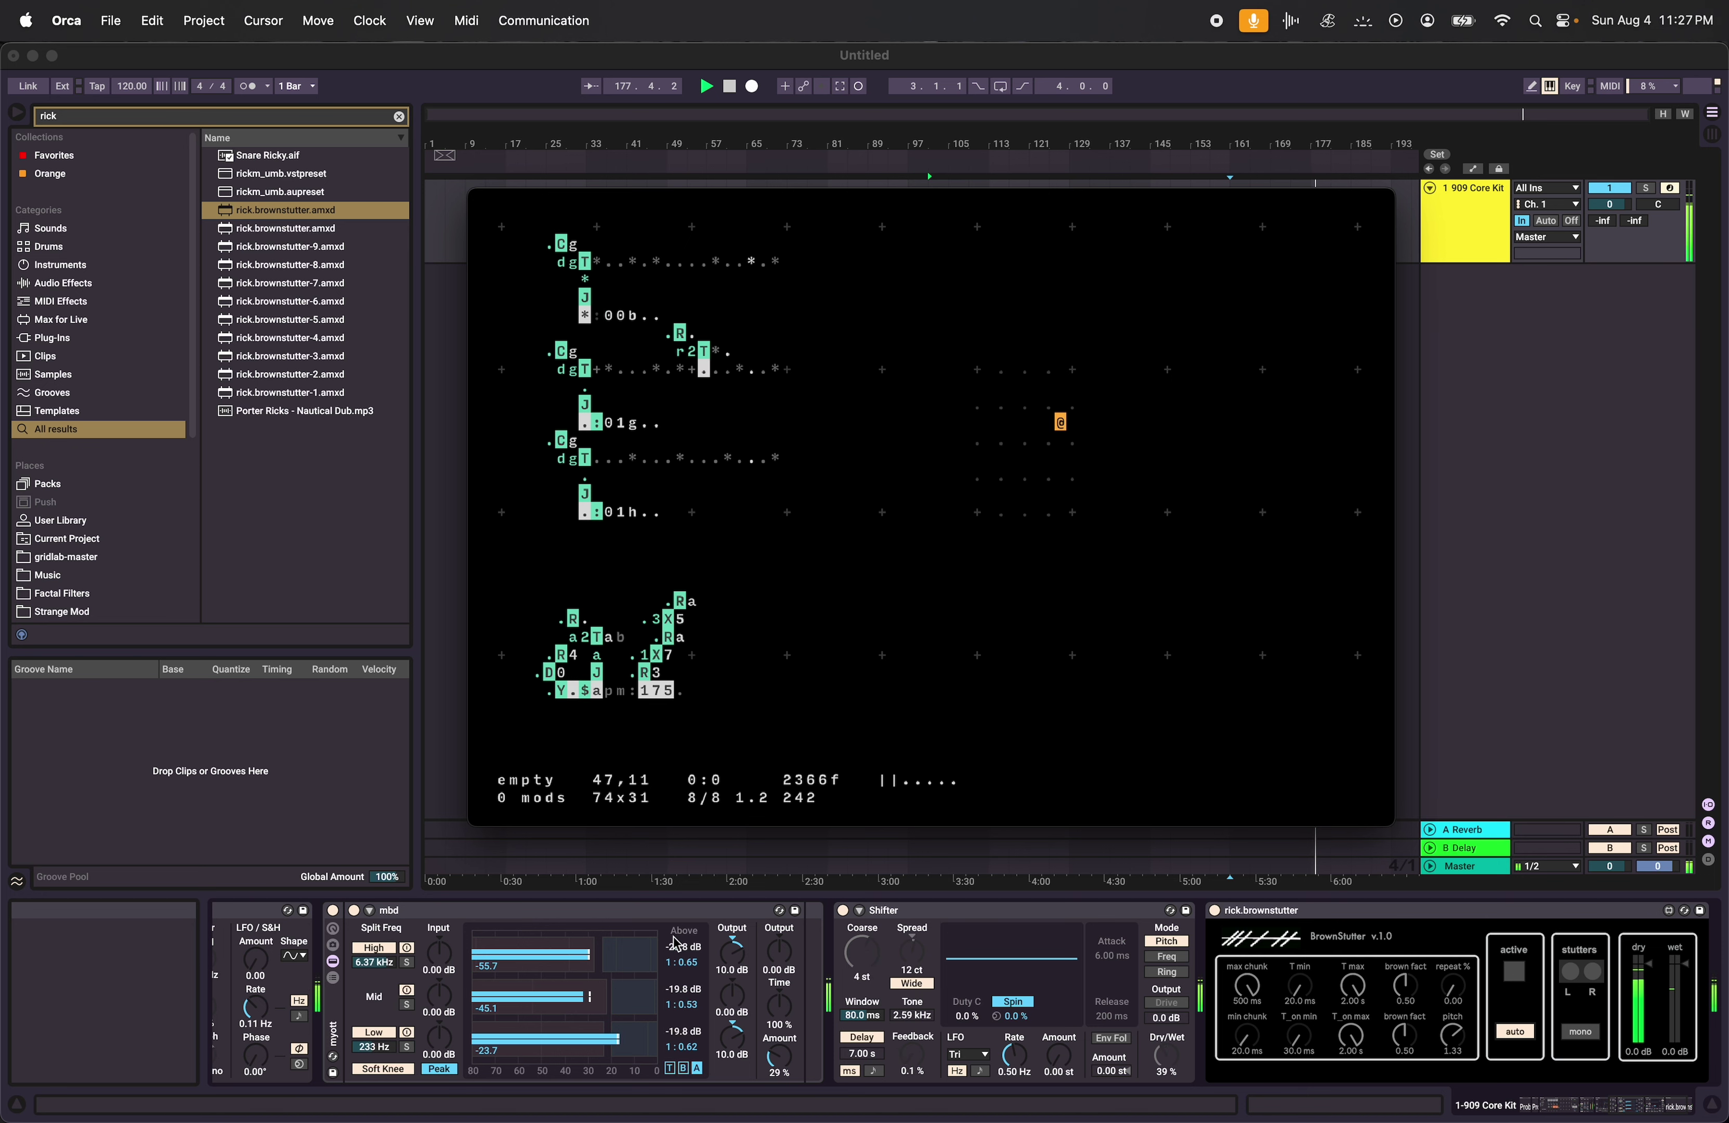
pyautogui.click(565, 922)
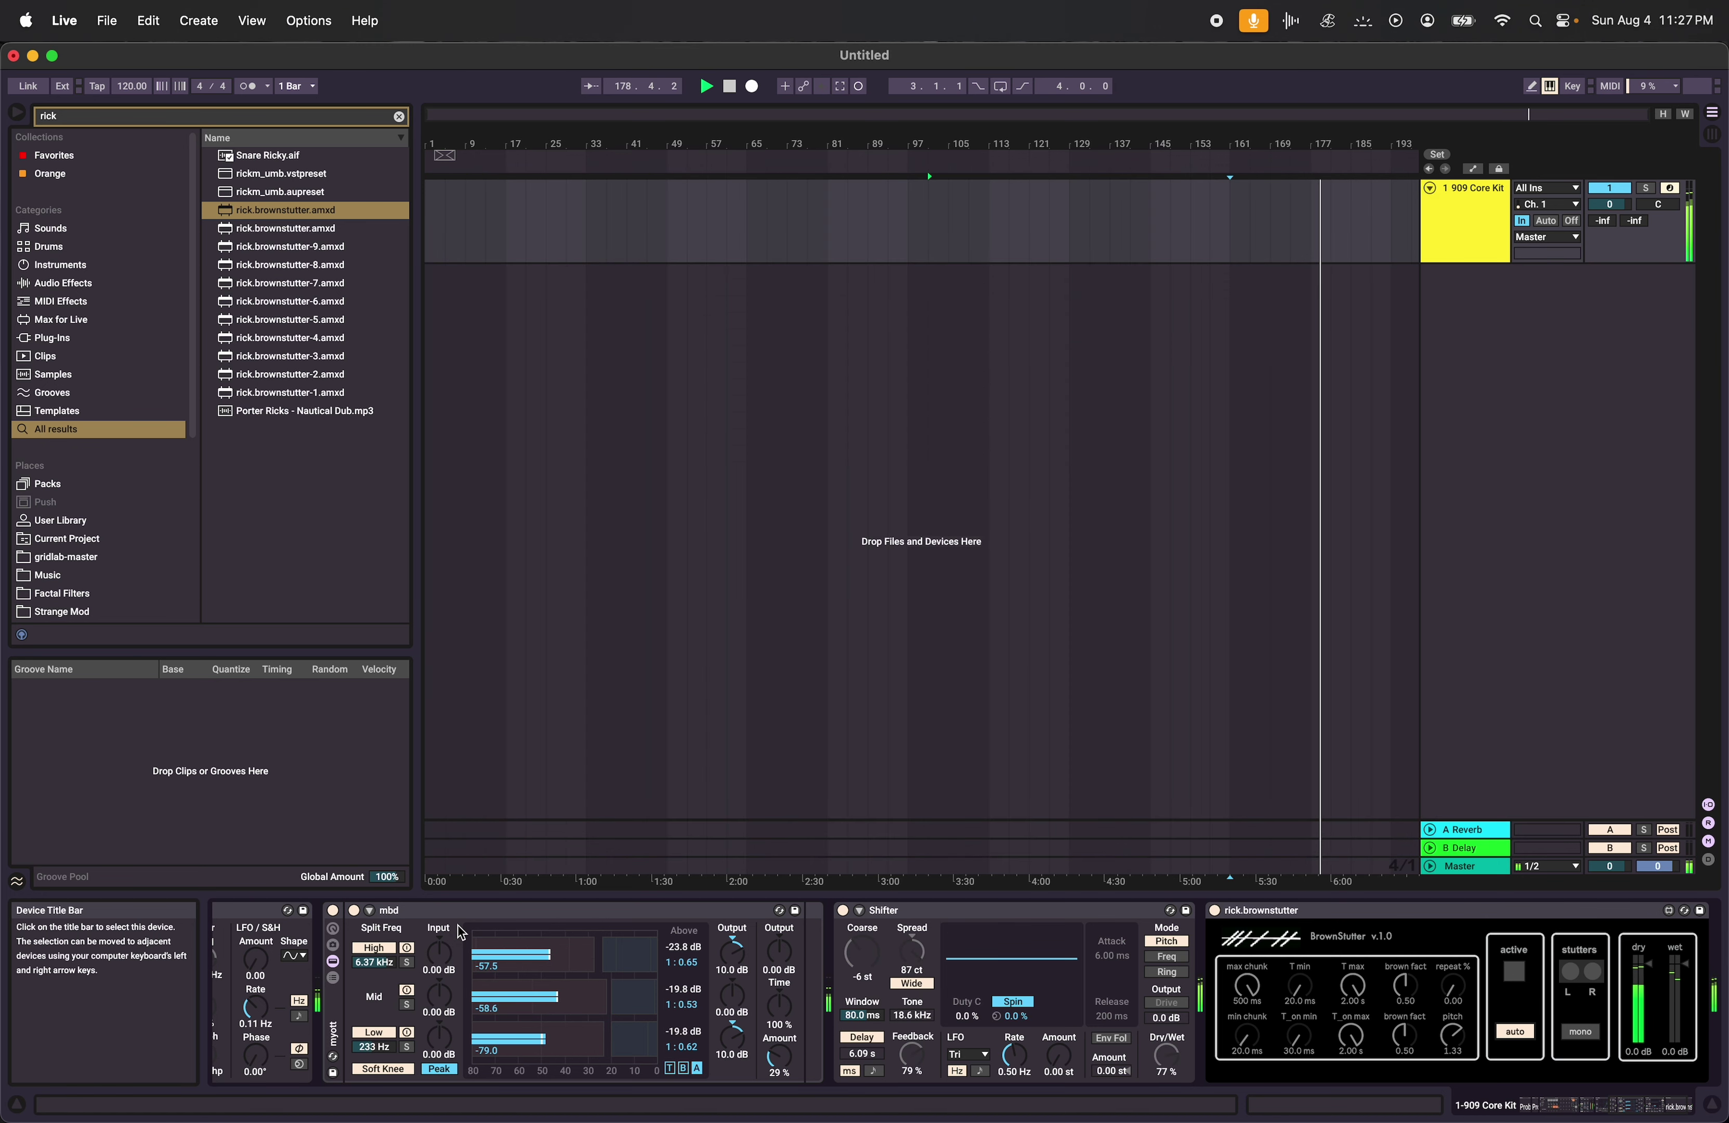
# Move the Shifter in front of the Auto Filter in the device chain and lower the system volume.
pyautogui.press('Right')
pyautogui.hscroll(-2, 277, 947)
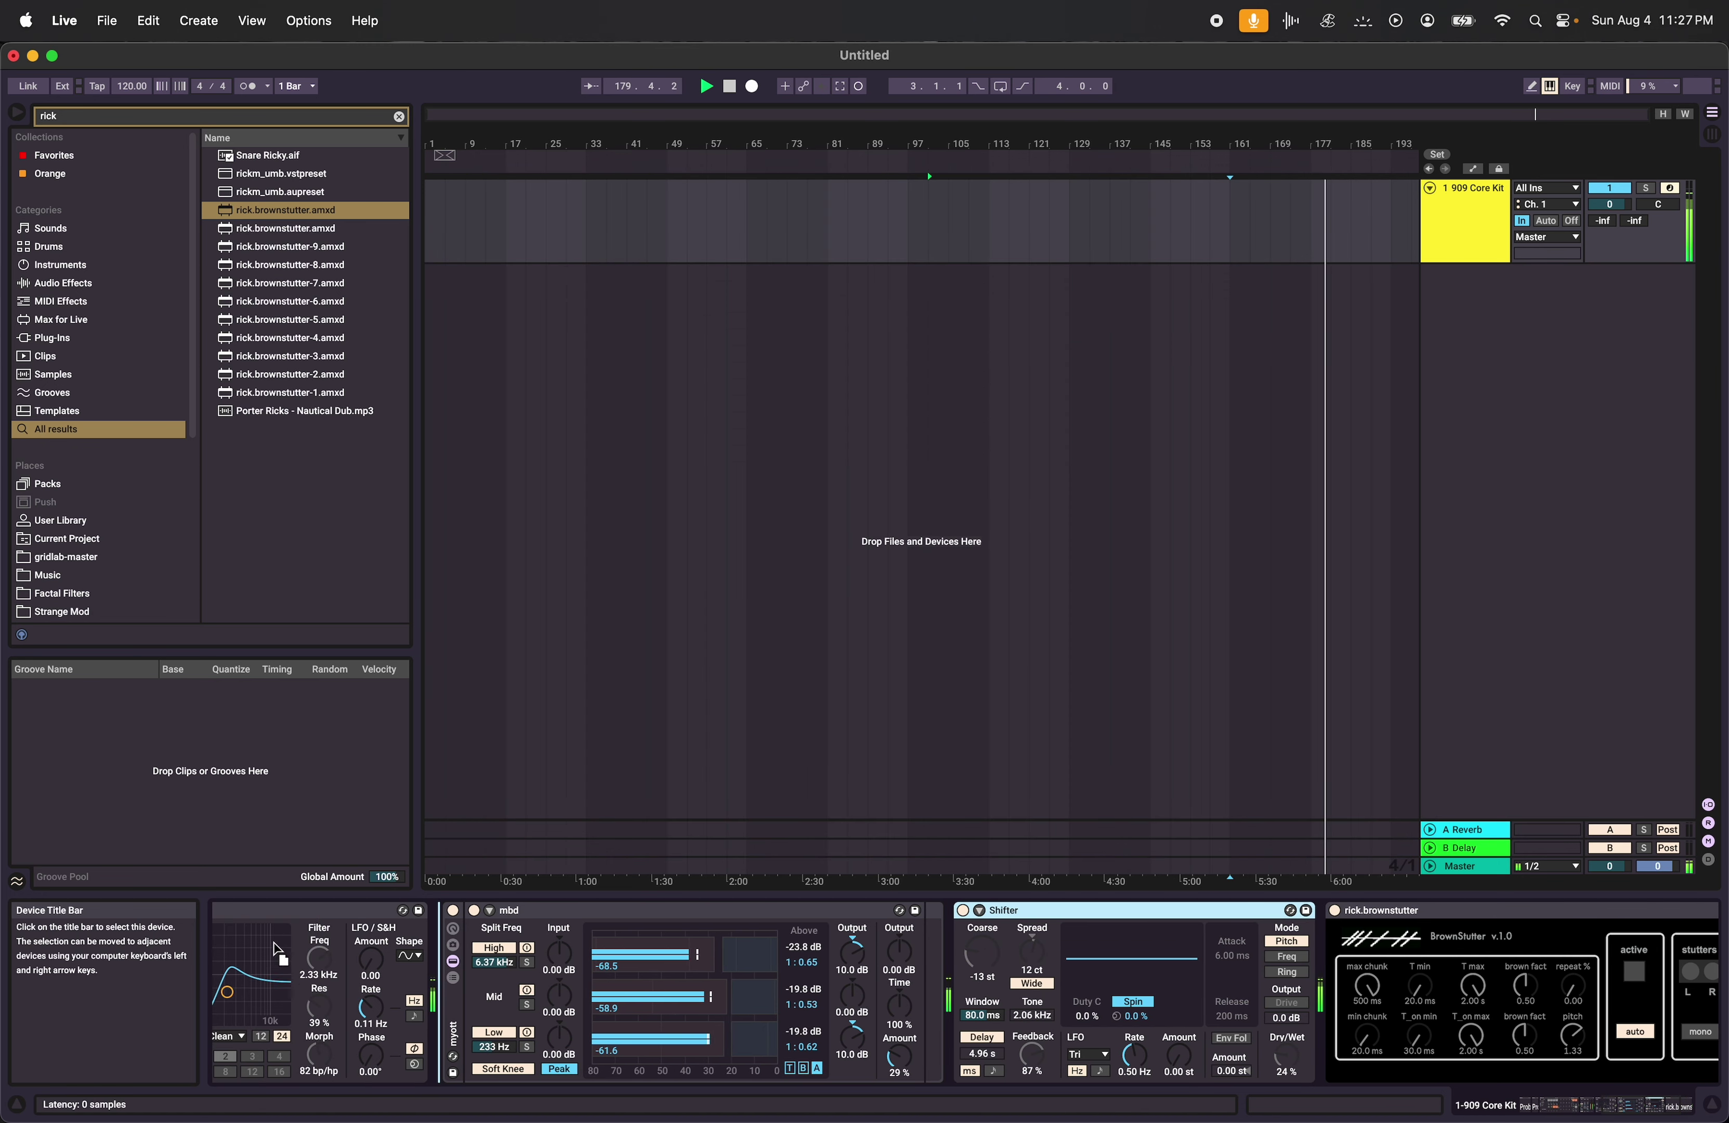
pyautogui.moveTo(1020, 910); pyautogui.dragTo(241, 911)
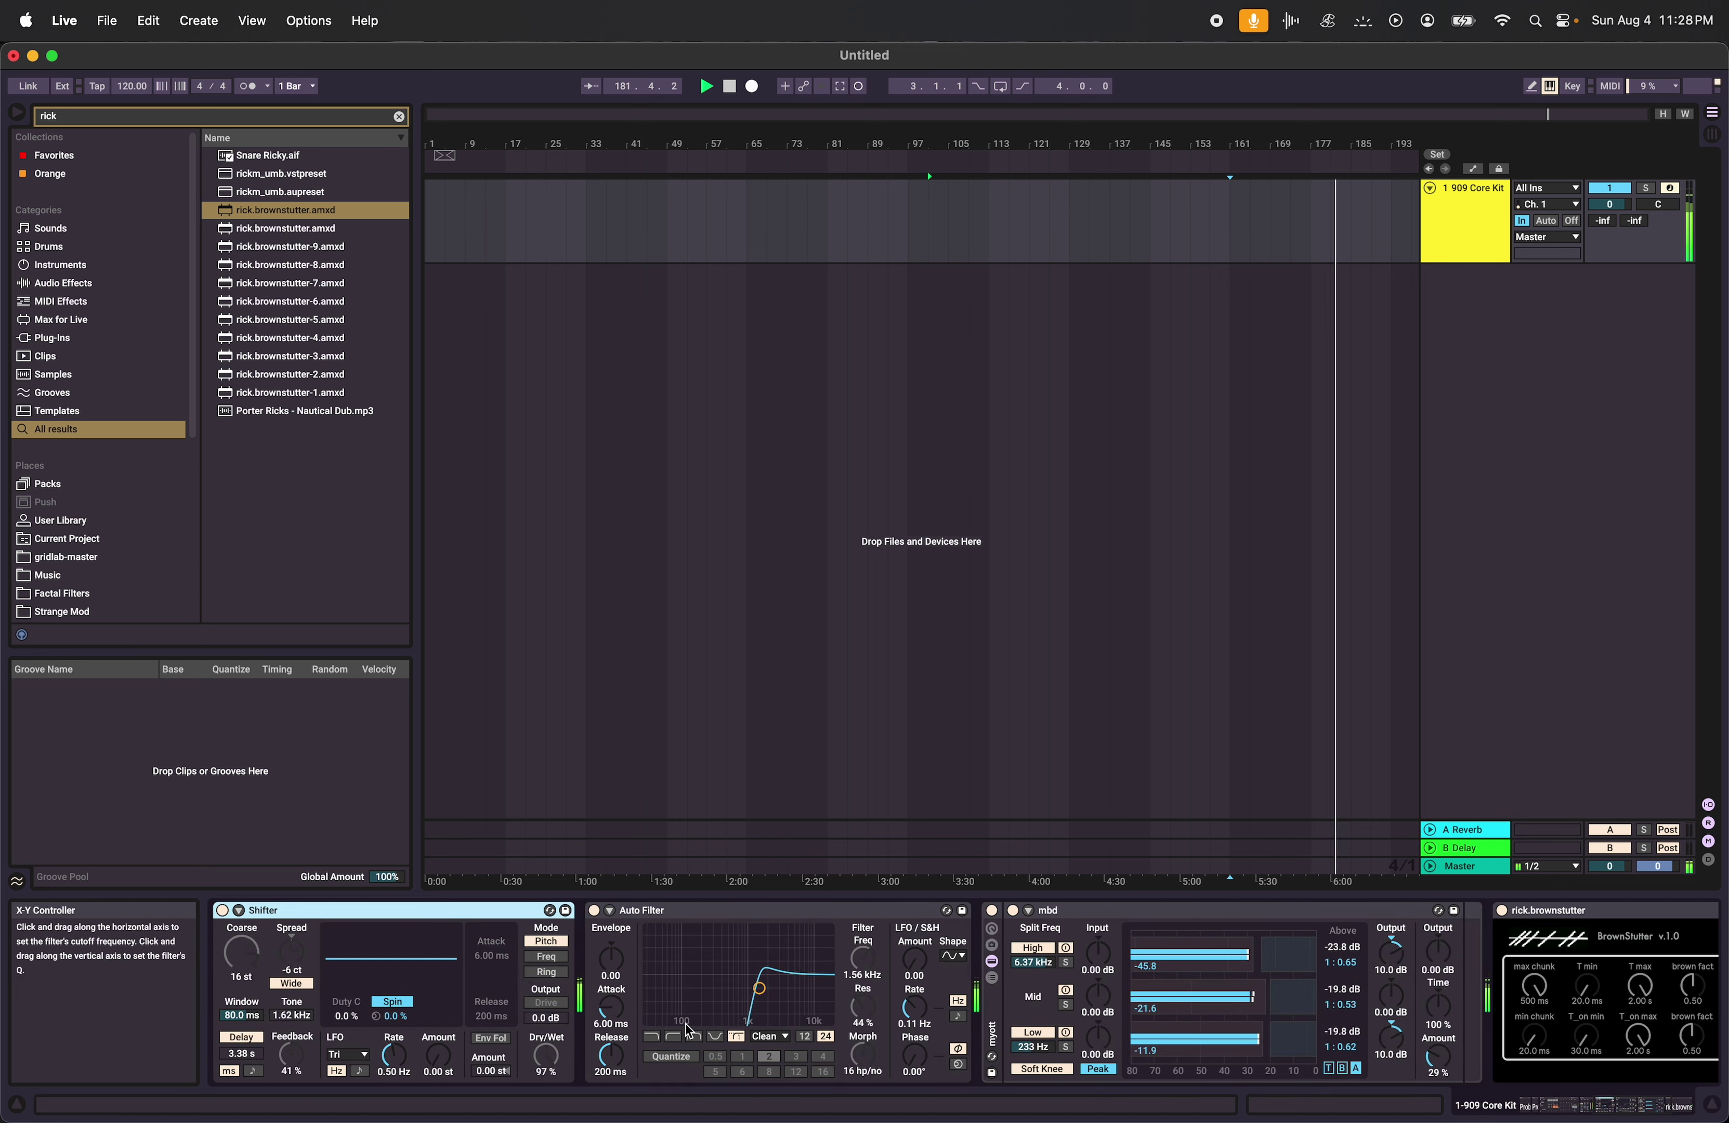
pyautogui.press('XF86AudioLowerVolume')
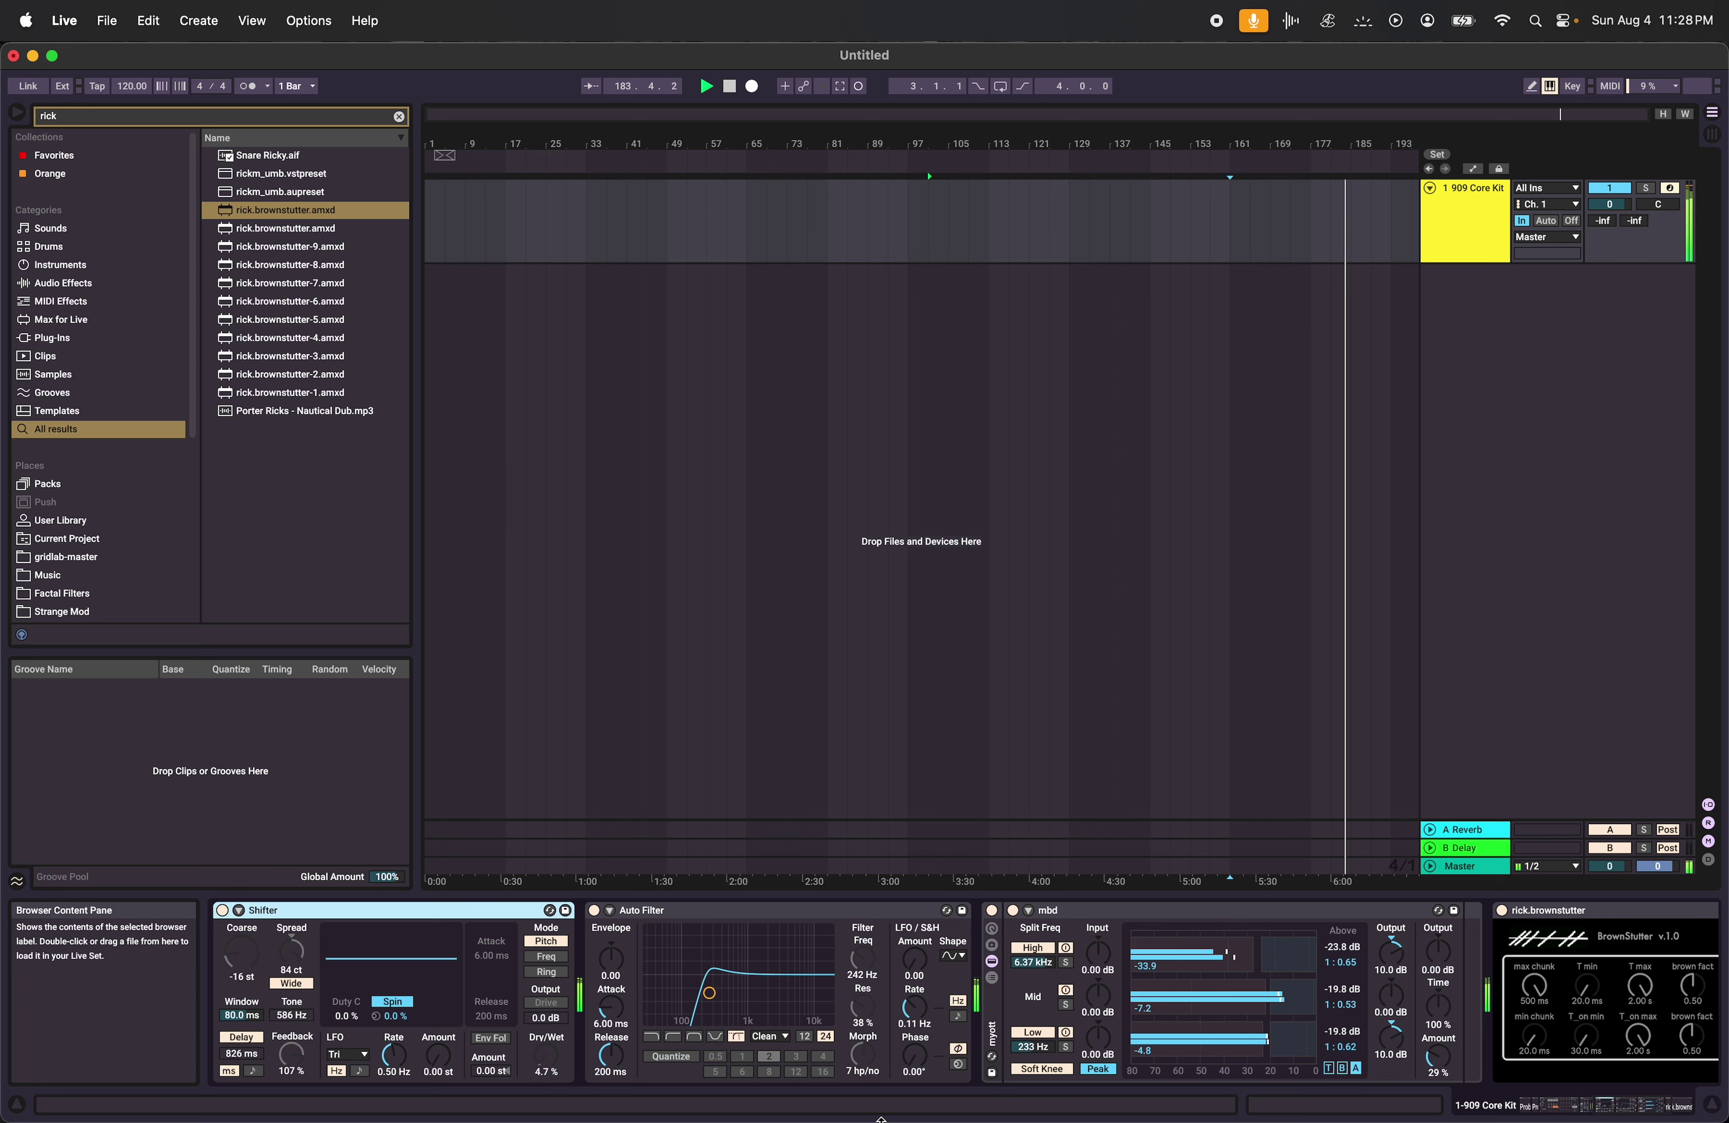
# Search the browser for "bubble" and add the ++bubbler plug-in after BrownStutter.
pyautogui.hscroll(3, 1000, 1027)
pyautogui.hscroll(5, 1000, 1026)
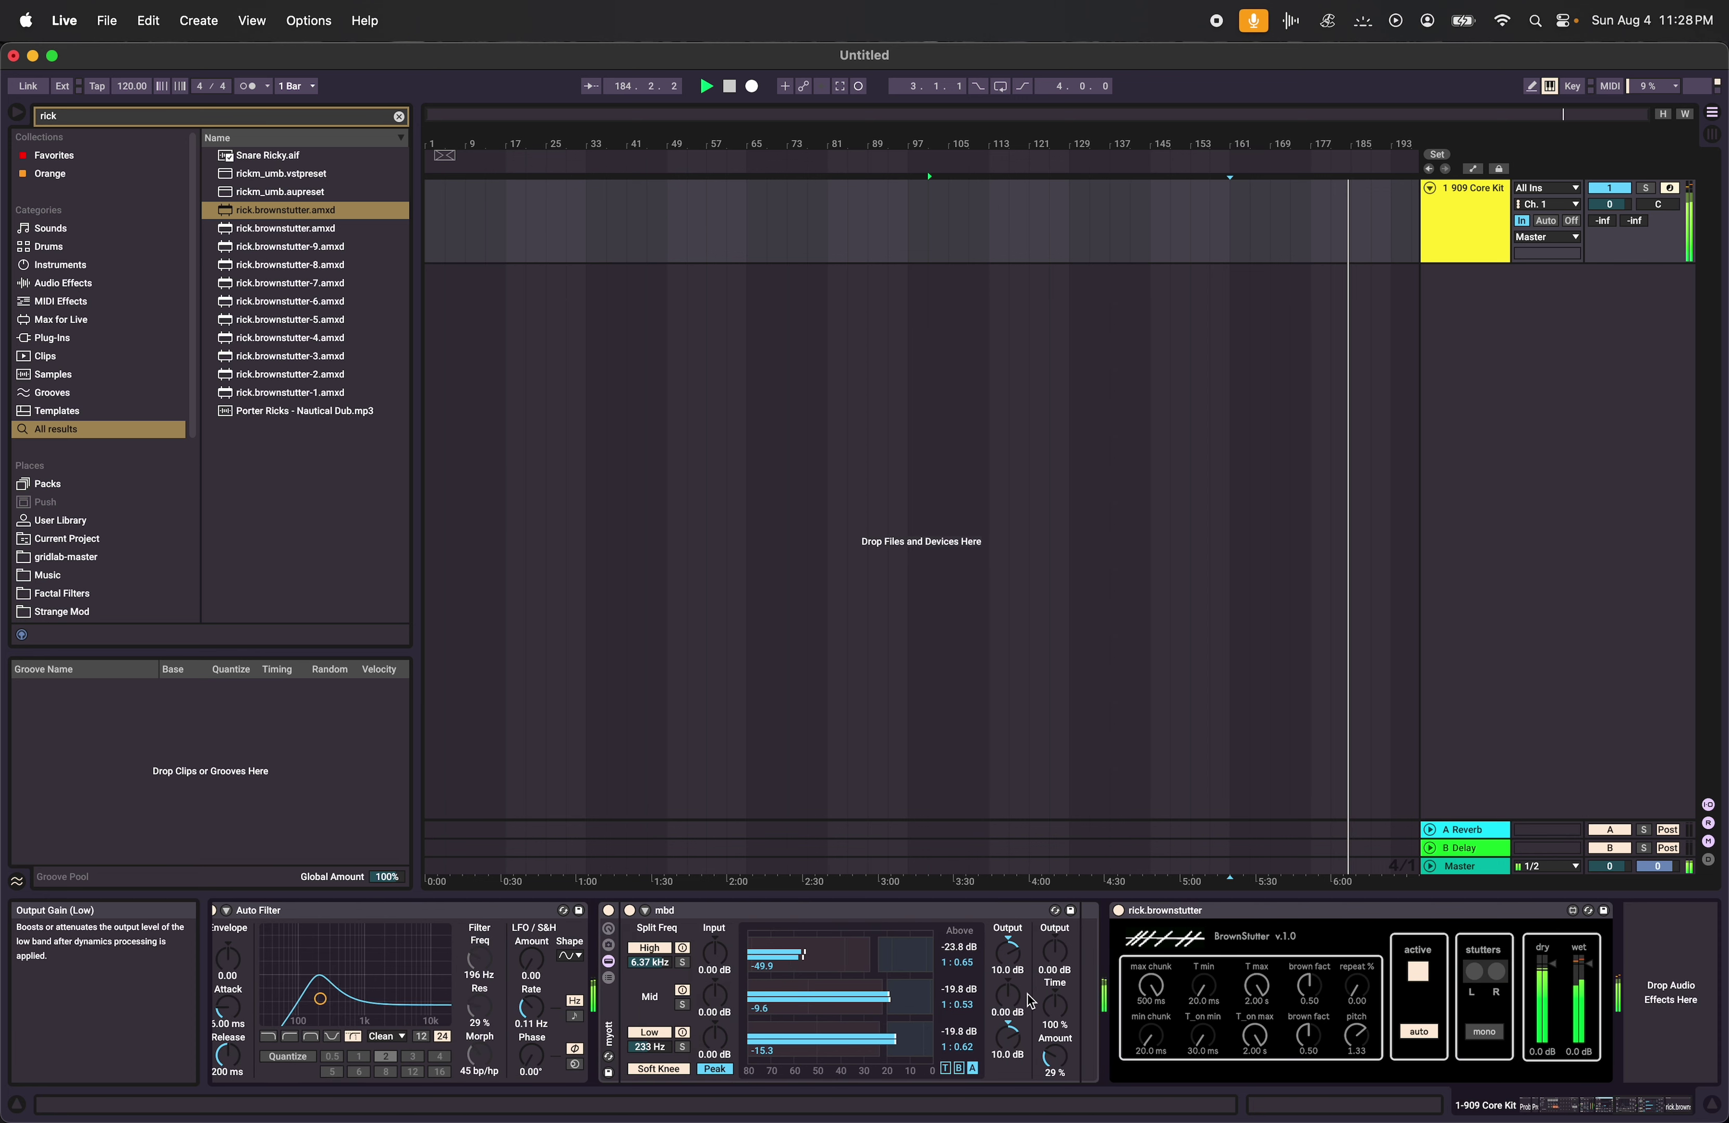
pyautogui.click(306, 118)
pyautogui.write('bubble')
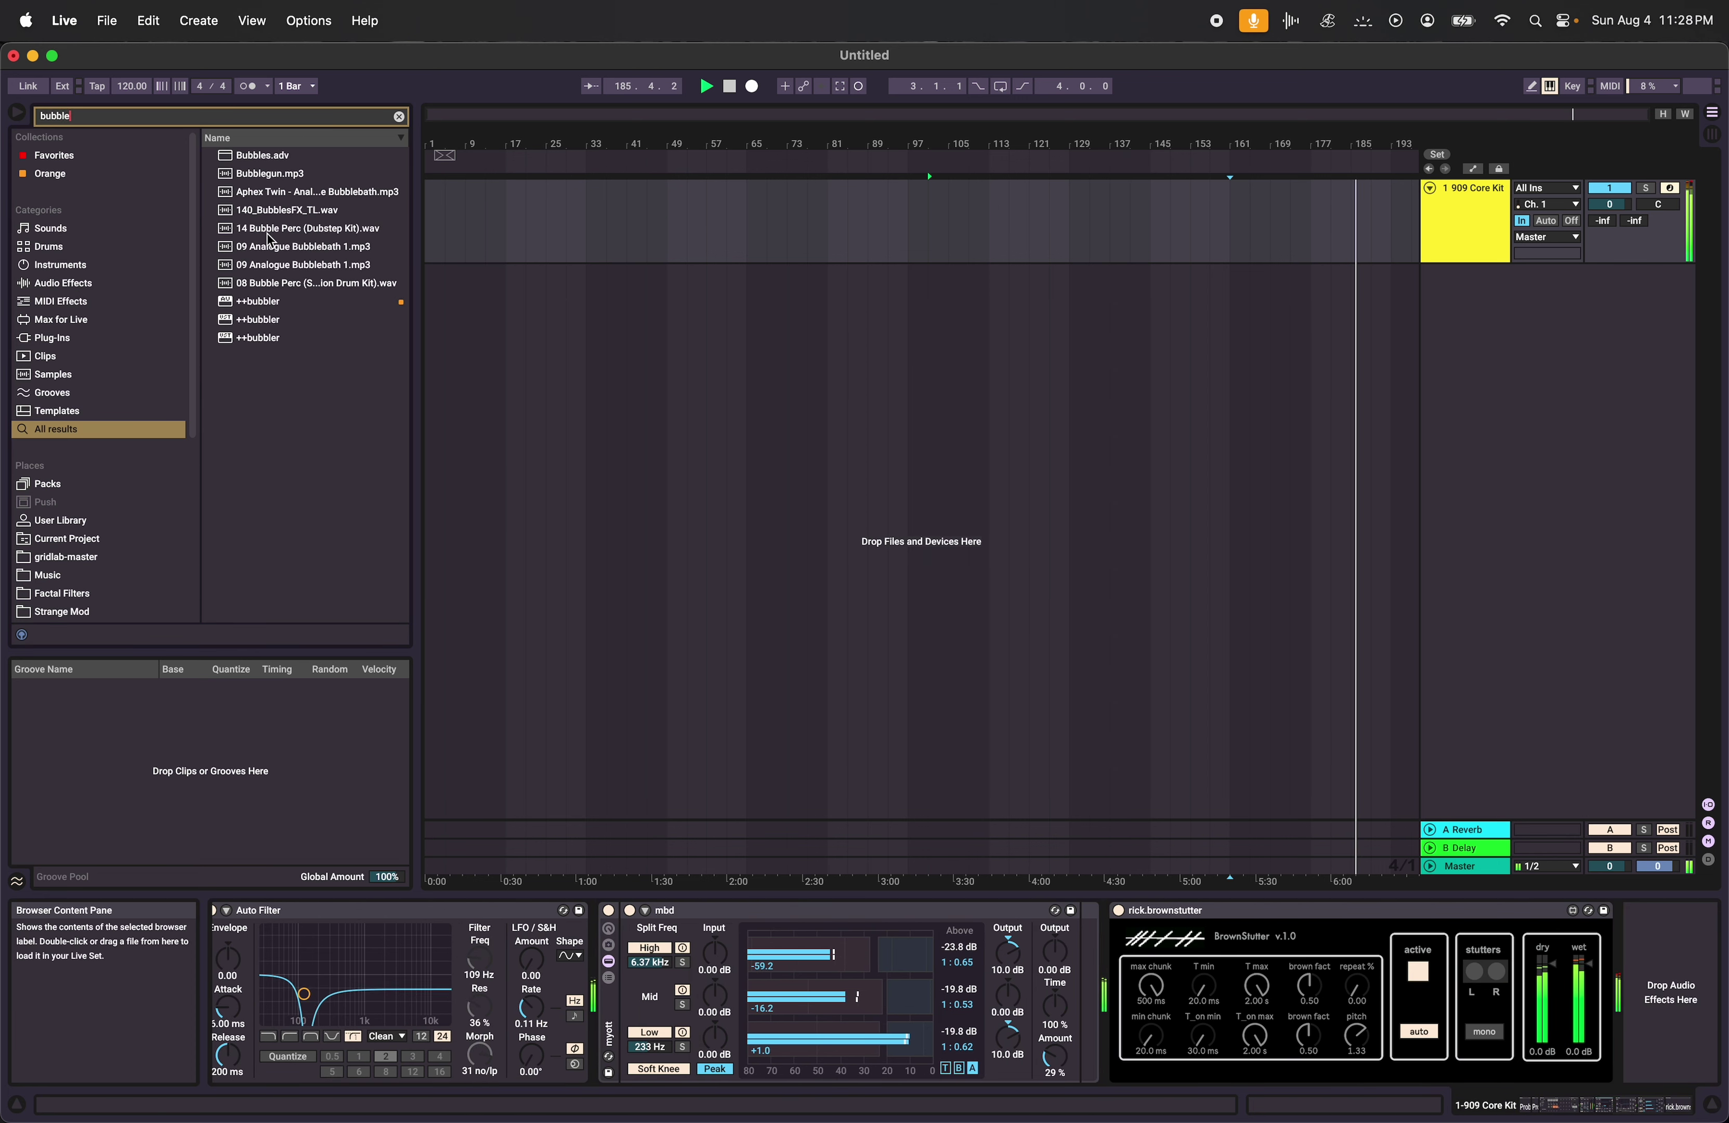
pyautogui.doubleClick(280, 308)
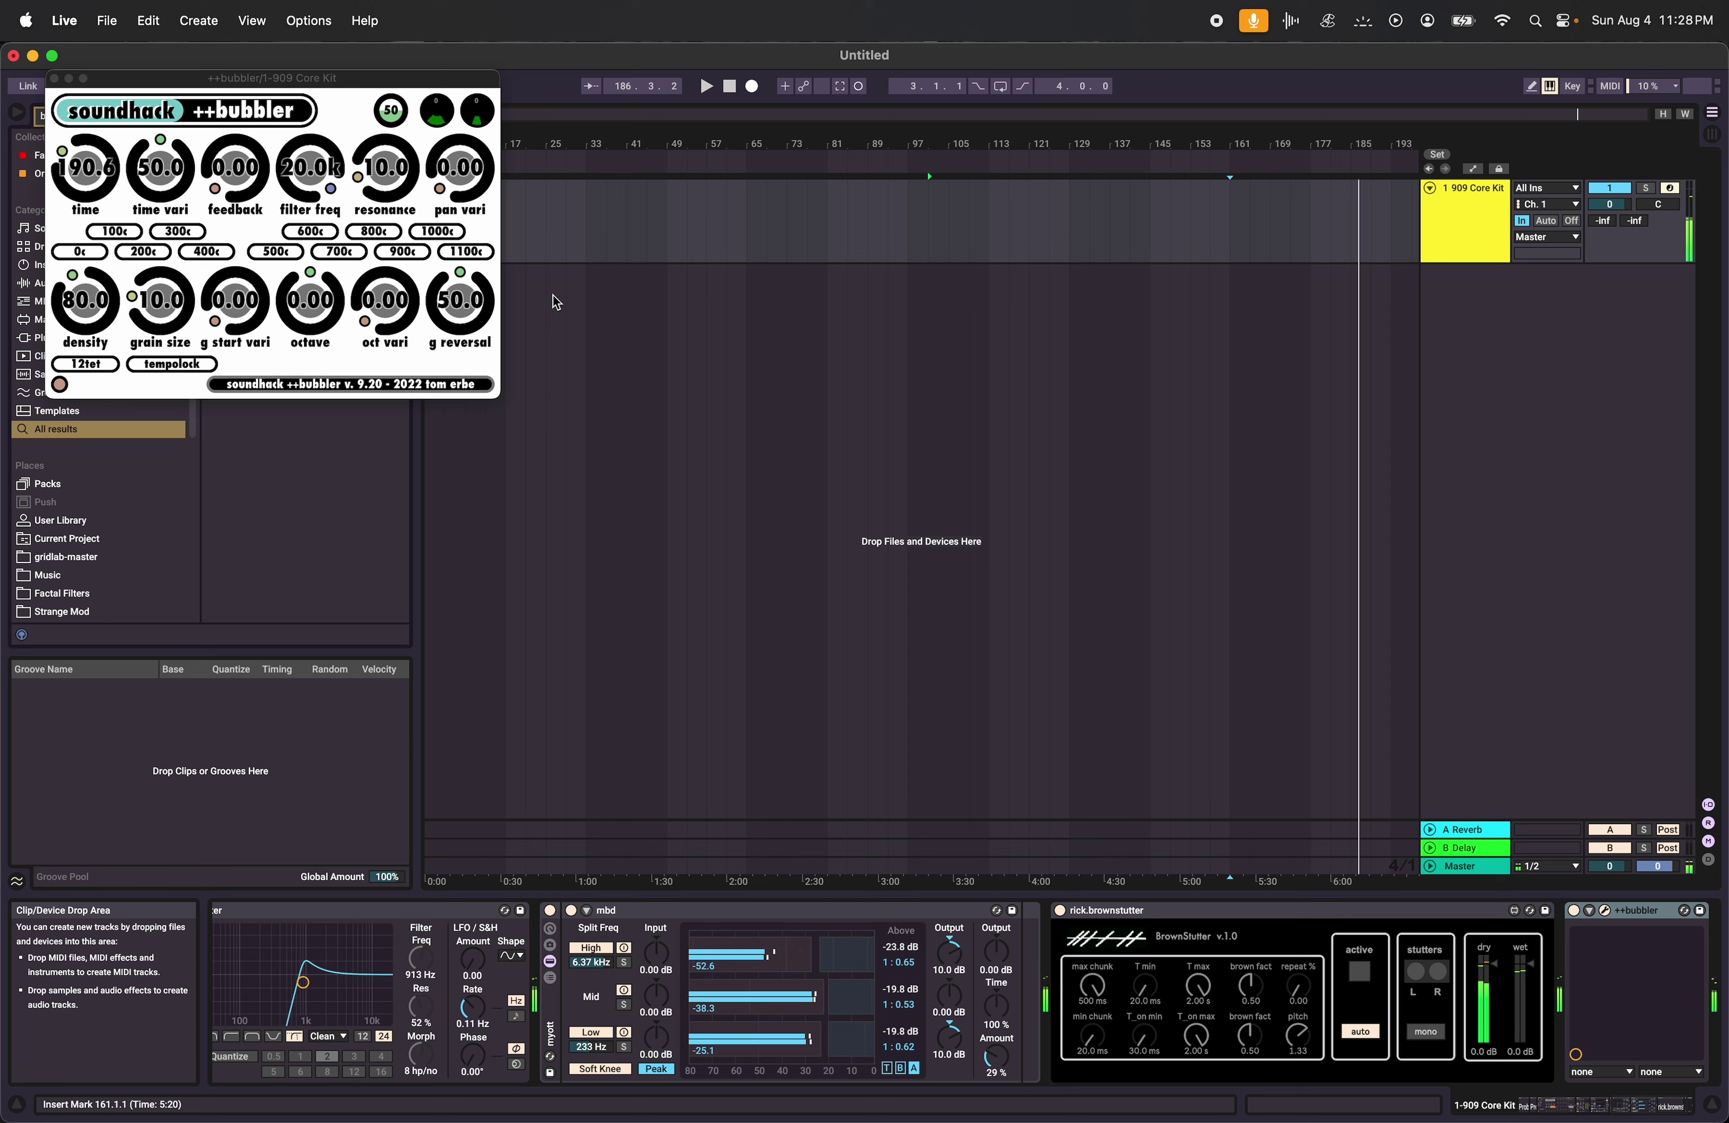
# Adjust ++bubbler to mix 64, time 4.1 s, time vari 81.4, pan vari 99.4, density 116.4, g start vari 100, oct vari 2, g reversal 60.2.
pyautogui.moveTo(399, 116); pyautogui.dragTo(399, 78)
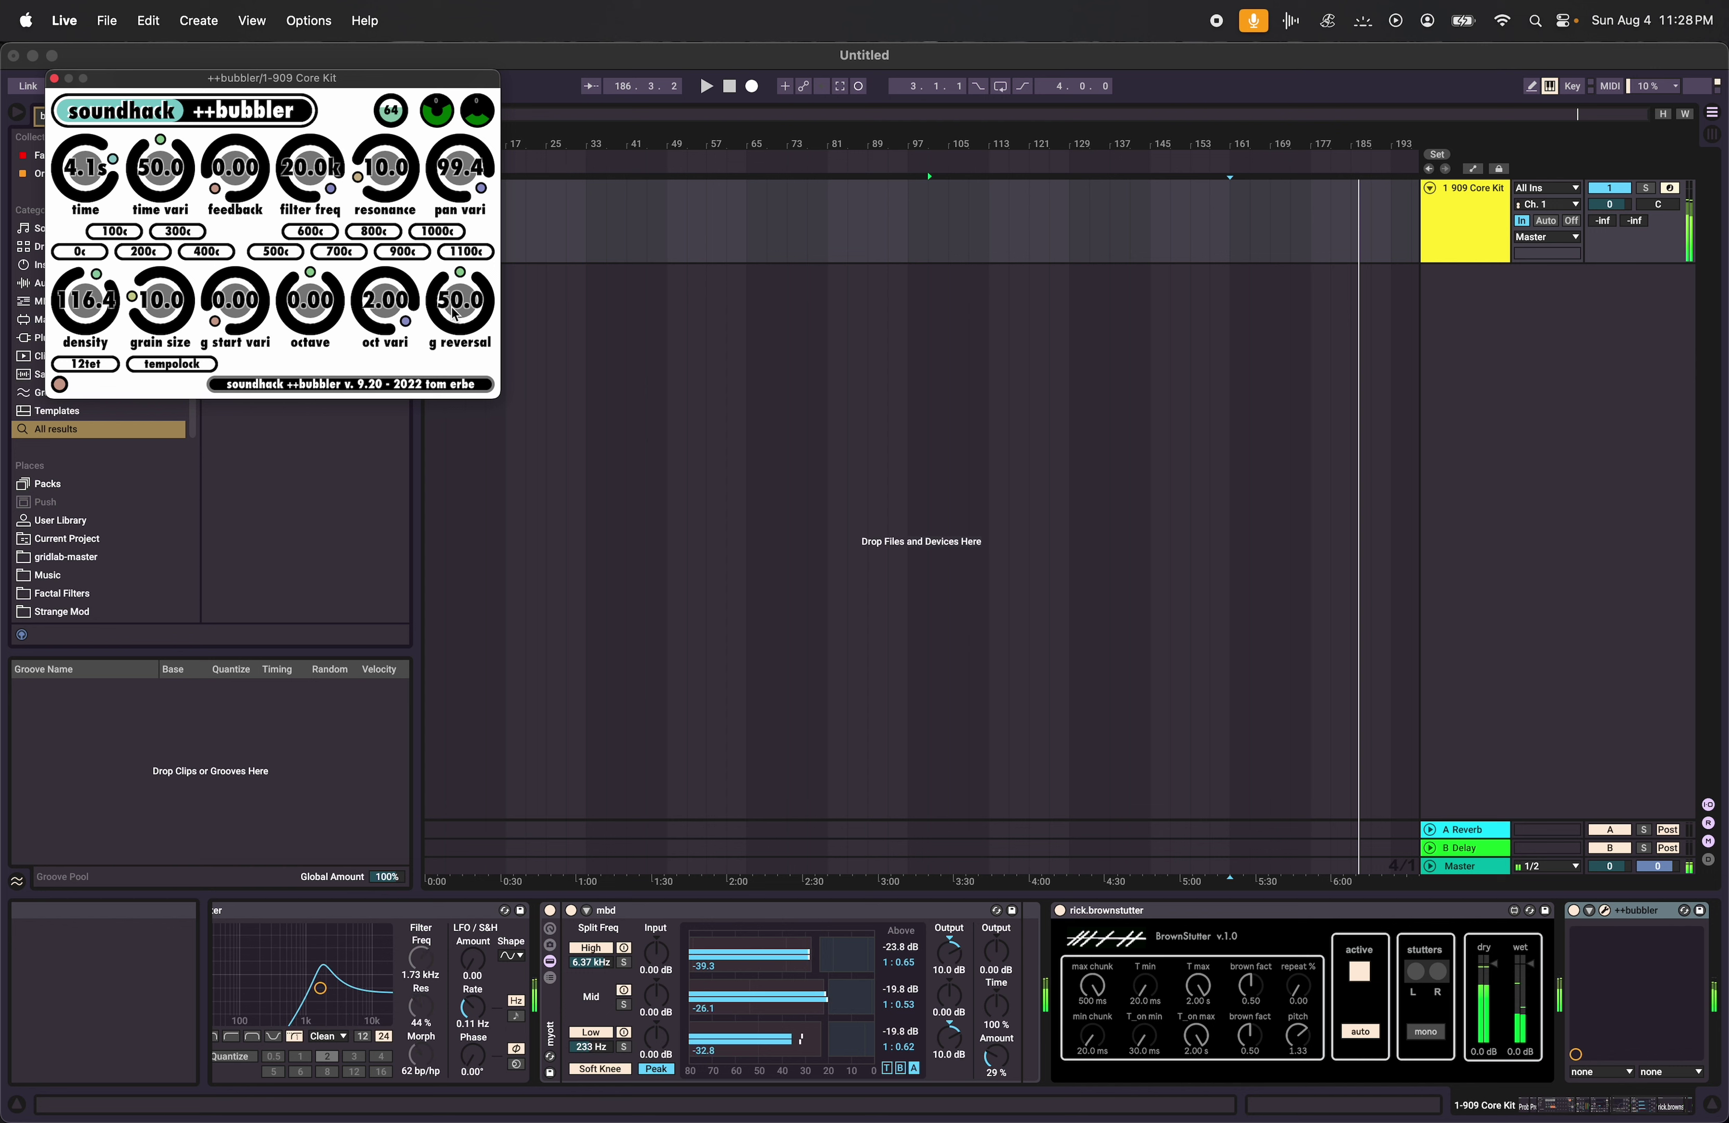
pyautogui.moveTo(232, 325); pyautogui.dragTo(301, 6)
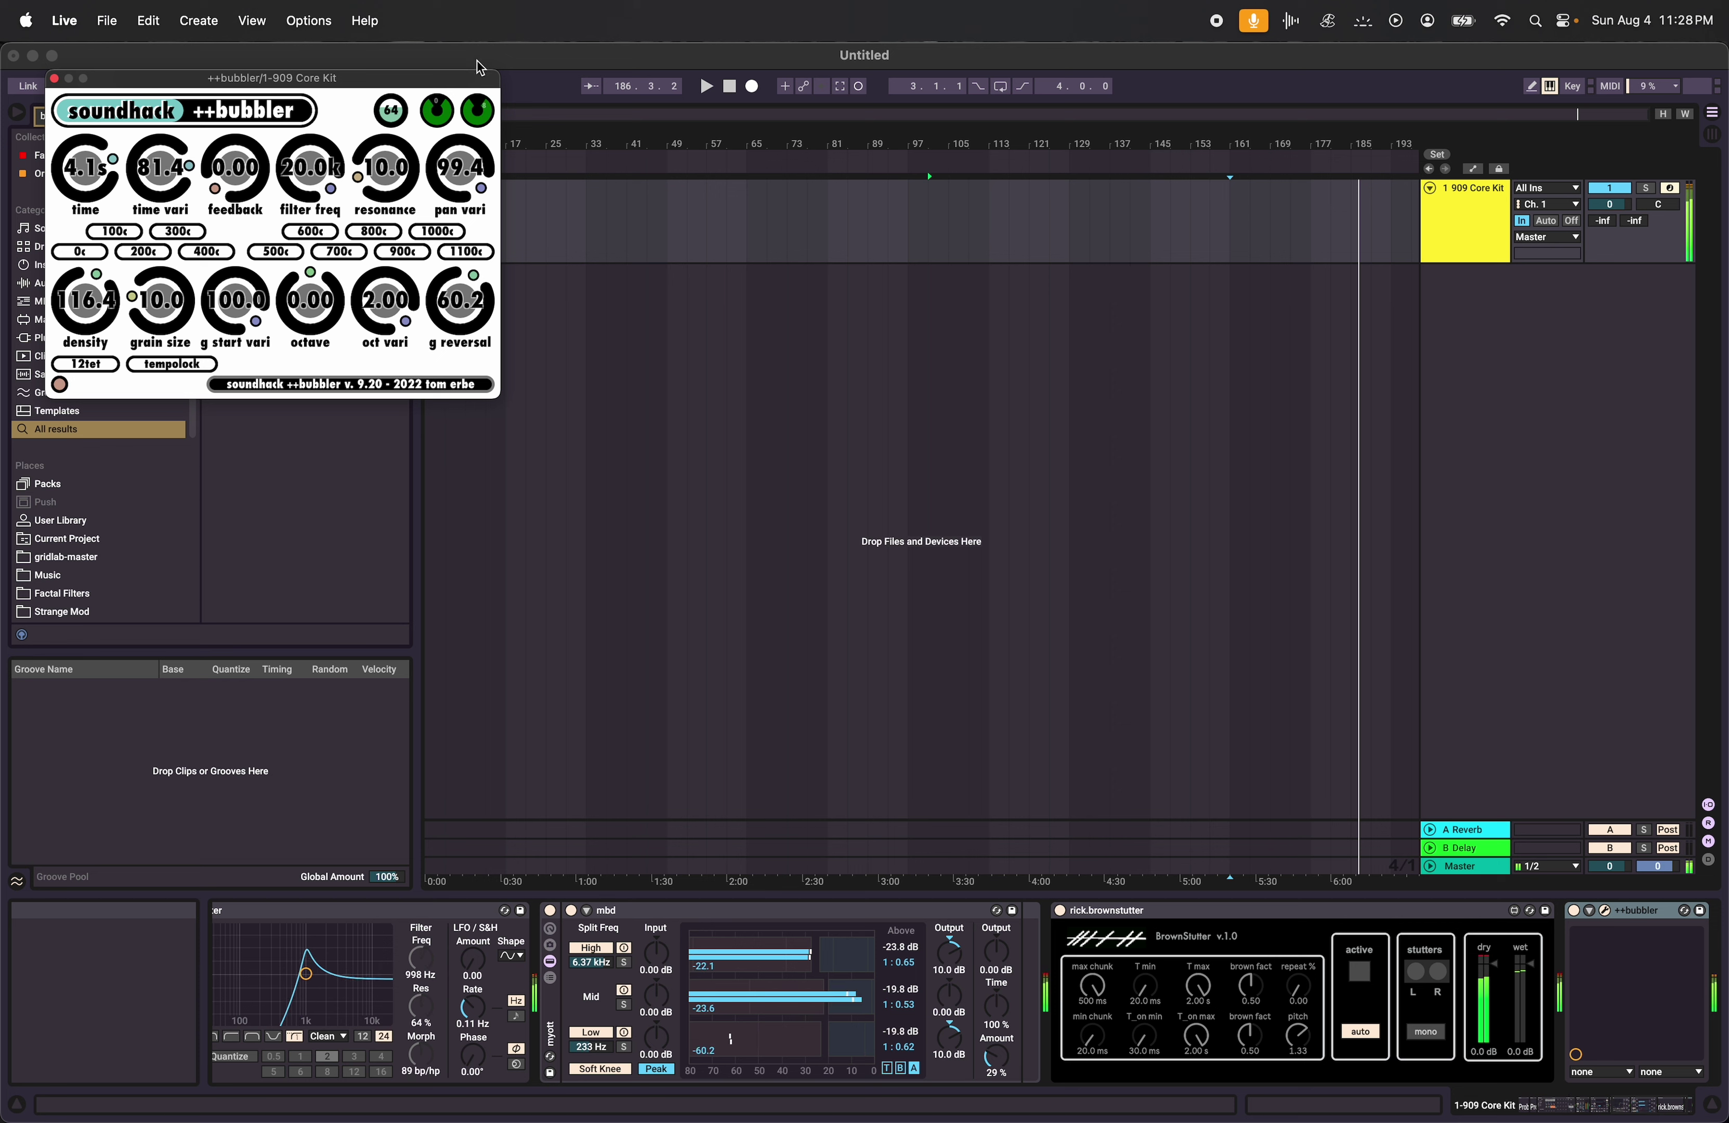
pyautogui.click(54, 78)
# Add the myott.adg rack after ++bubbler and set its output gains to 12.8 dB for High and 4.40 dB for Low.
pyautogui.click(115, 117)
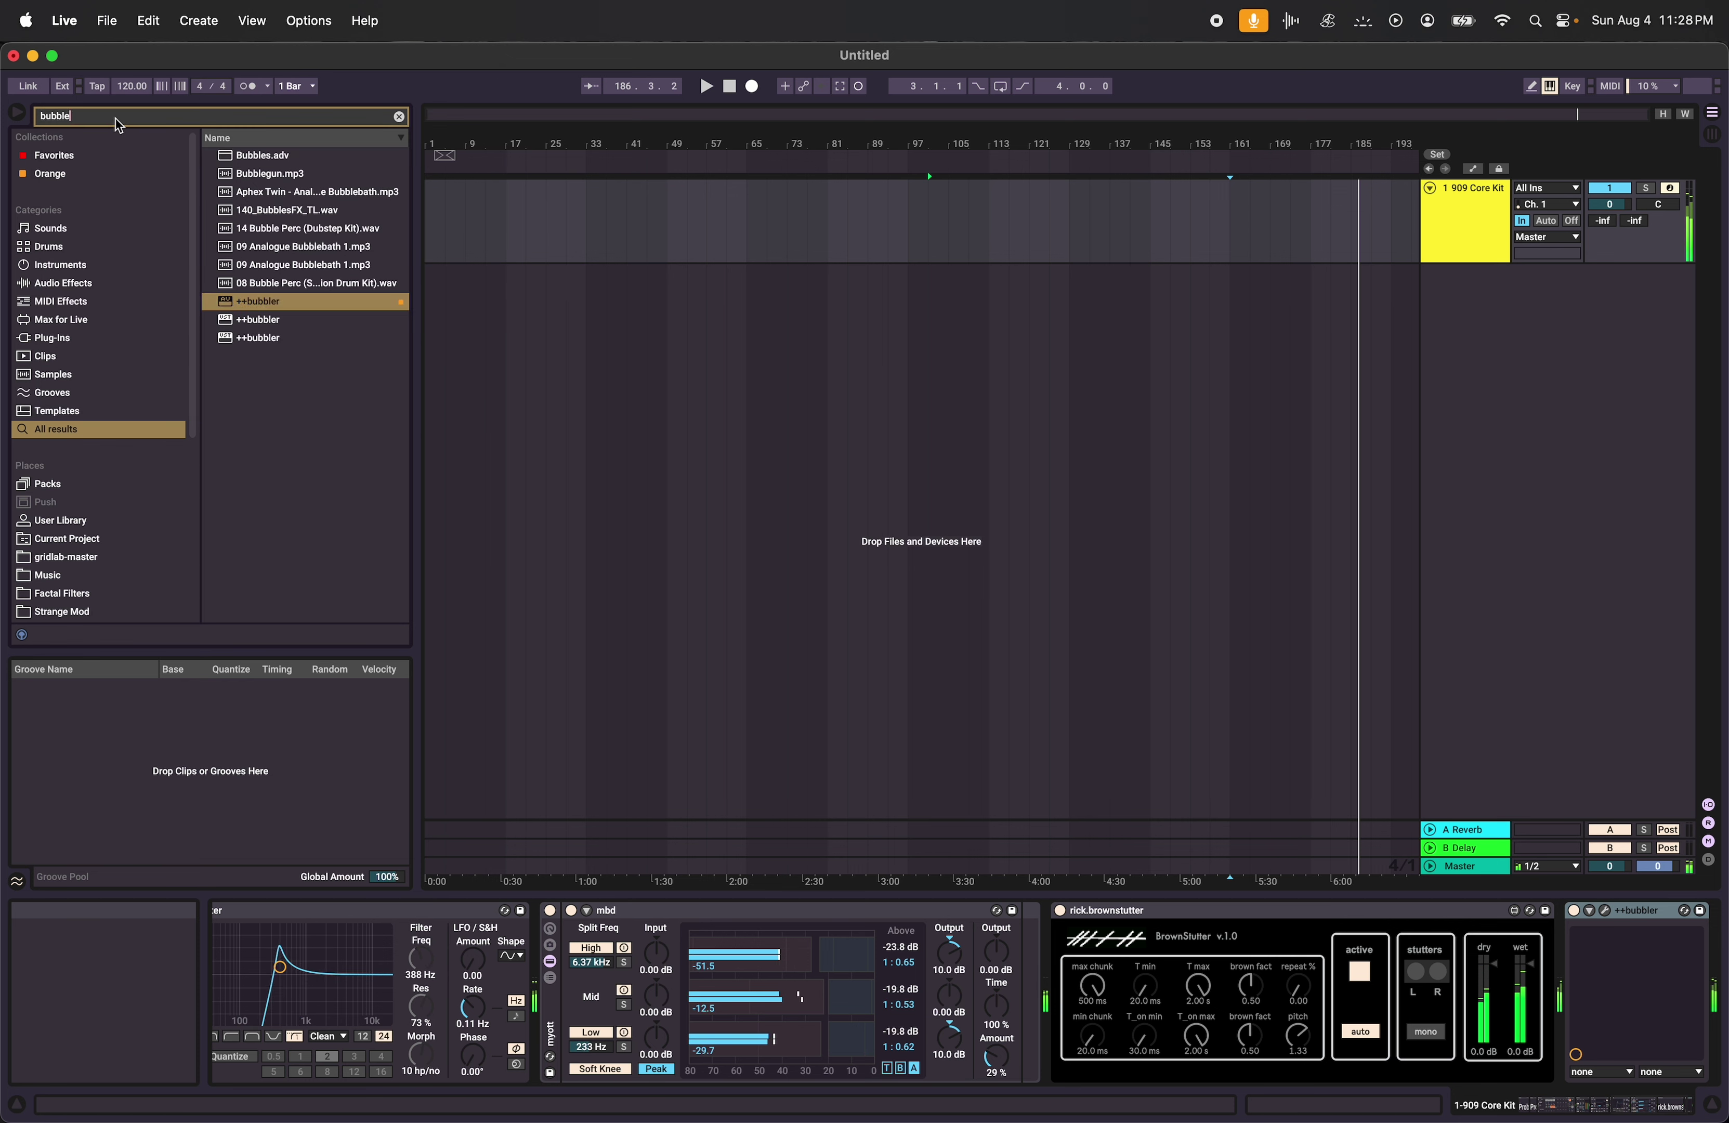
pyautogui.write('myott')
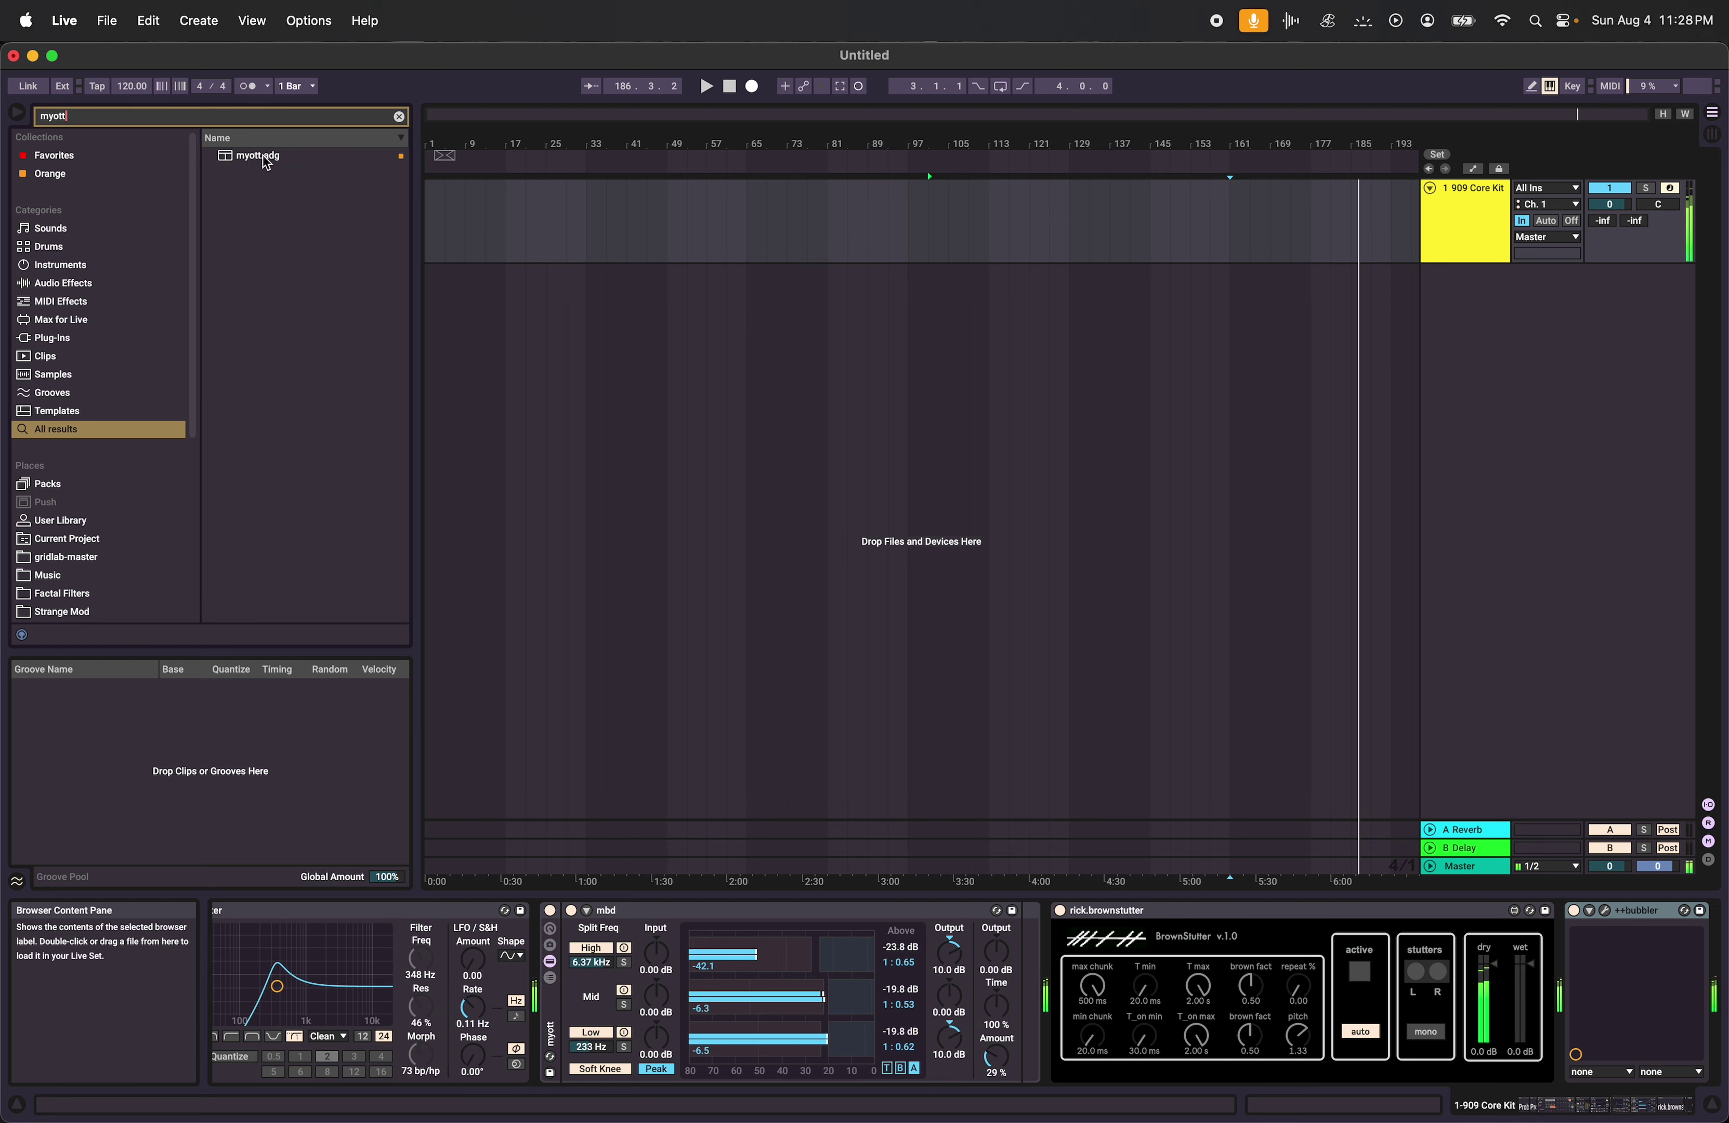
pyautogui.press('Down')
pyautogui.press('Return')
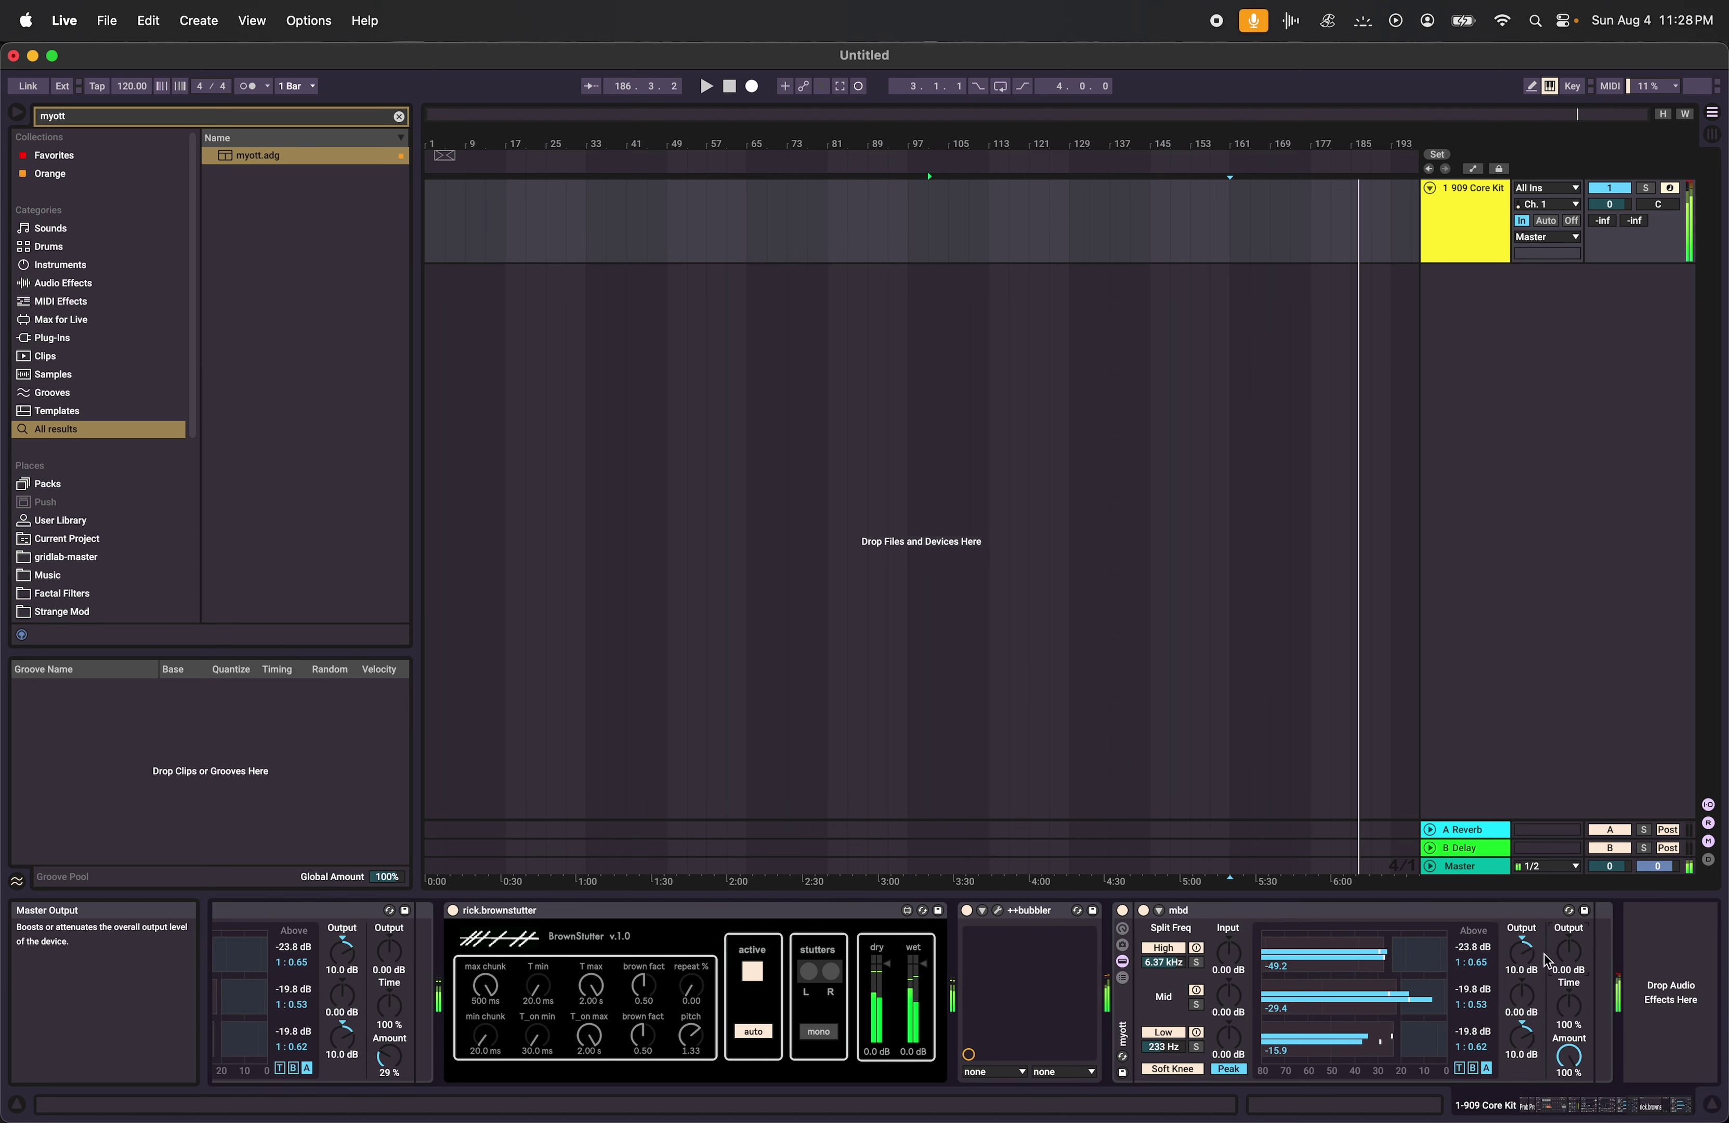
pyautogui.moveTo(1546, 962); pyautogui.dragTo(1546, 947)
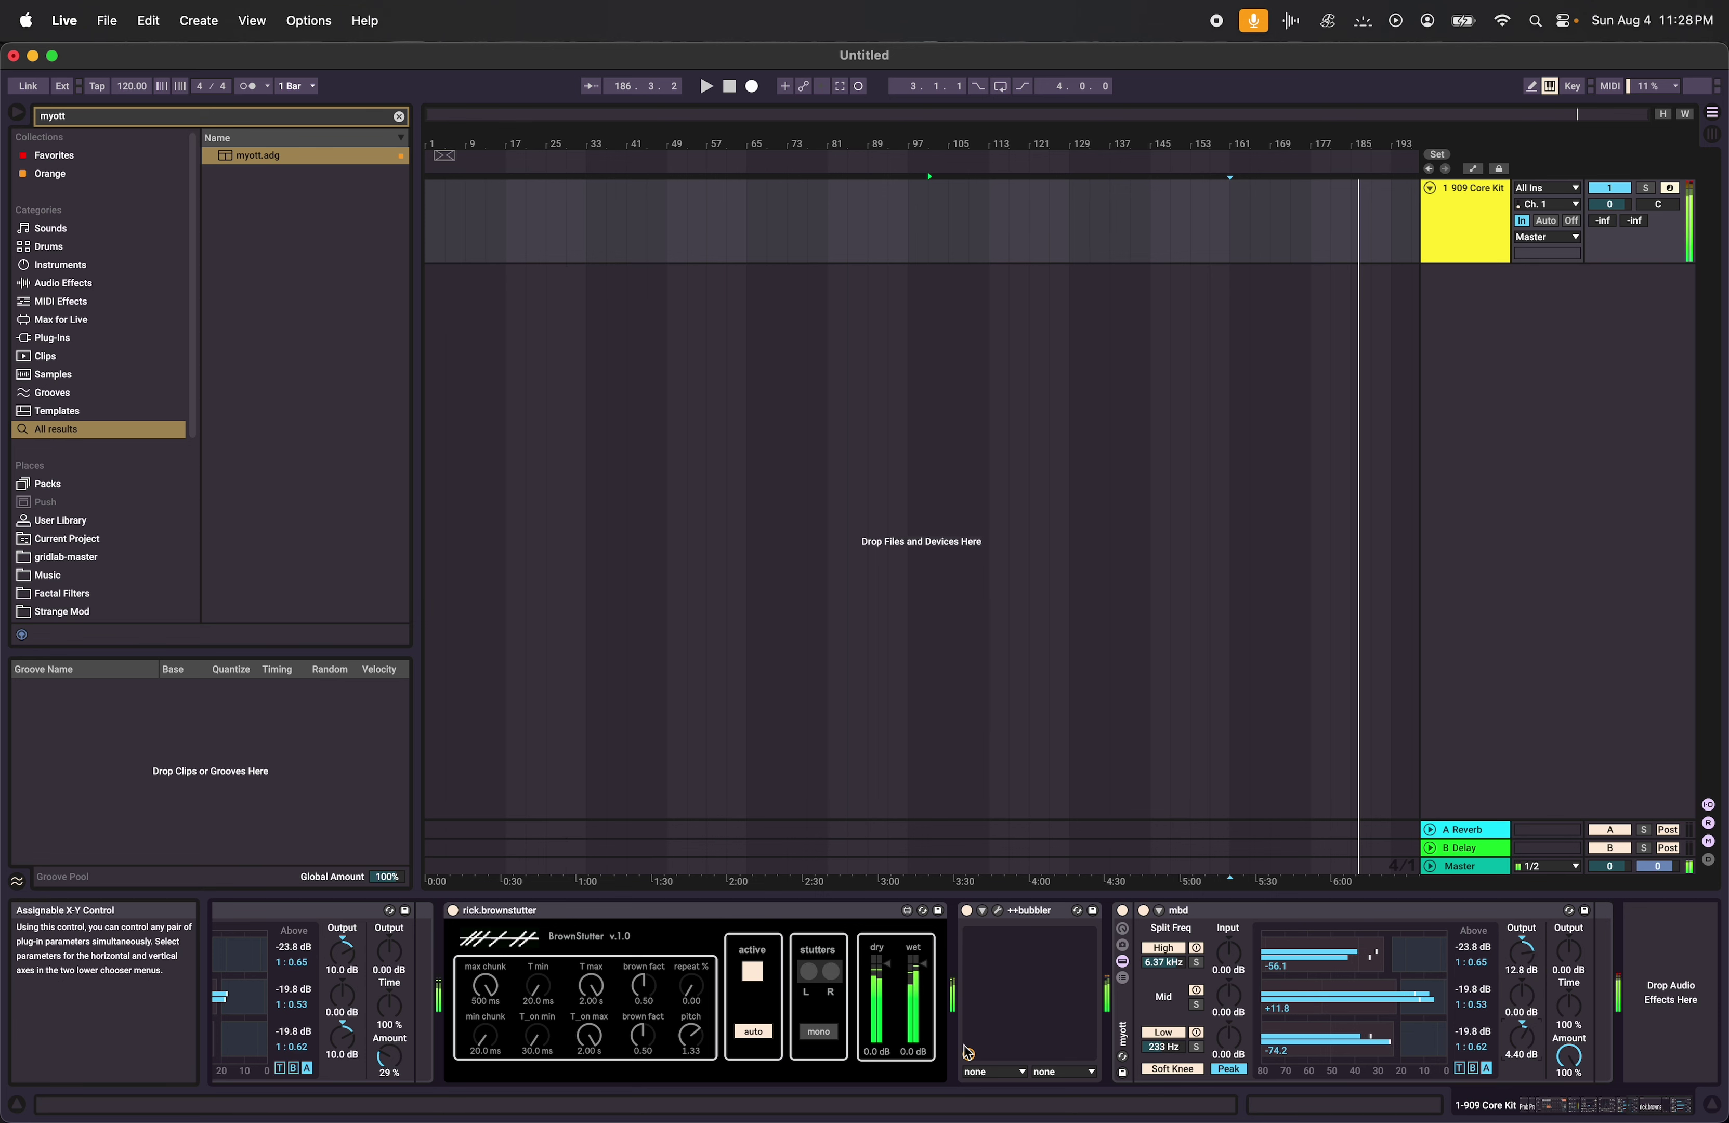
# Return to the start of the device chain, switch to Orca and pause the running pattern.
pyautogui.hscroll(-15, 966, 1051)
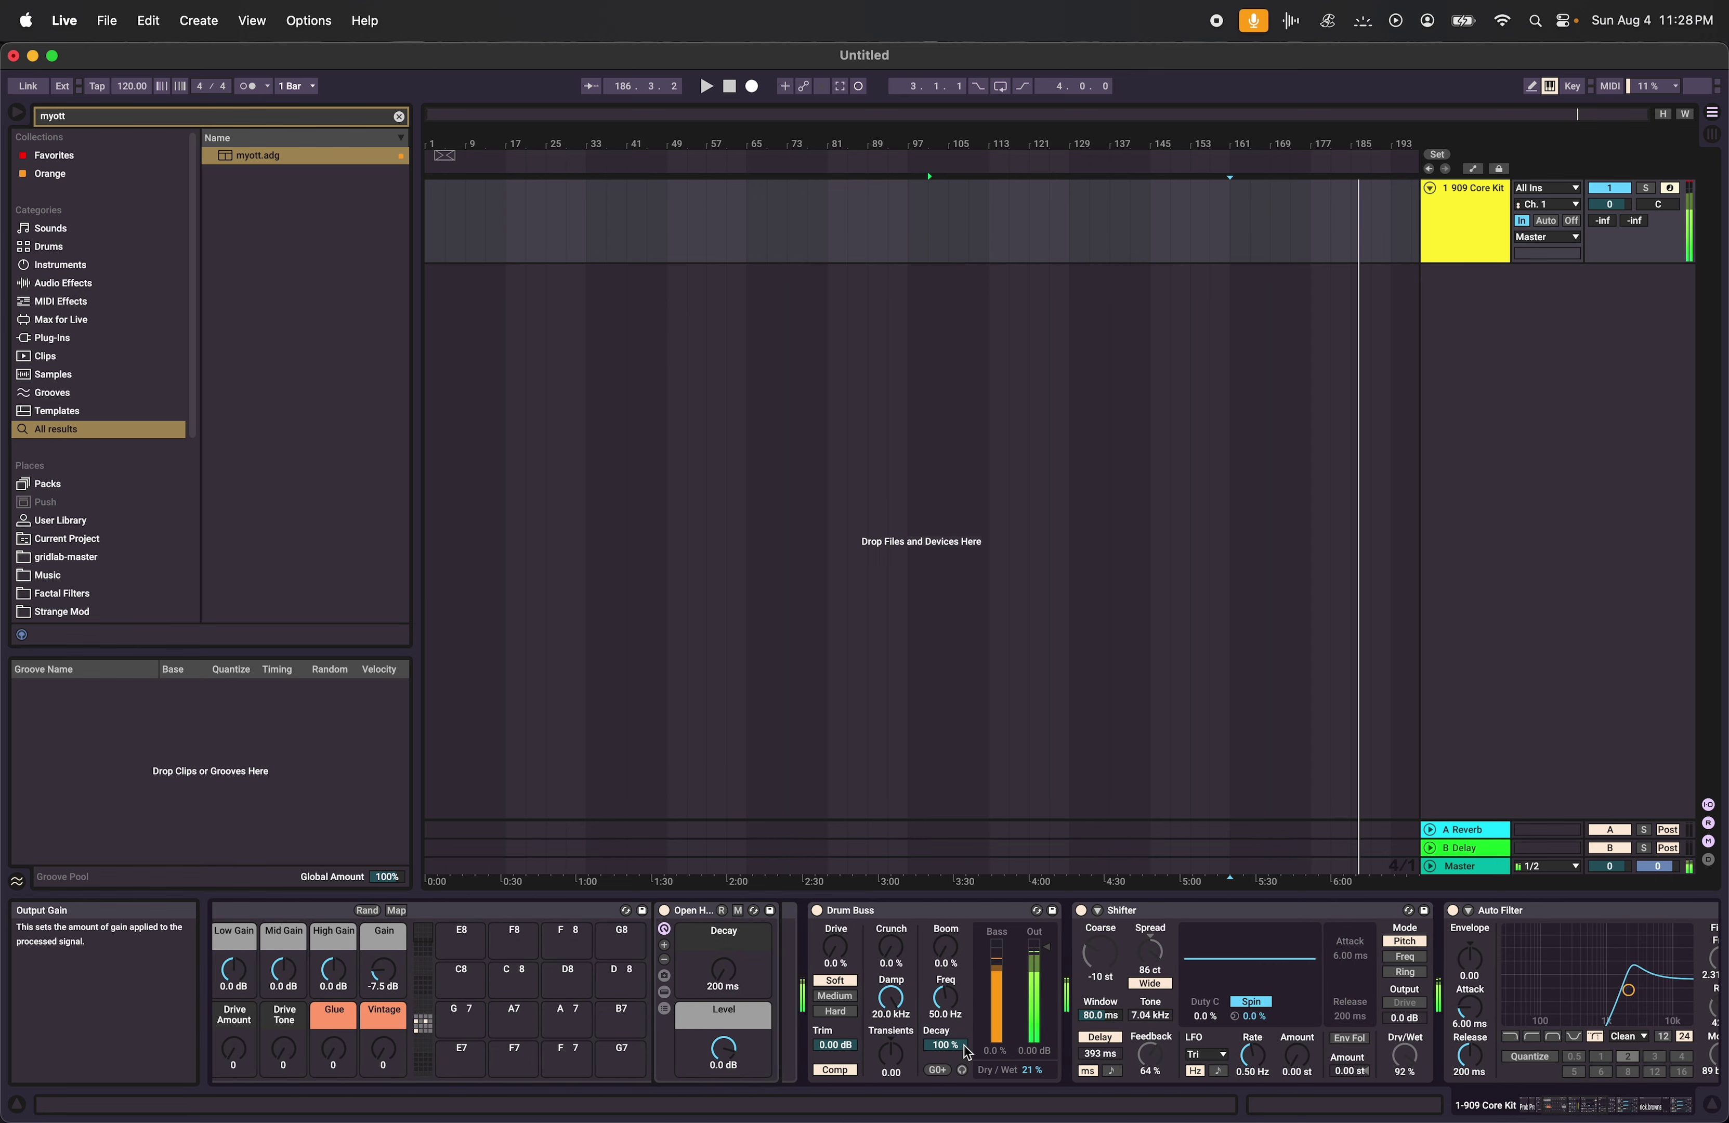
pyautogui.hscroll(-8, 966, 1050)
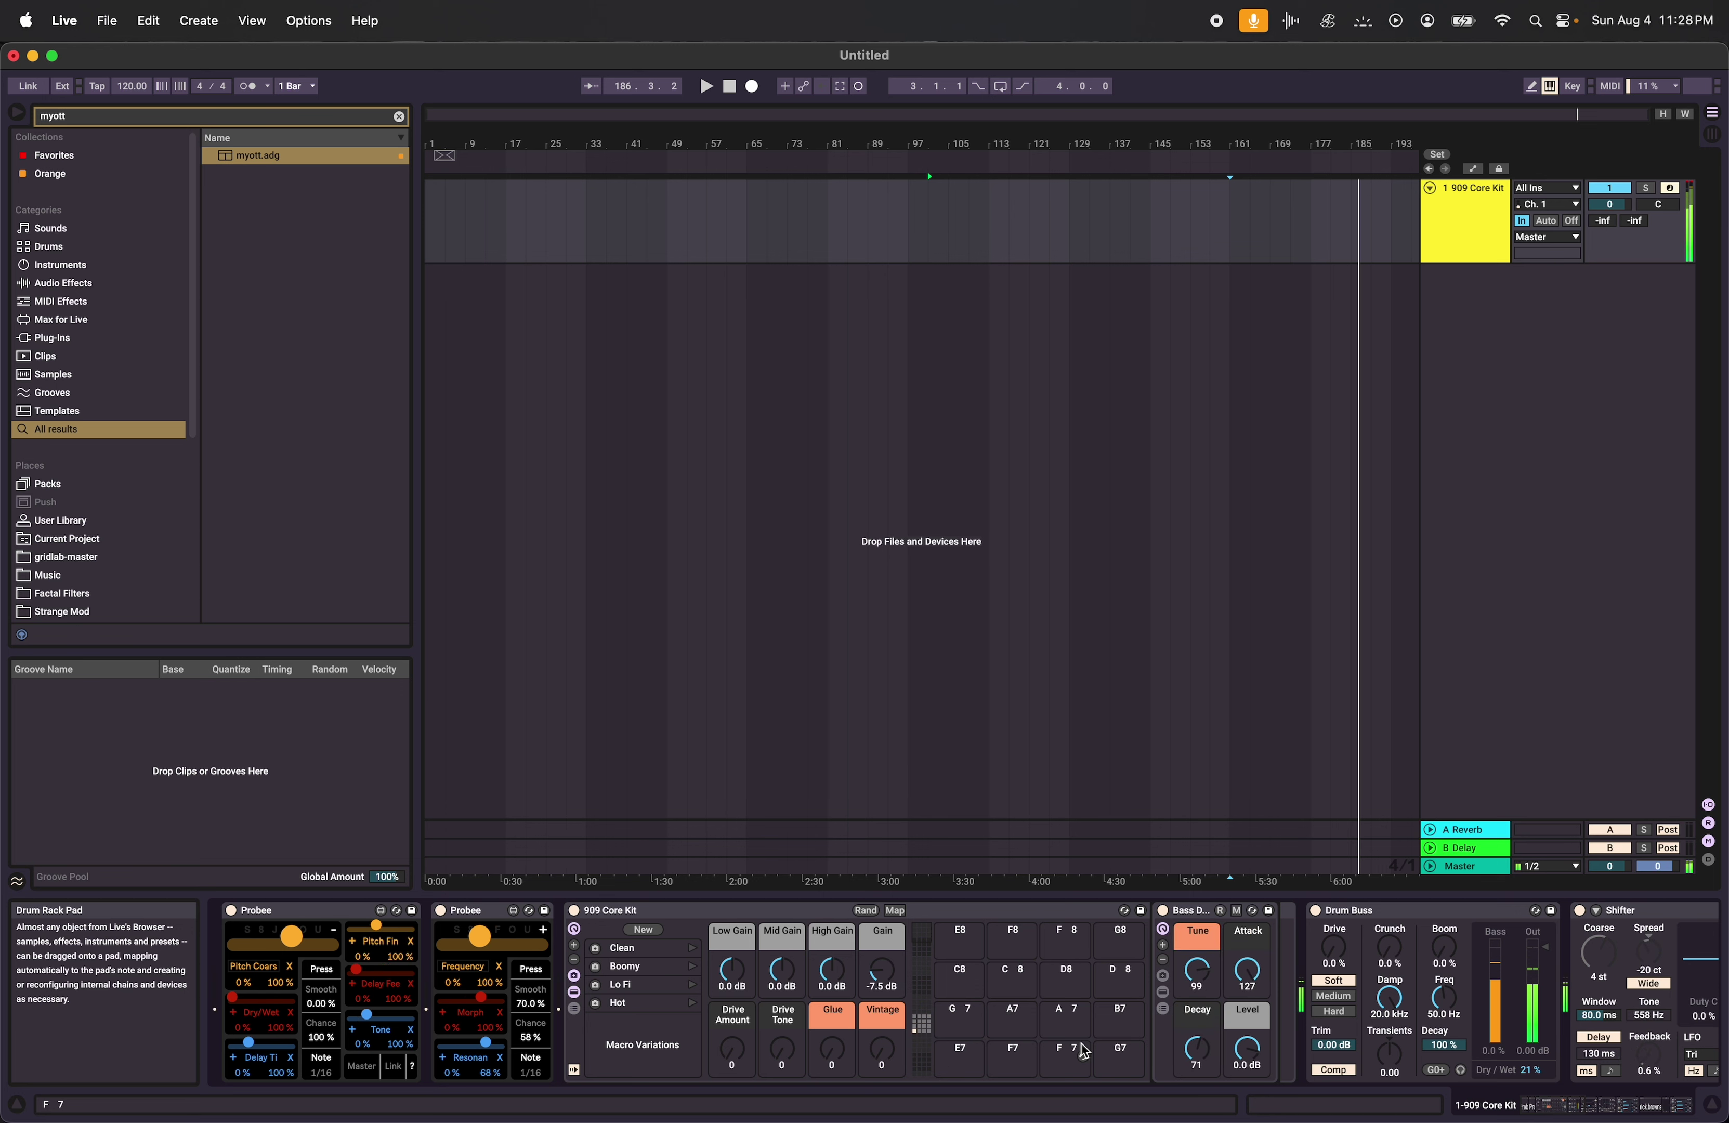
pyautogui.press('super+Tab')
pyautogui.click(787, 494)
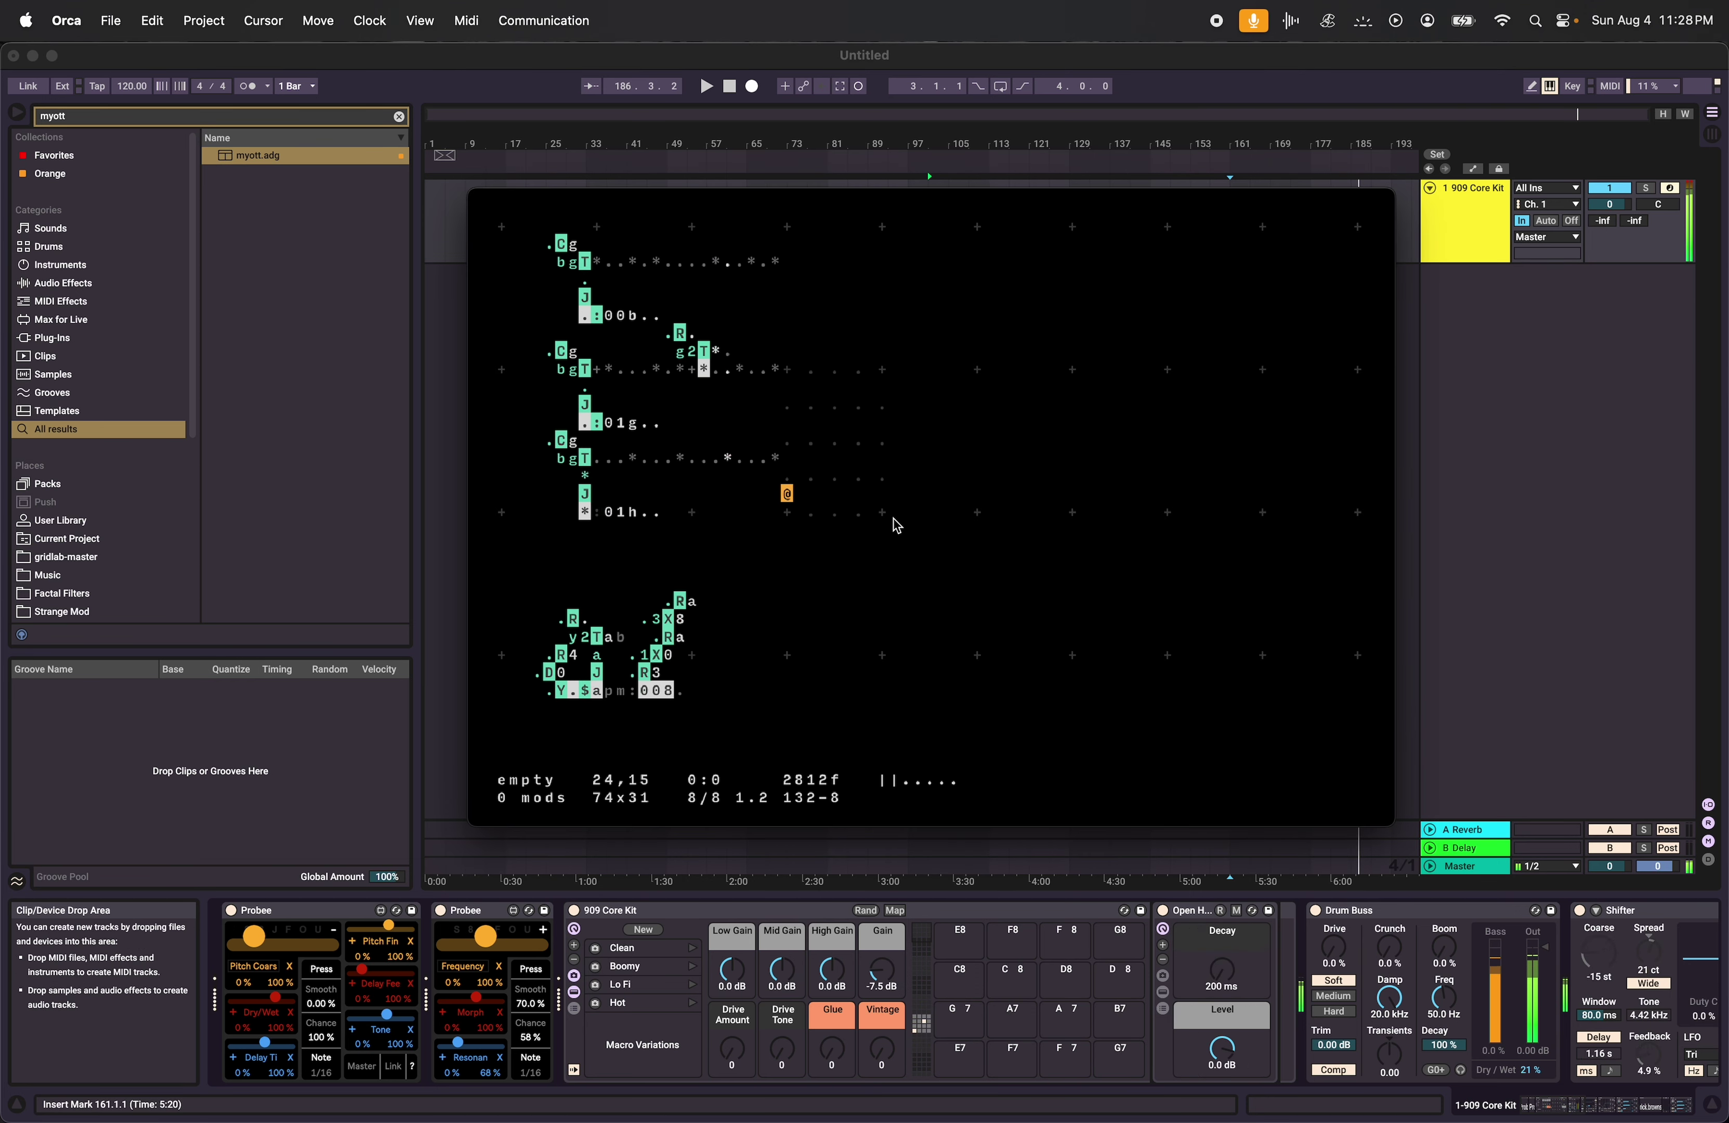
pyautogui.press('space')
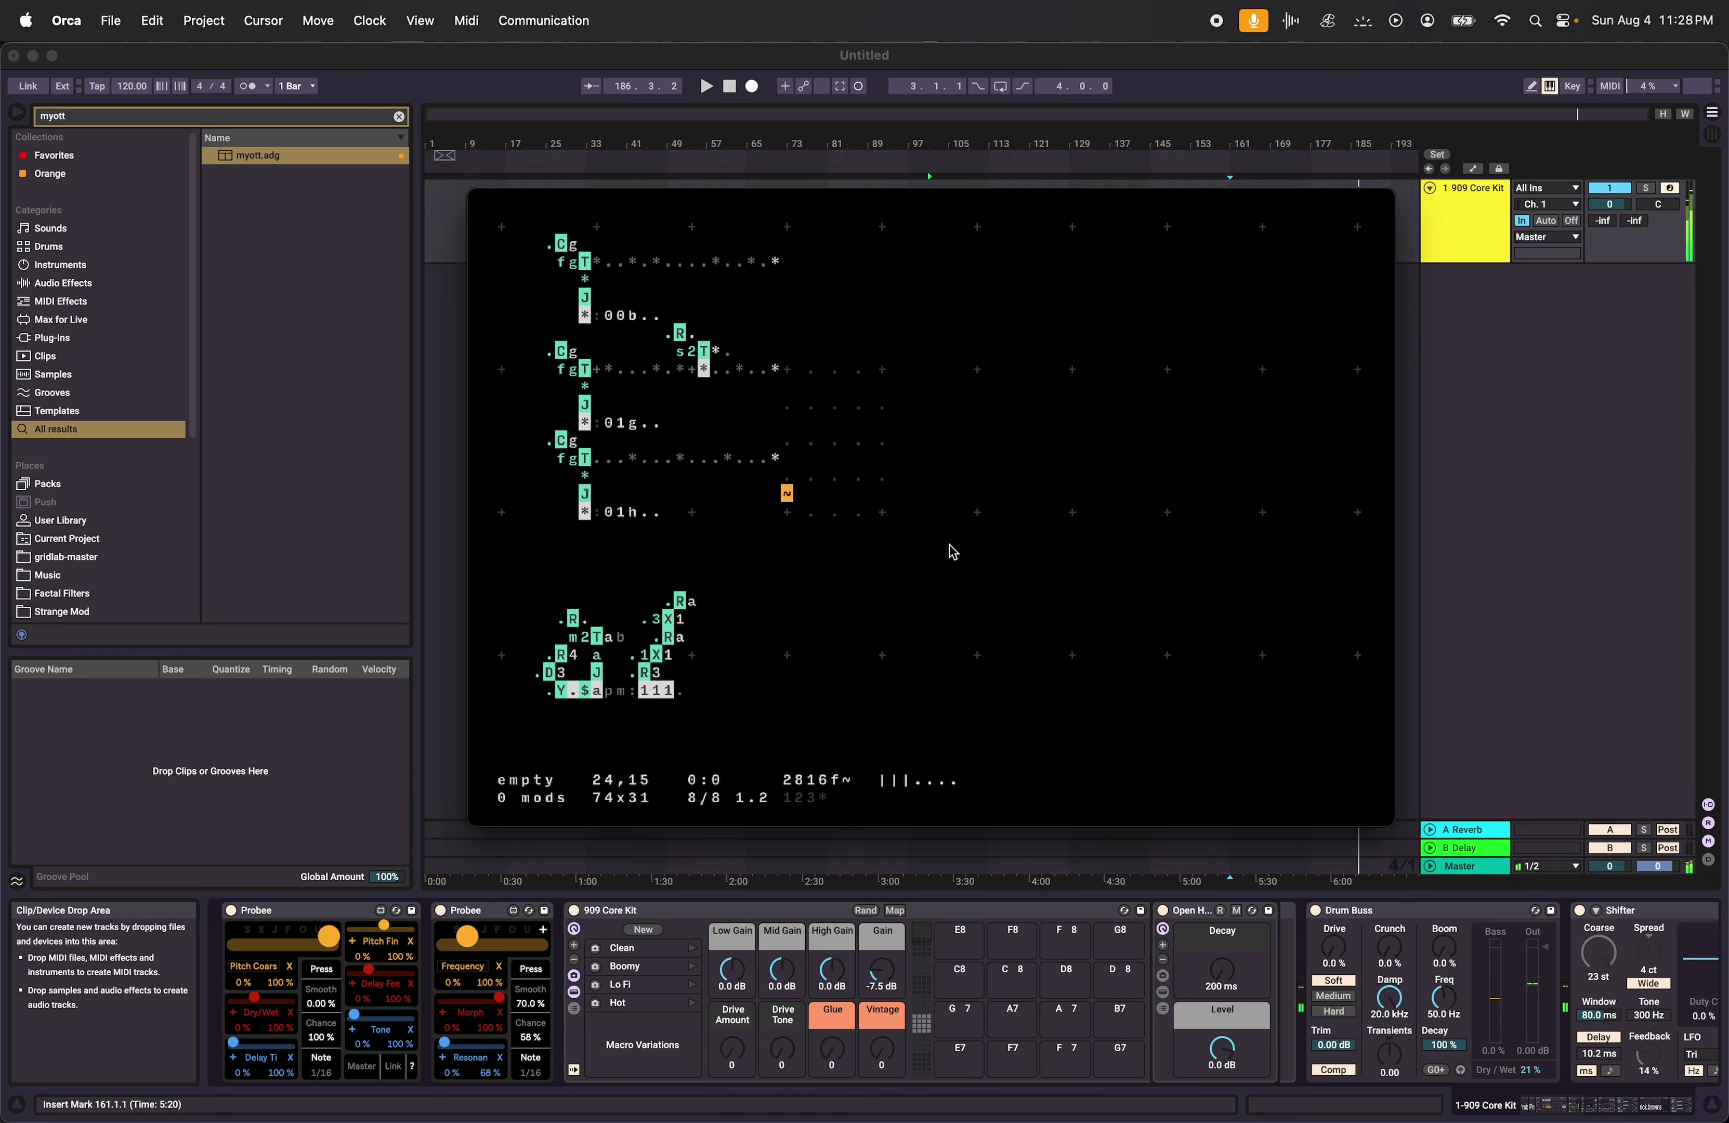
# Launch Pilot, take it out of fullscreen and zoom its interface out to fit all channels and effects in the small window.
pyautogui.press('super+space')
pyautogui.write('pilot')
pyautogui.press('Return')
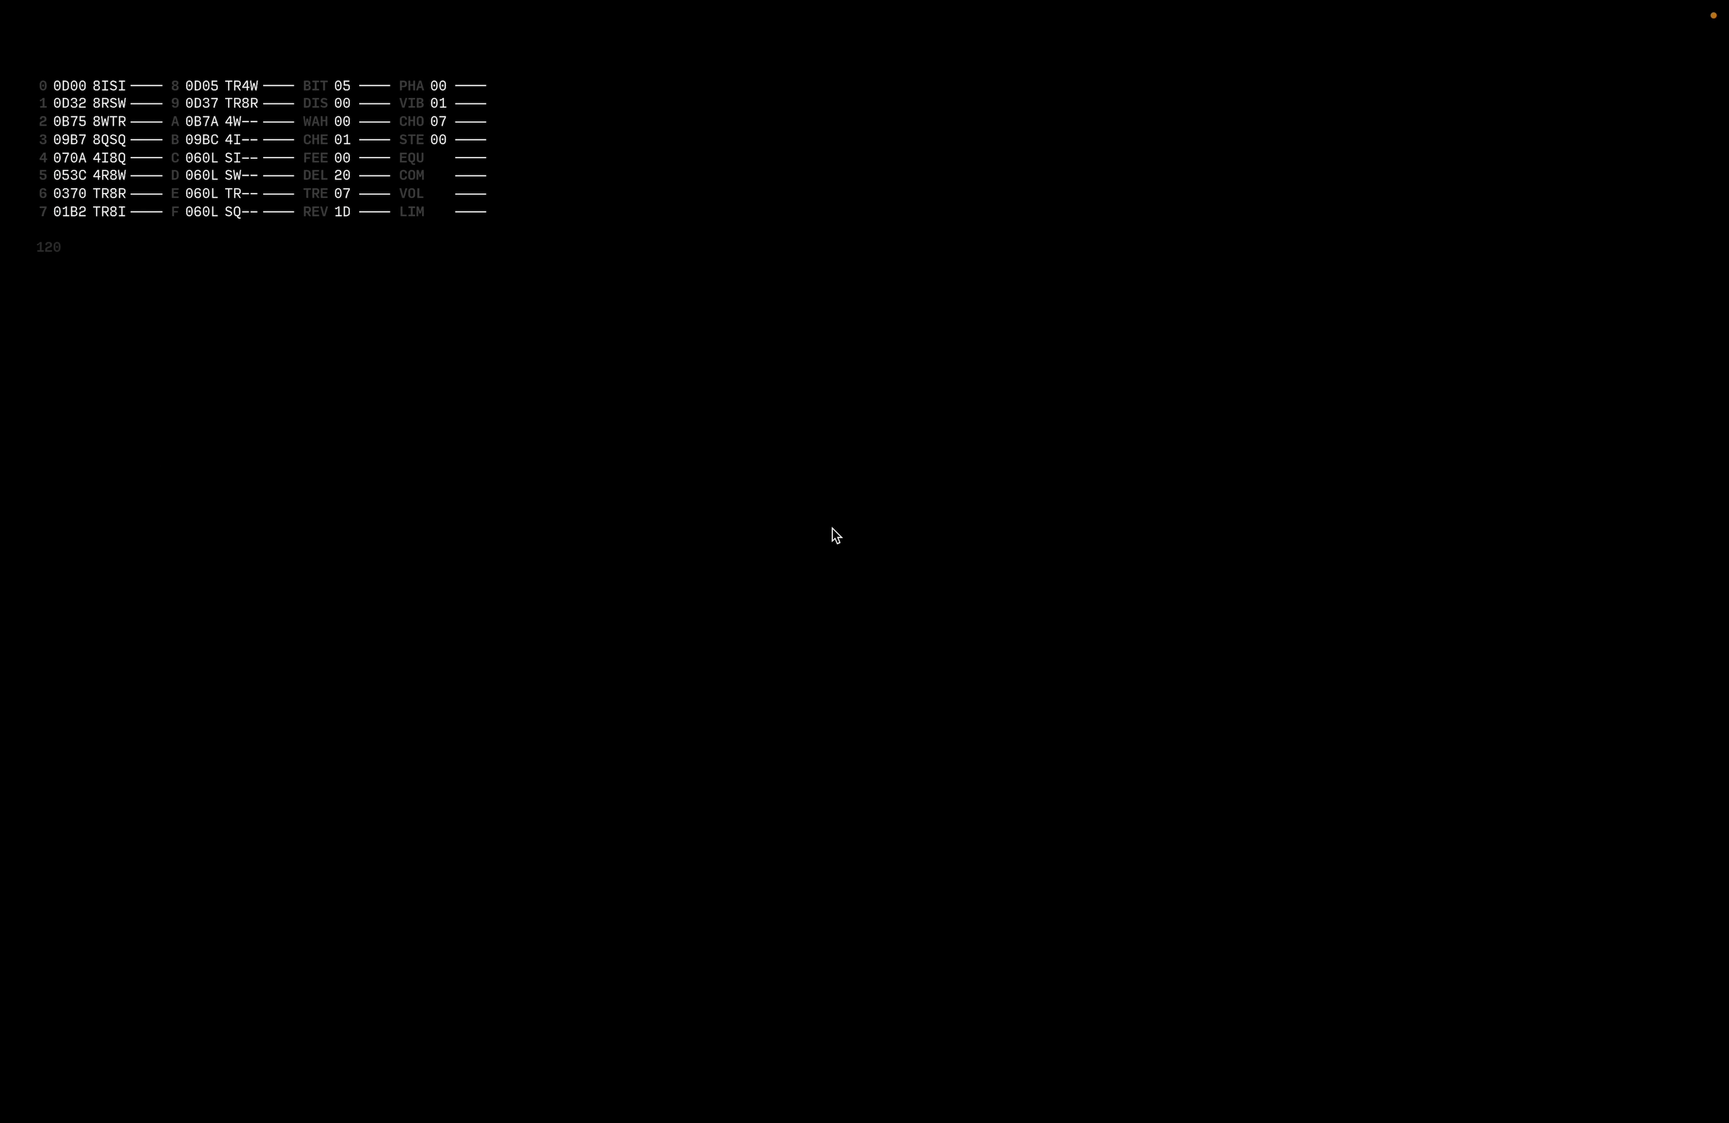
pyautogui.click(78, 14)
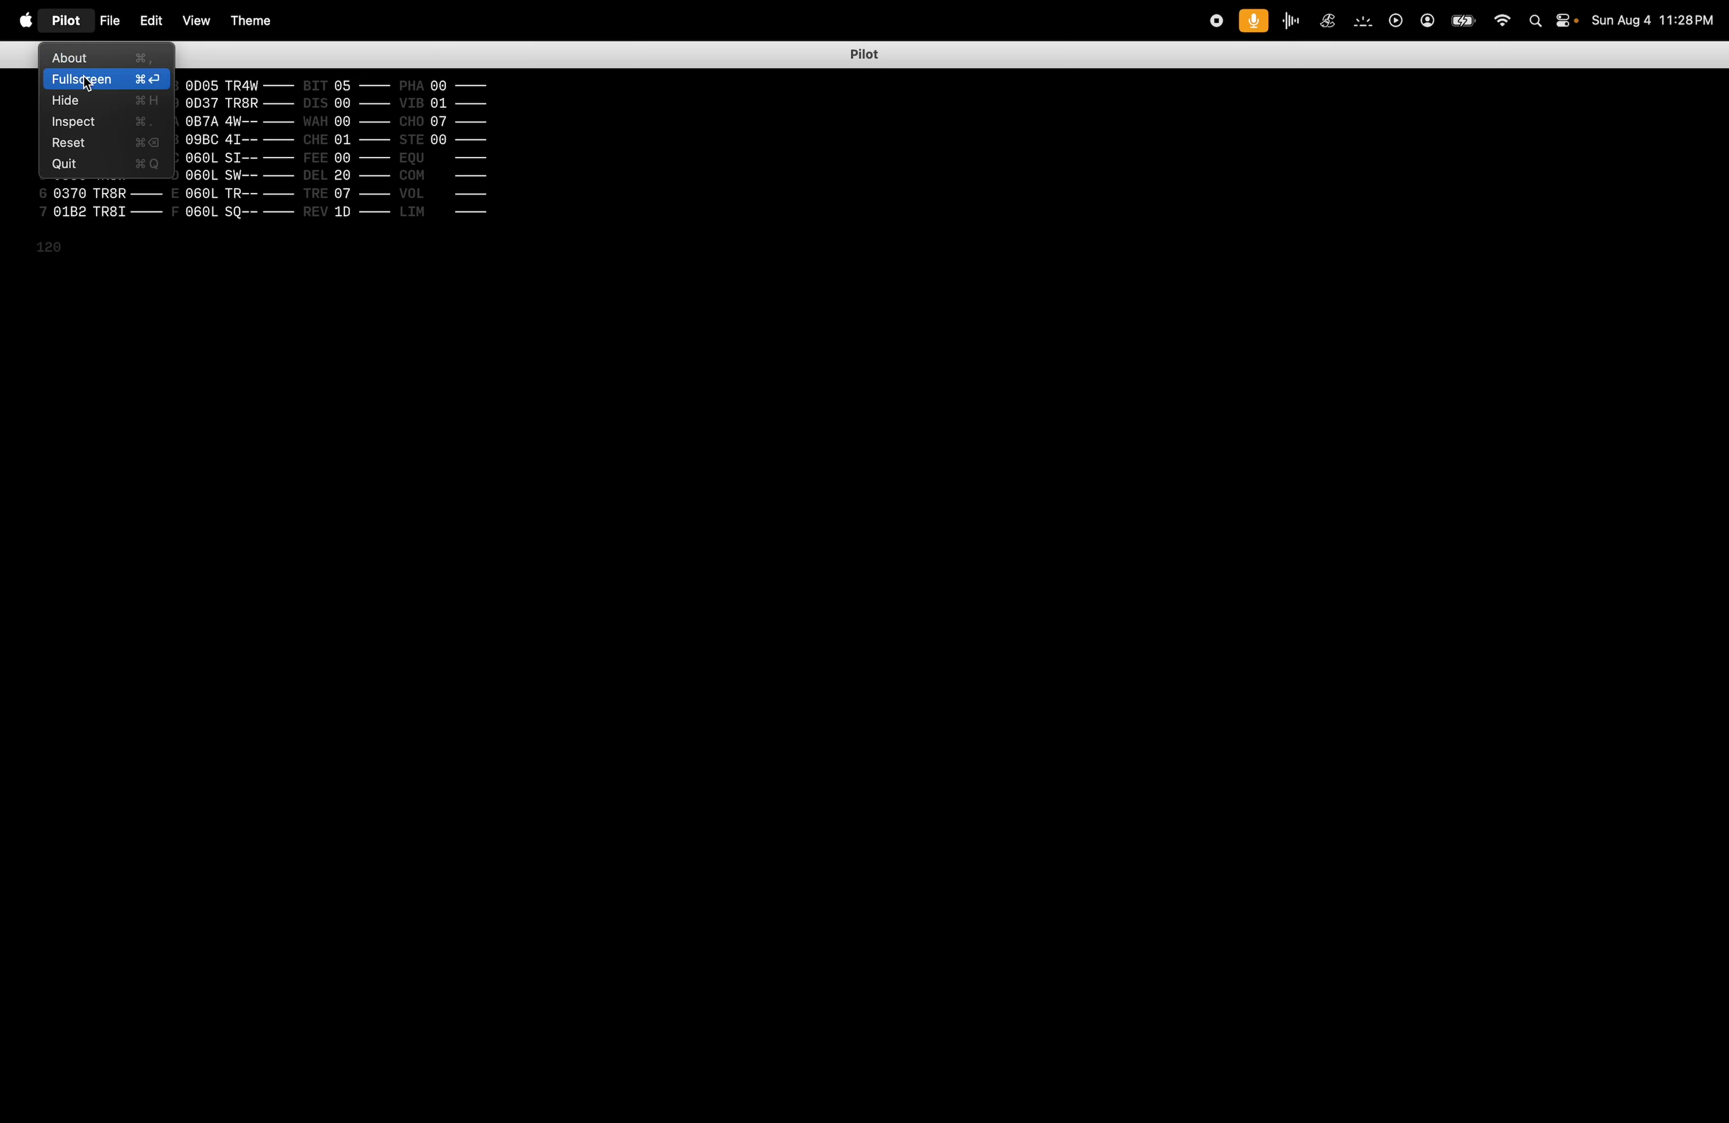
pyautogui.click(84, 74)
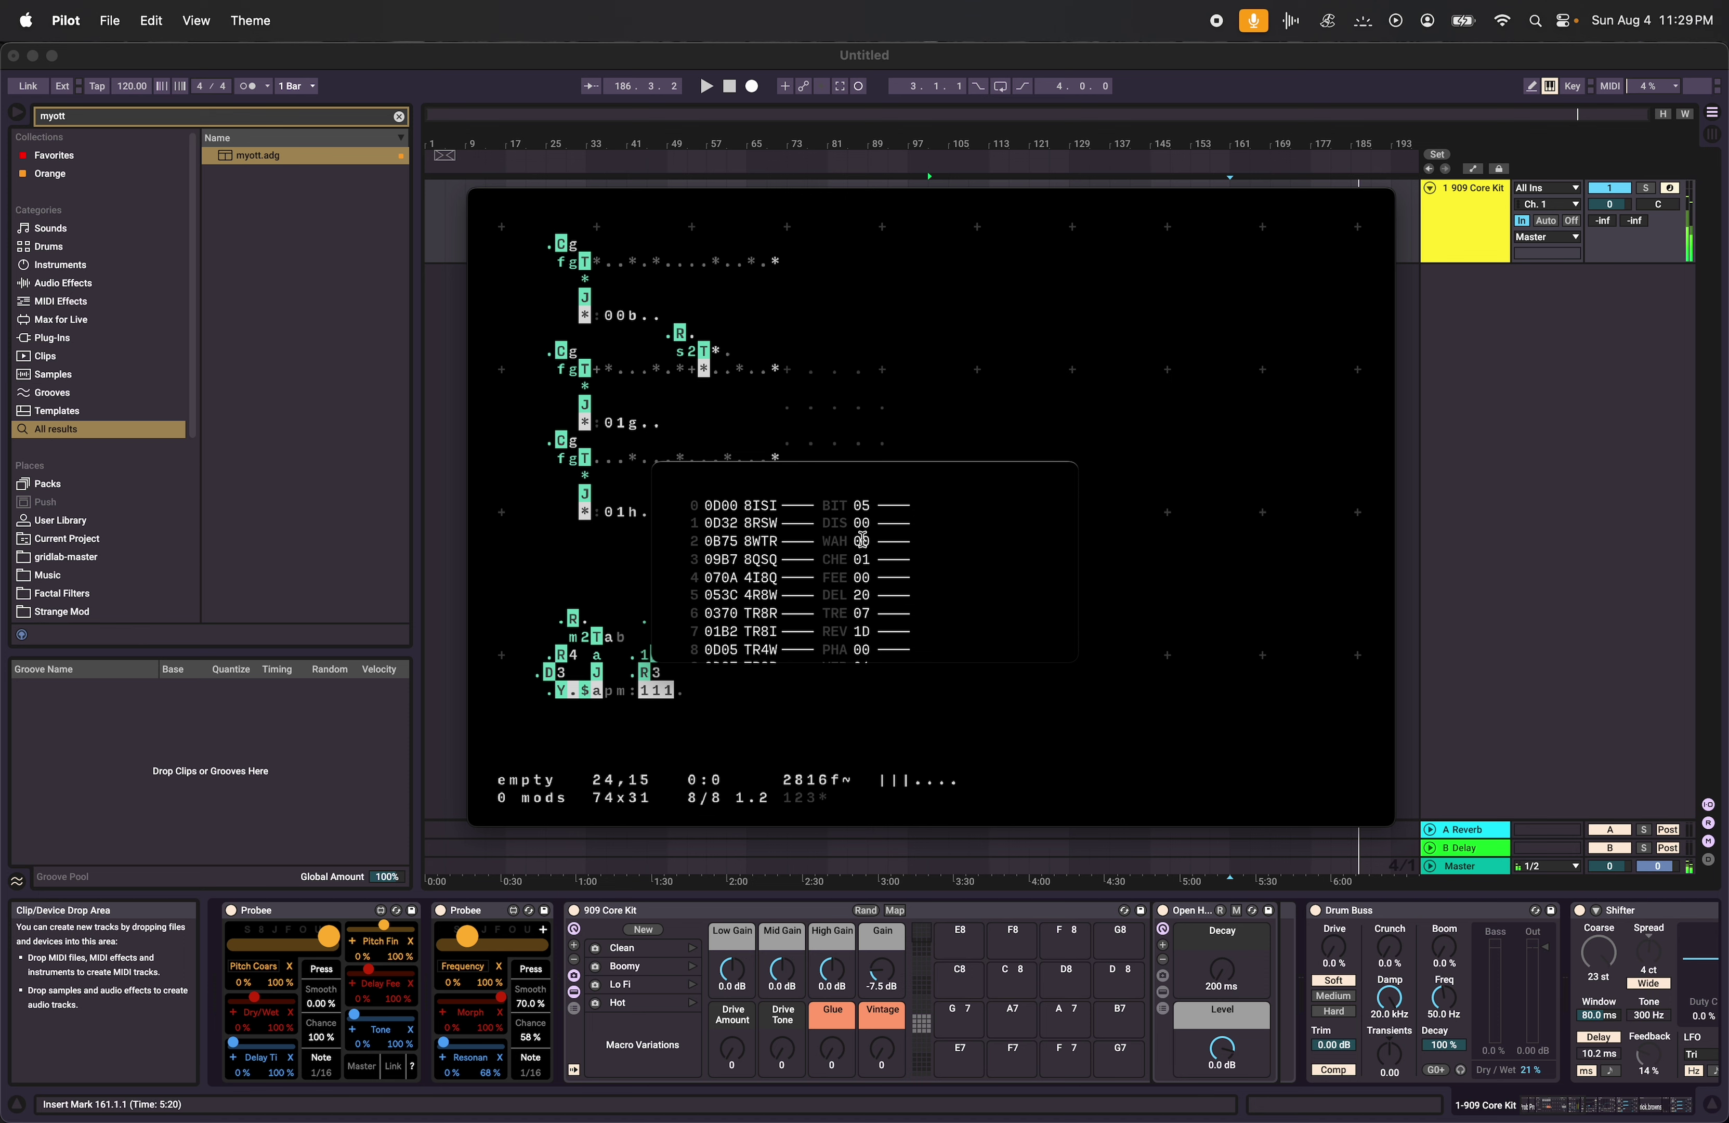
pyautogui.press('super+minus')
pyautogui.press('super+minus')
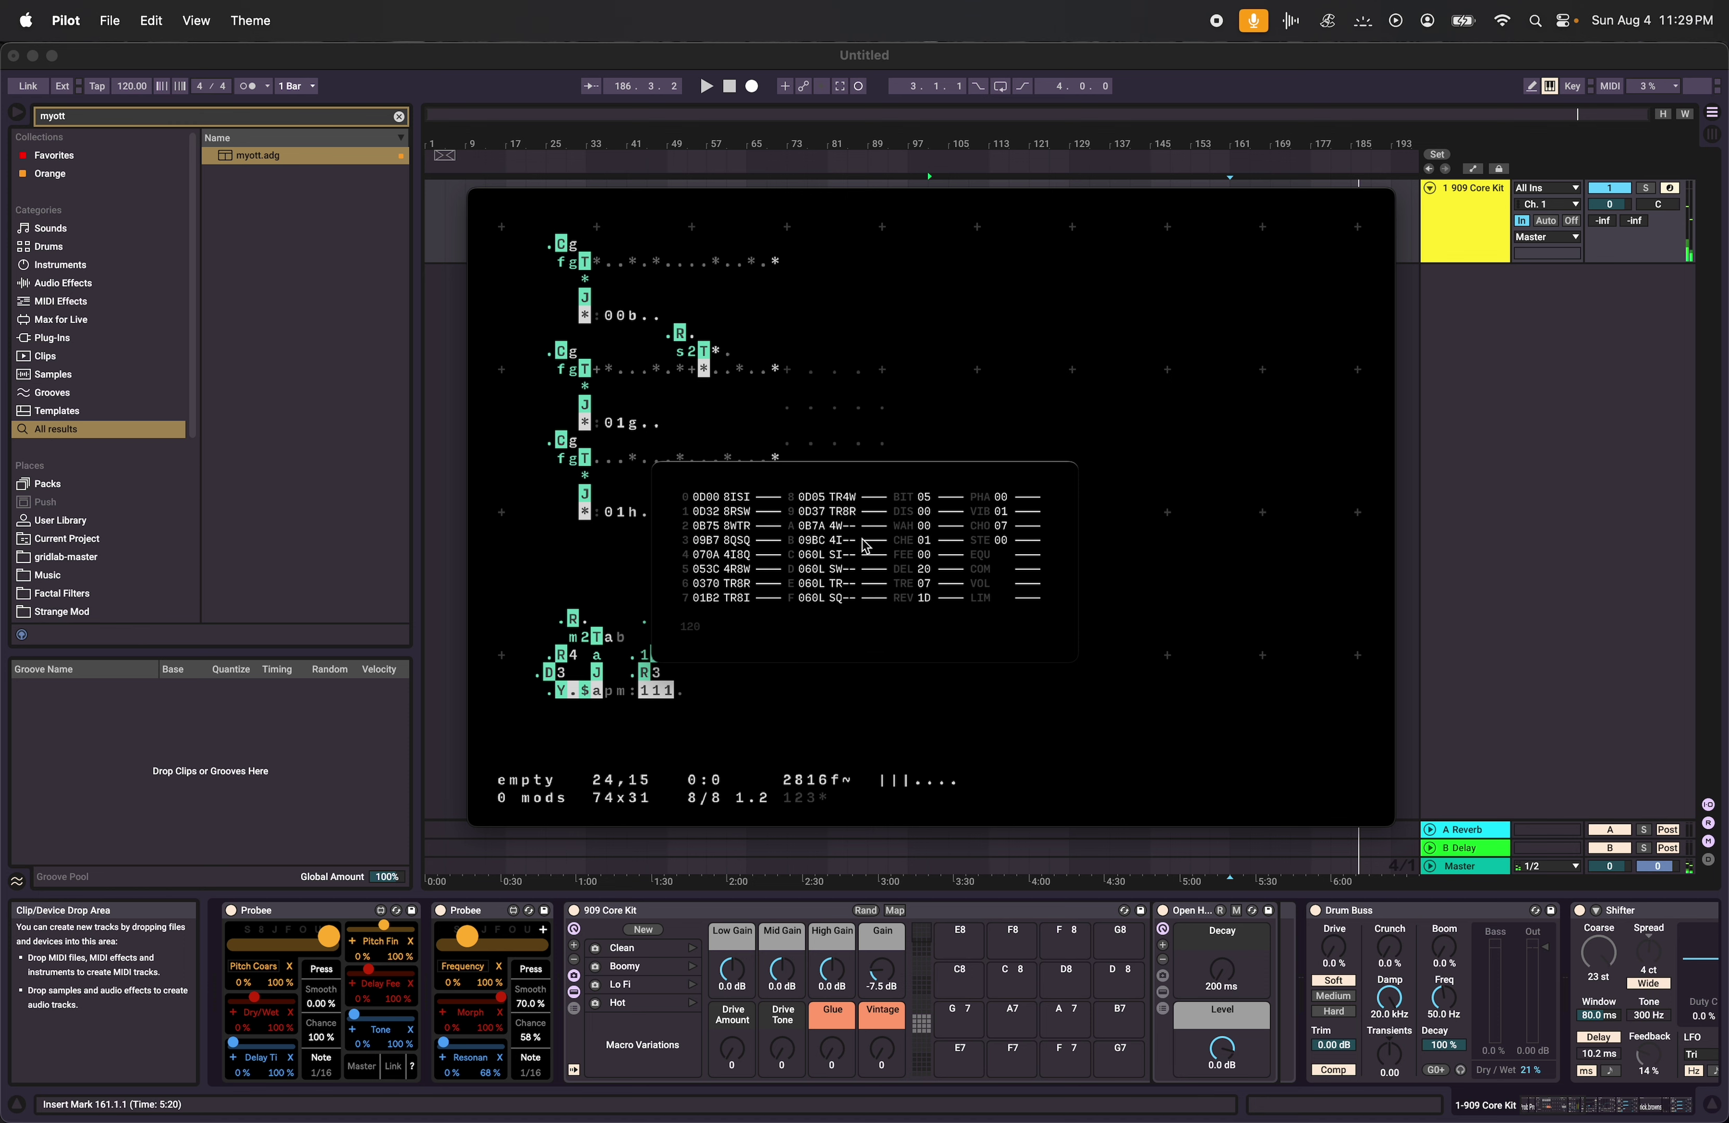
pyautogui.click(908, 543)
# Switch back to Orca, move its window to the screen's upper-left corner and enlarge it to a grid of about 128x50.
pyautogui.press('super+Tab')
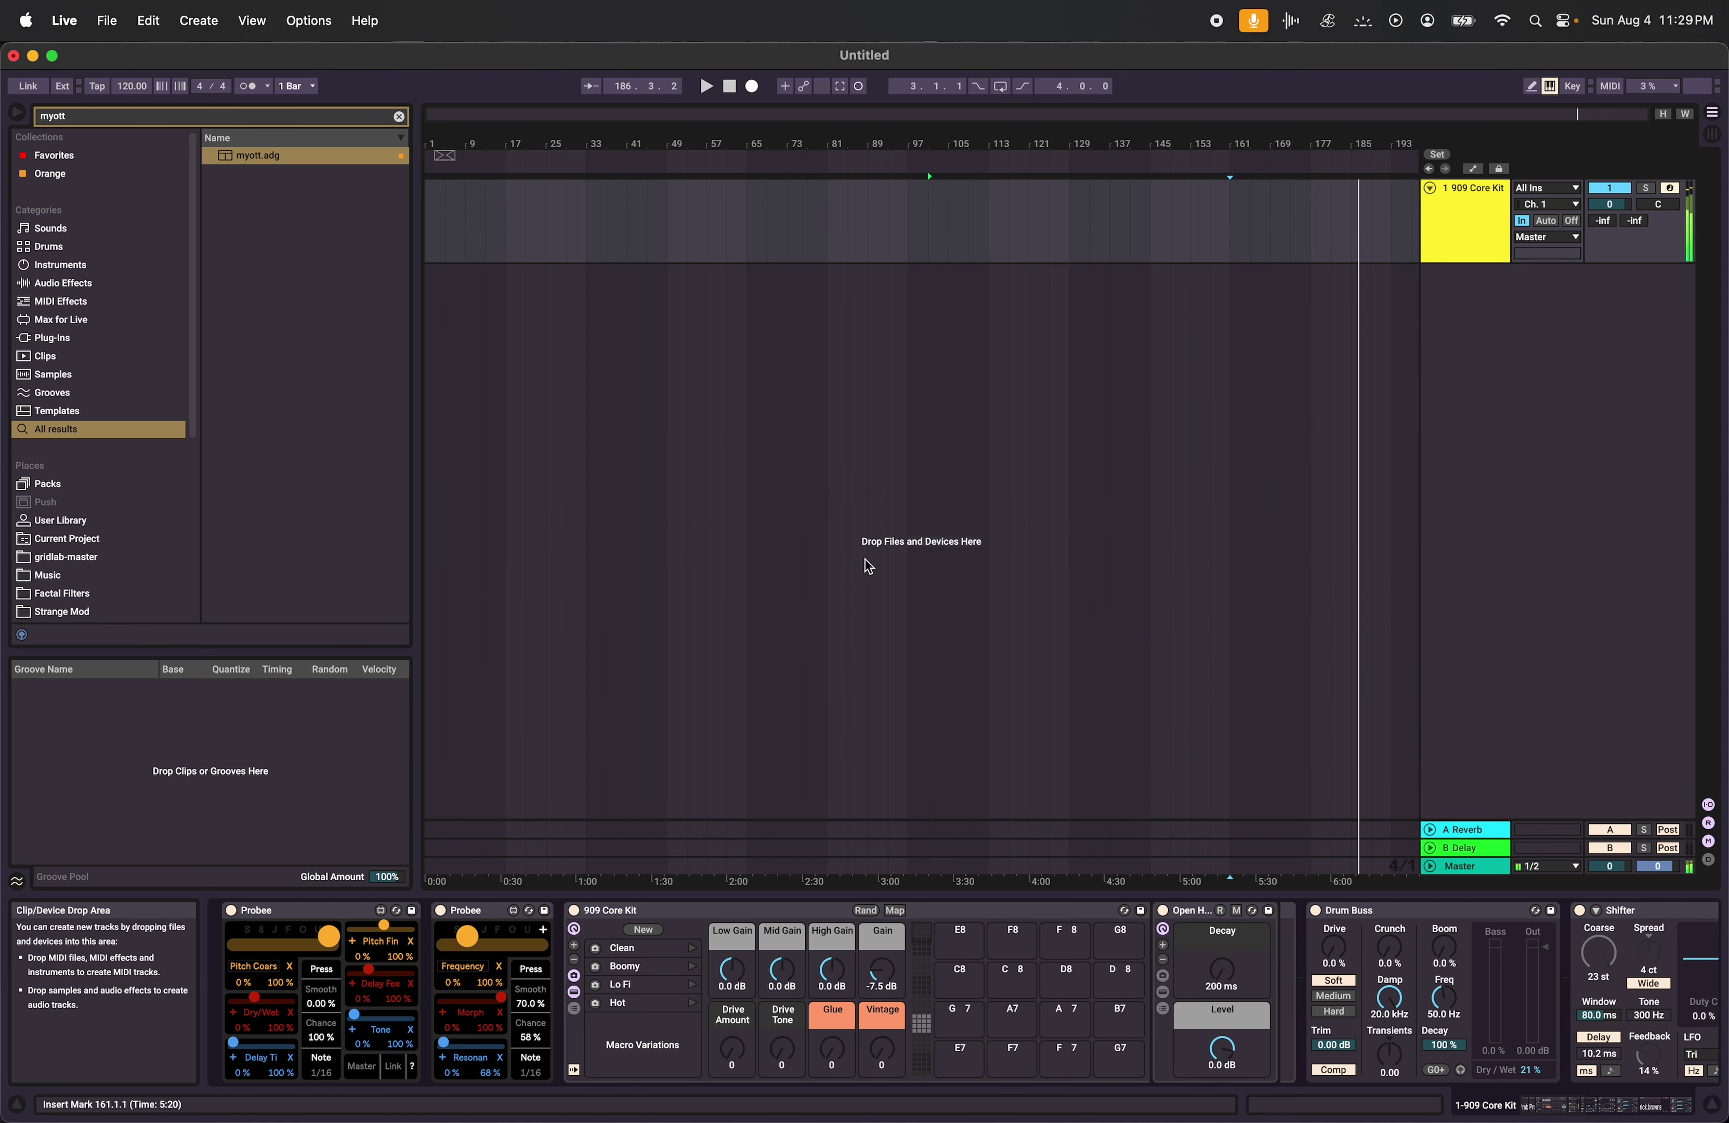
pyautogui.press('super+Tab')
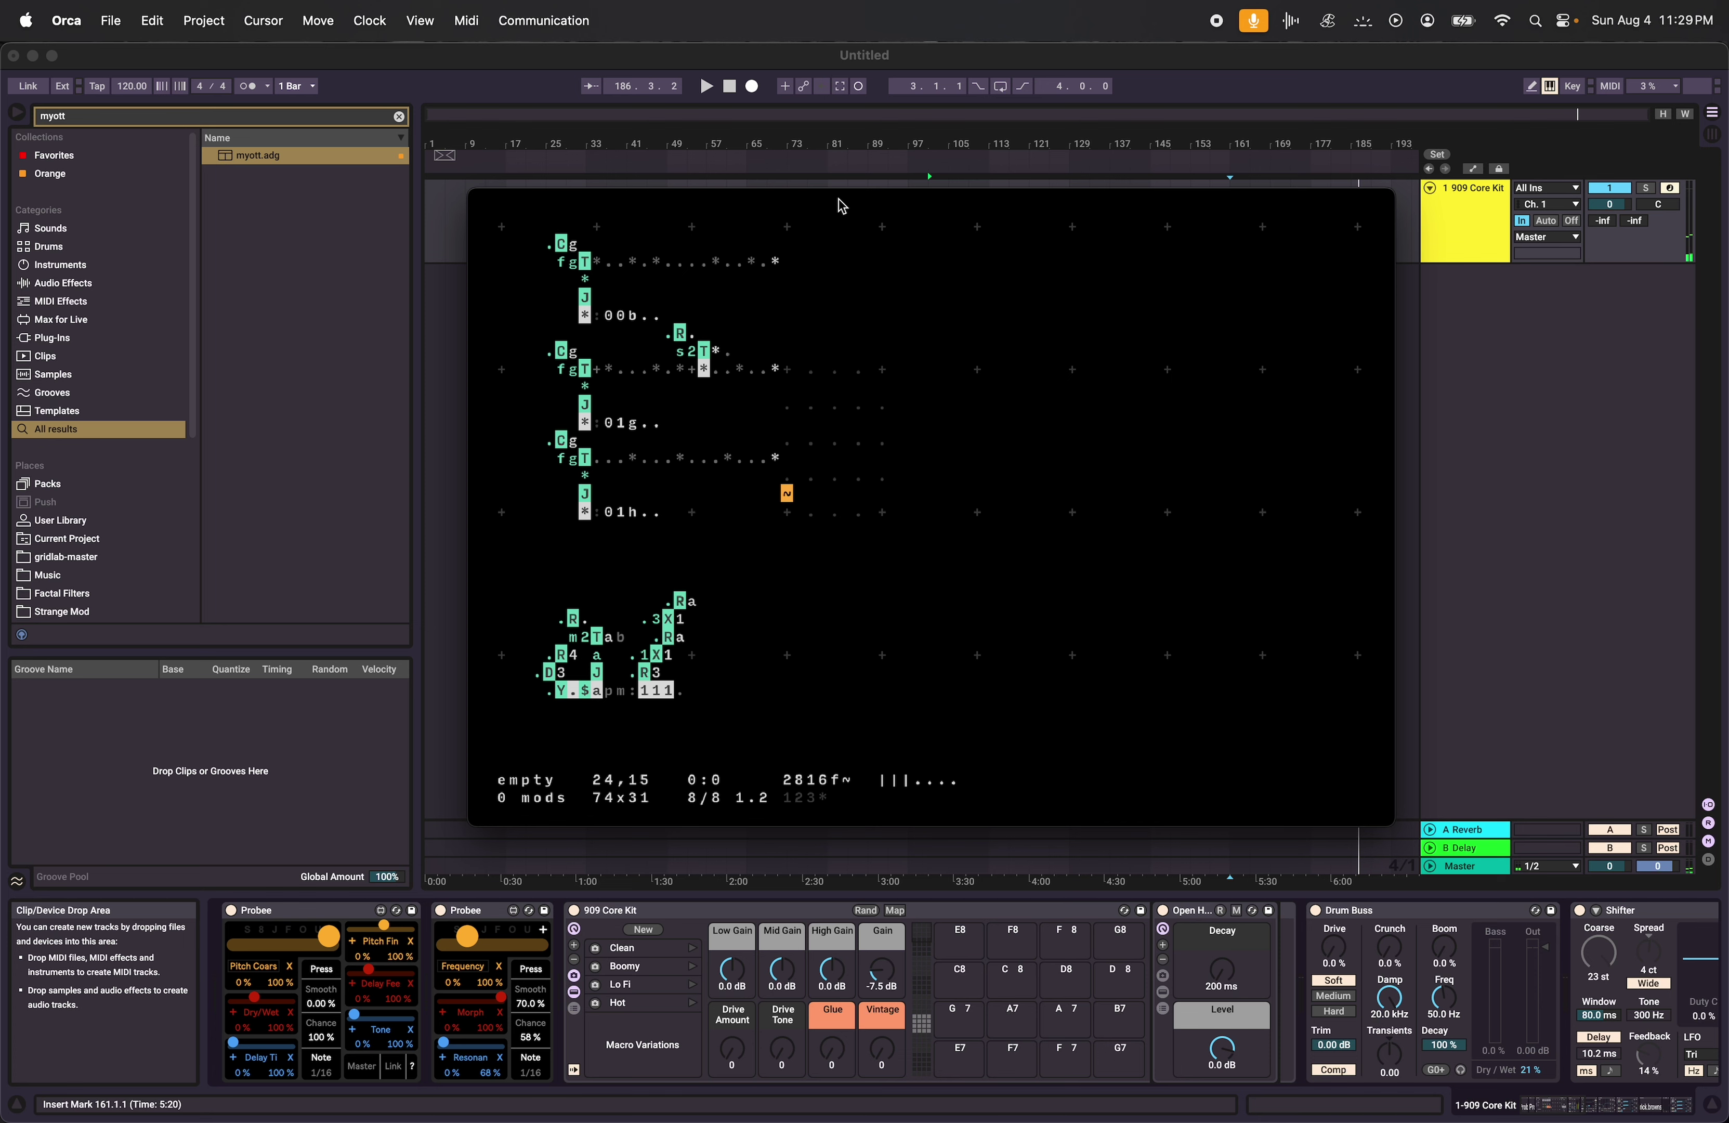
pyautogui.moveTo(839, 205); pyautogui.dragTo(401, 78)
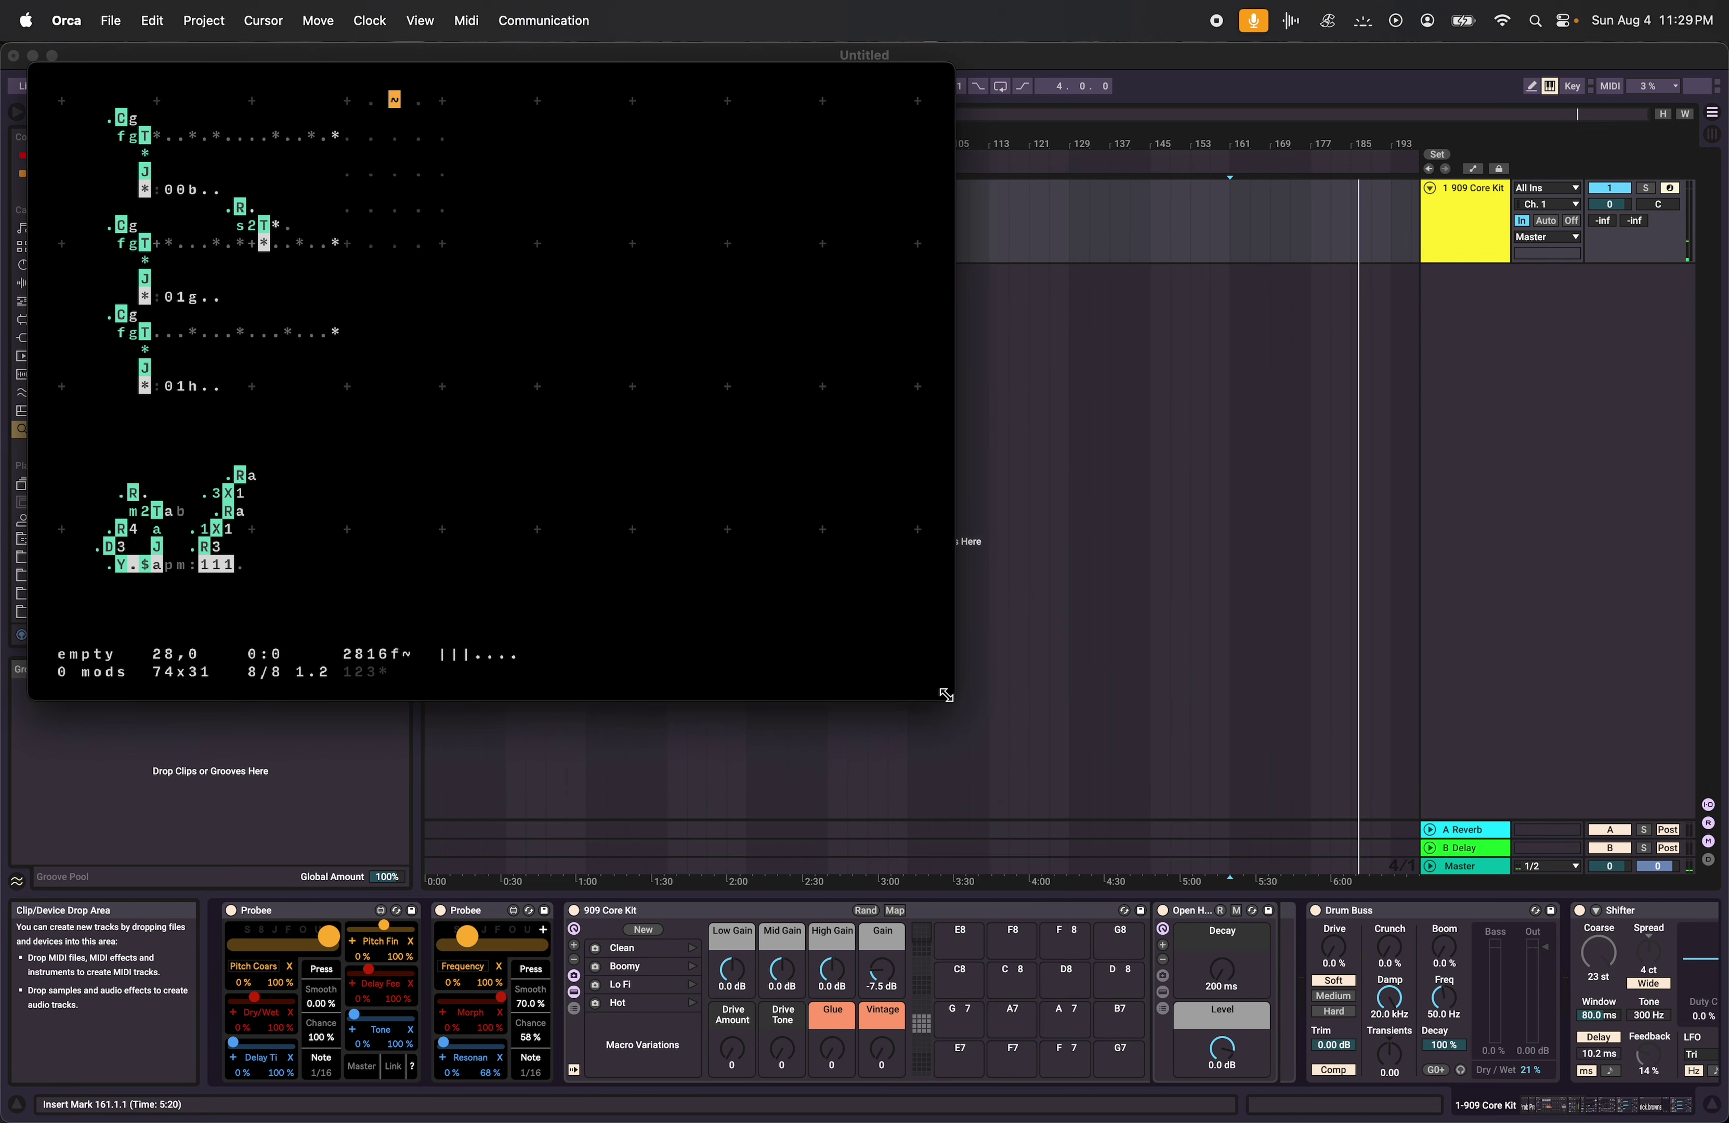
pyautogui.moveTo(945, 695); pyautogui.dragTo(1600, 1039)
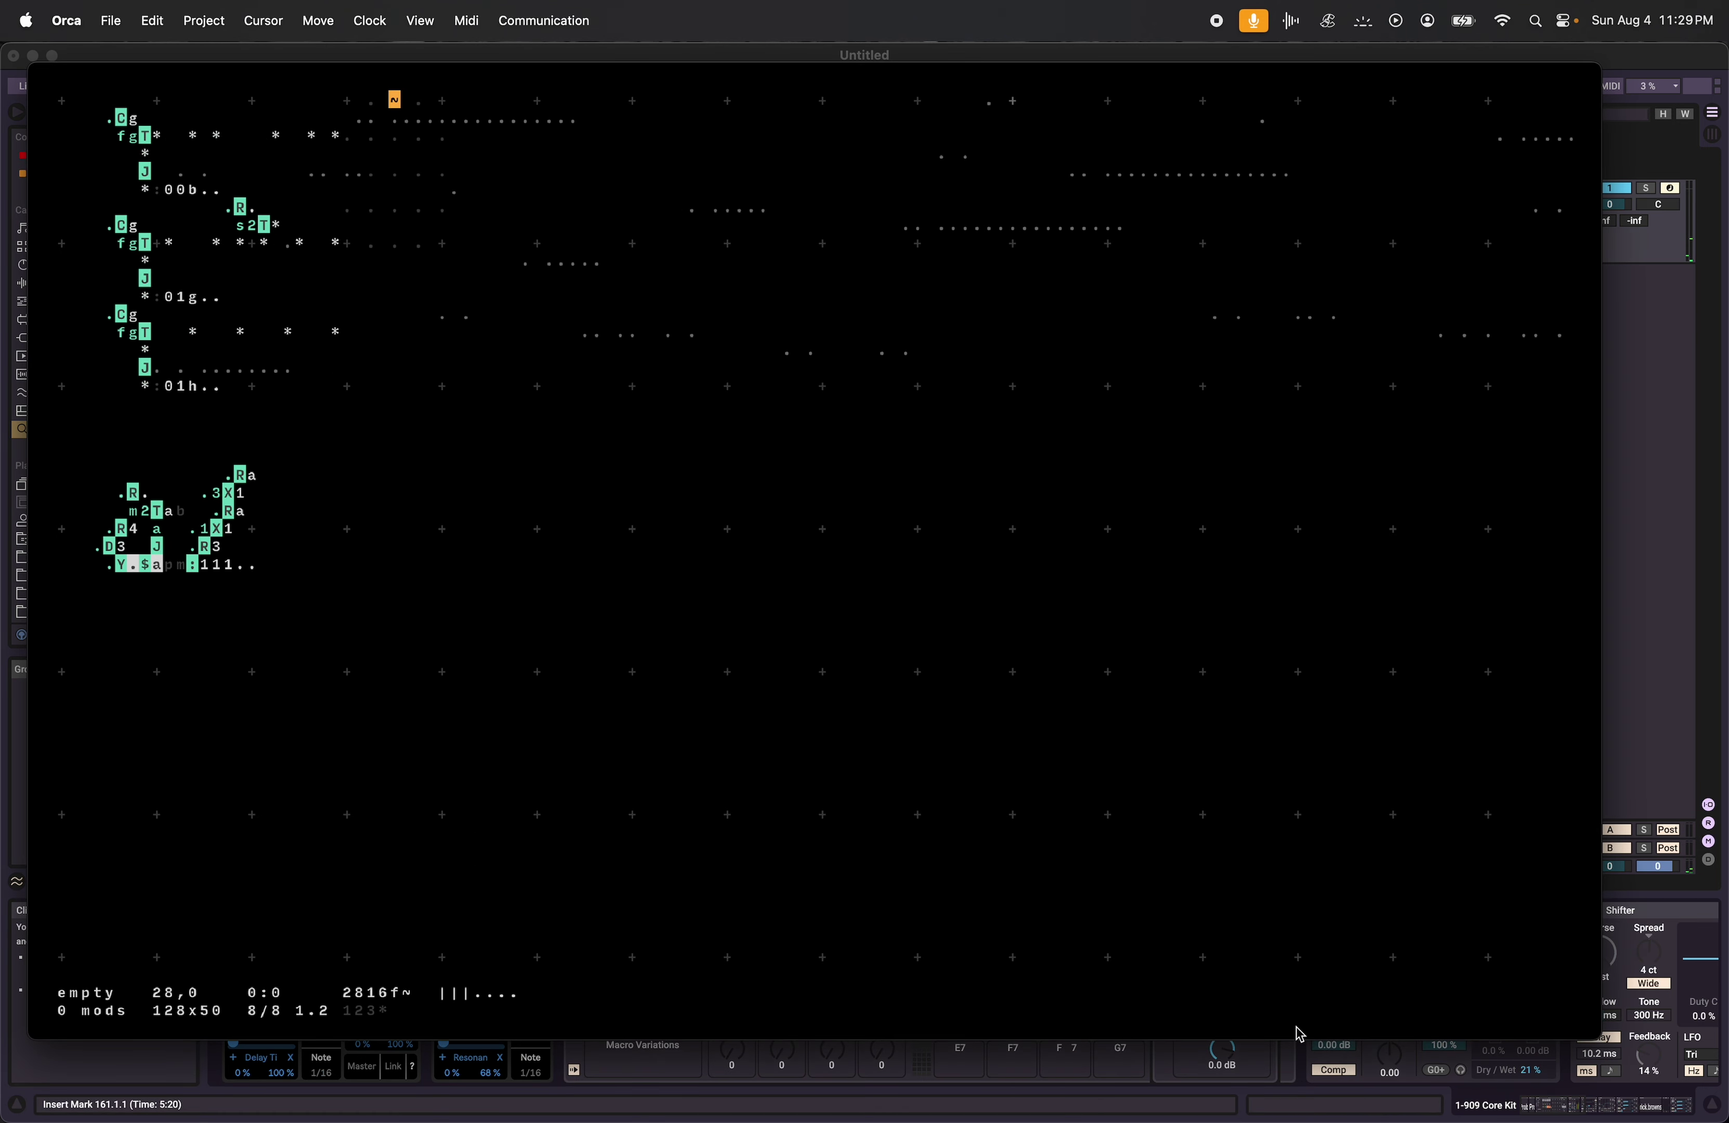
# Copy the saved Orca pattern from Notes and paste it into the running Orca grid beside the drum sequencers, at 30,1.
pyautogui.press('super+Tab')
pyautogui.press('super+Tab')
pyautogui.press('super+Tab')
pyautogui.press('super+Tab')
pyautogui.press('super+Tab')
pyautogui.press('super+Tab')
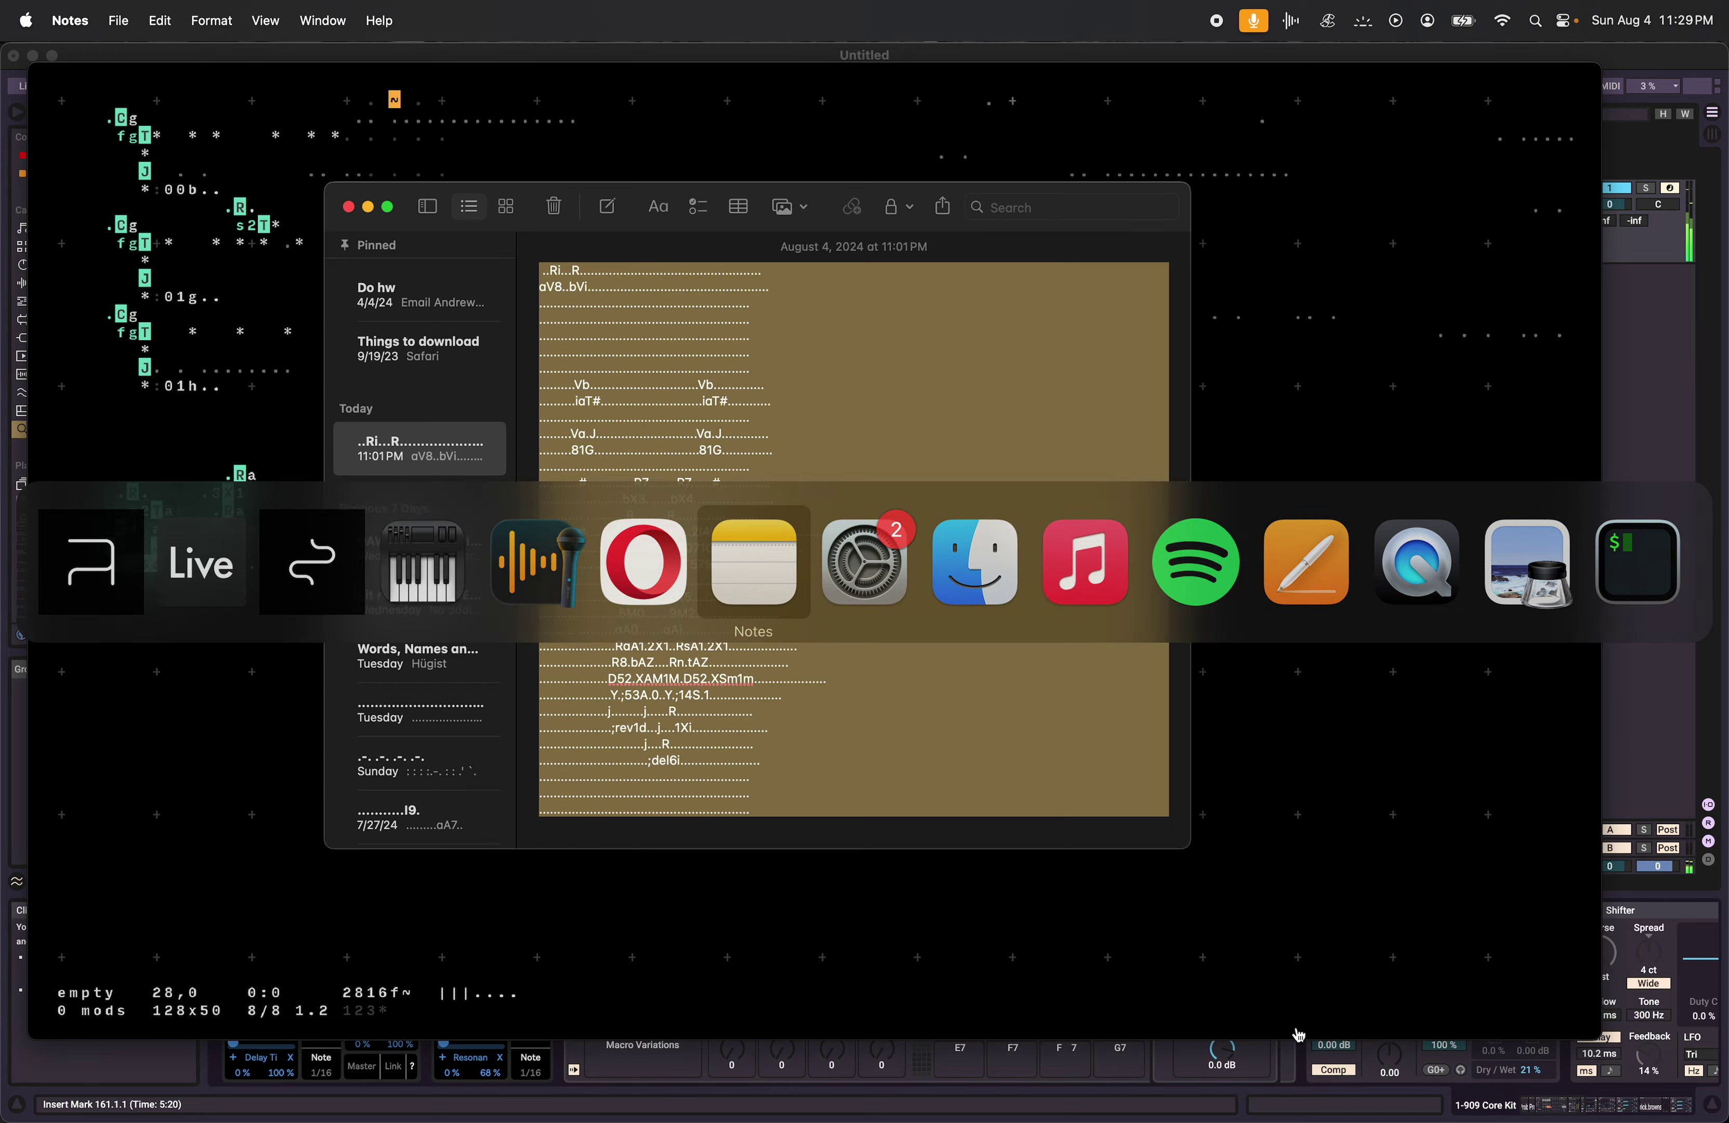
pyautogui.click(614, 130)
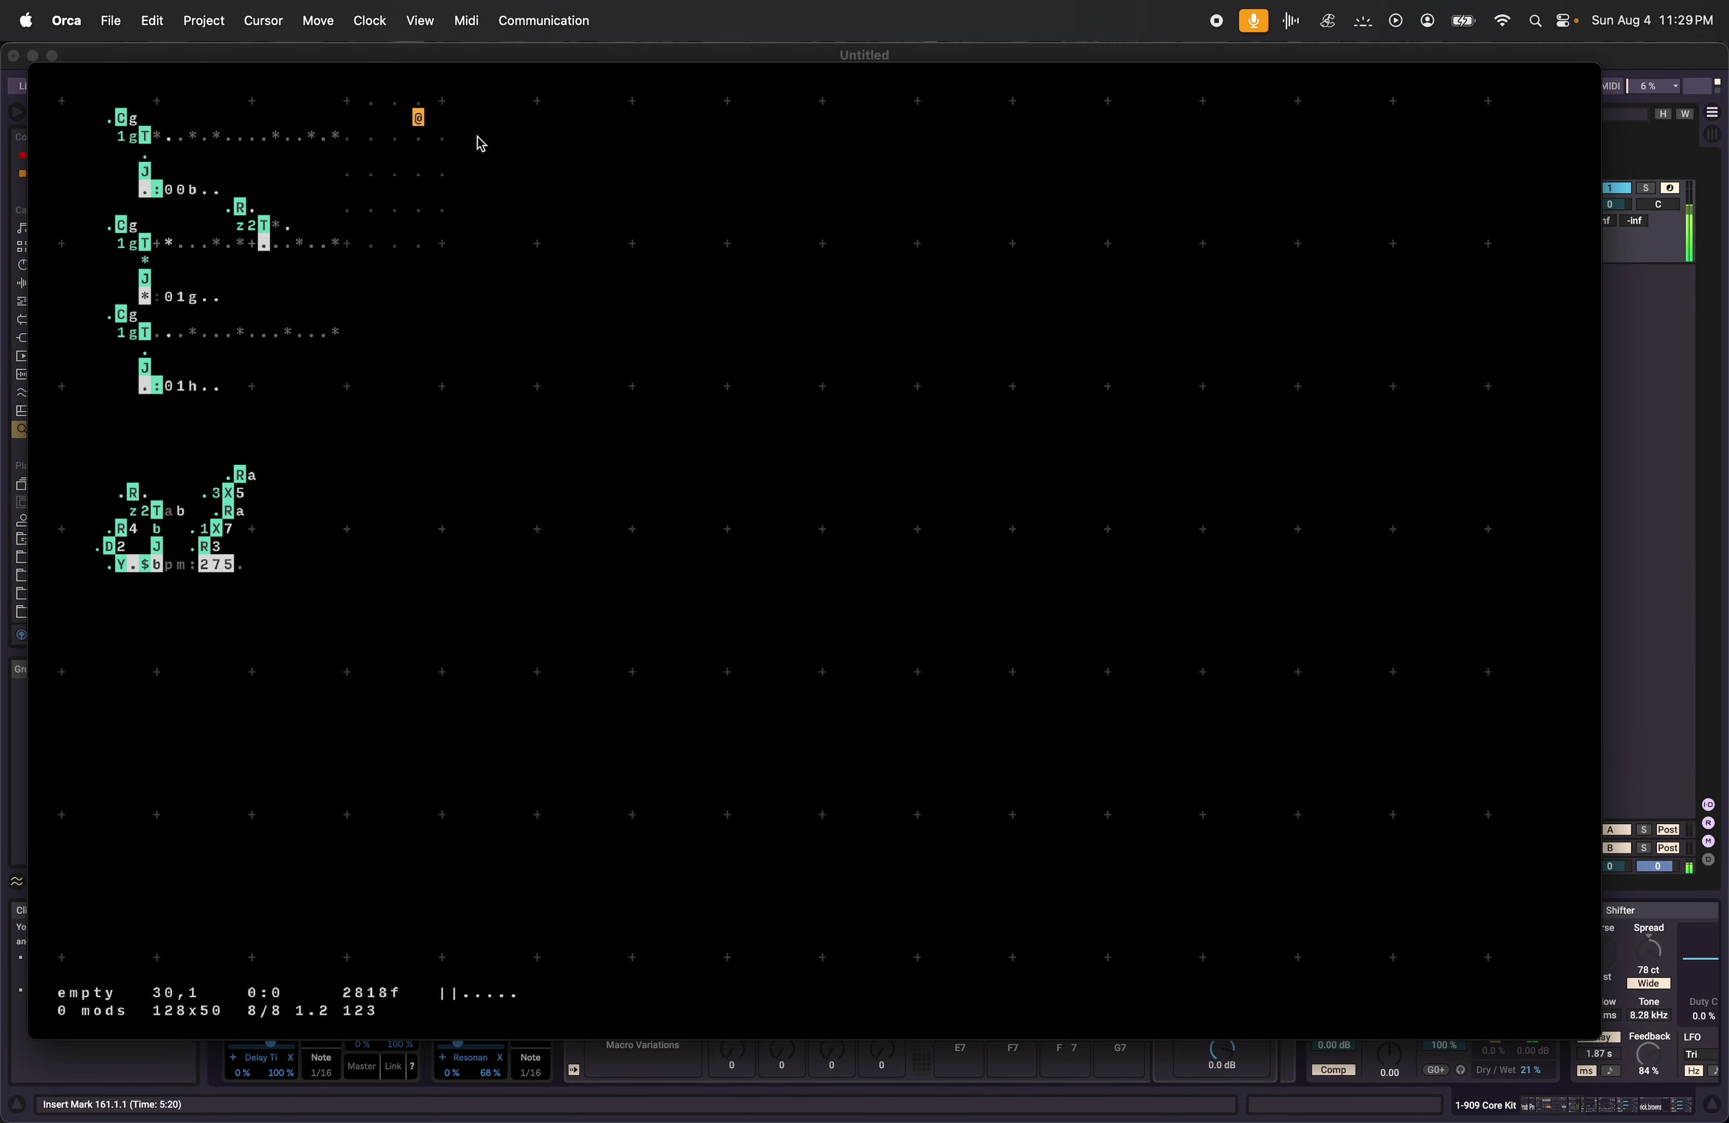
pyautogui.press('super+v')
pyautogui.click(605, 300)
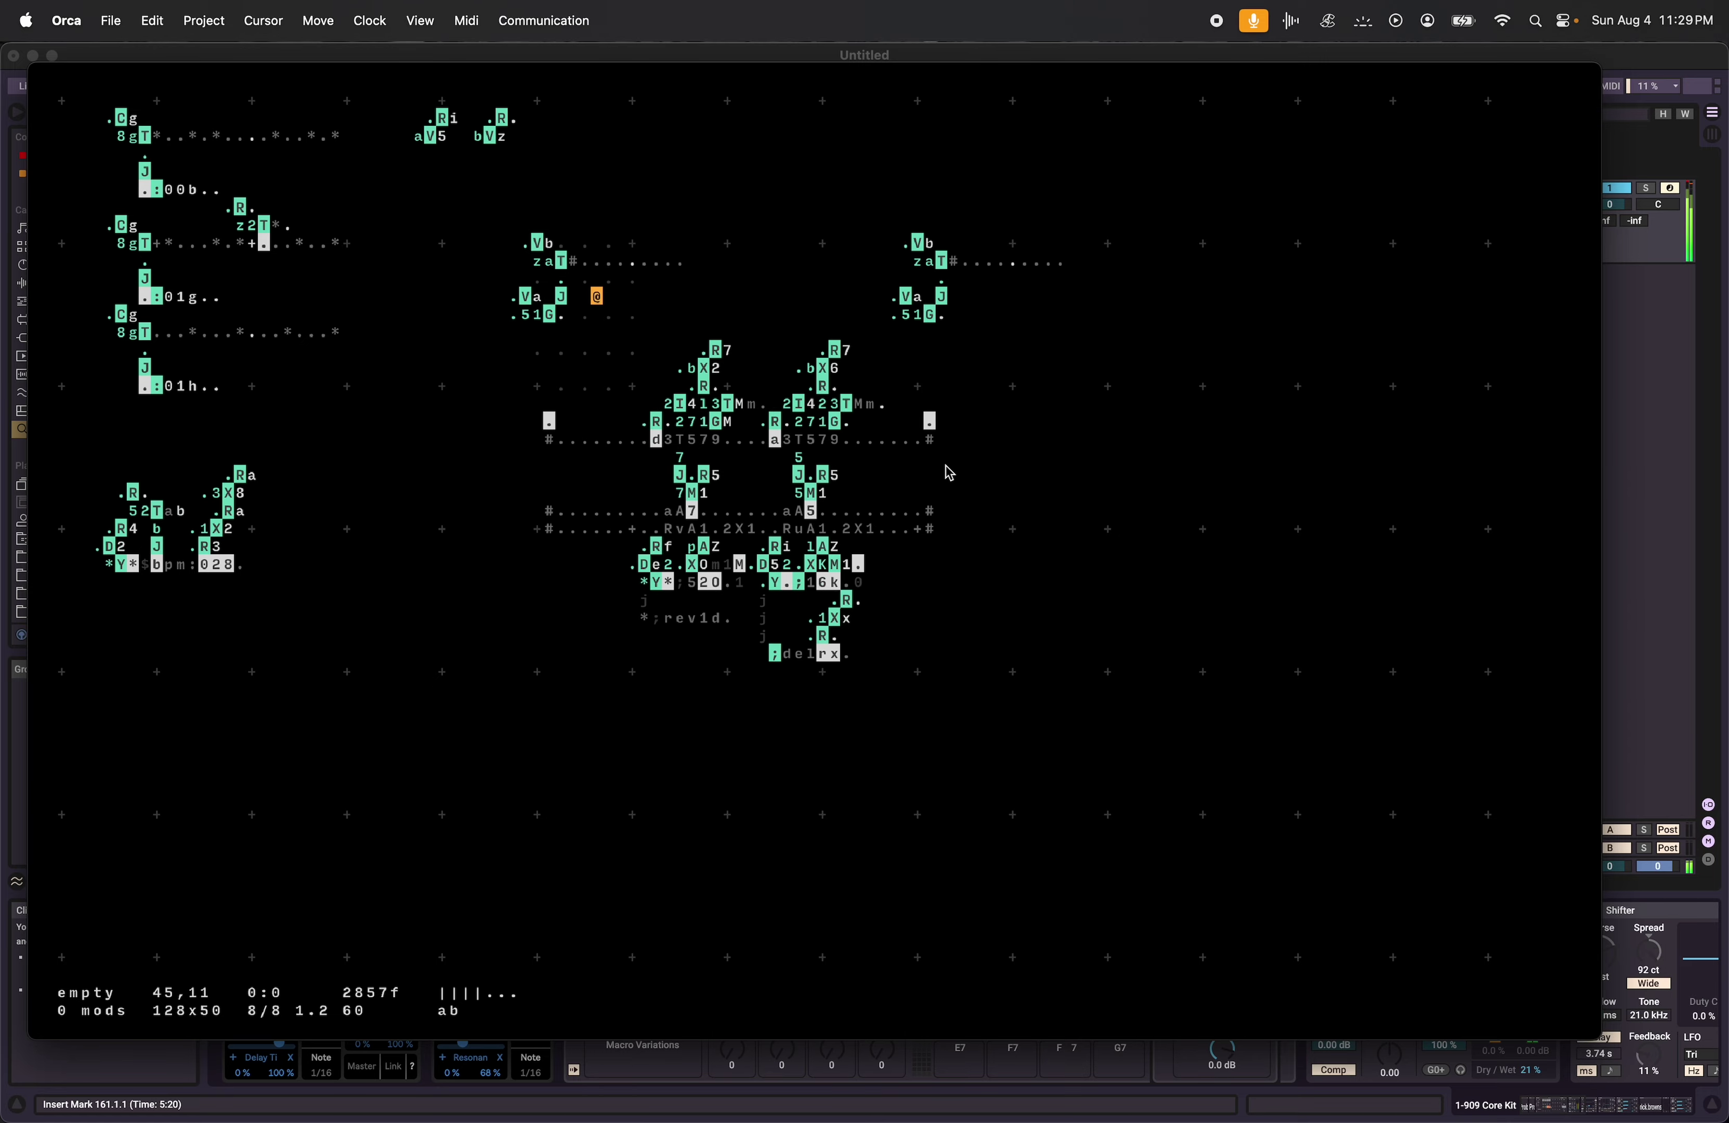
# Shrink the Orca window to a grid of about 87x37 and set Live's Master track volume to -8.0 dB.
pyautogui.moveTo(1594, 1038); pyautogui.dragTo(1107, 810)
pyautogui.click(1024, 617)
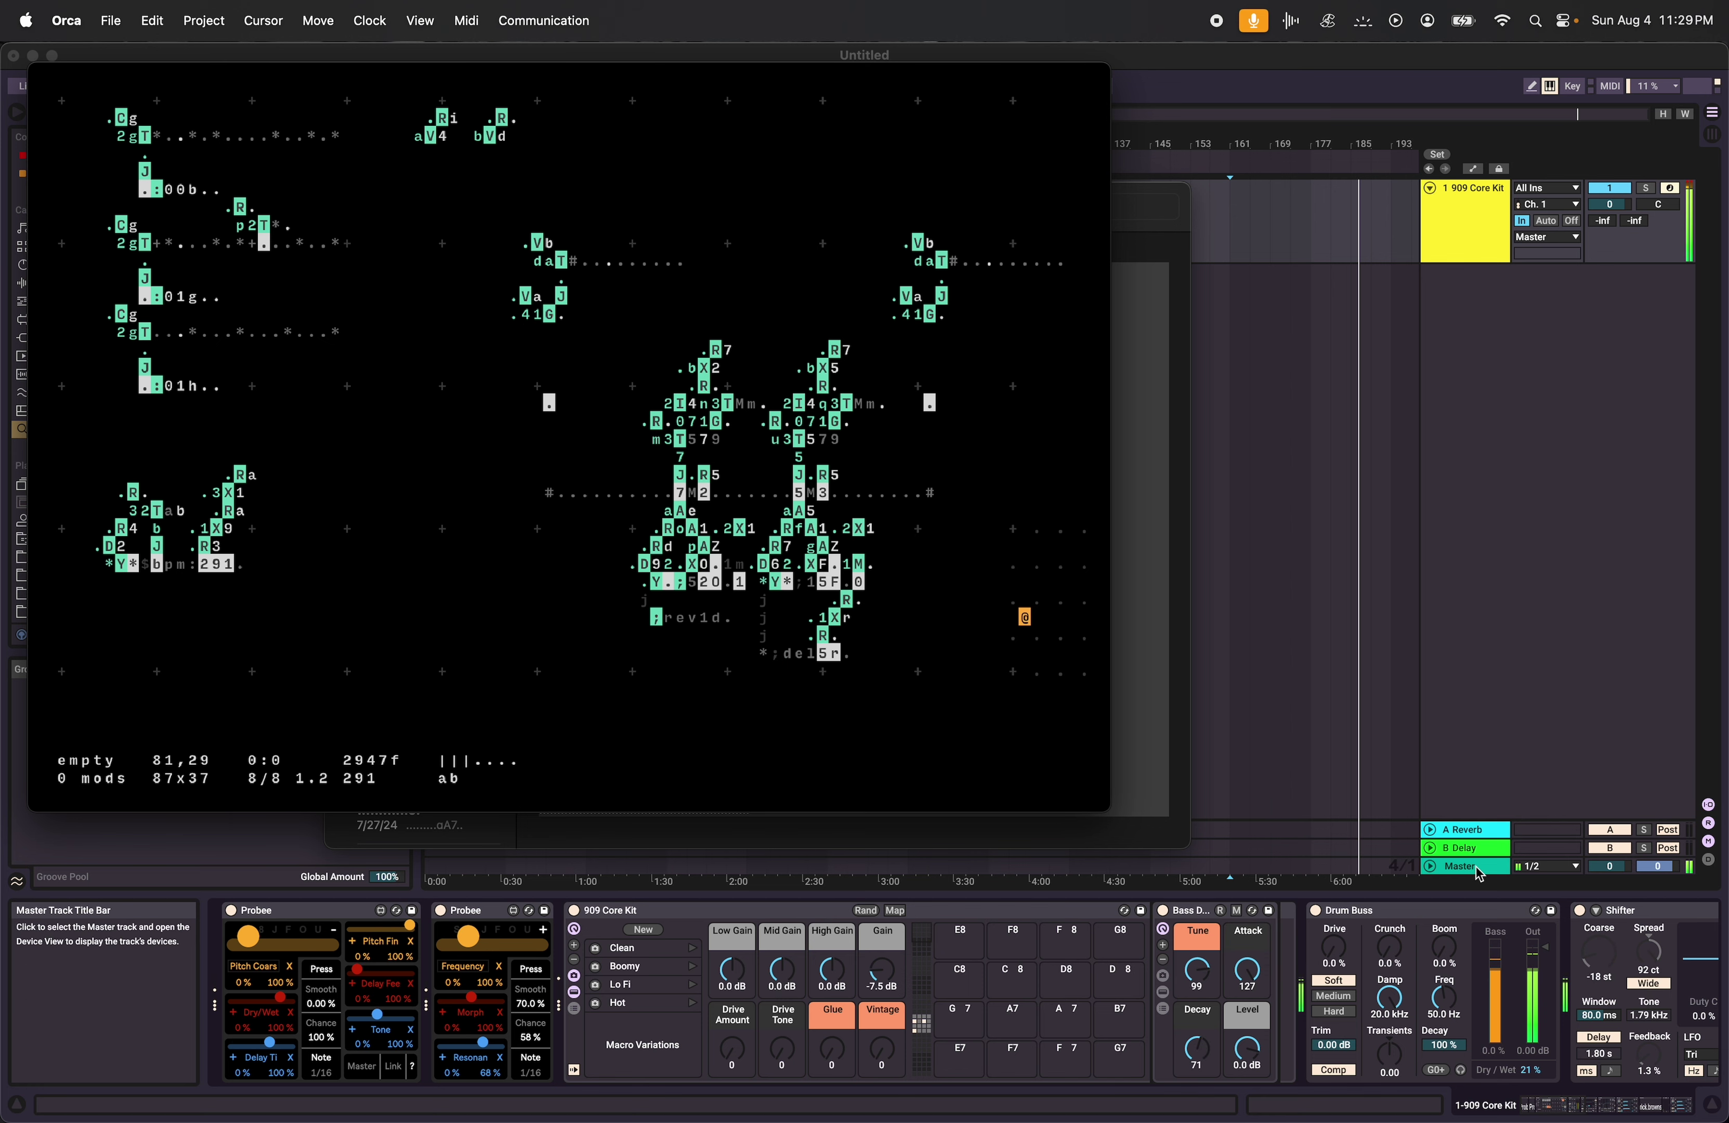
pyautogui.click(1431, 868)
pyautogui.click(1431, 867)
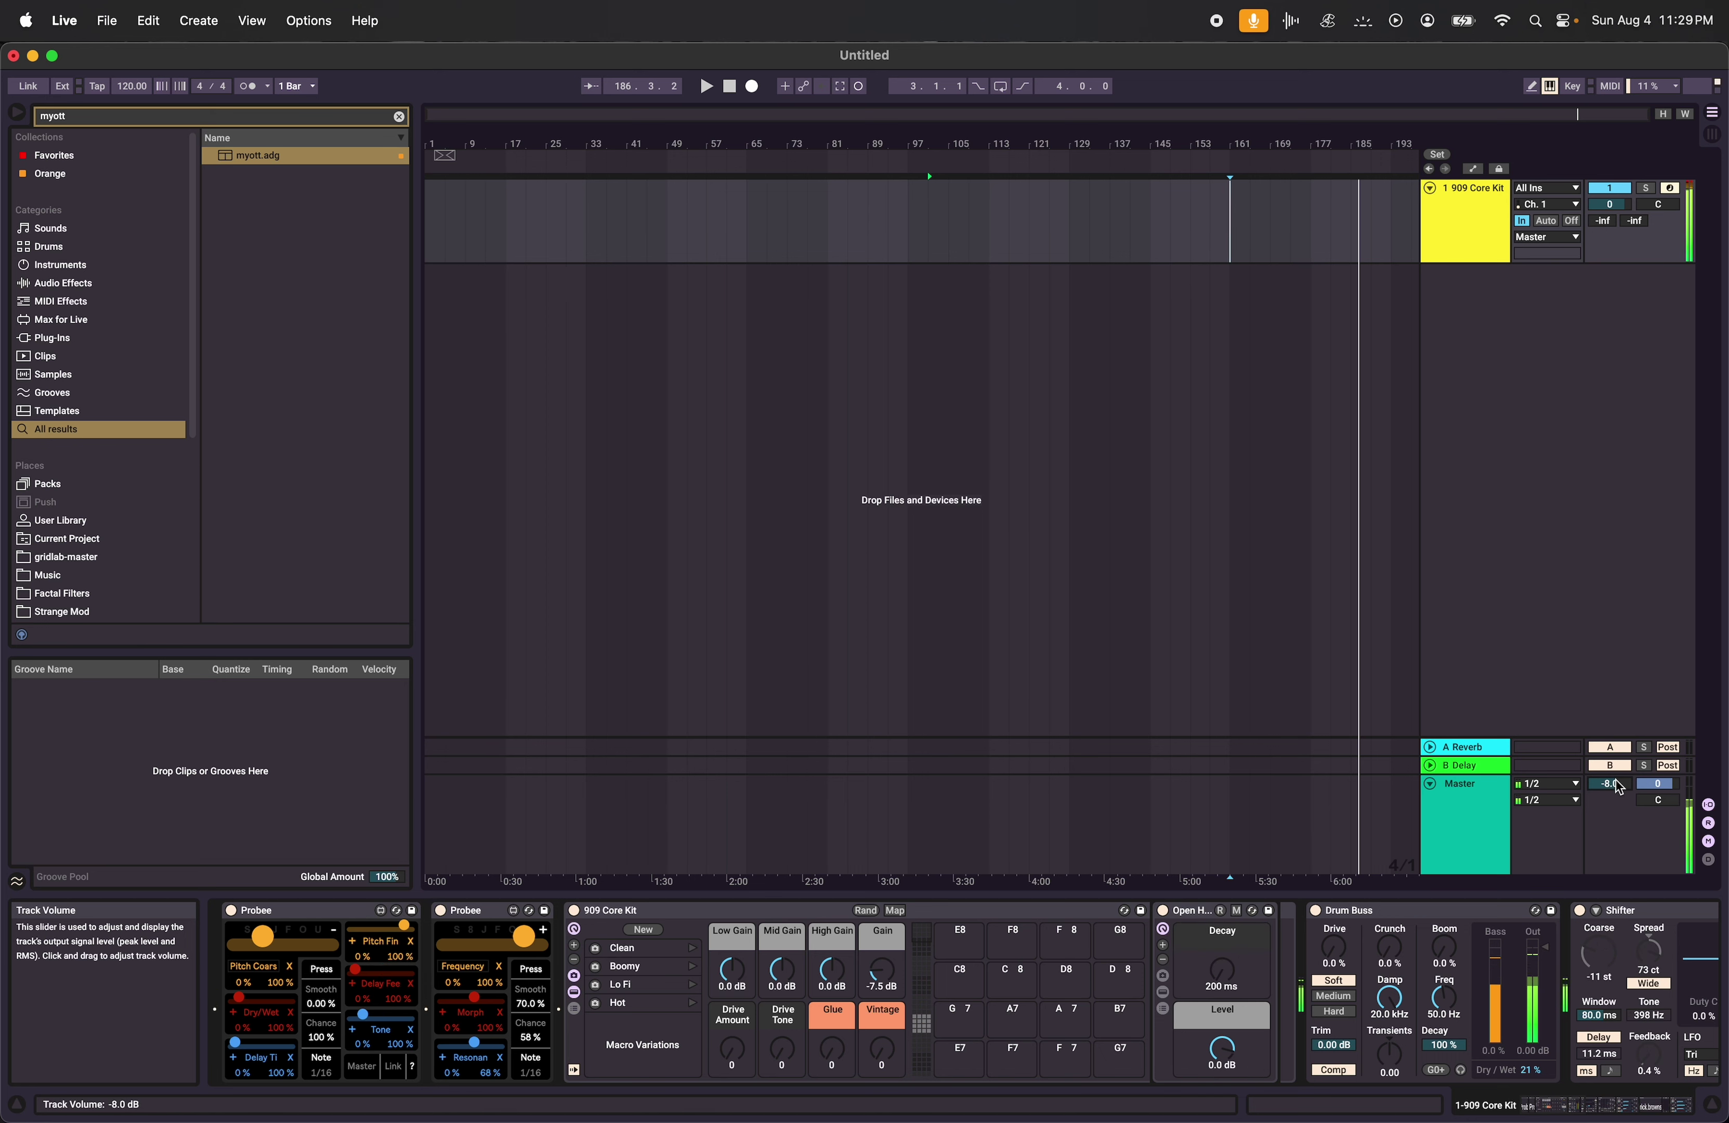
# In Orca, add the Pilot command ;5oscswsw beneath the ;rev1d line, starting at 50,31.
pyautogui.press('super+Tab')
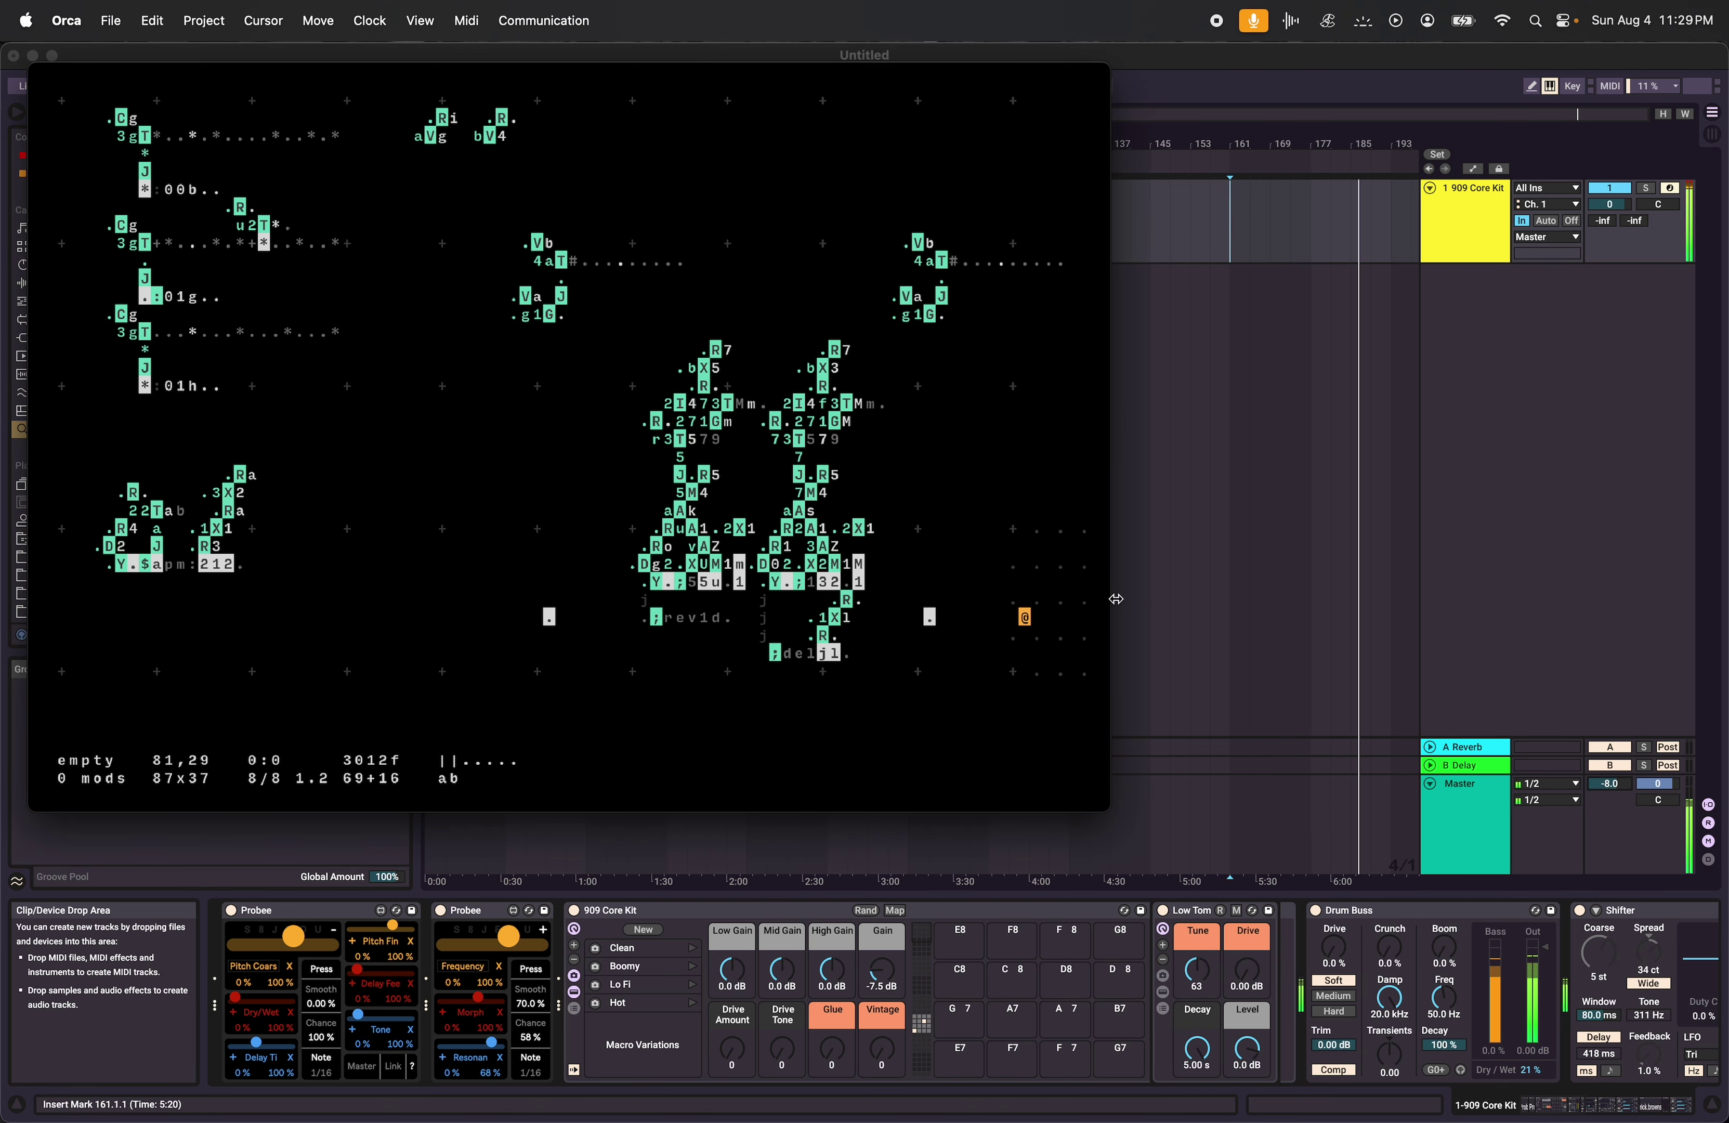
pyautogui.click(1038, 622)
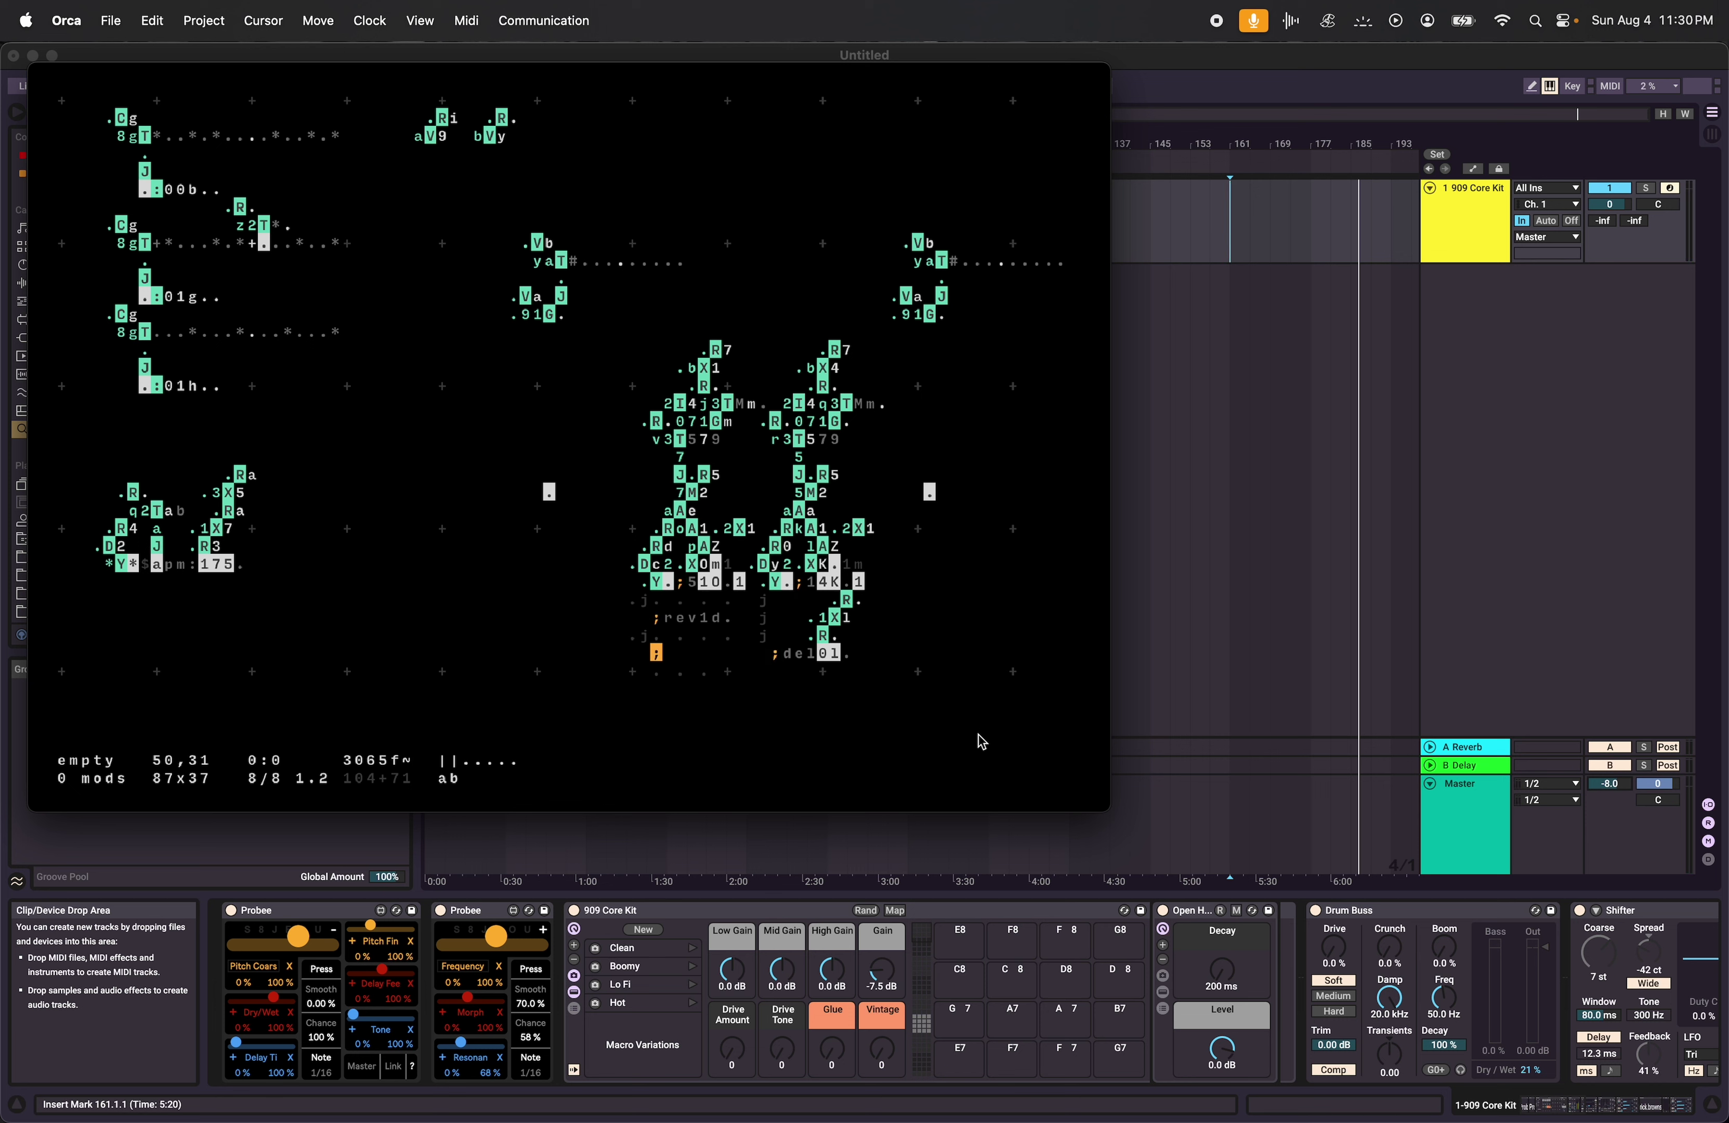
pyautogui.press('Right')
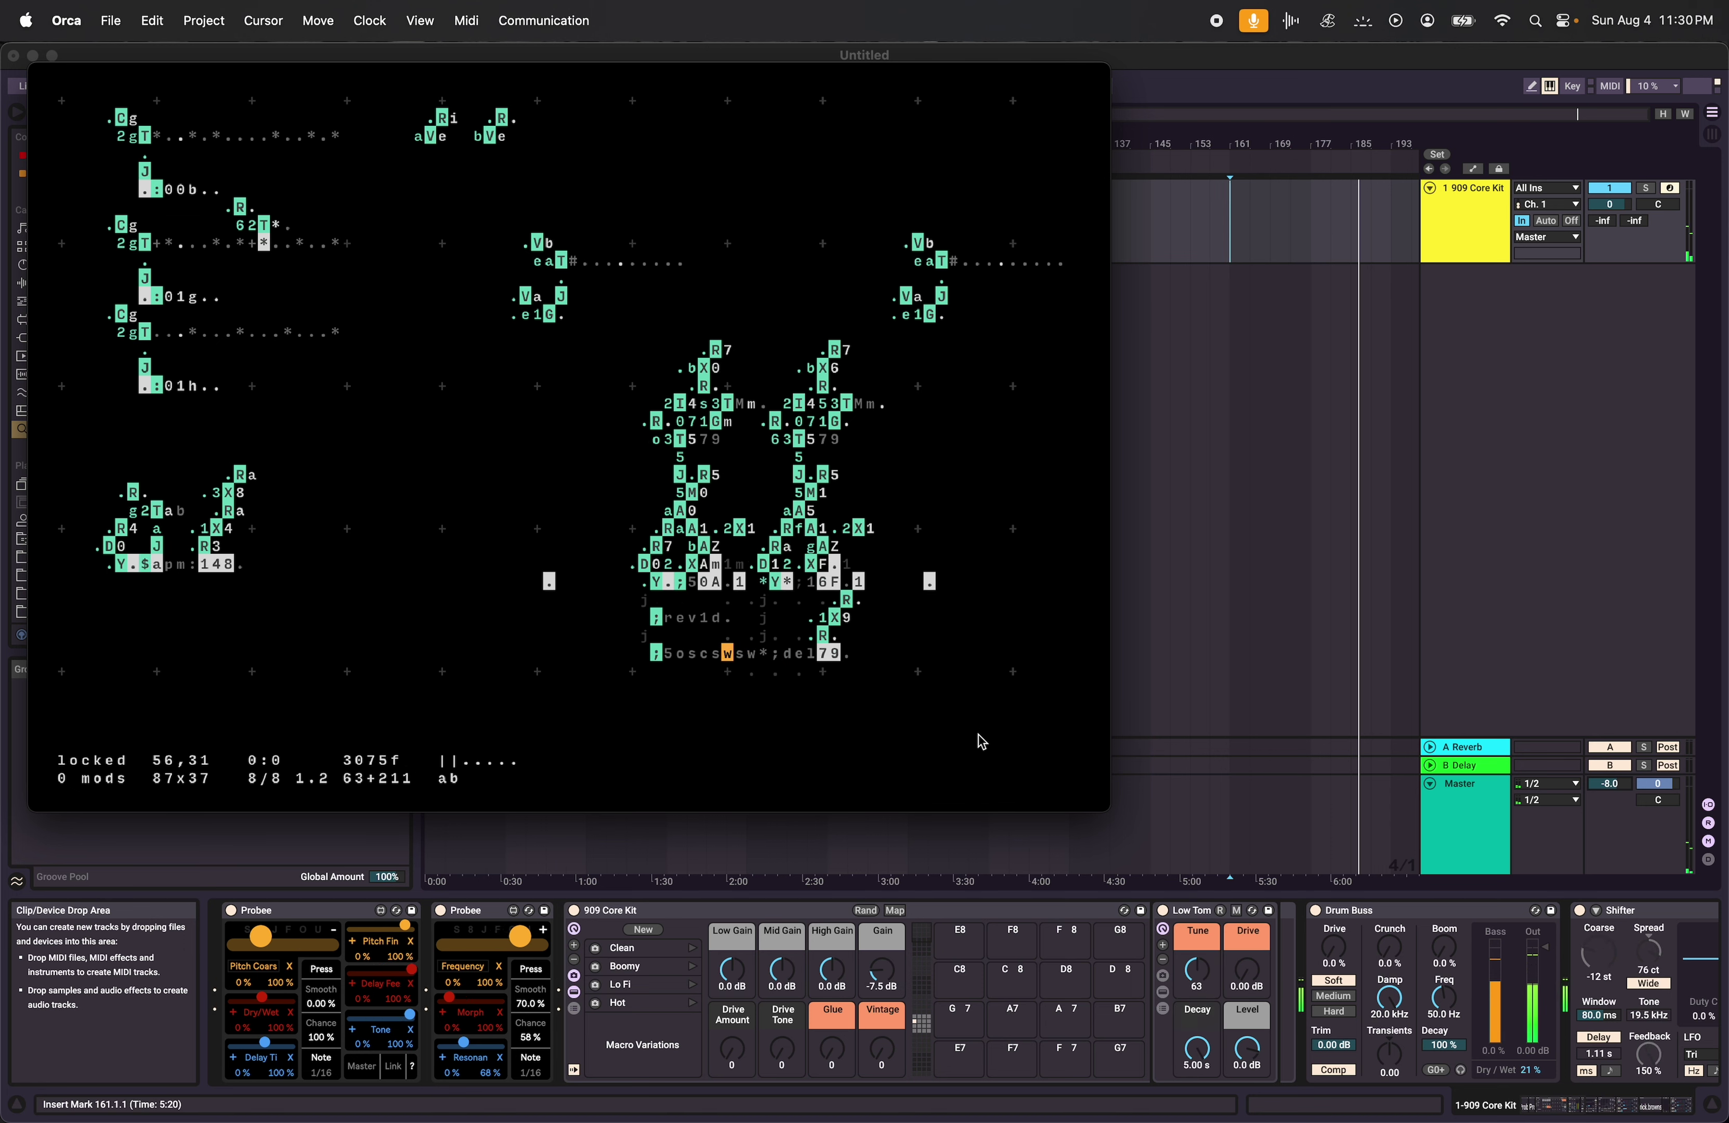
# Raise Live's Master volume to -3.2 dB, then return to Orca and move its window toward the middle of the screen.
pyautogui.click(1609, 785)
pyautogui.moveTo(1608, 784); pyautogui.dragTo(1609, 774)
pyautogui.press('super+Tab')
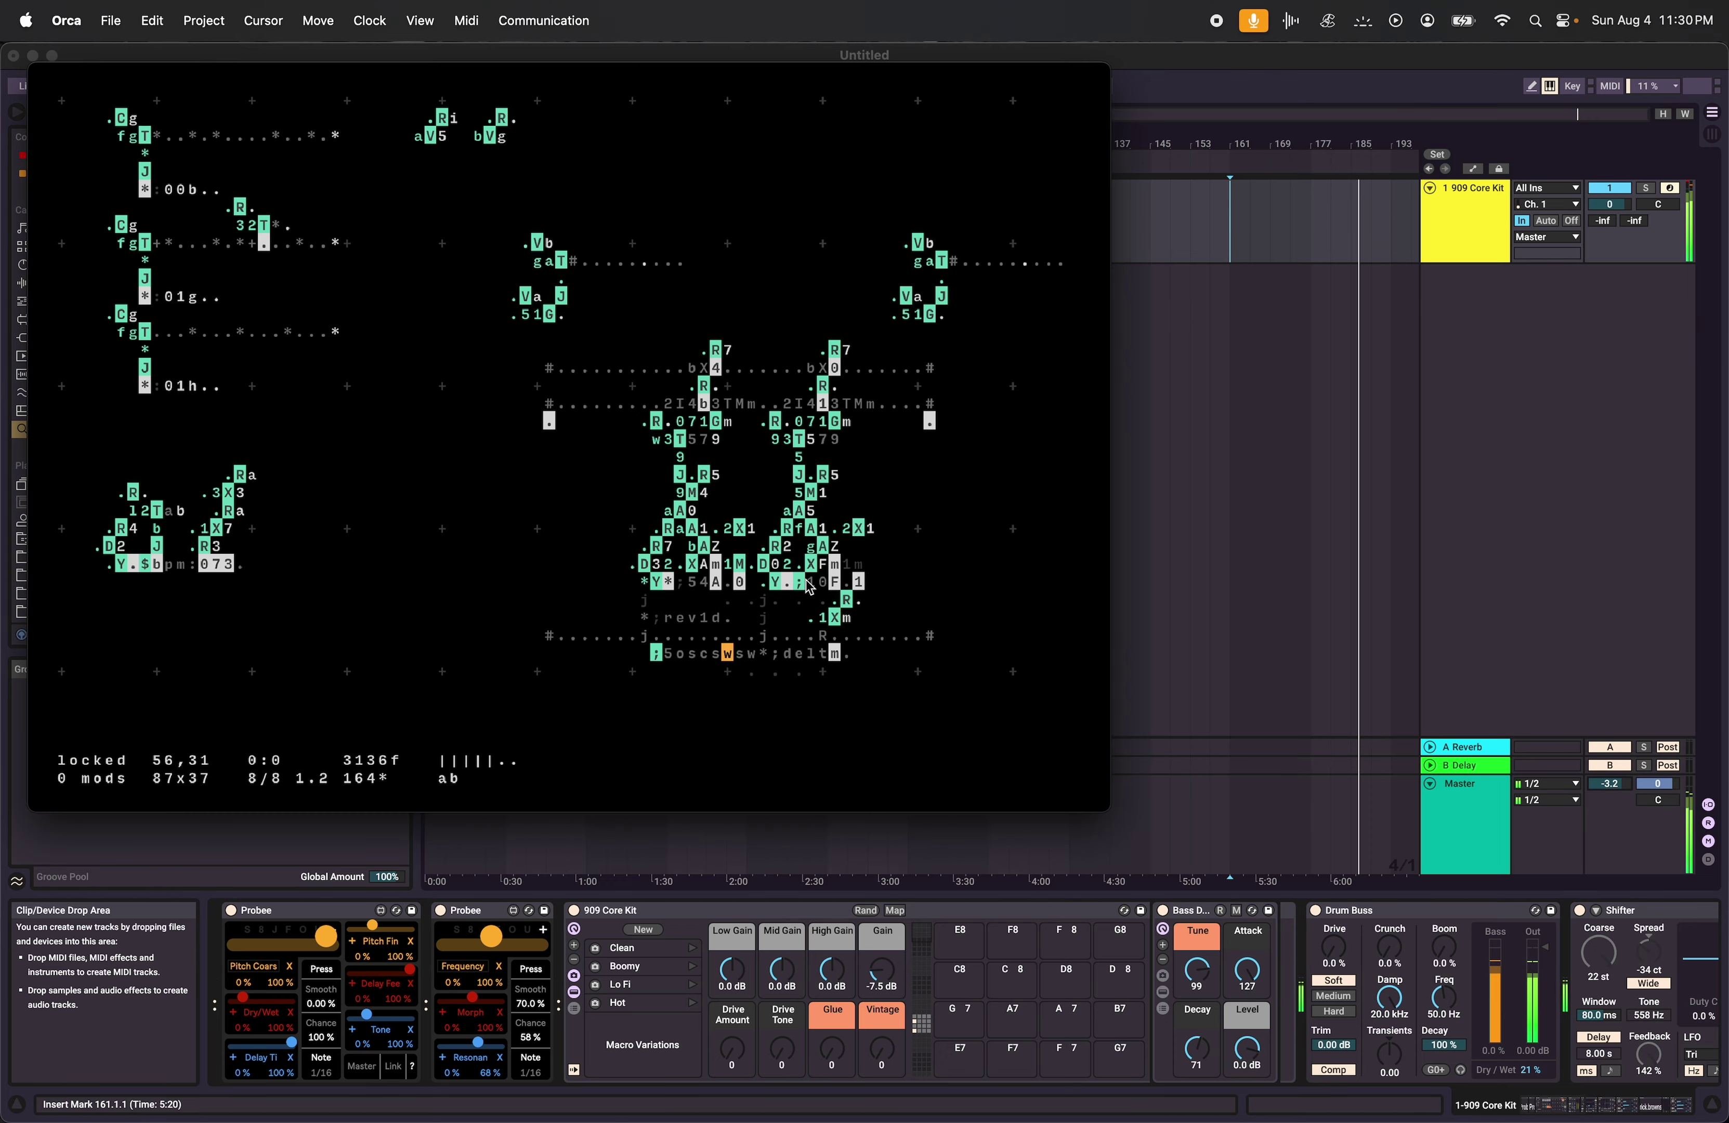
pyautogui.moveTo(718, 78); pyautogui.dragTo(1115, 124)
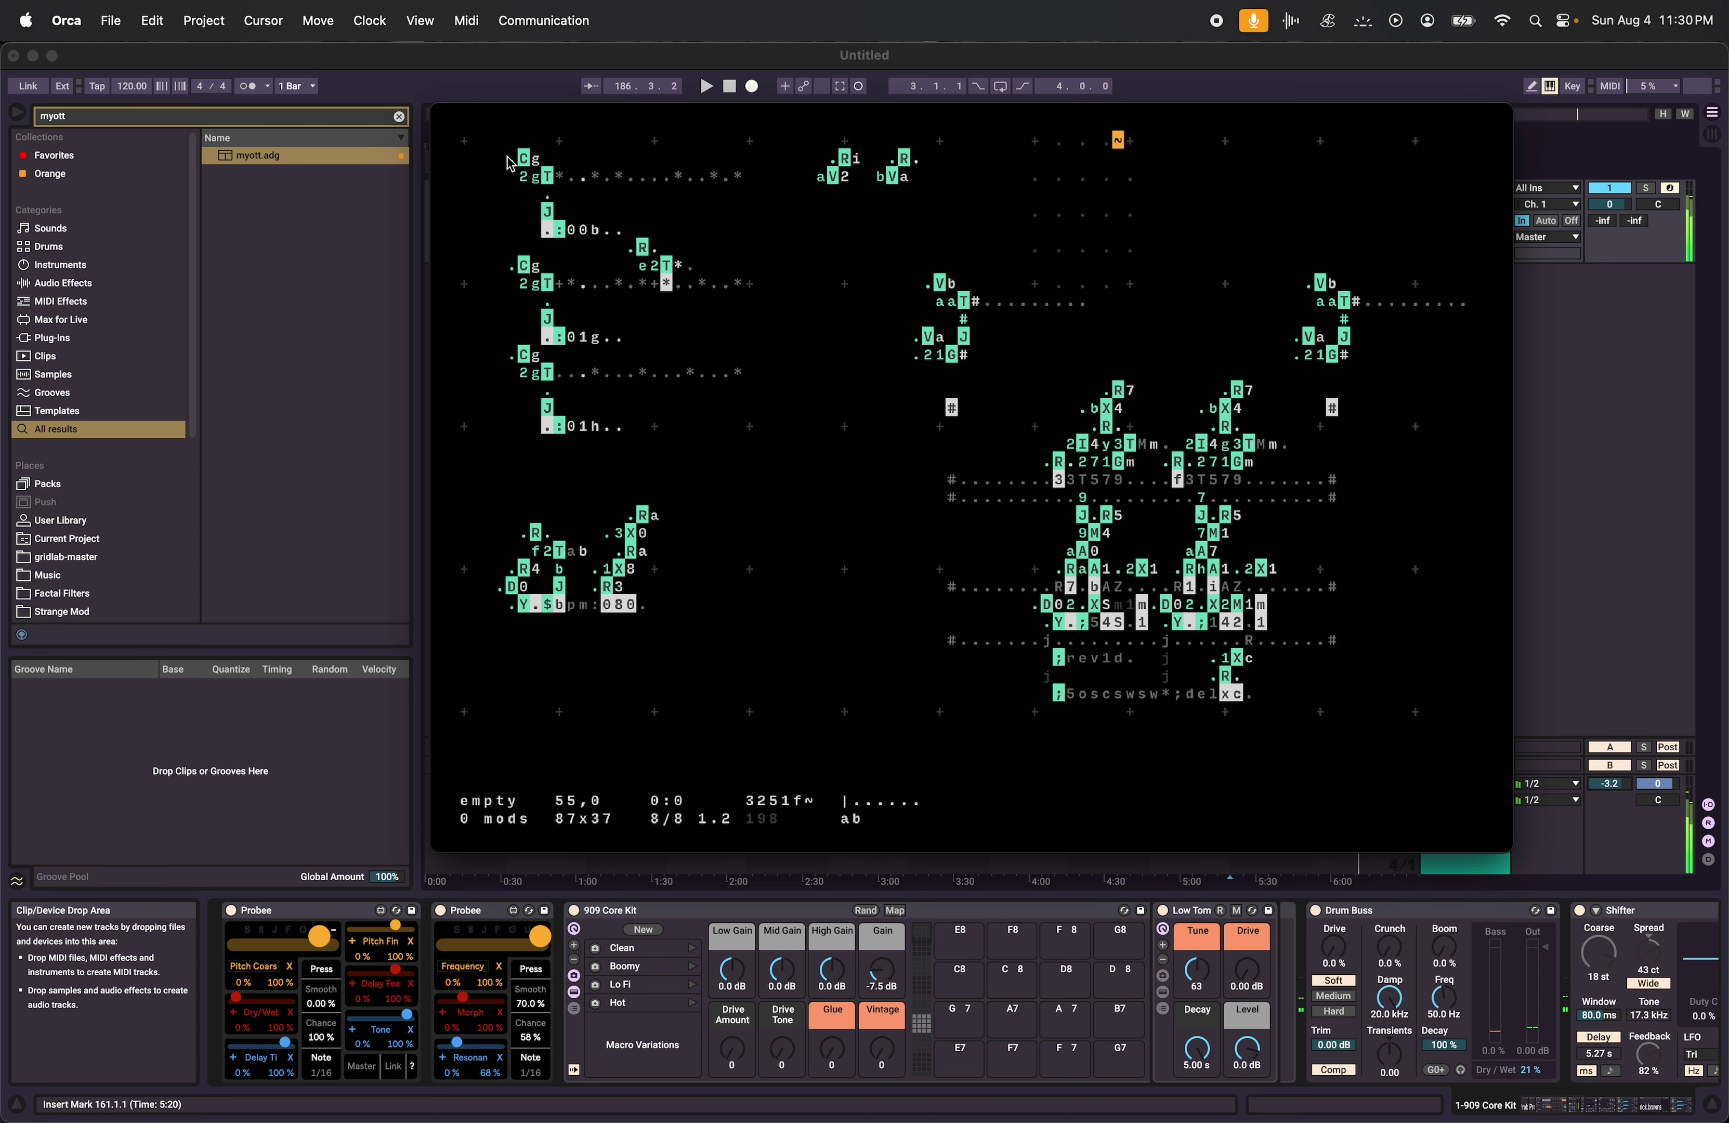
# Move the three drum sequencers in the Orca grid two columns left and four rows down, to 2,5.
pyautogui.moveTo(510, 161); pyautogui.dragTo(758, 431)
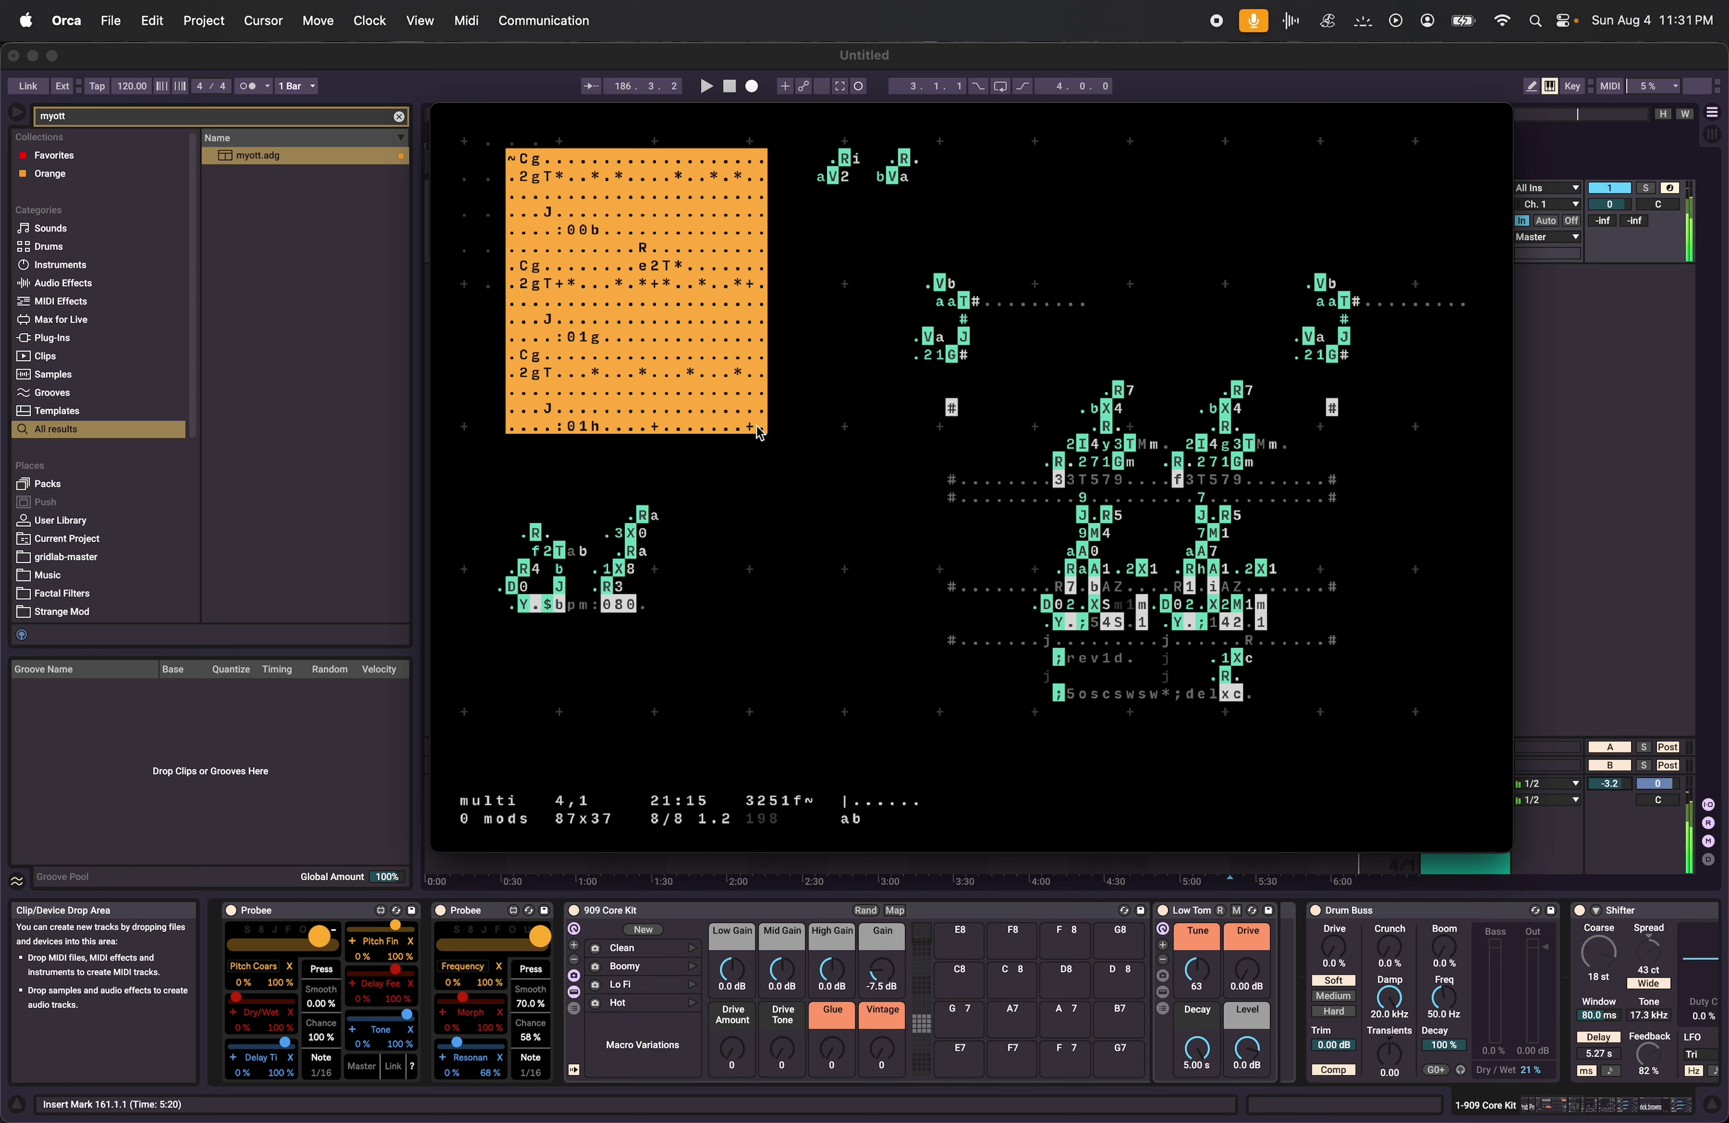
pyautogui.press('BackSpace')
pyautogui.press('Down')
pyautogui.press('Down')
pyautogui.press('Down')
pyautogui.press('Down')
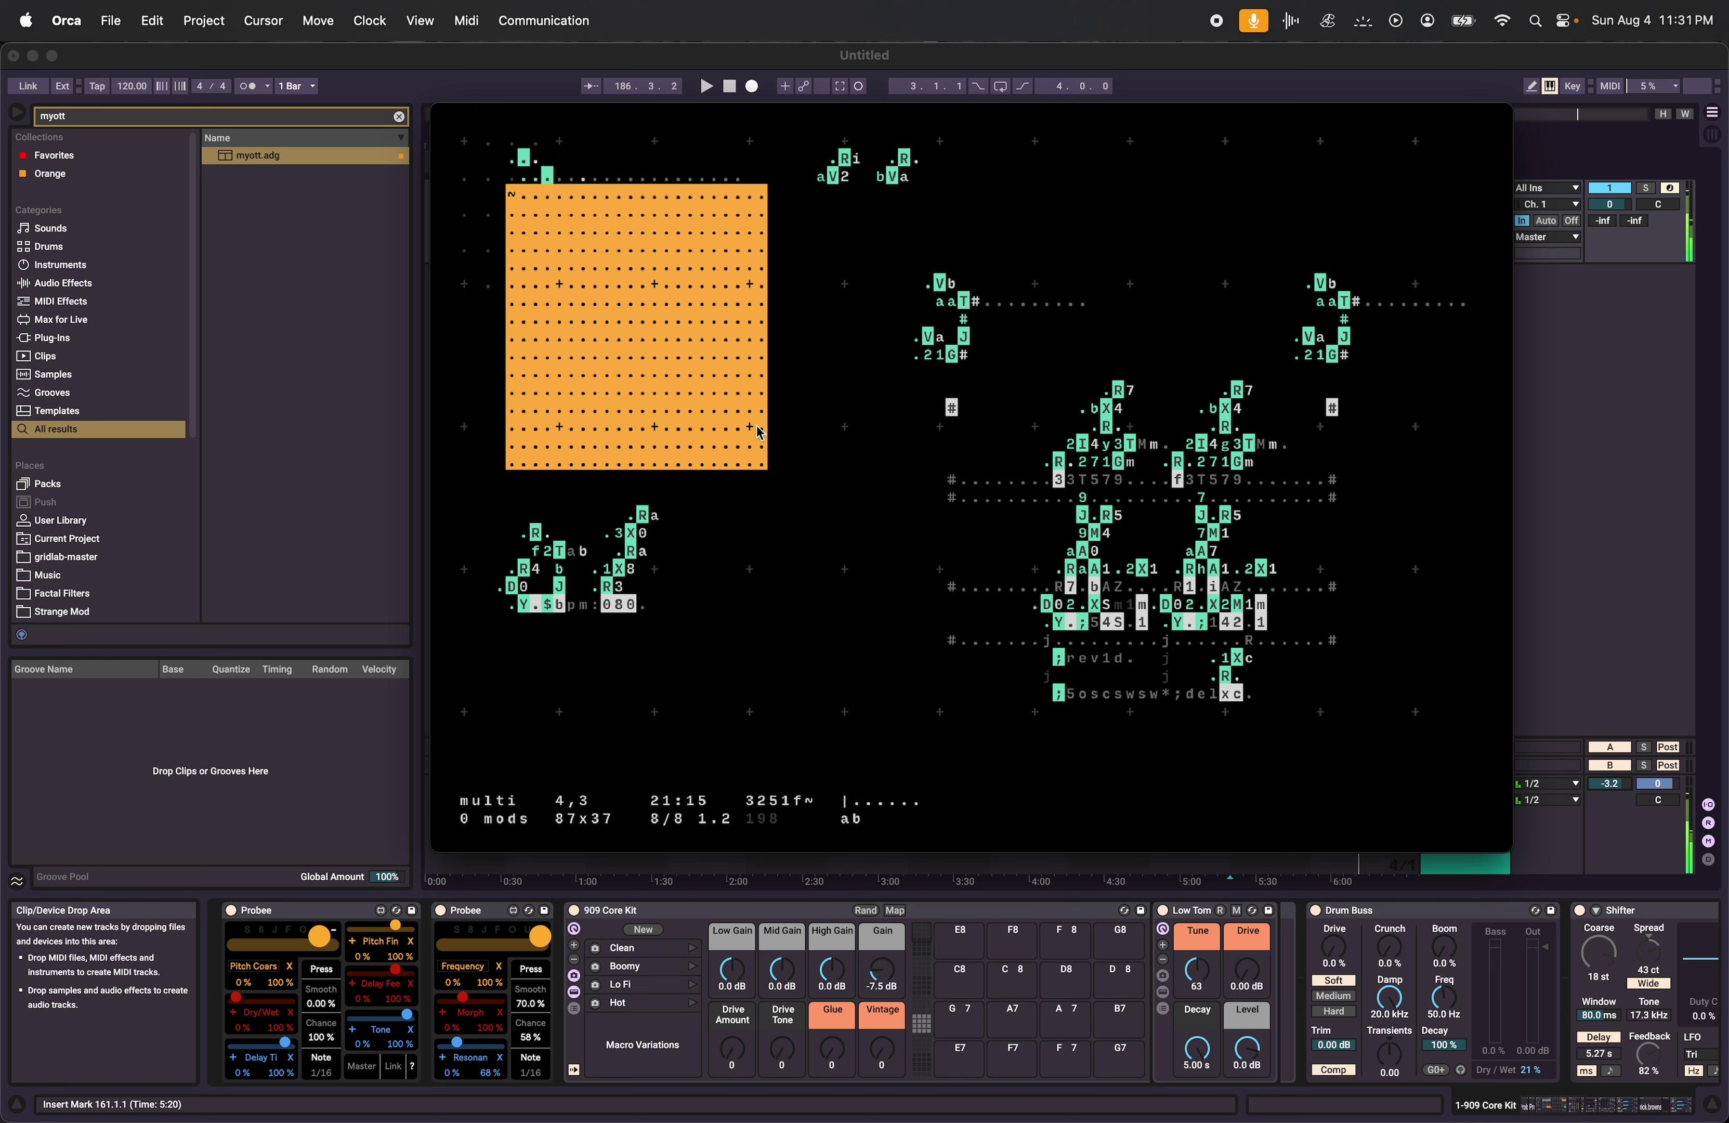
pyautogui.press('Left')
pyautogui.press('Left')
pyautogui.press('Right')
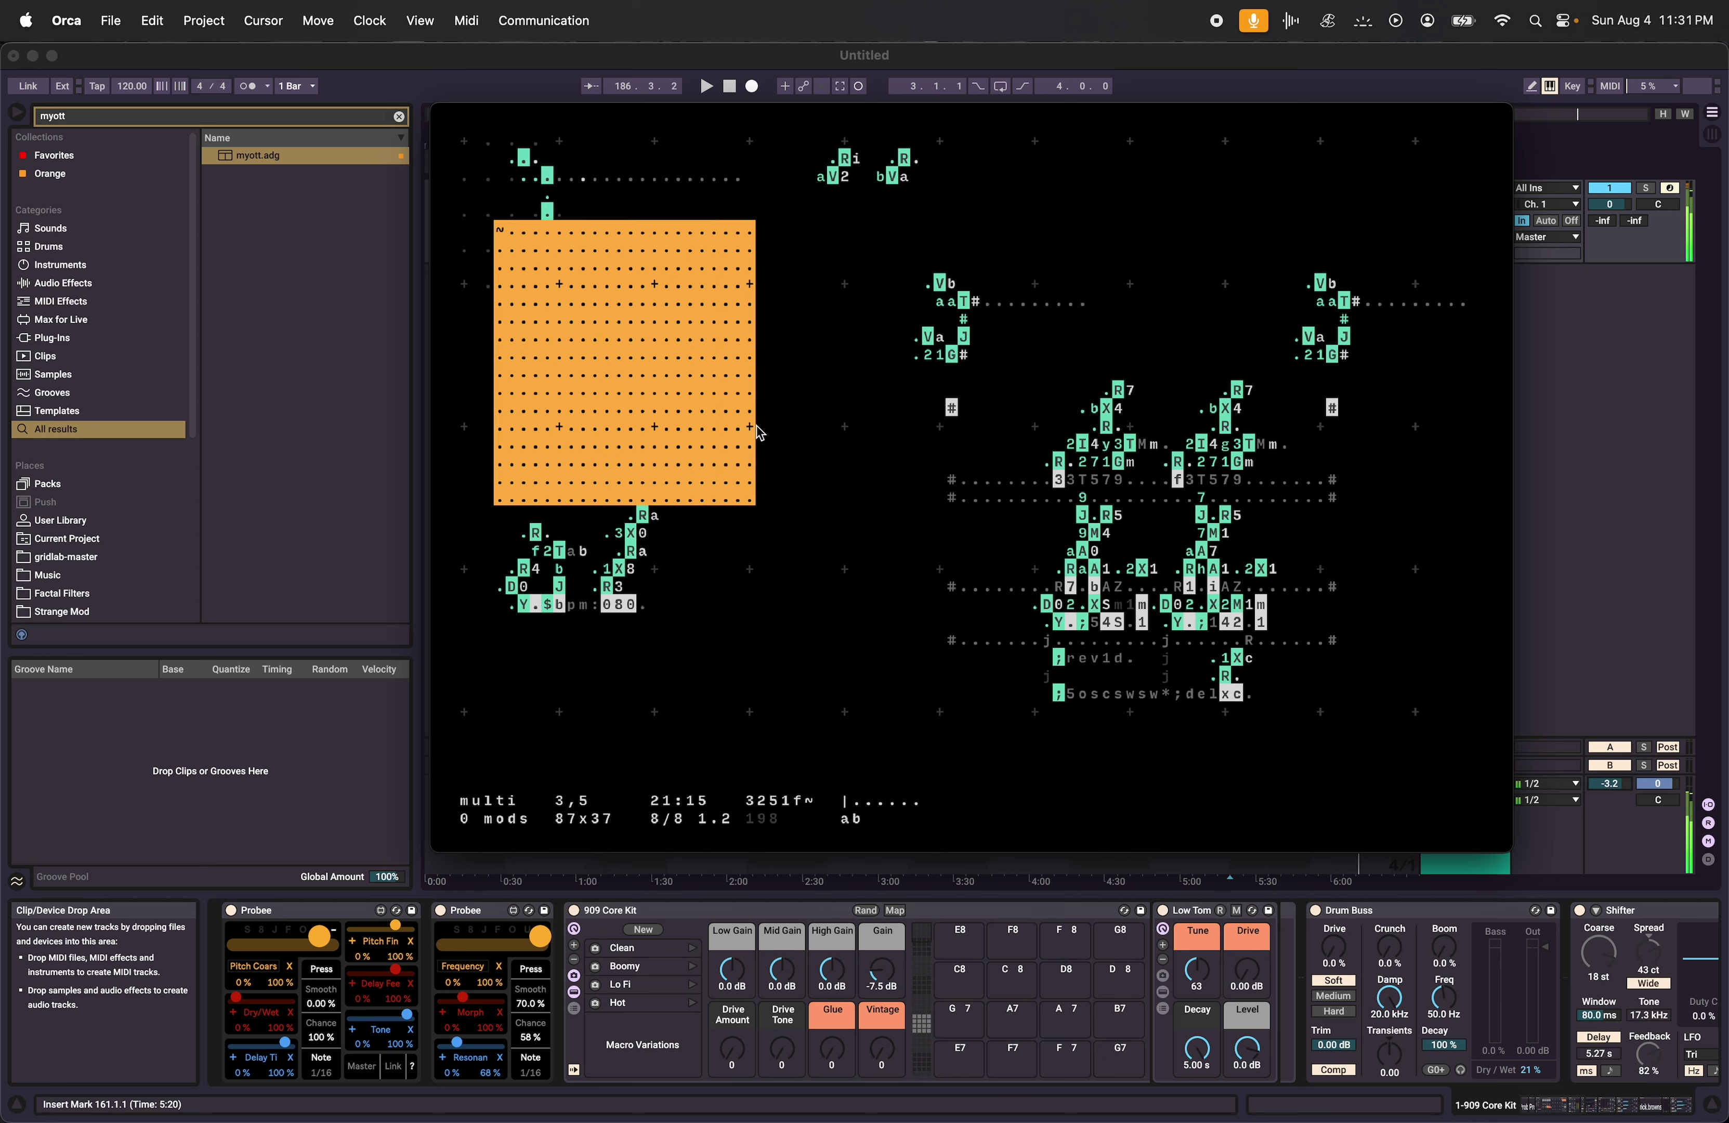
pyautogui.press('Left')
pyautogui.press('super+v')
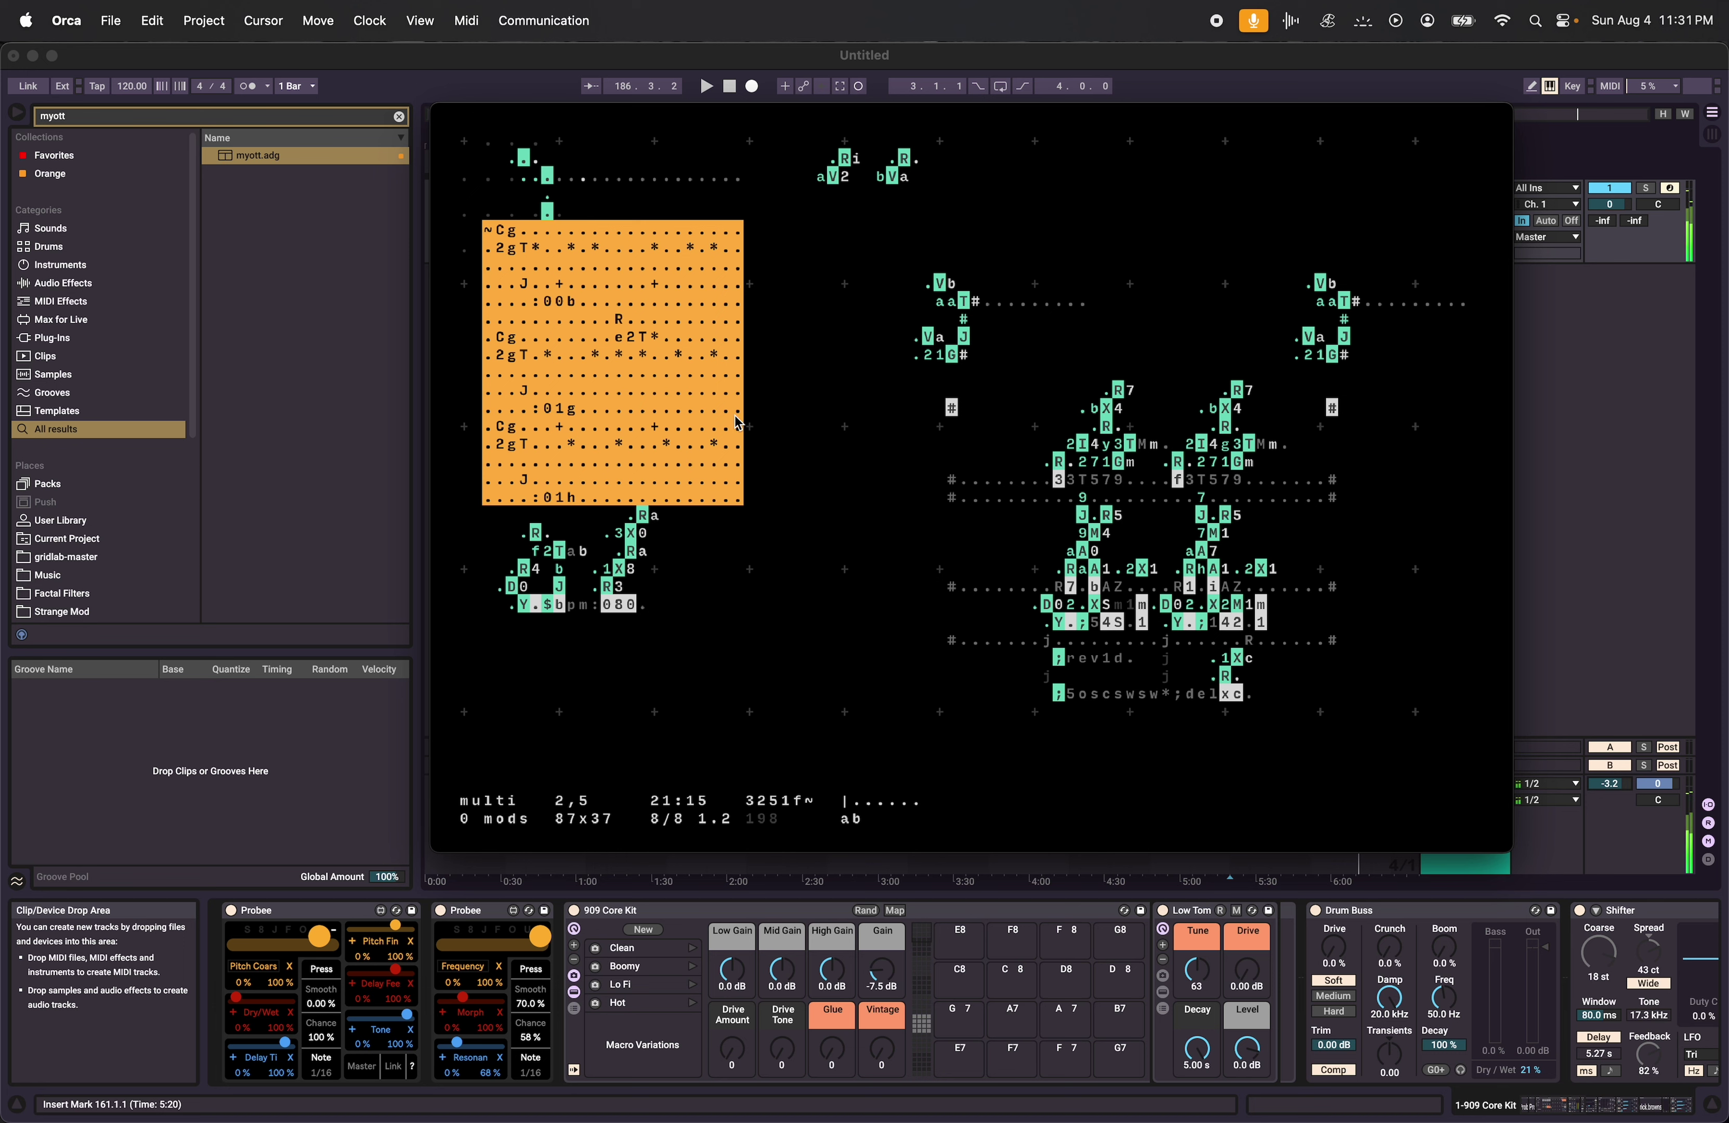
pyautogui.click(486, 232)
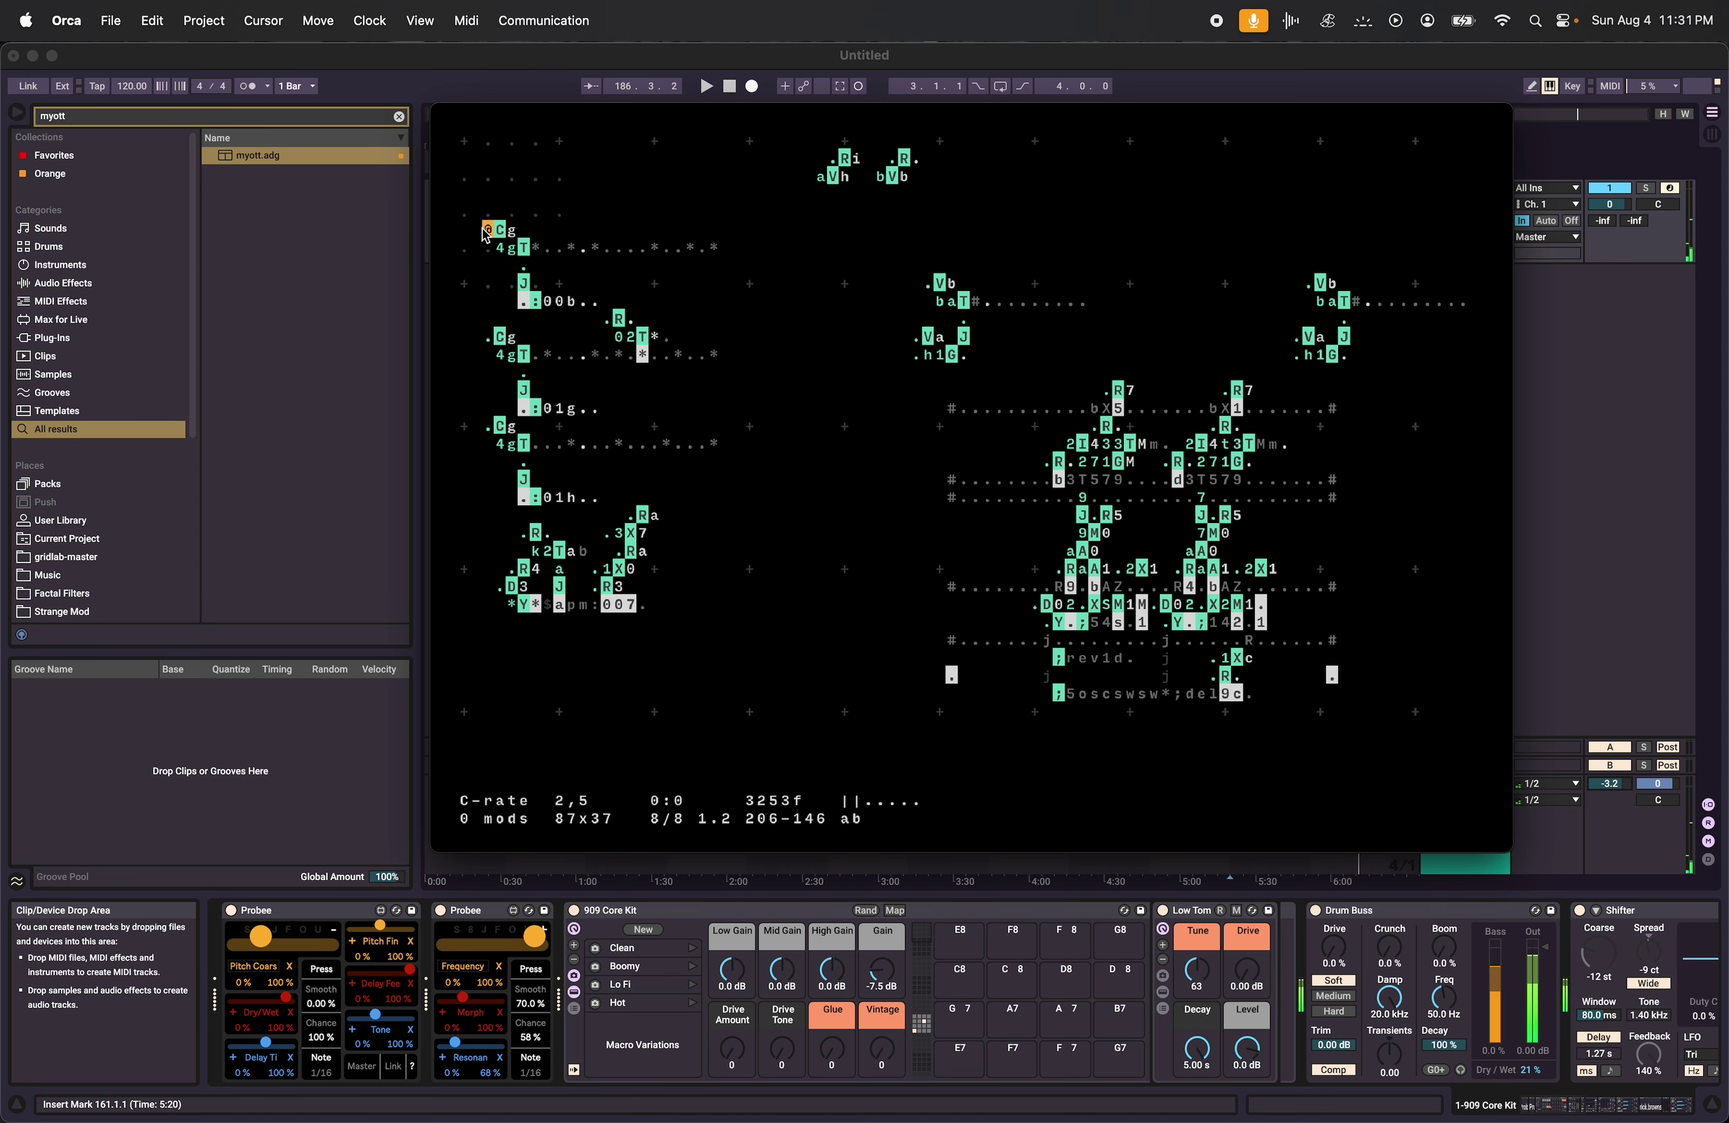
# Cut the drum sequencers together with the bpm randomizer and paste them below the Pilot pattern, at 57,39.
pyautogui.moveTo(486, 231); pyautogui.dragTo(738, 611)
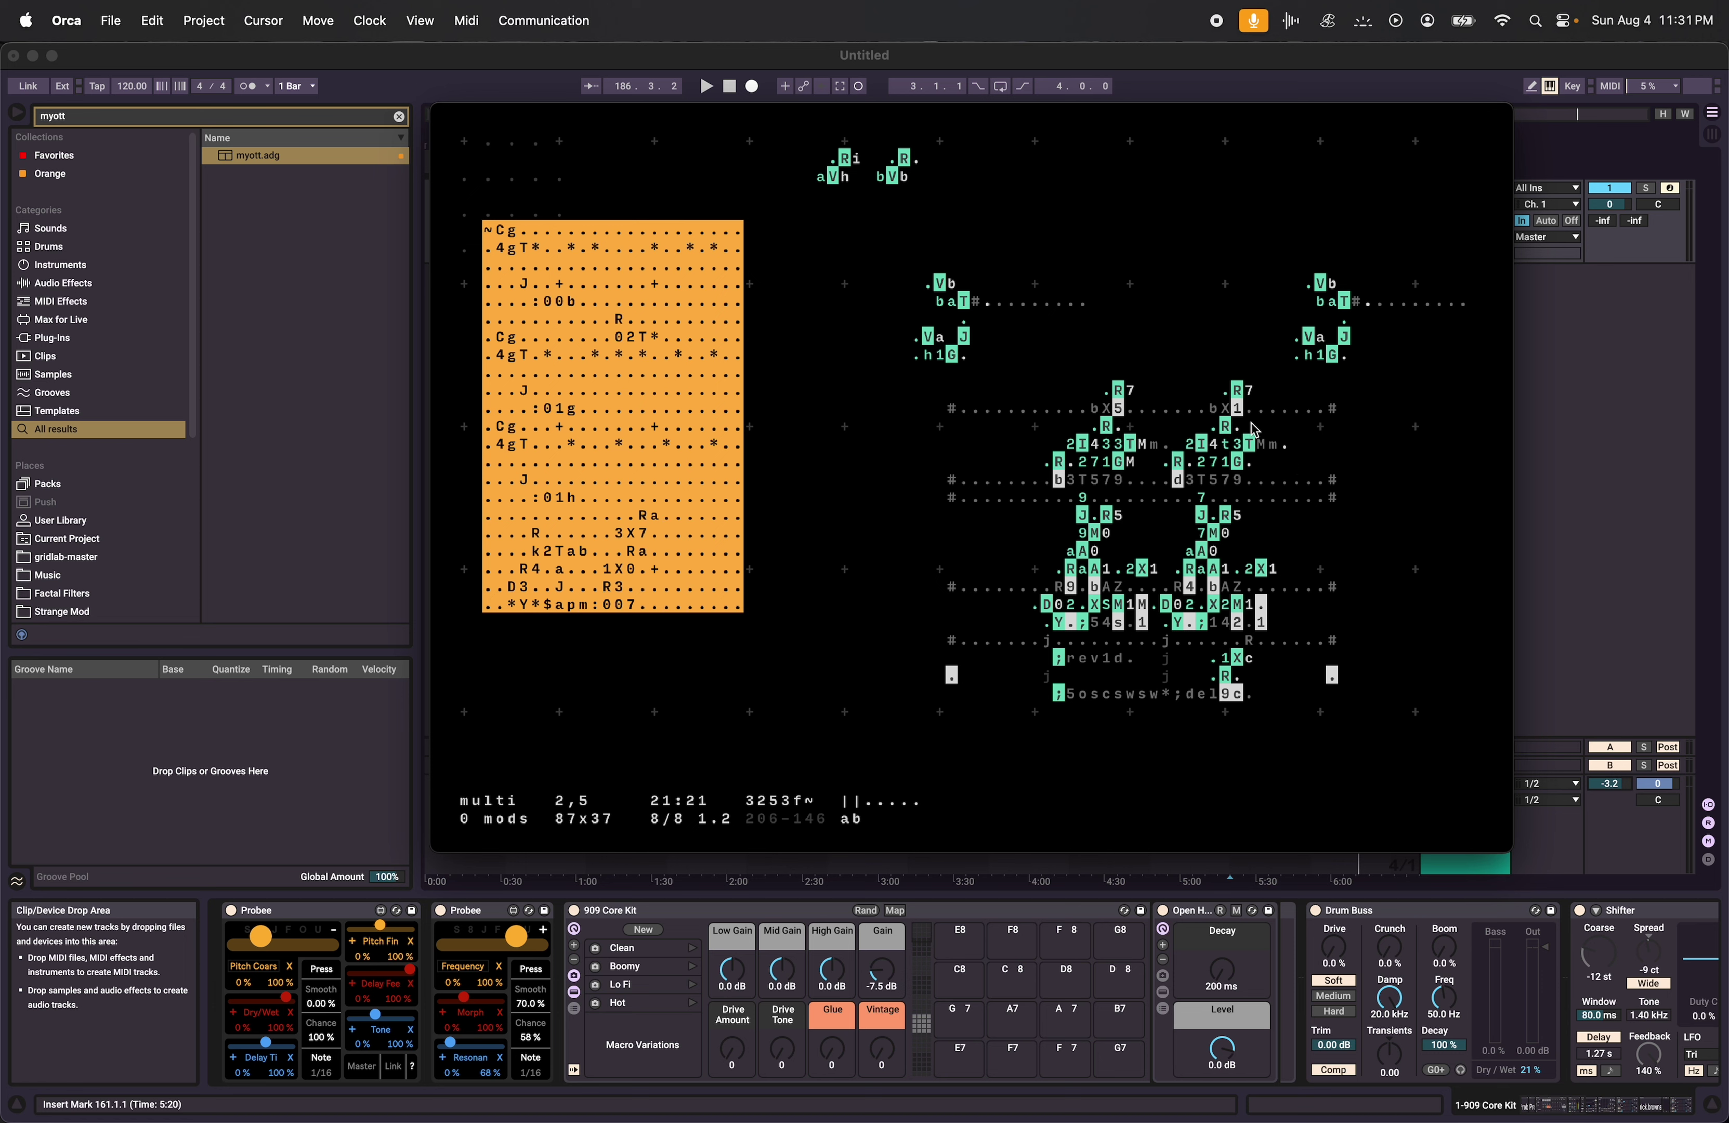
pyautogui.click(727, 391)
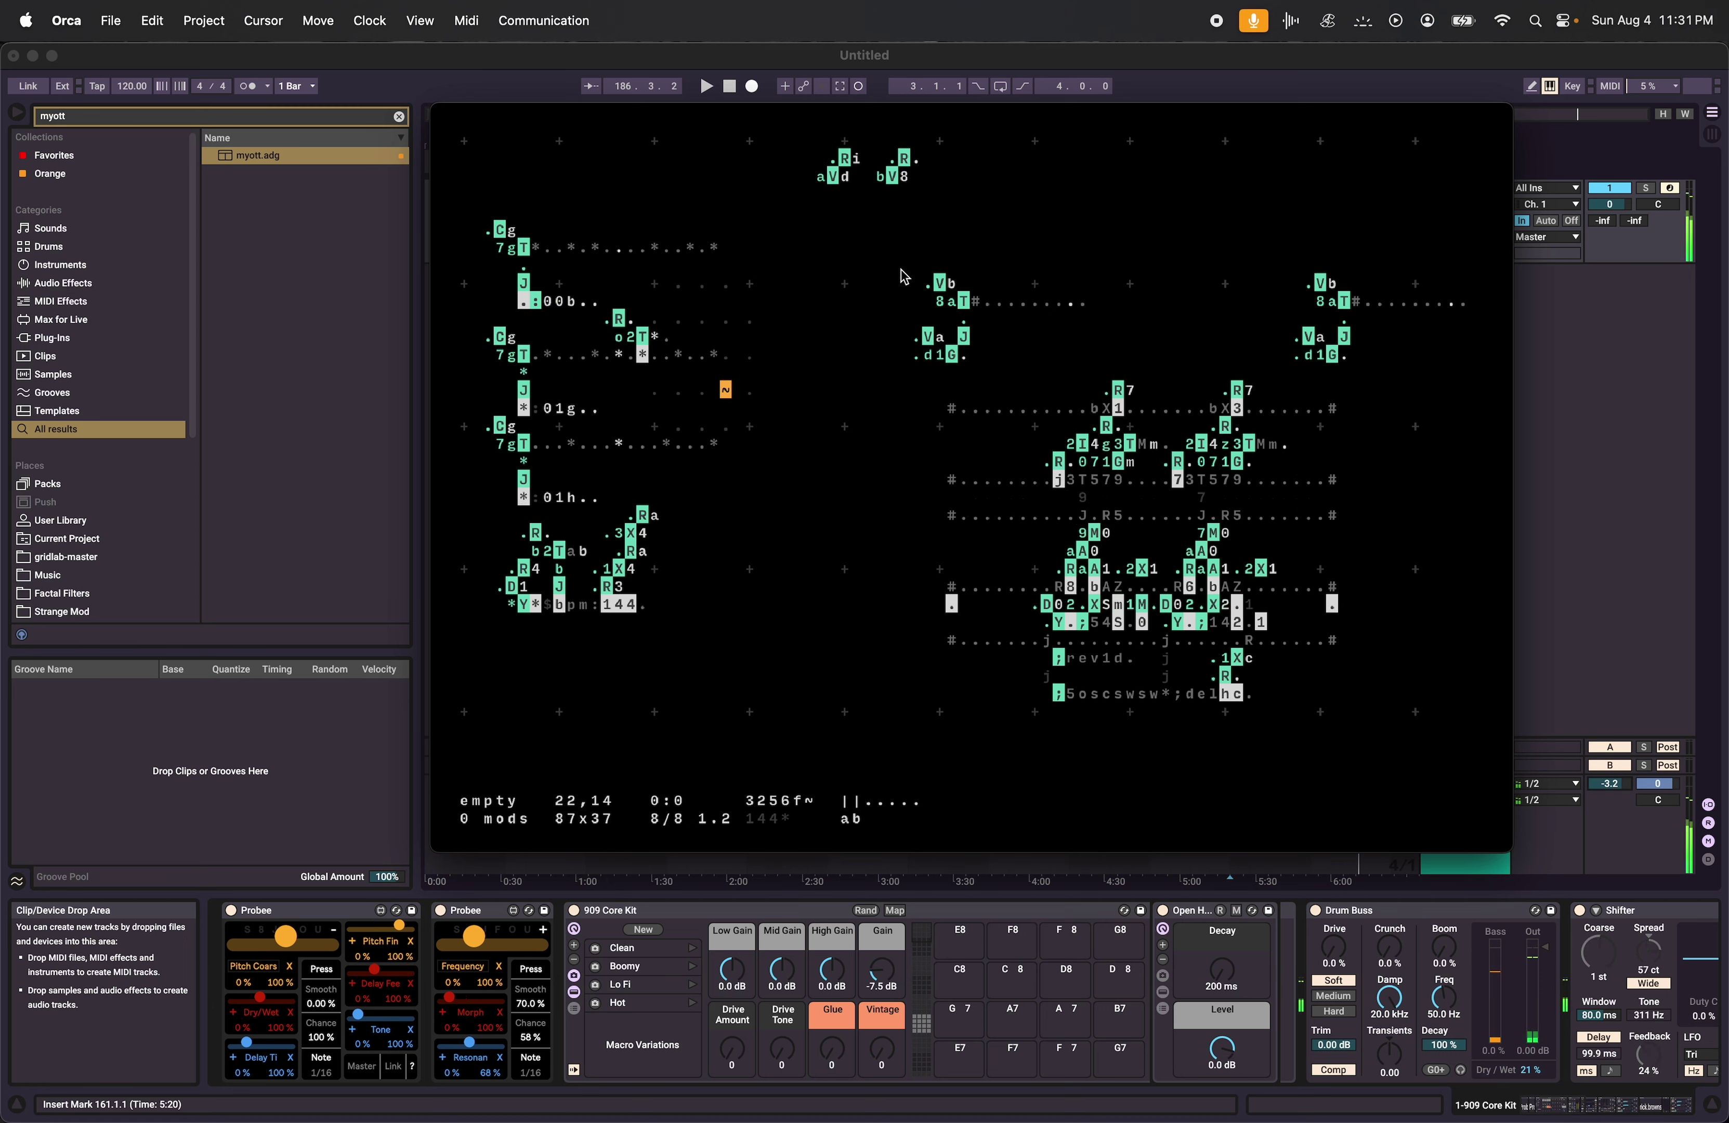
pyautogui.moveTo(914, 283); pyautogui.dragTo(988, 337)
pyautogui.press('super+minus')
pyautogui.press('super+minus')
pyautogui.press('super+minus')
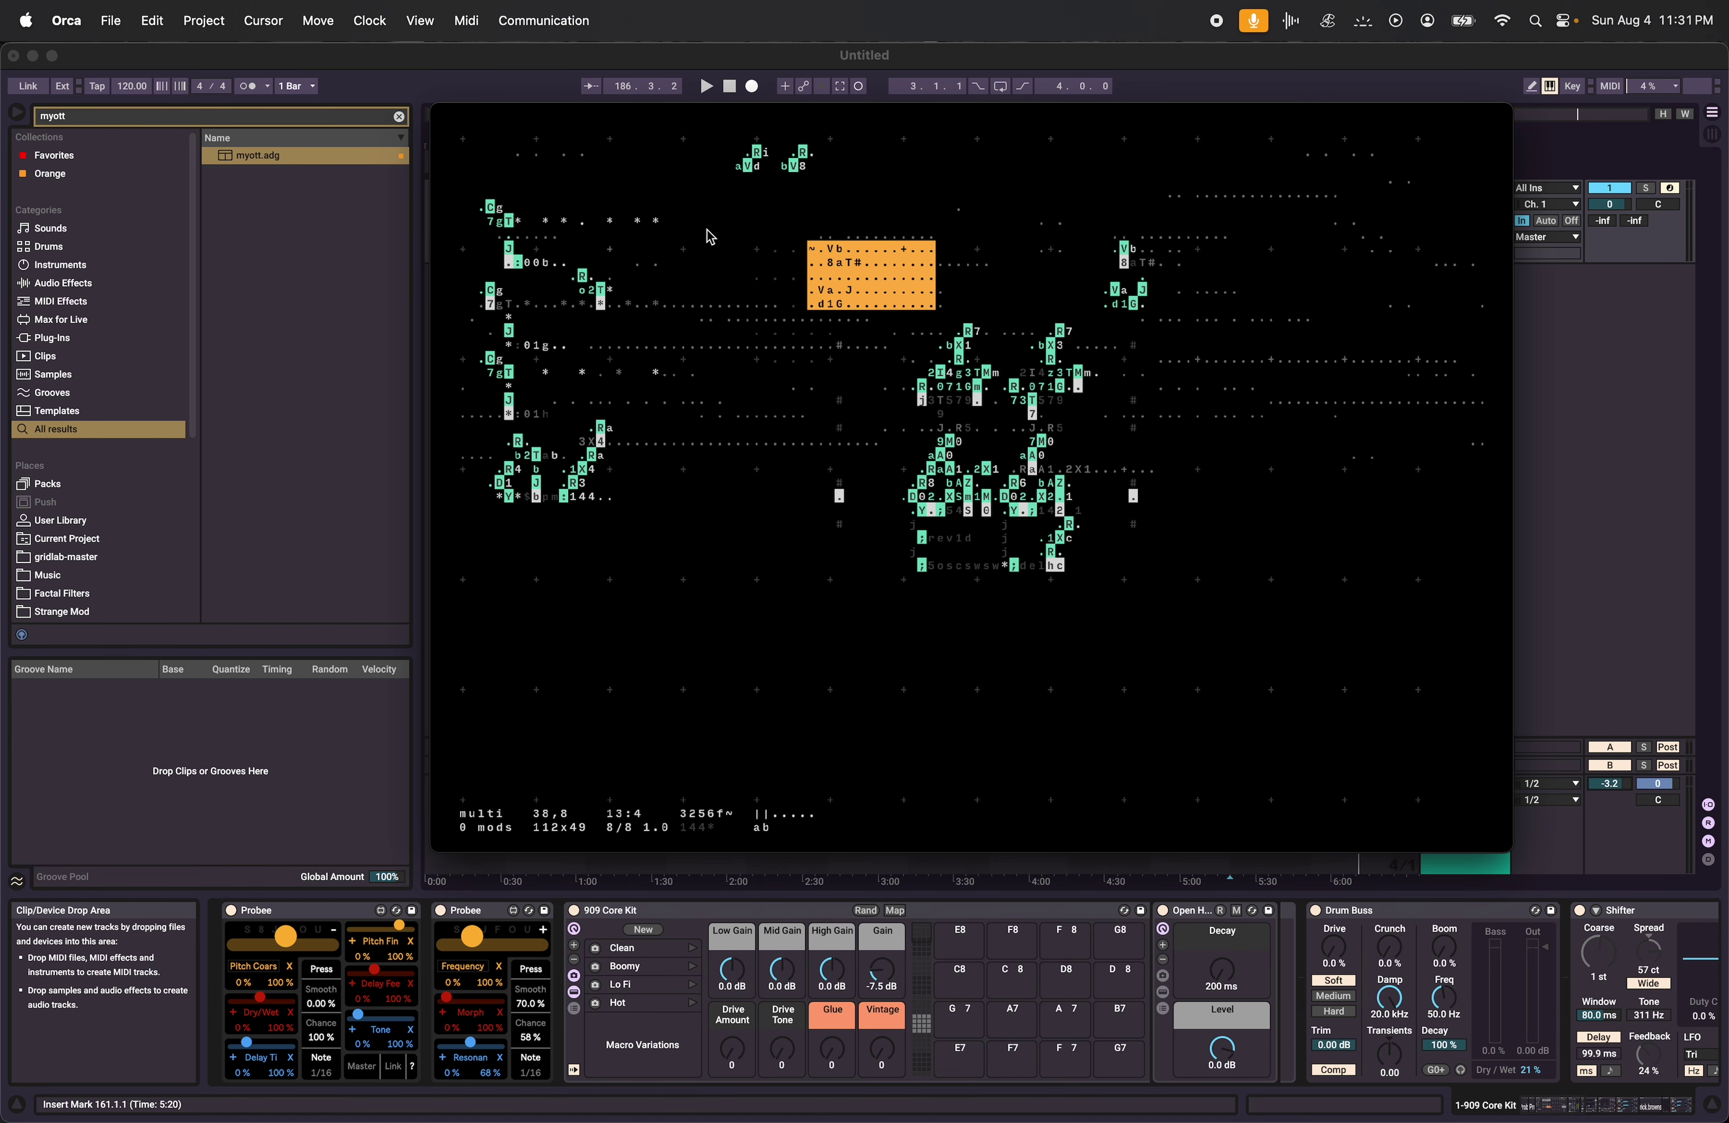
pyautogui.moveTo(461, 169); pyautogui.dragTo(720, 533)
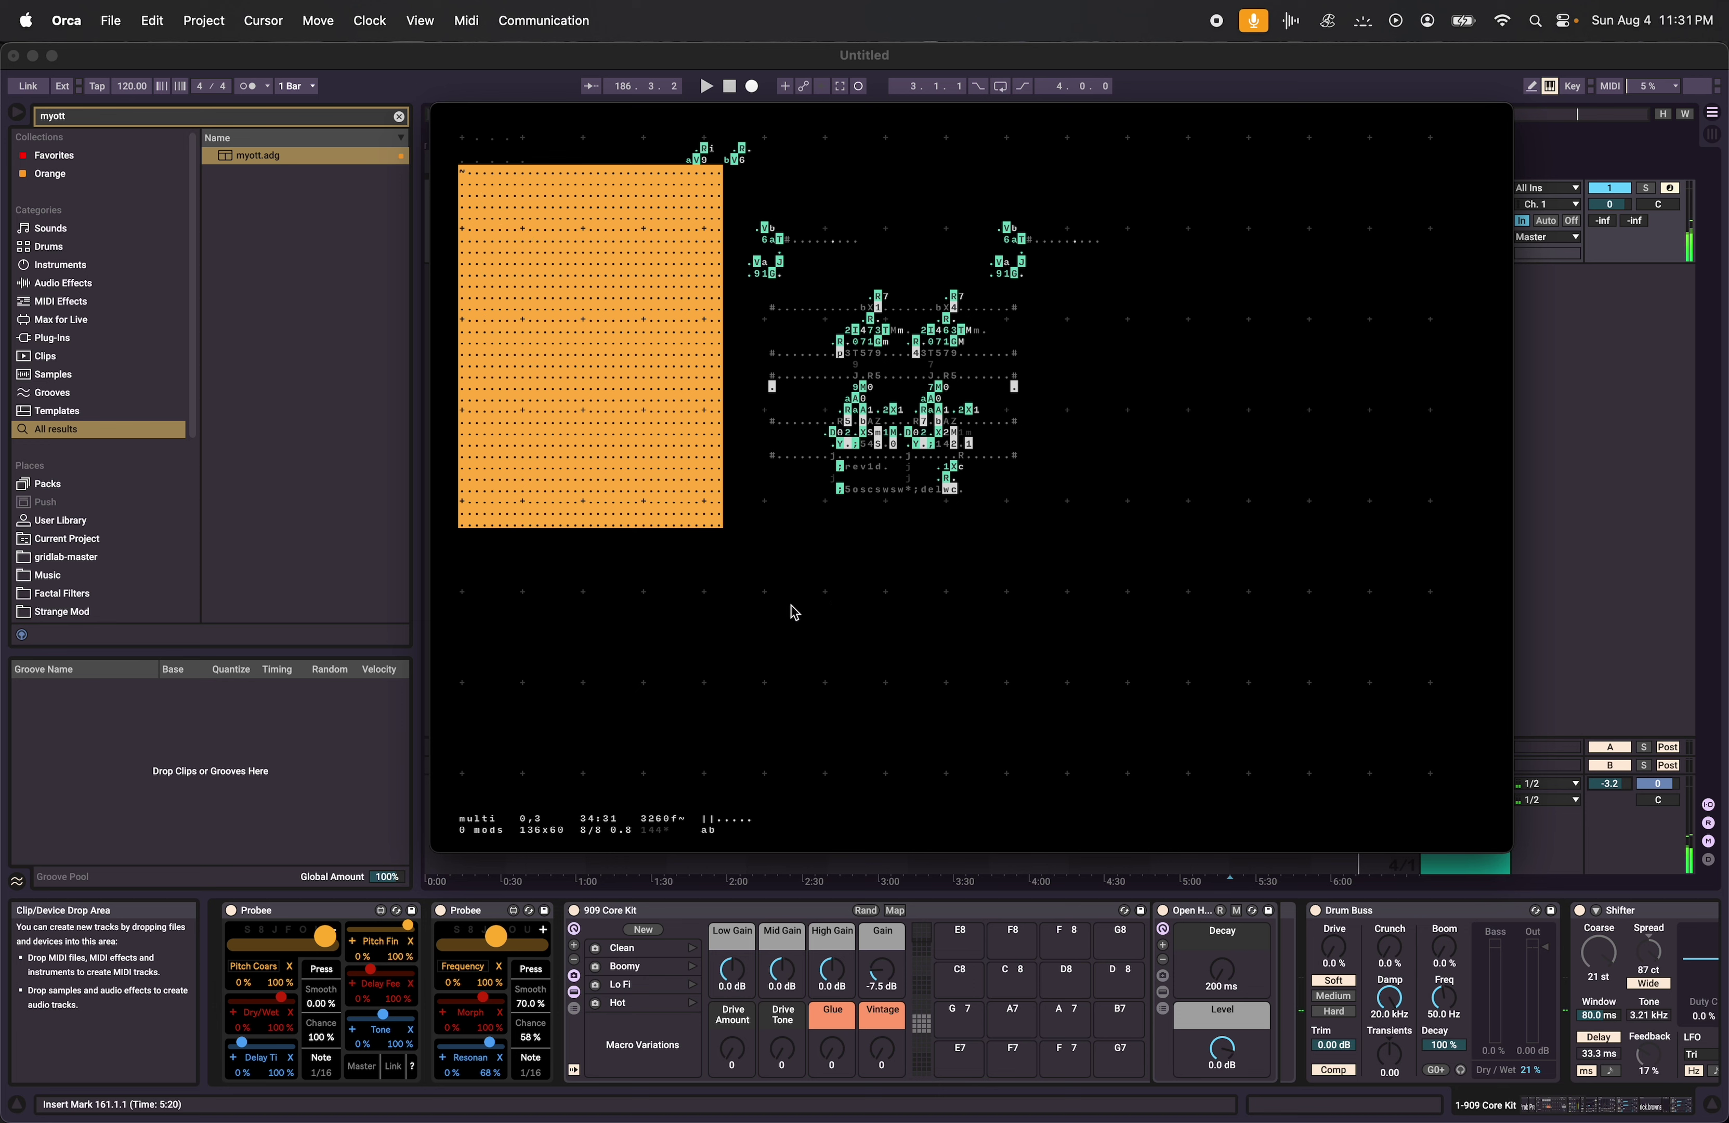
pyautogui.press('super+x')
pyautogui.click(899, 587)
pyautogui.press('super+v')
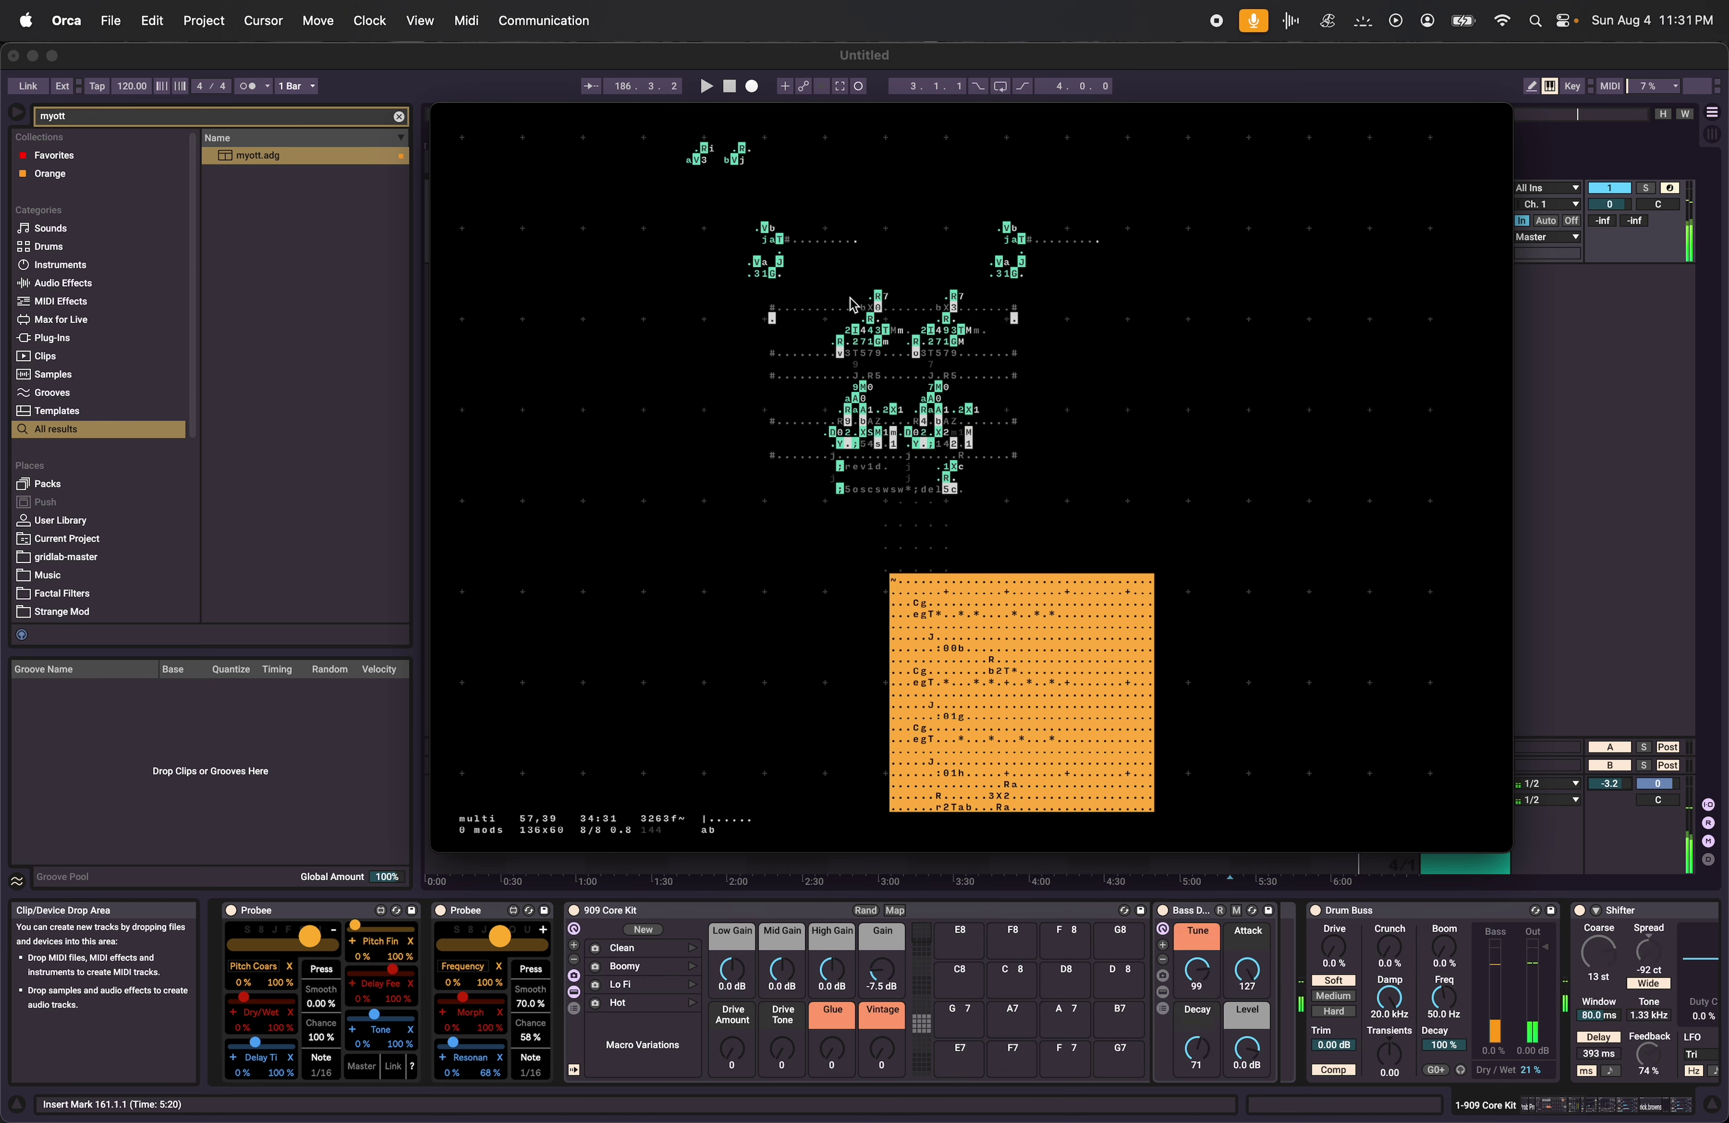
# Copy the Vb/Va block at 37,8 to the left edge of the Orca grid and delete the original.
pyautogui.moveTo(862, 275); pyautogui.dragTo(743, 237)
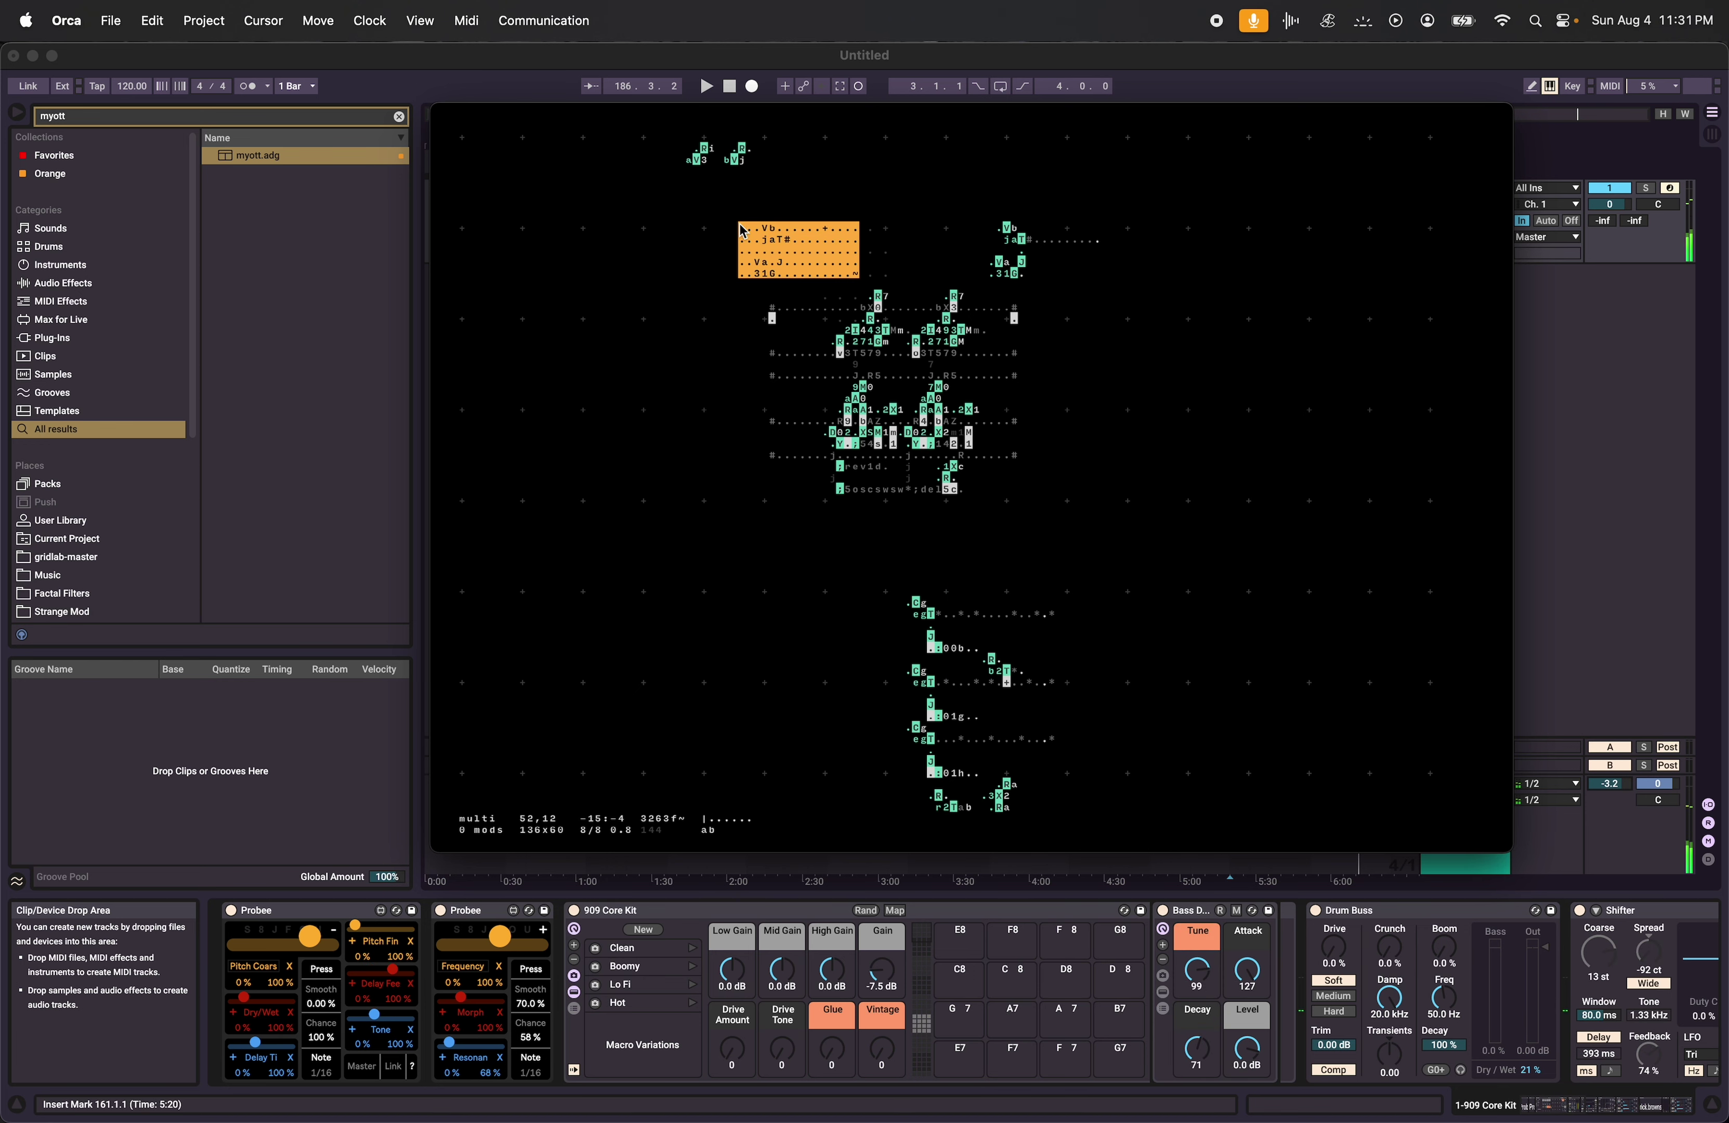
pyautogui.press('super+Left')
pyautogui.press('super+Left')
pyautogui.press('super+Left')
pyautogui.press('super+Left')
pyautogui.press('super+Left')
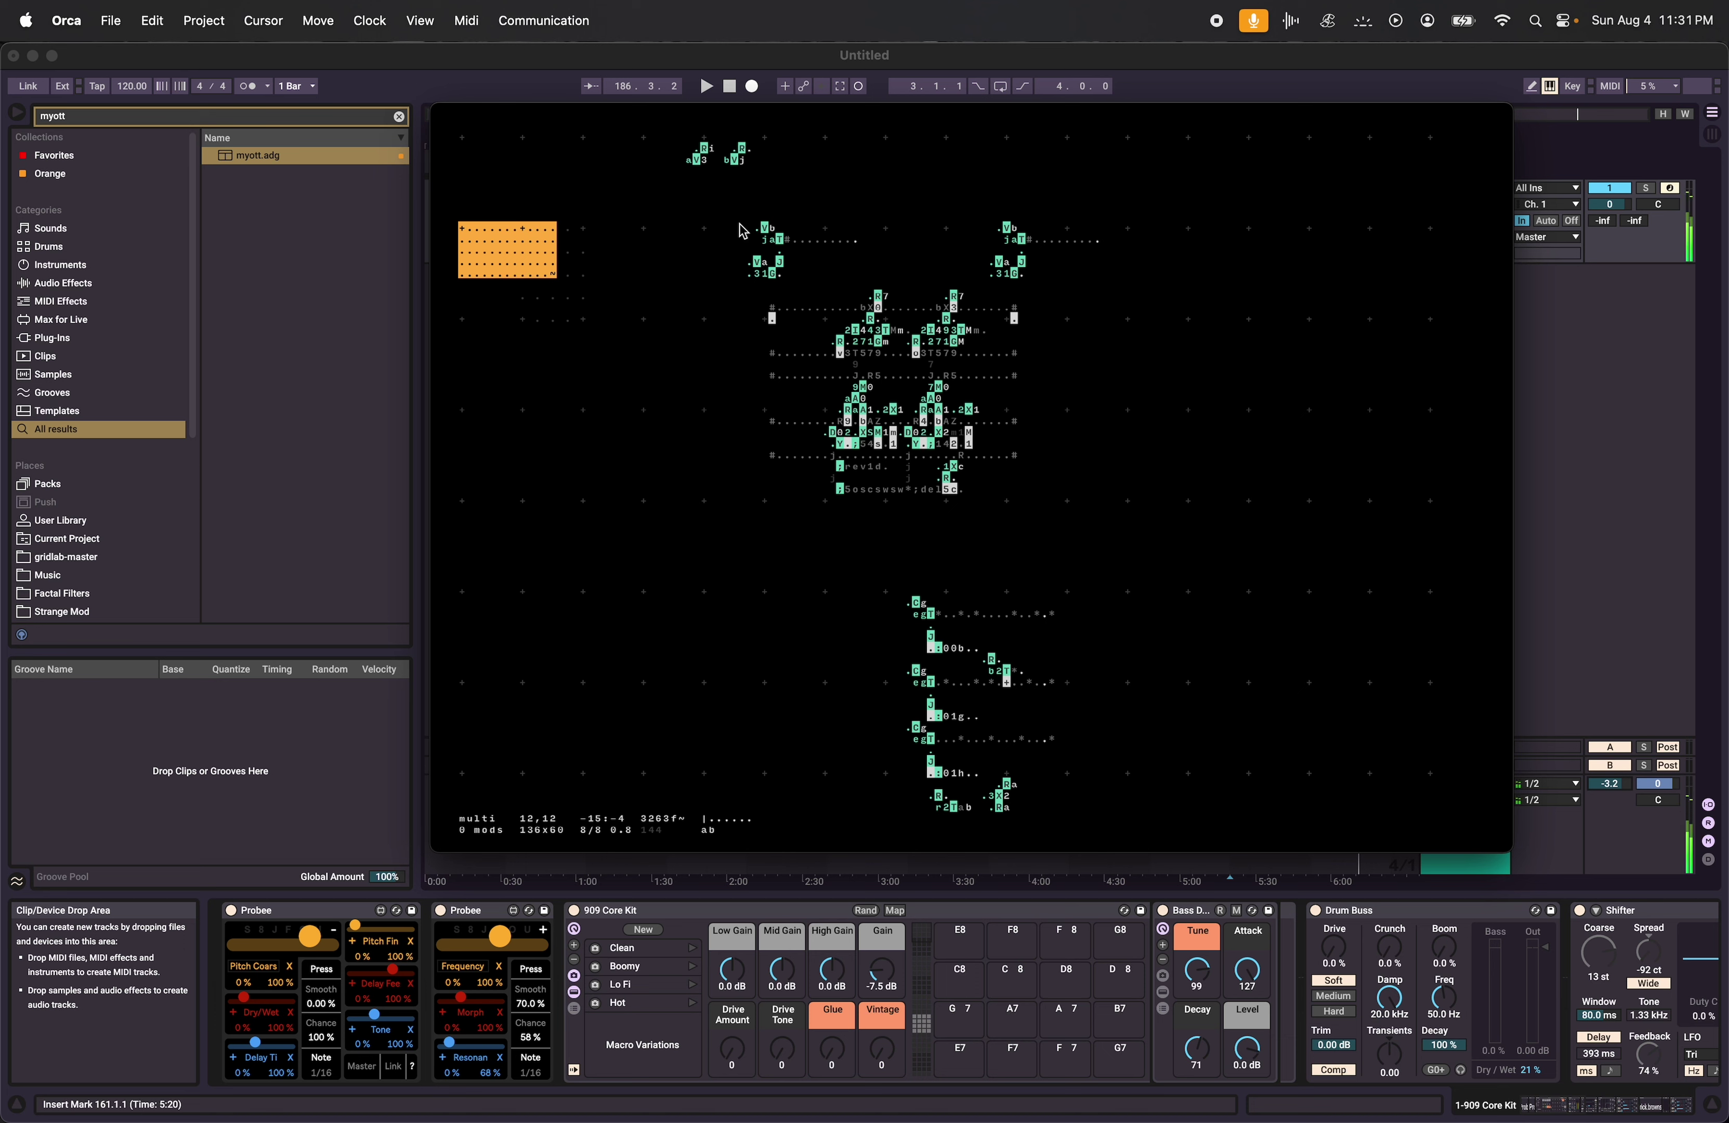
pyautogui.press('super+shift+Right')
pyautogui.press('super+shift+Right')
pyautogui.press('super+shift+Down')
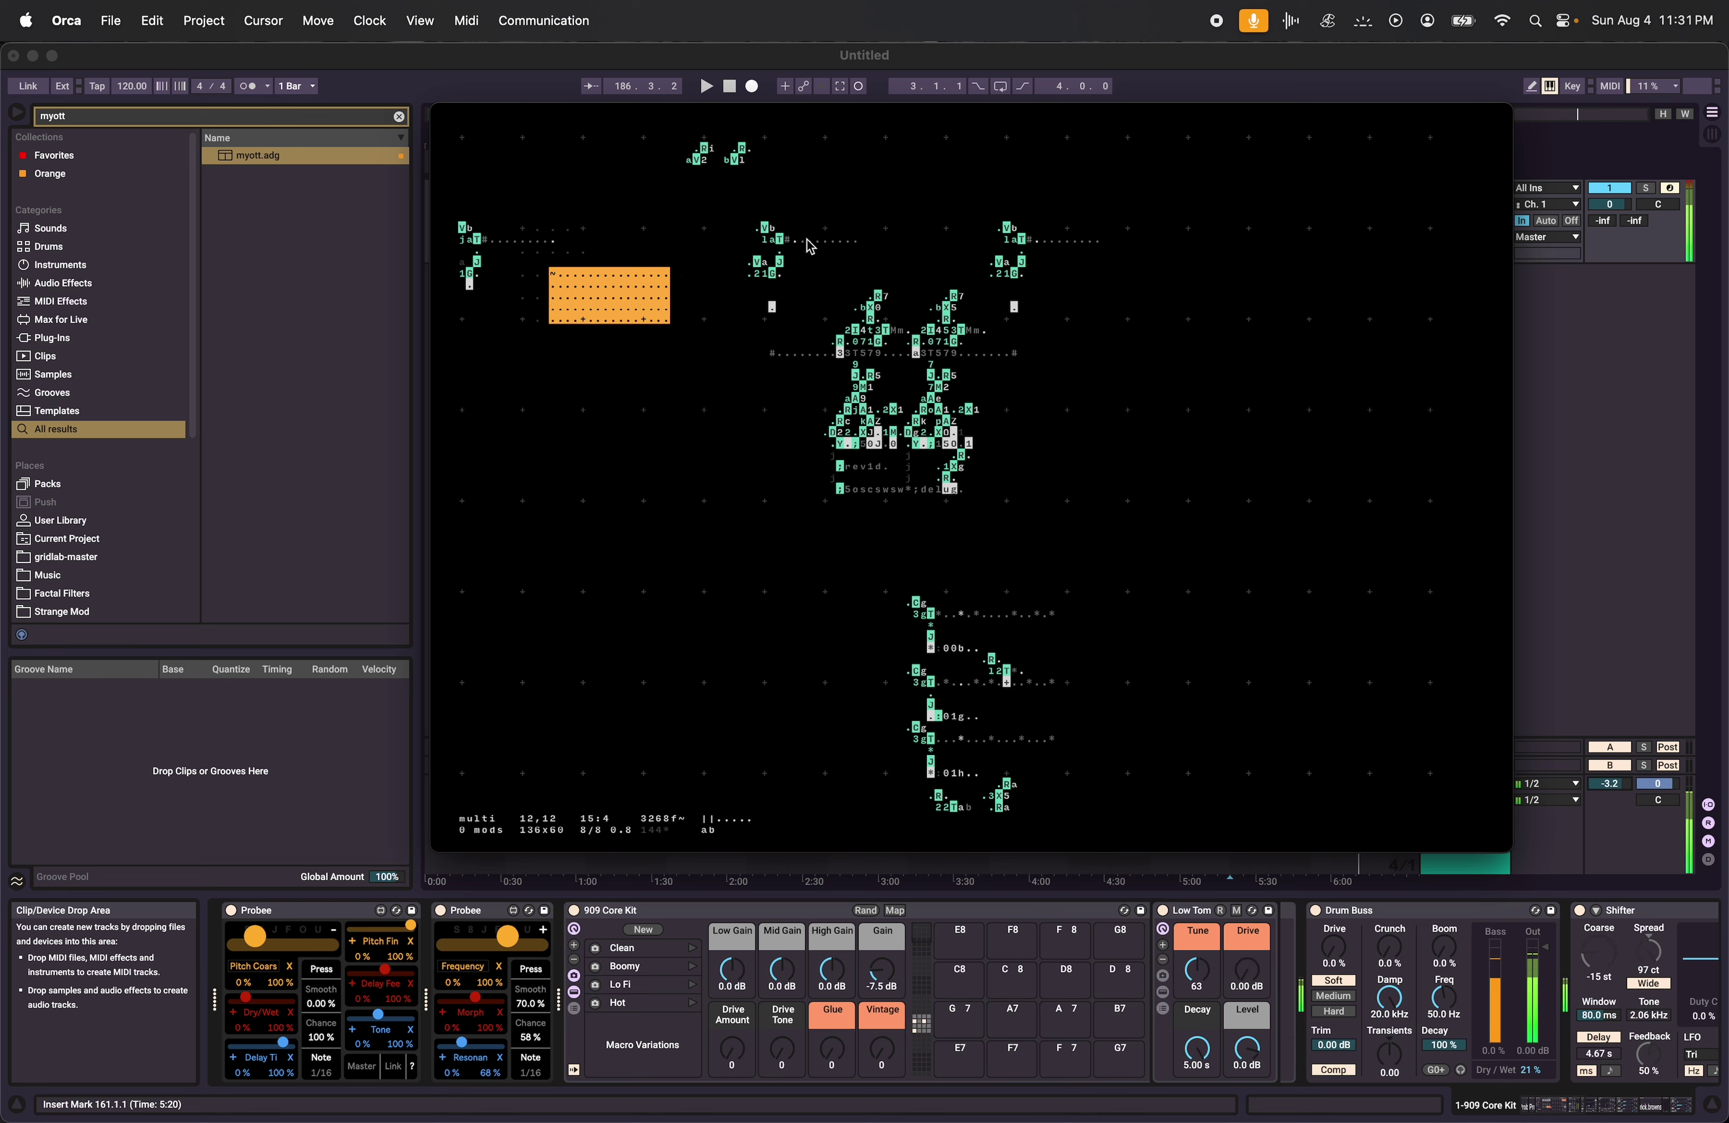
pyautogui.click(843, 275)
pyautogui.moveTo(835, 277); pyautogui.dragTo(706, 221)
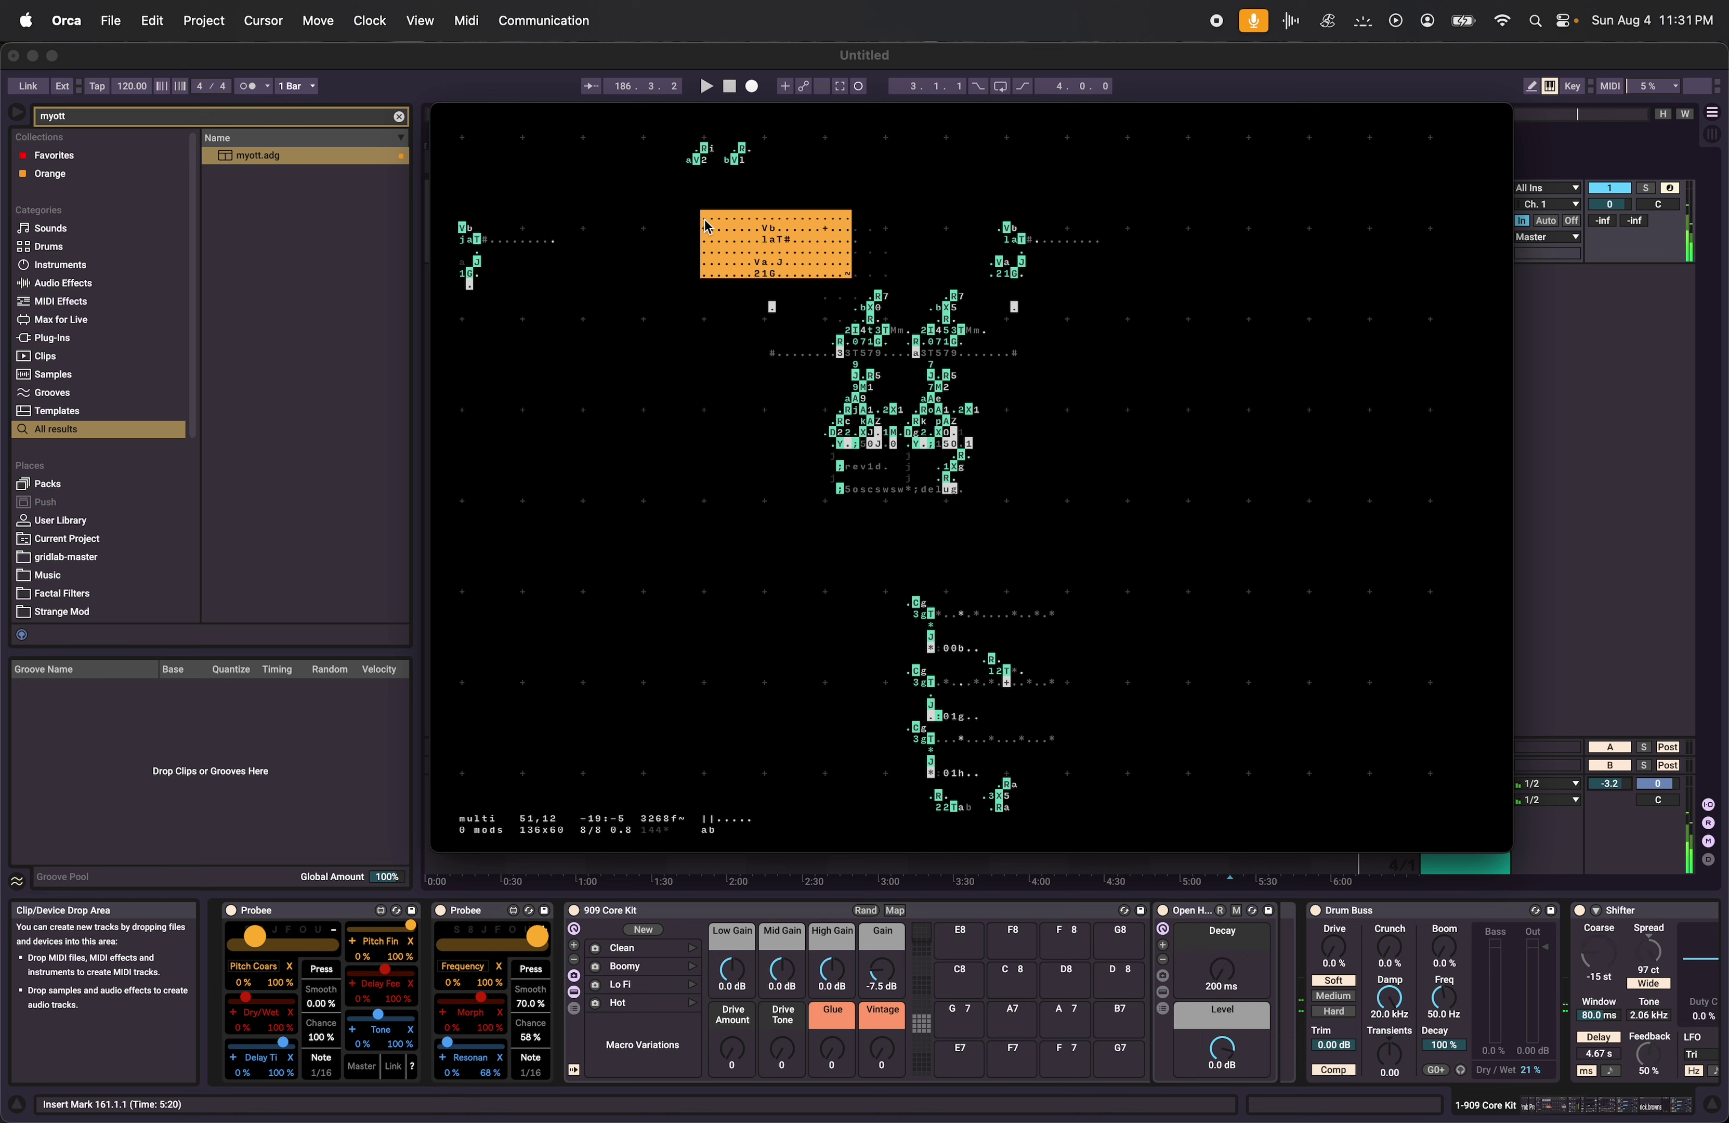
pyautogui.click(696, 284)
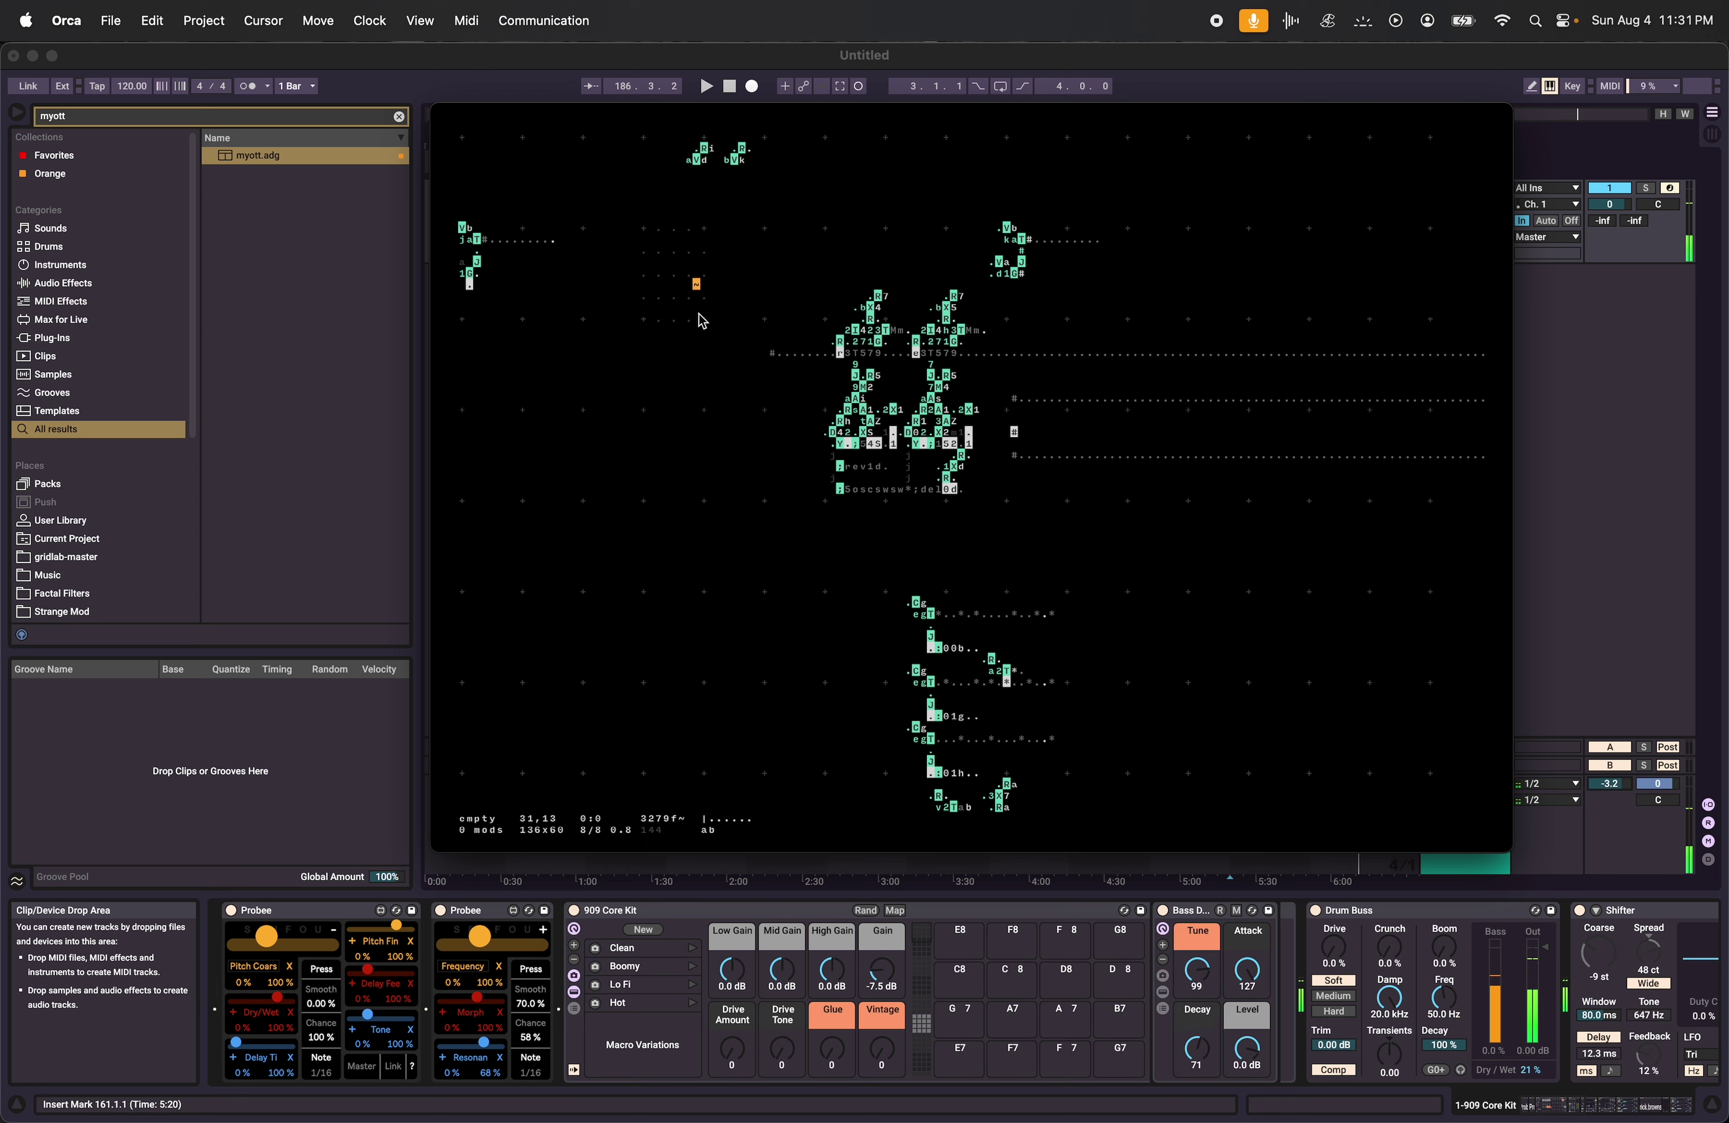
# Clear the Vb/Va copy at the grid's left edge and paste the block again at 2,8.
pyautogui.moveTo(544, 273); pyautogui.dragTo(403, 191)
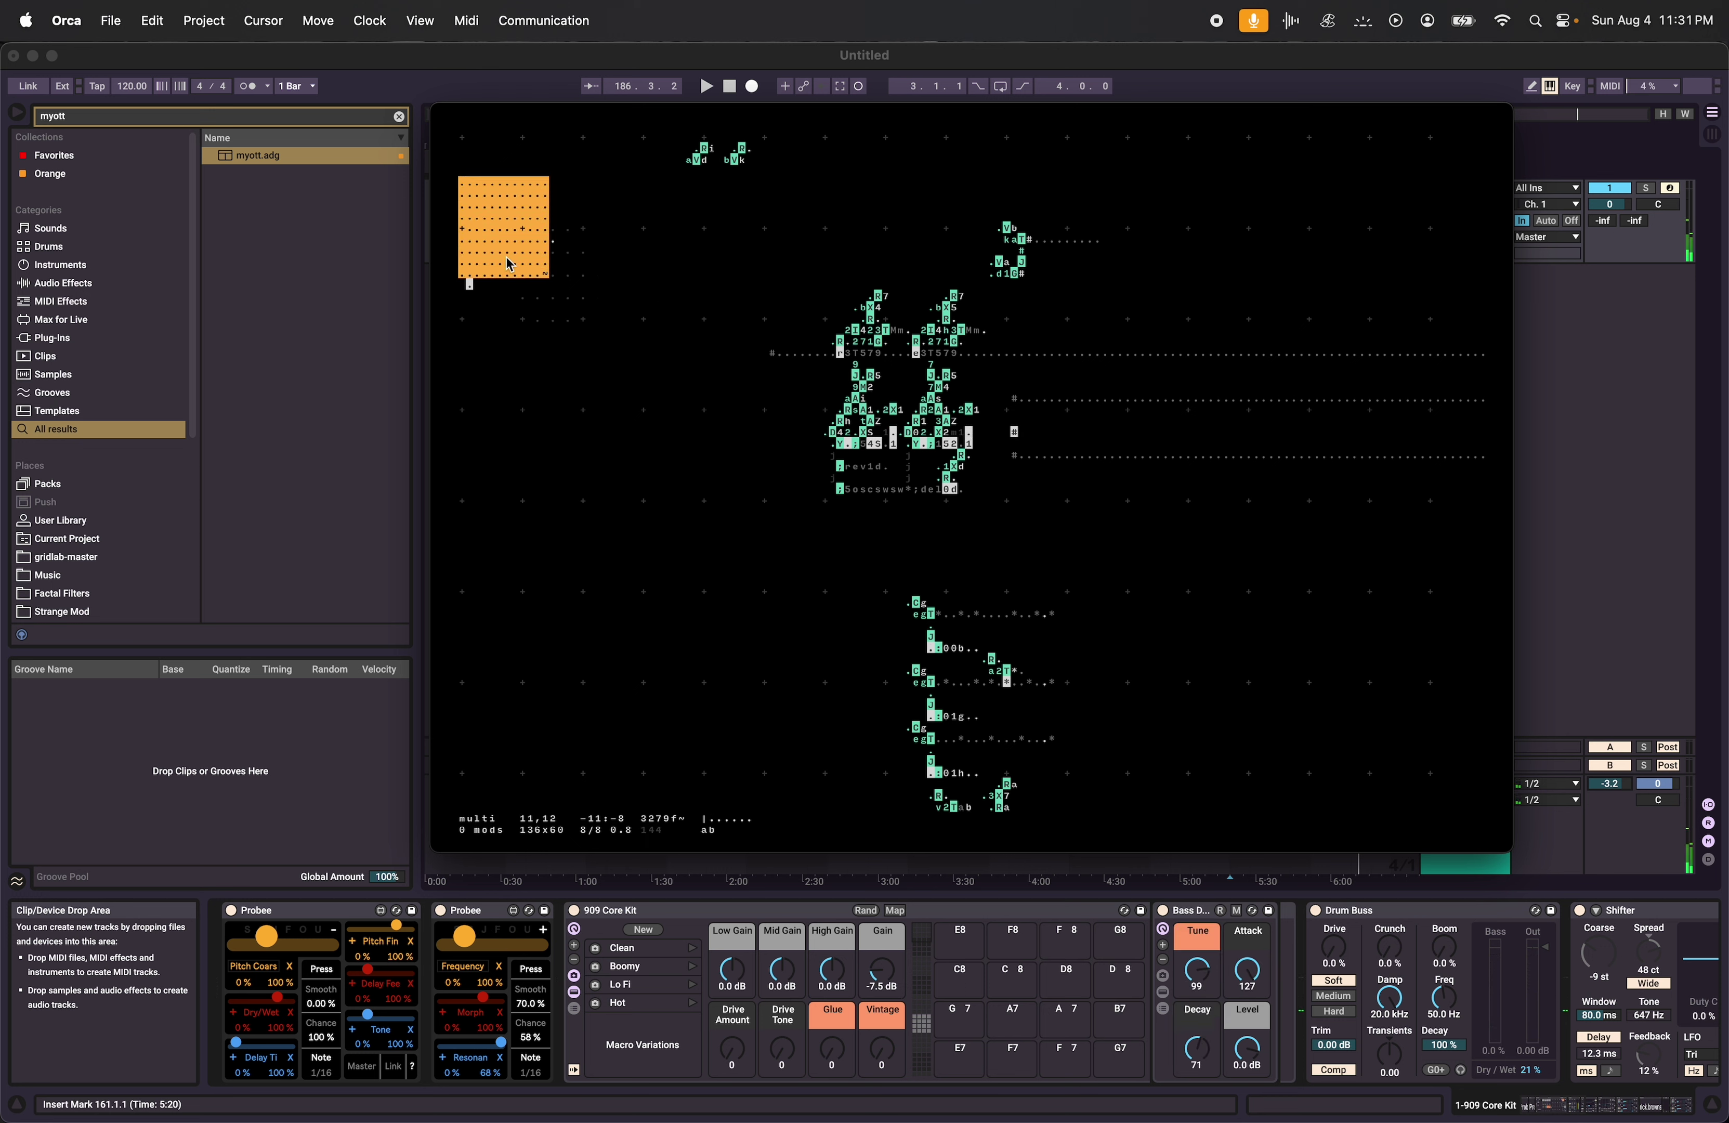
pyautogui.moveTo(560, 306); pyautogui.dragTo(410, 221)
pyautogui.click(475, 220)
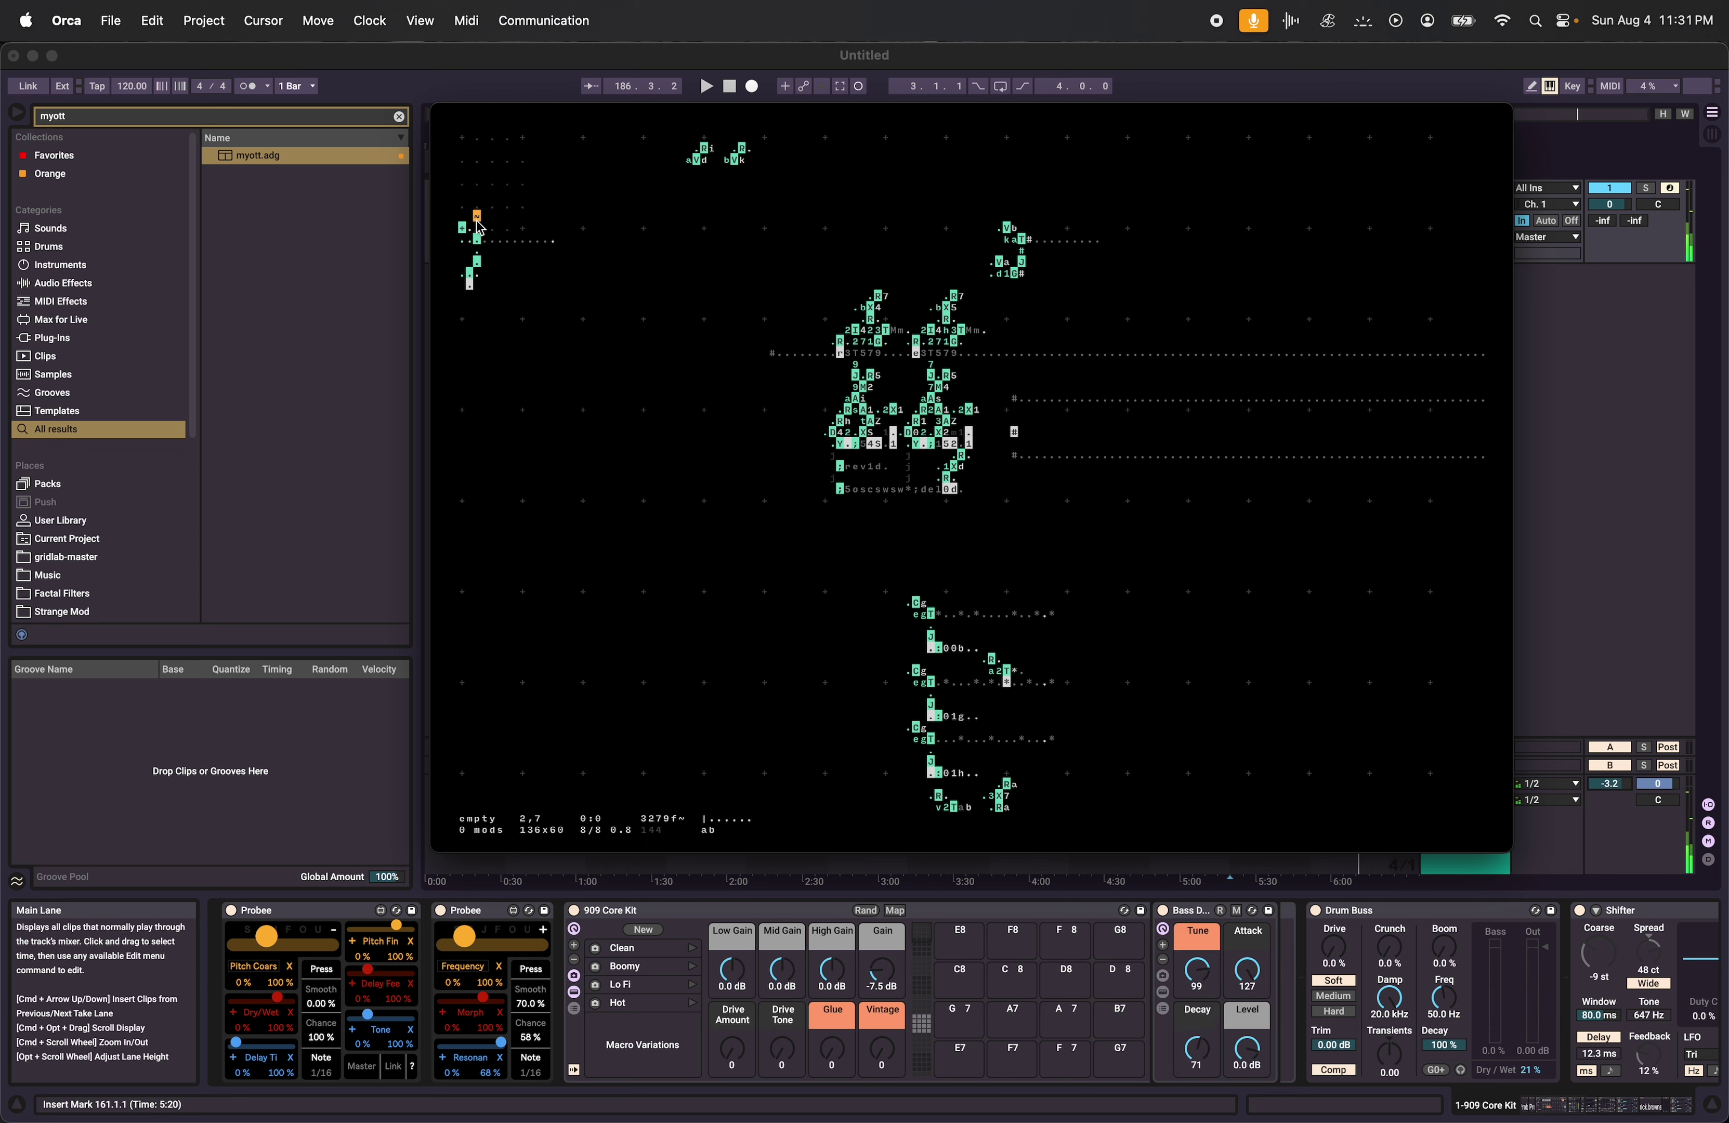
pyautogui.press('super+v')
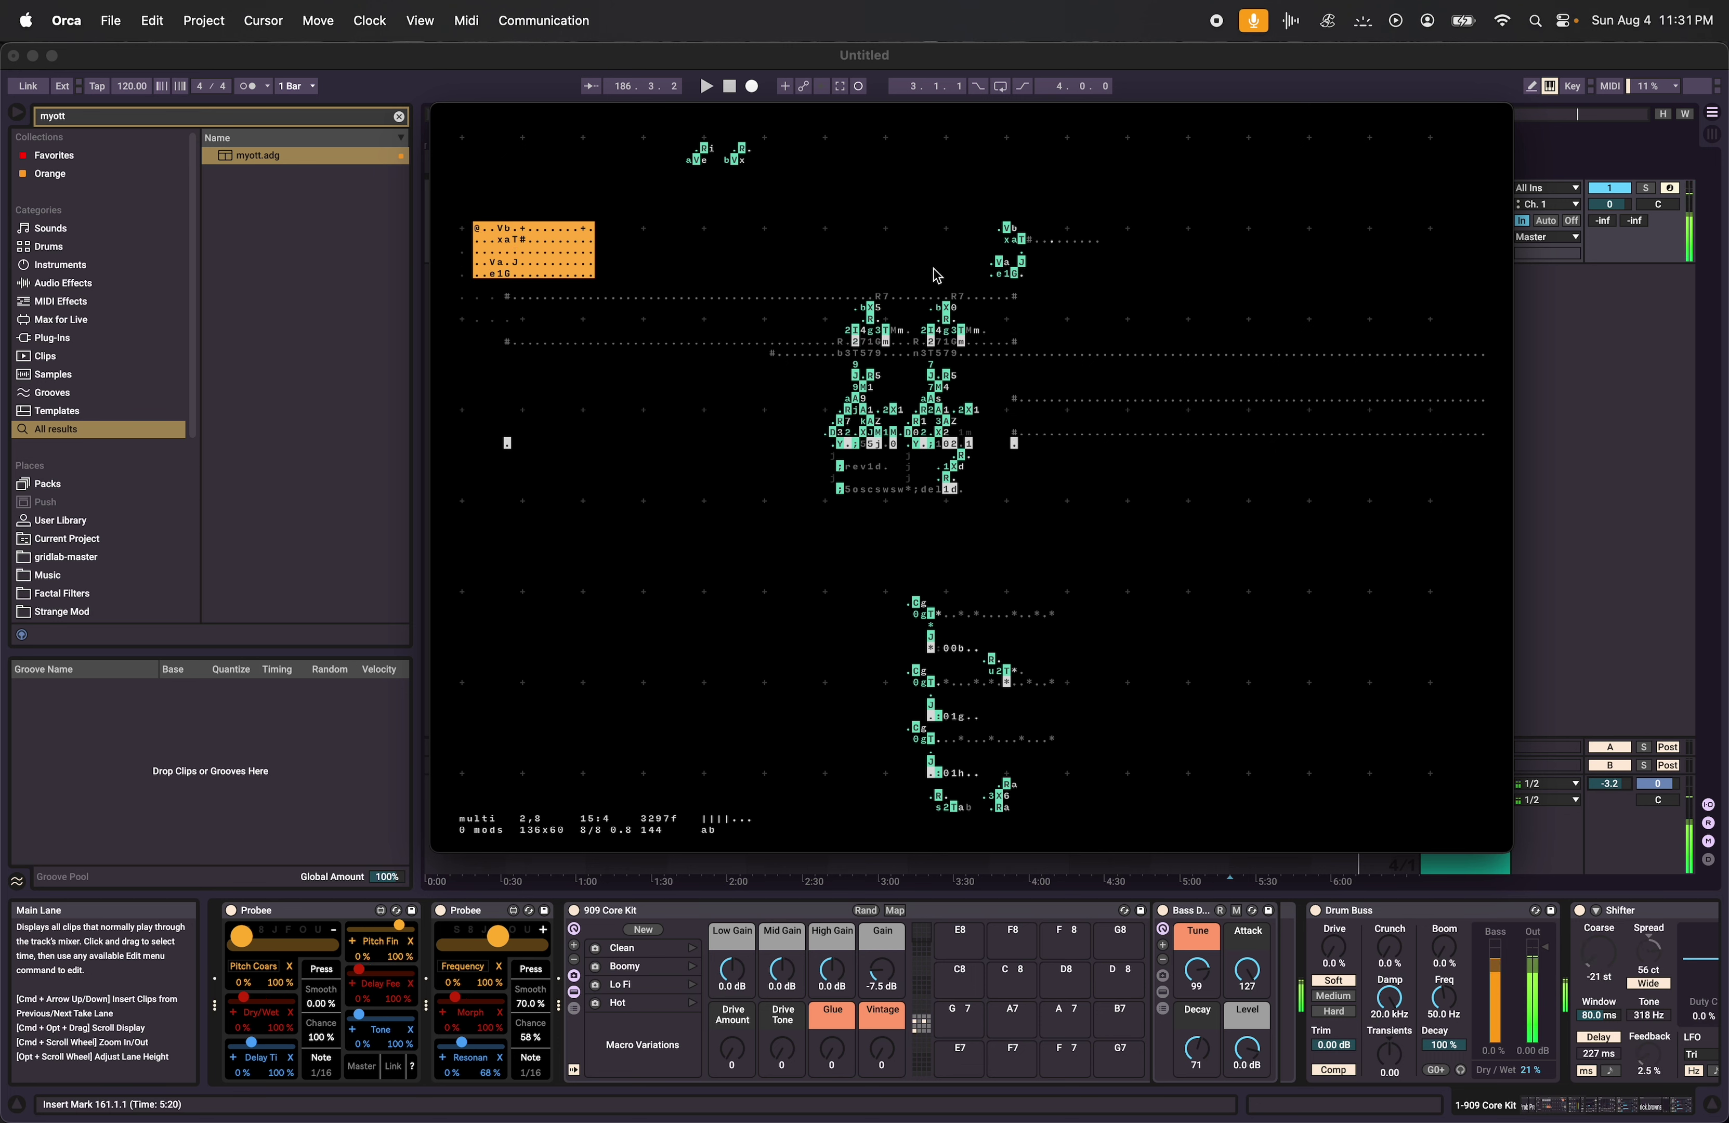
# Copy the drum sequencers with the bpm randomizer to 13,14, and clear the area beneath the right Vb/Va block.
pyautogui.moveTo(1062, 806); pyautogui.dragTo(877, 605)
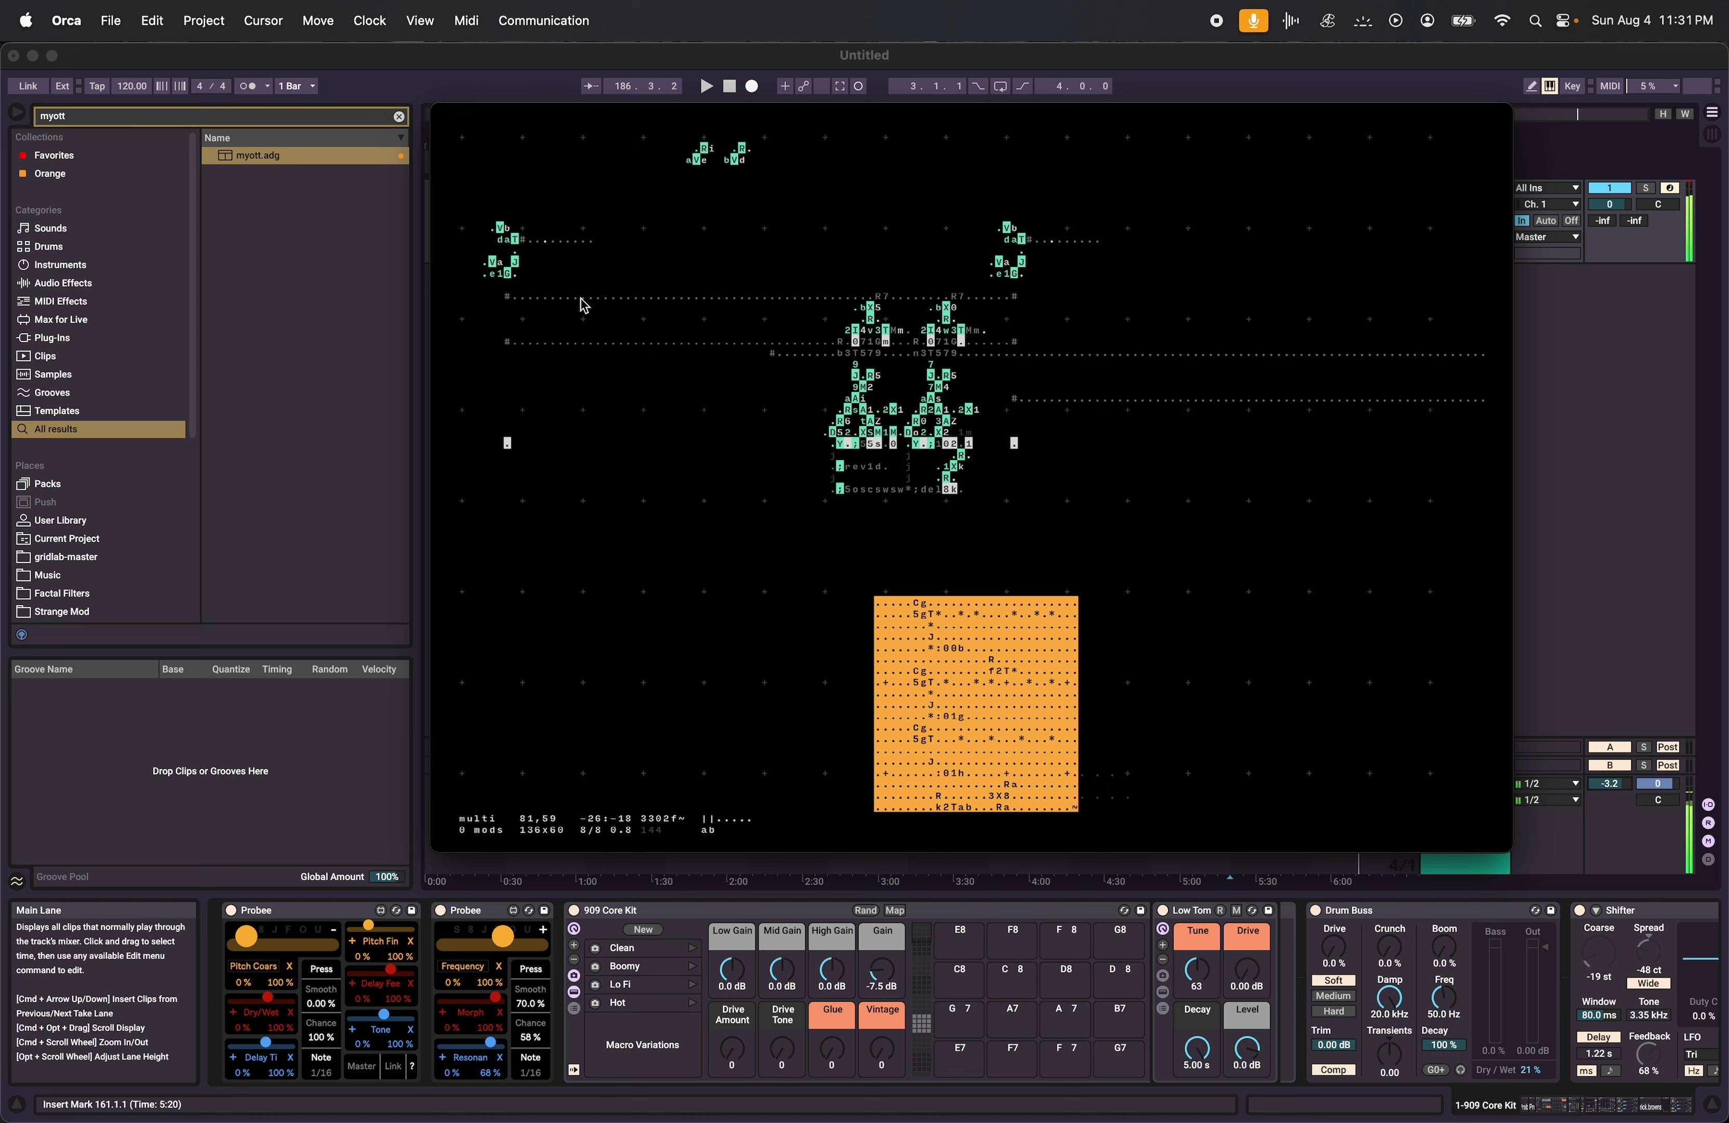
pyautogui.click(561, 298)
pyautogui.press('super+v')
pyautogui.click(901, 545)
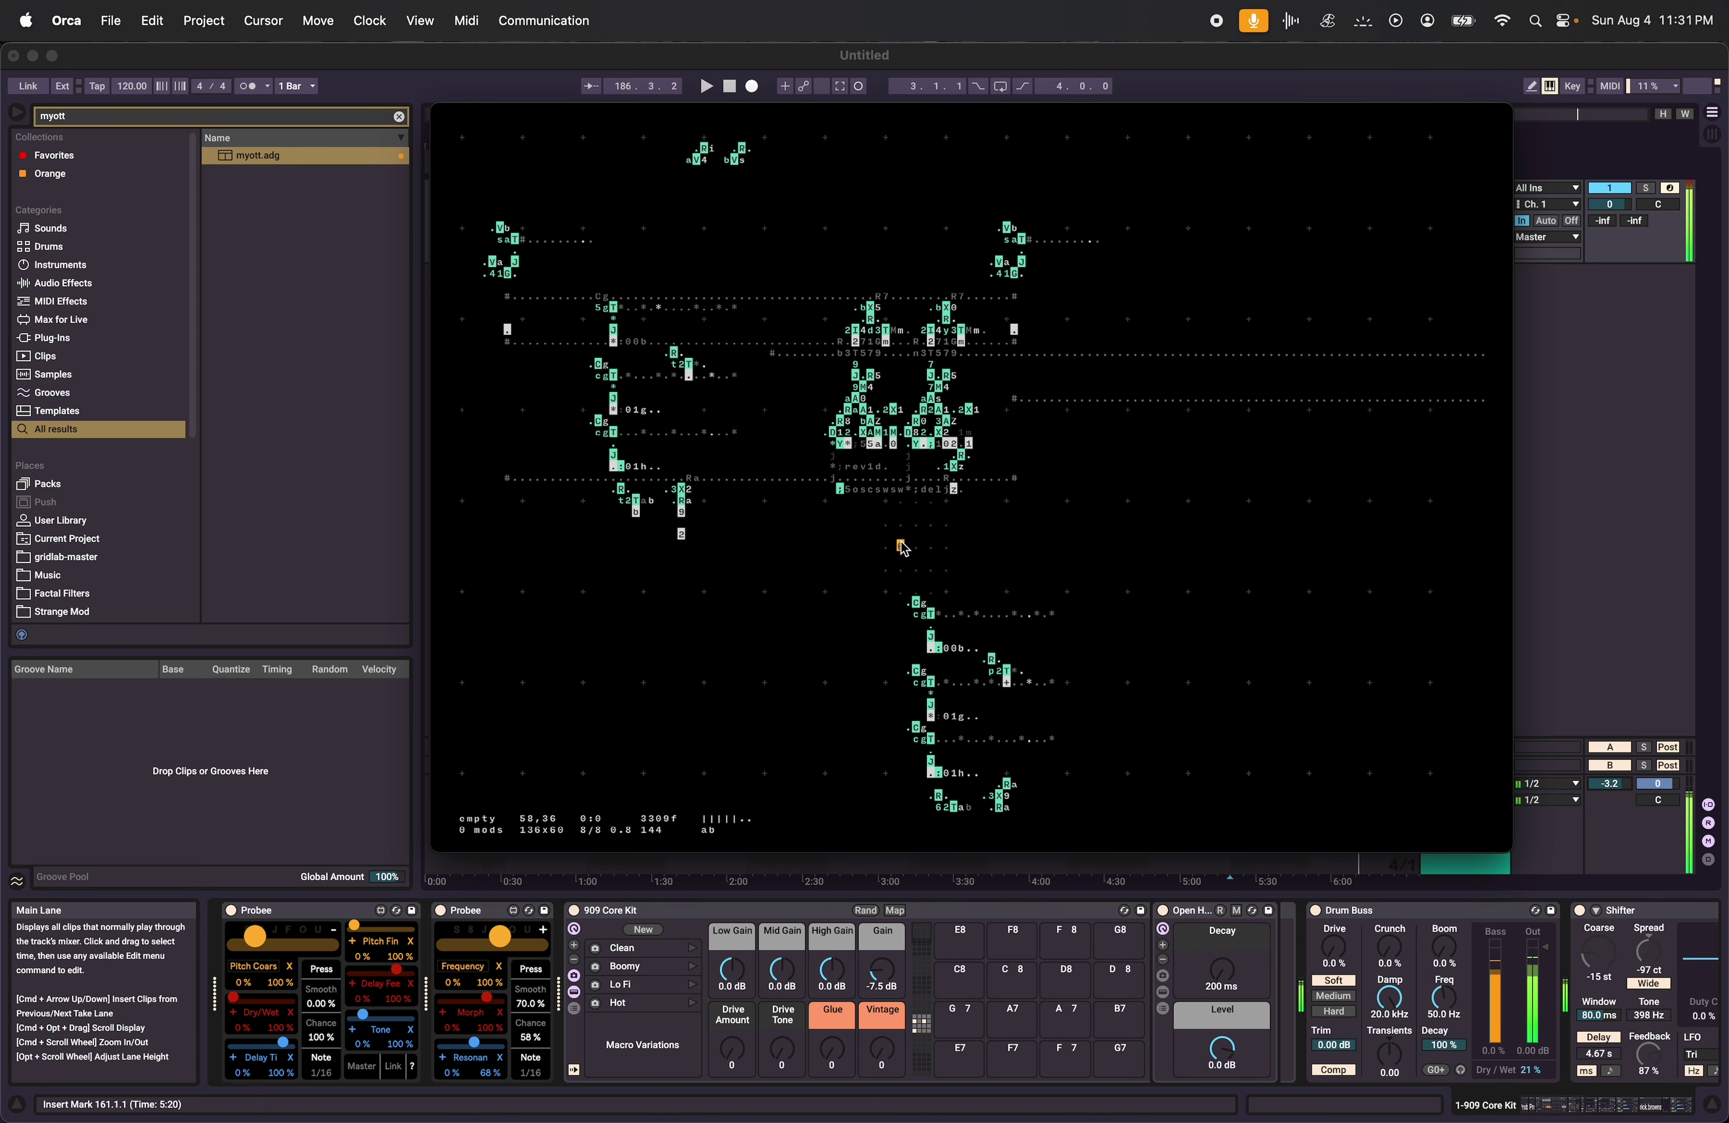
pyautogui.moveTo(1120, 499); pyautogui.dragTo(1012, 300)
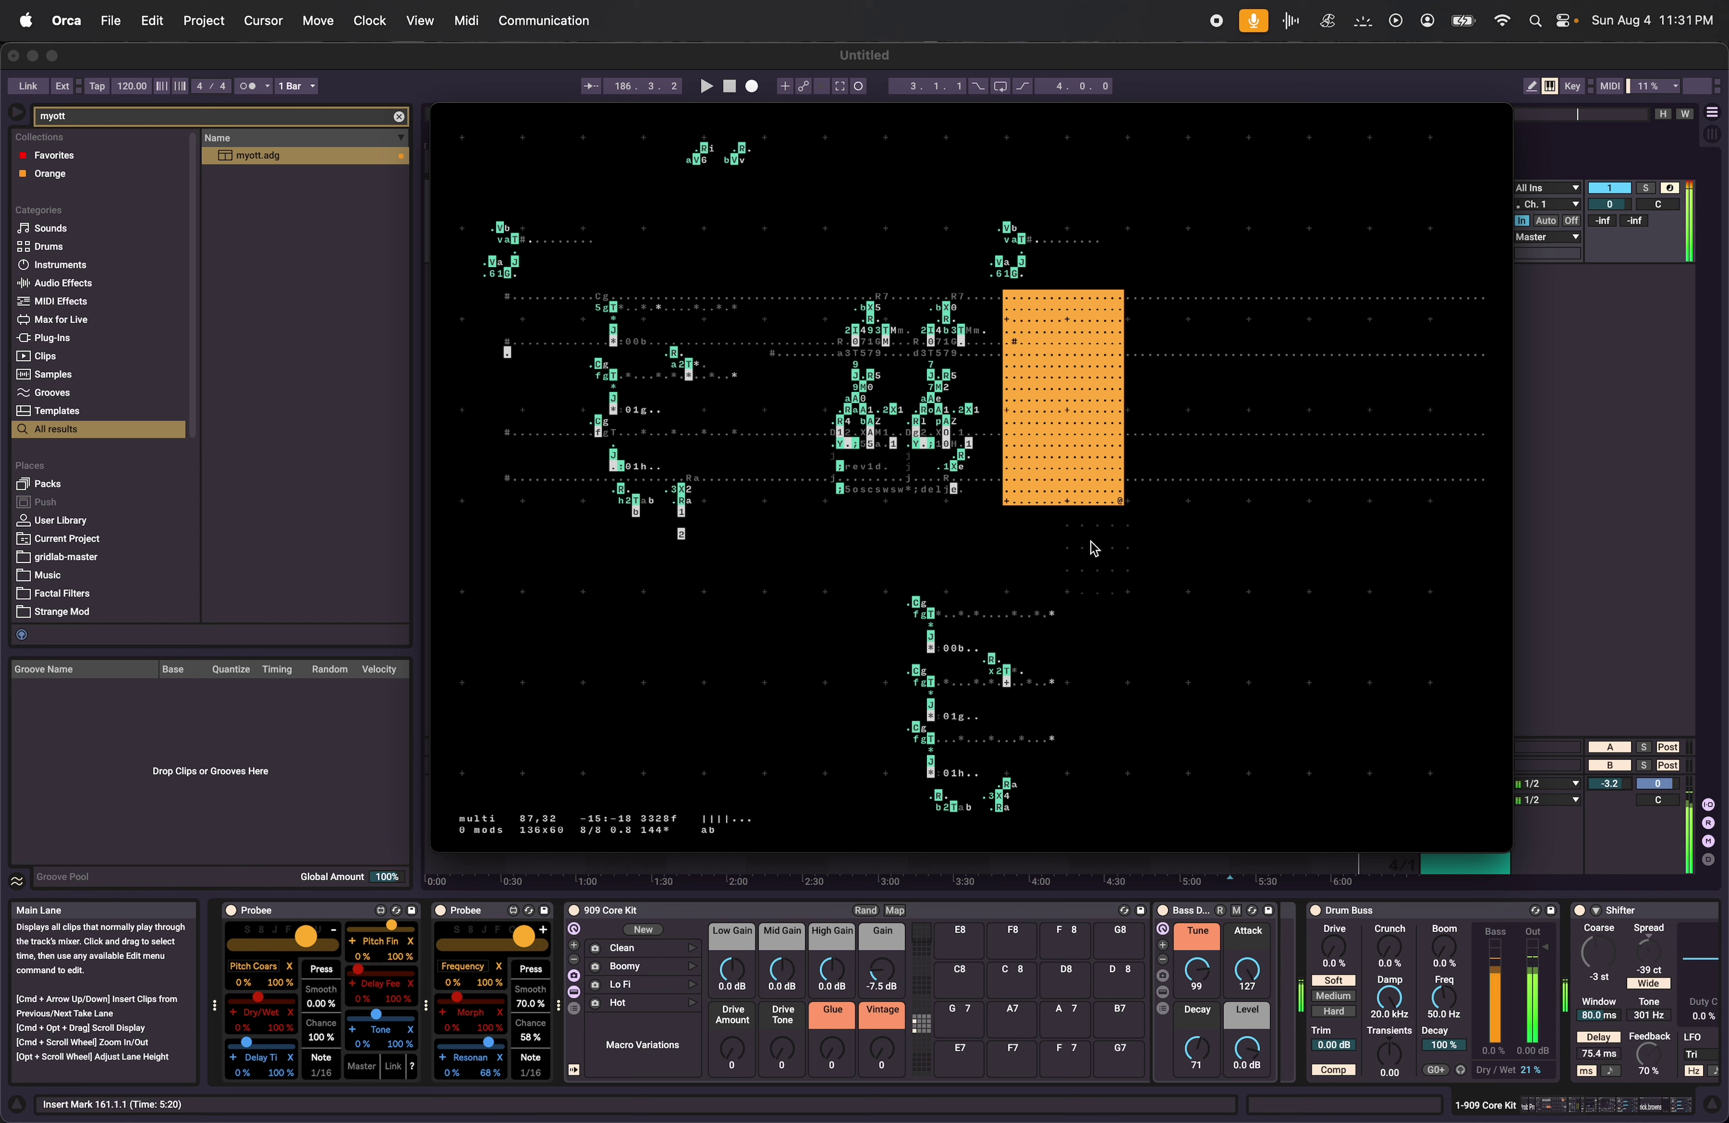
pyautogui.click(1105, 556)
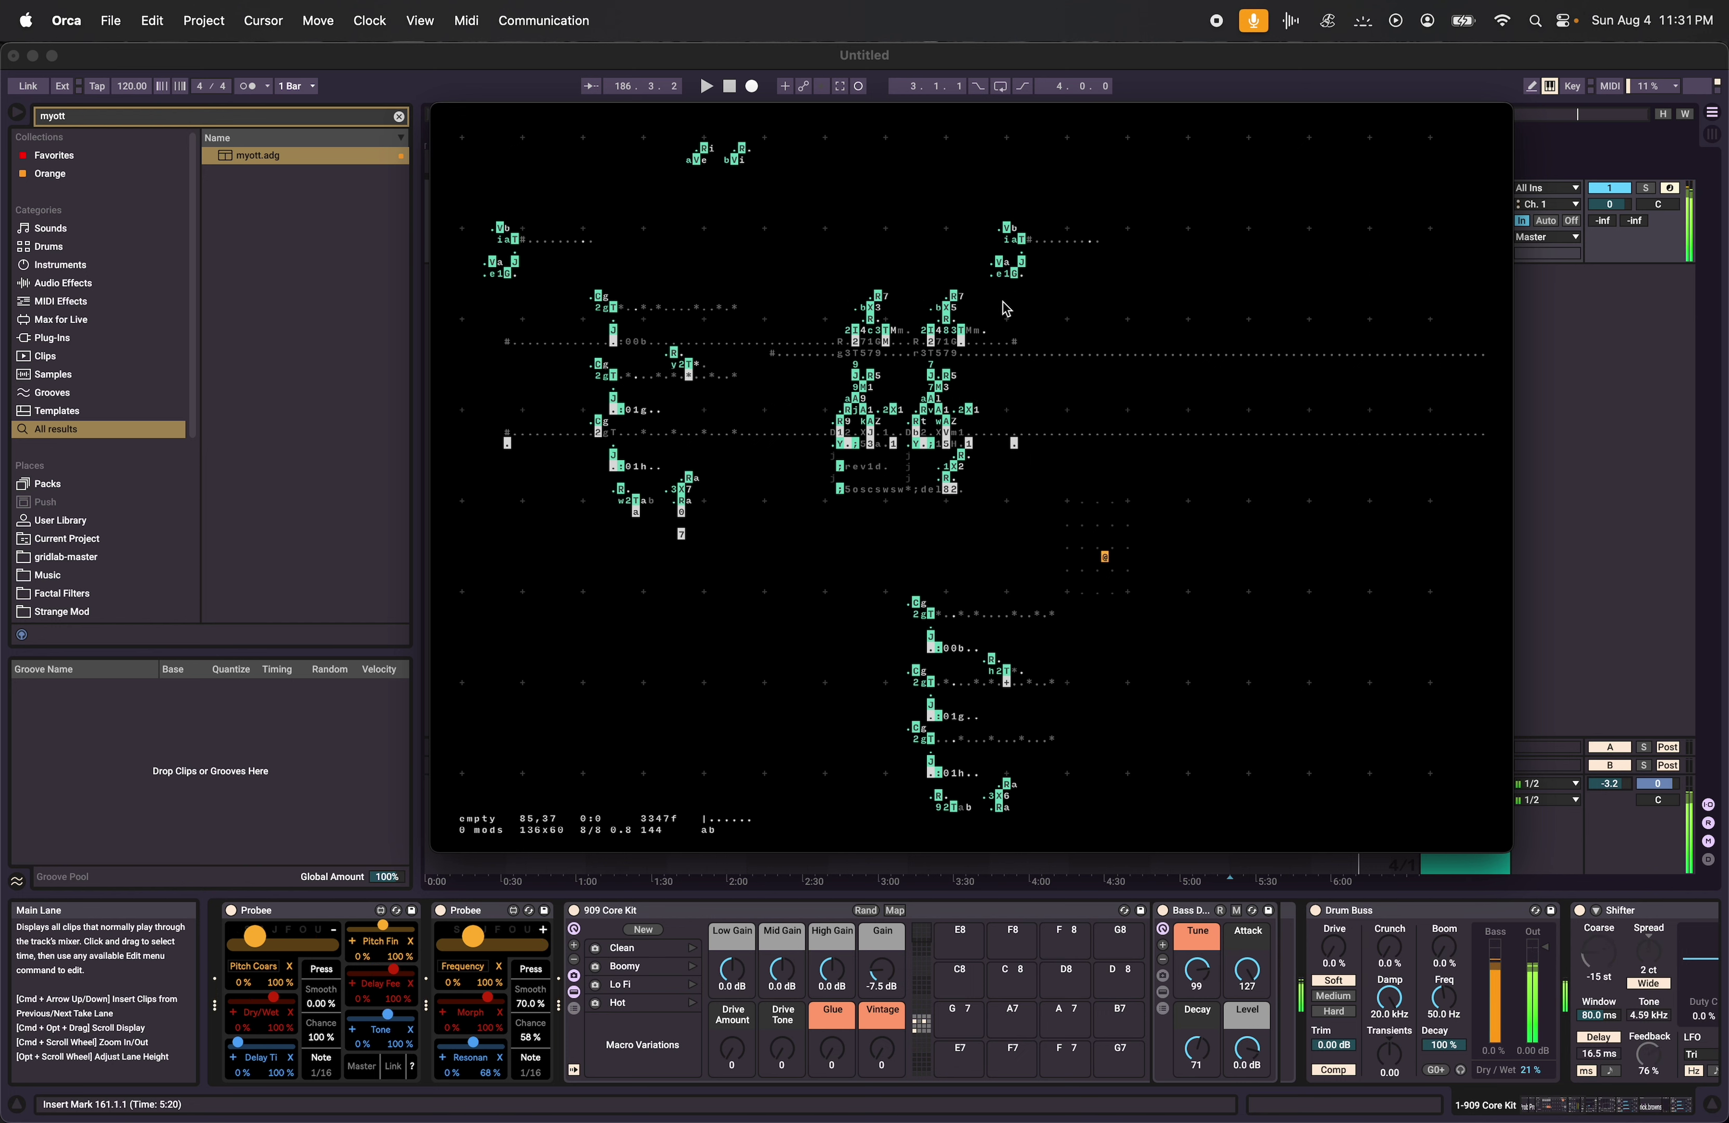
# Move the left Vb/Va block up one row.
pyautogui.moveTo(985, 277); pyautogui.dragTo(733, 275)
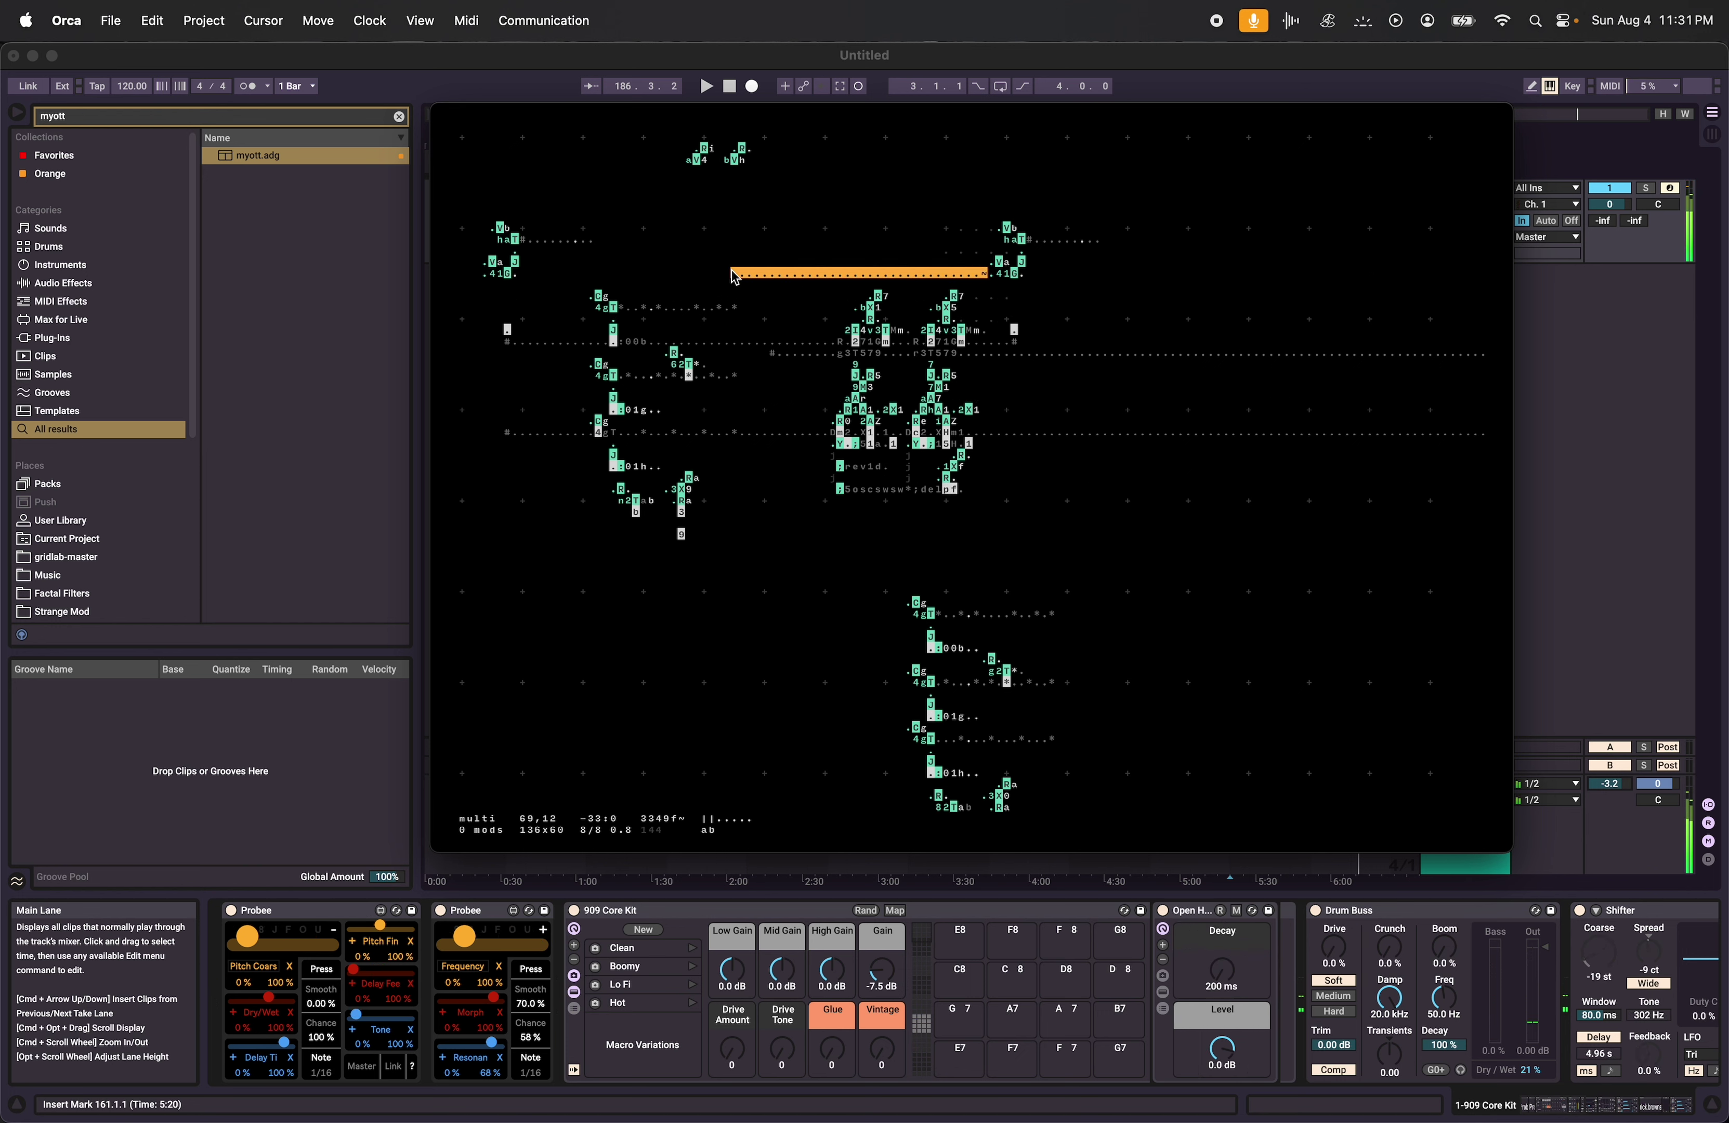
pyautogui.moveTo(538, 263); pyautogui.dragTo(986, 272)
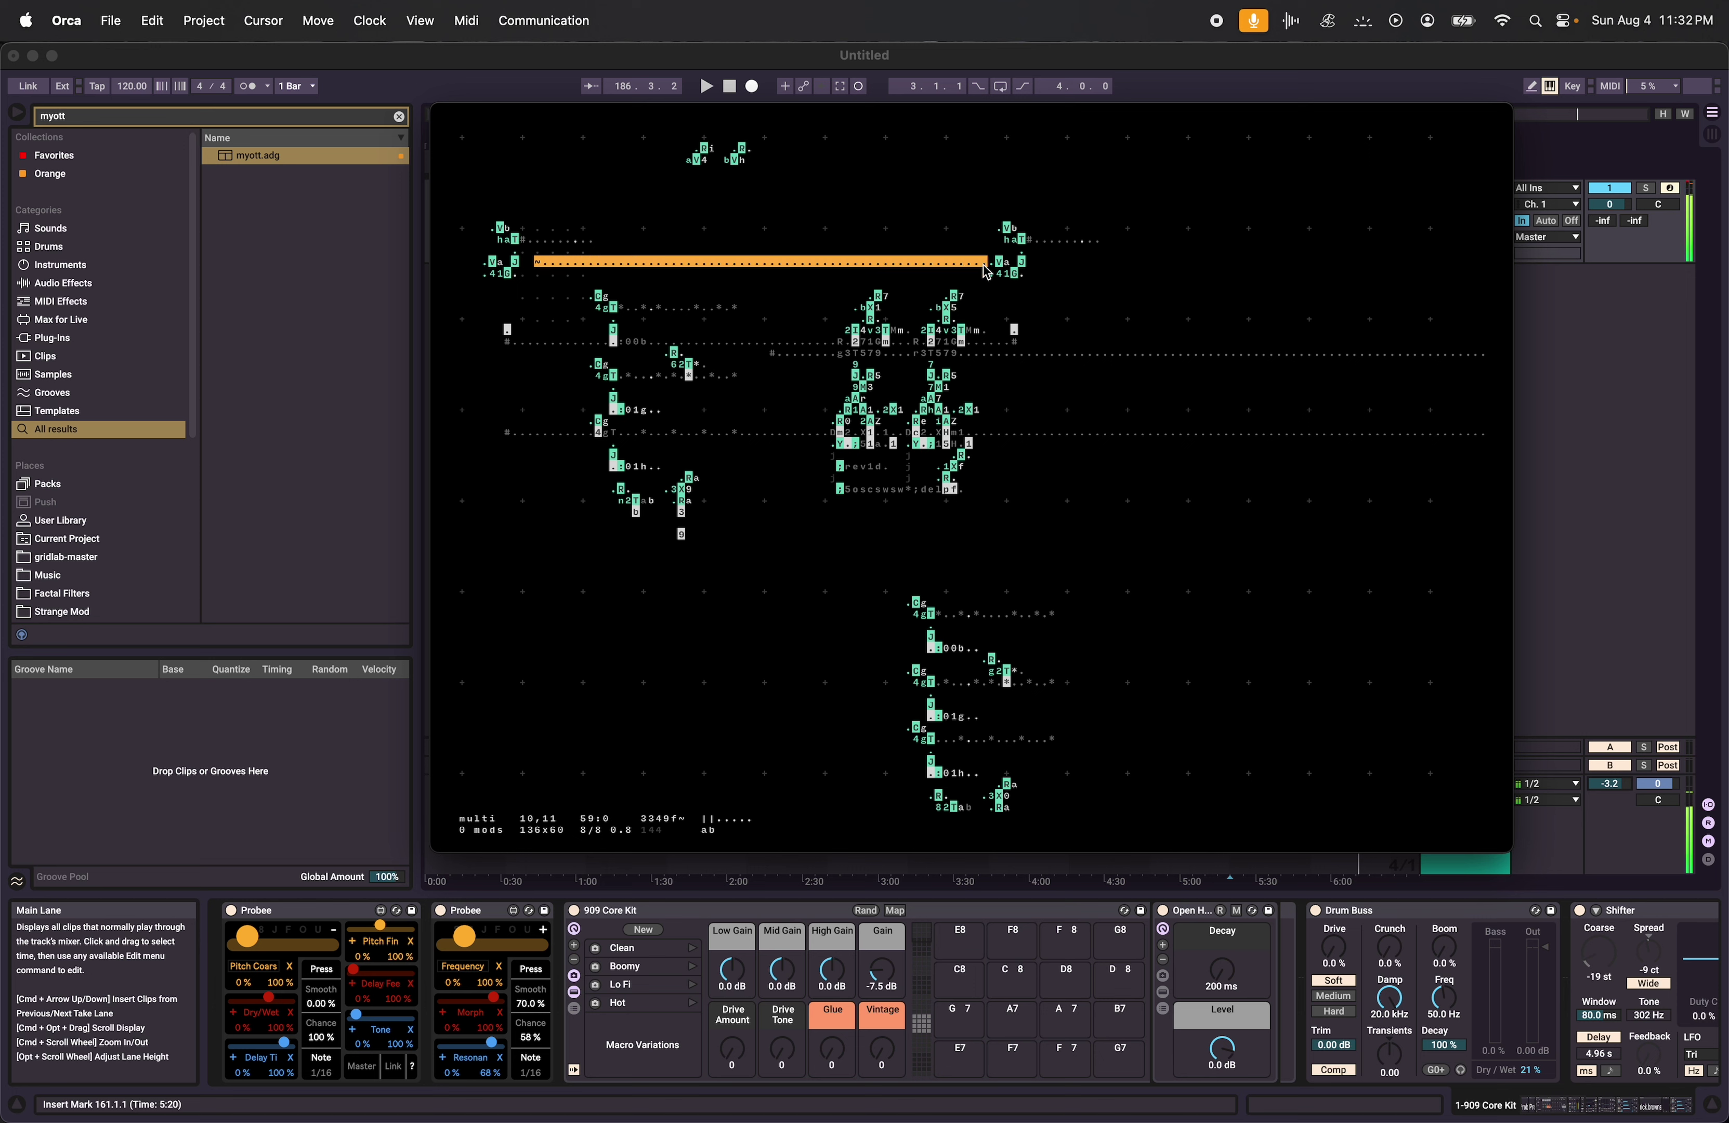
pyautogui.click(546, 274)
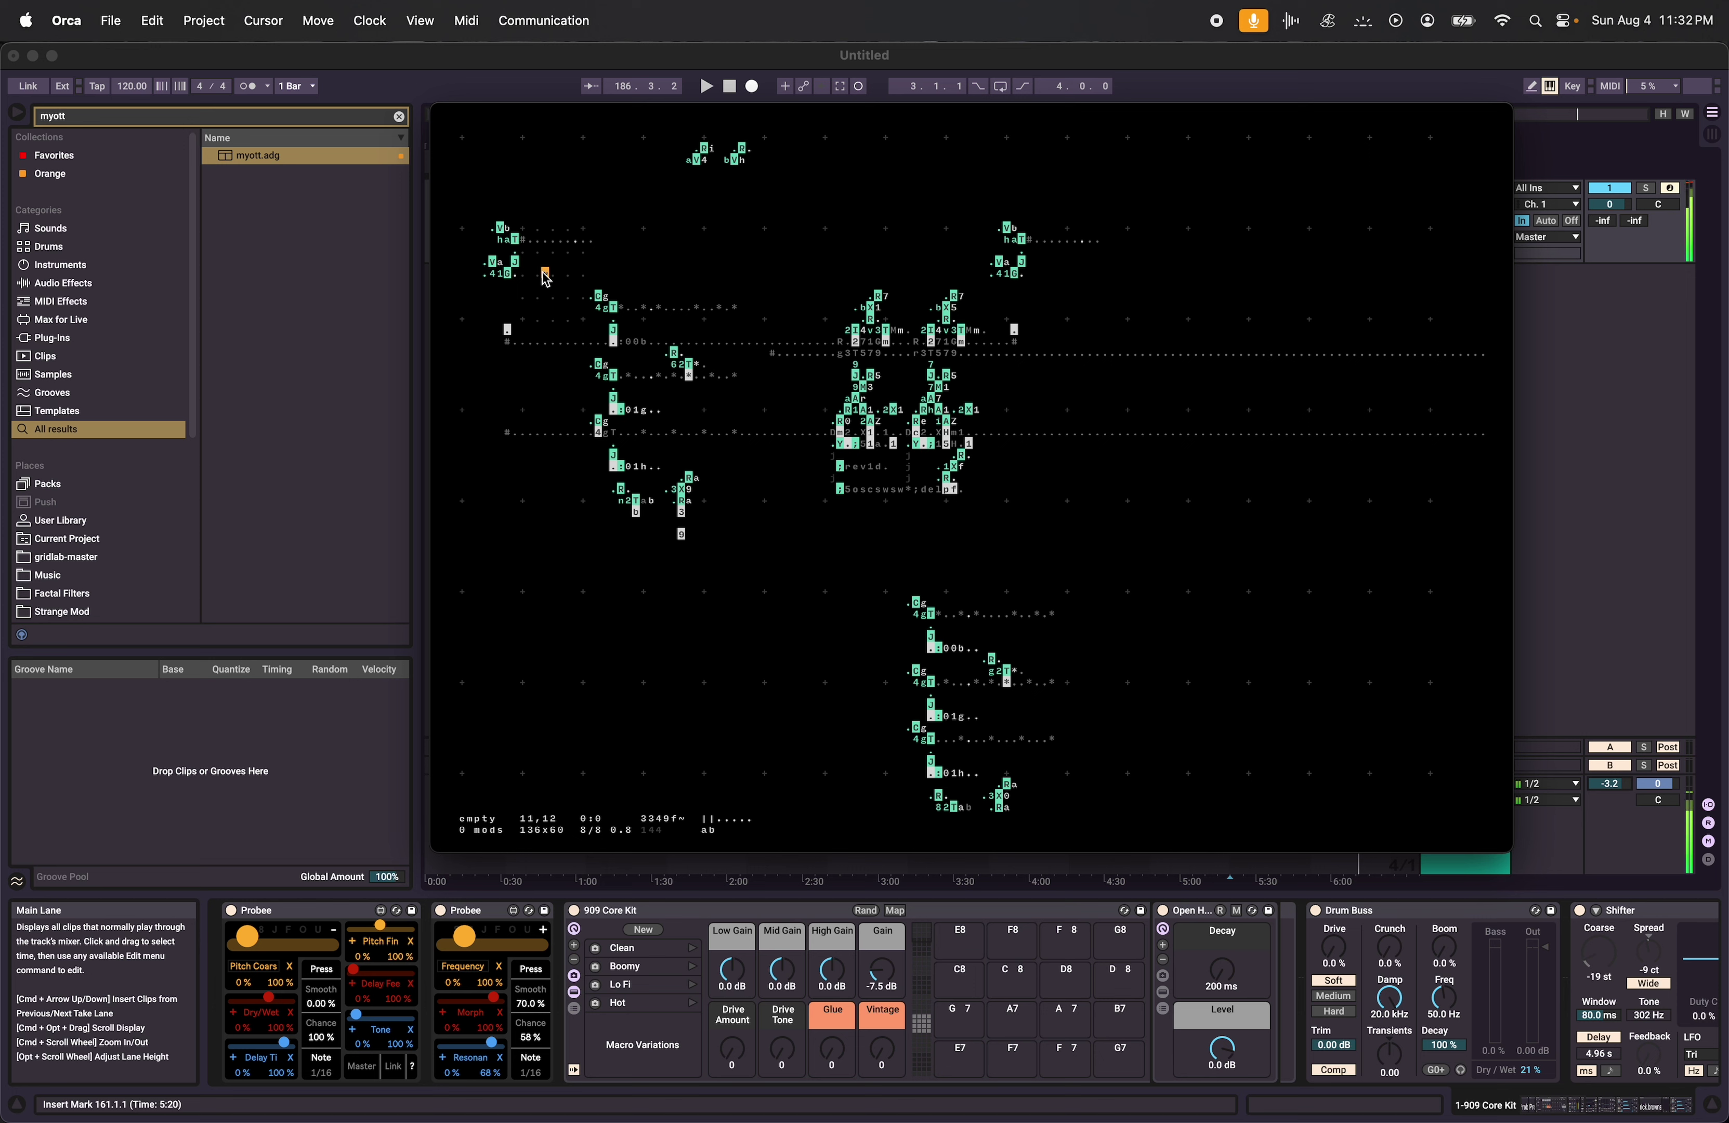
pyautogui.moveTo(593, 277); pyautogui.dragTo(481, 235)
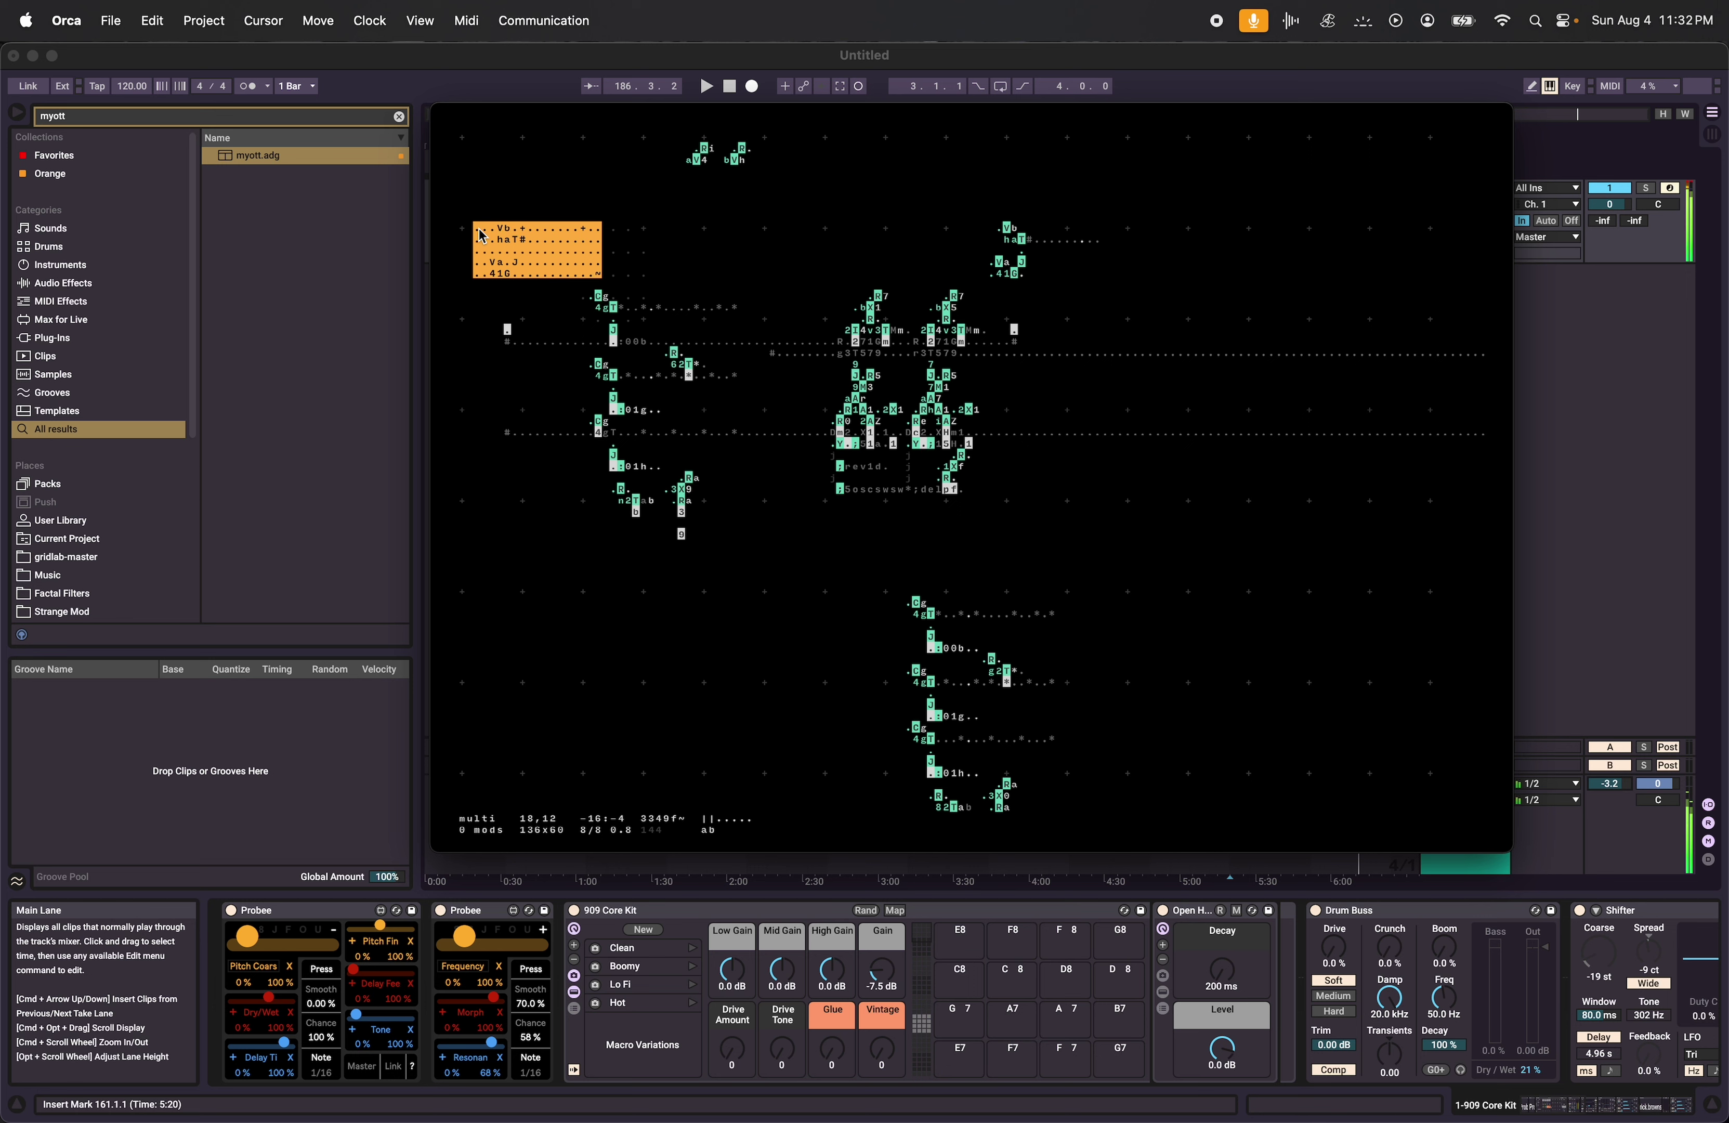
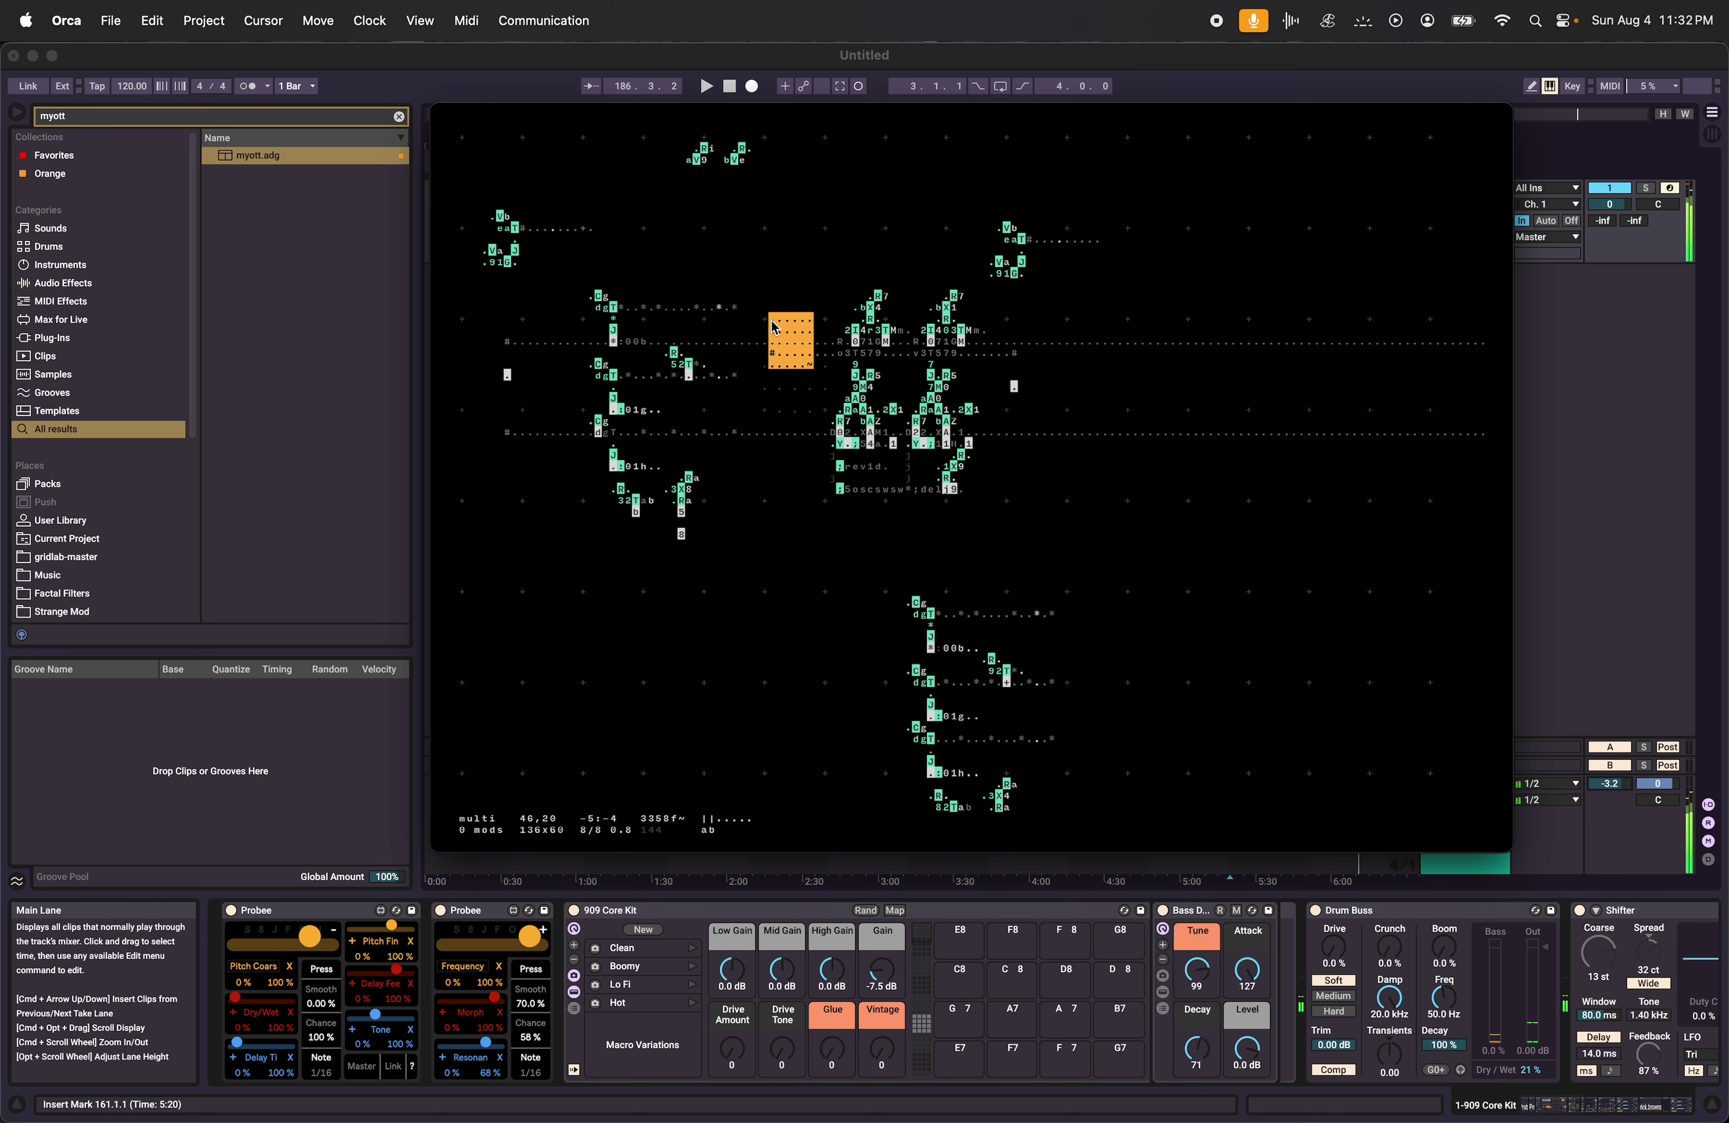
# Clear the stray # characters on both sides of the Pilot pattern.
pyautogui.moveTo(1033, 413); pyautogui.dragTo(1002, 337)
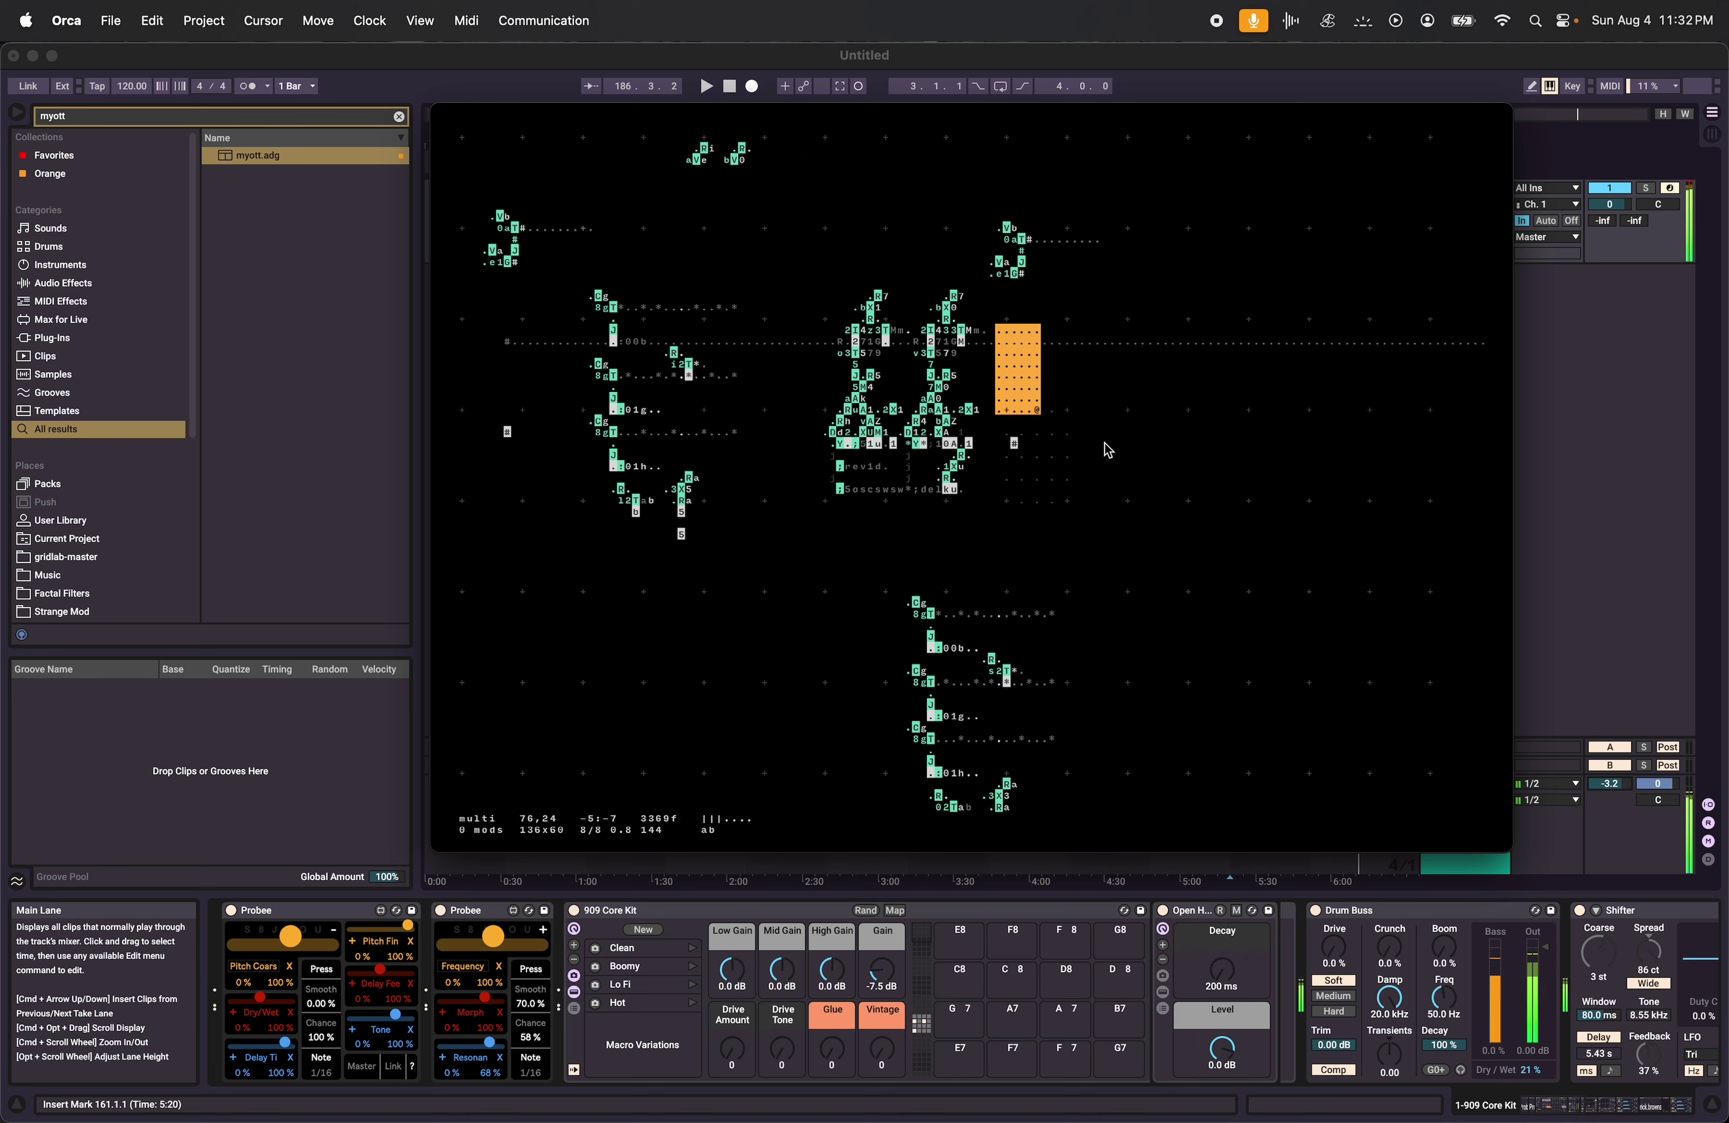
pyautogui.click(1151, 466)
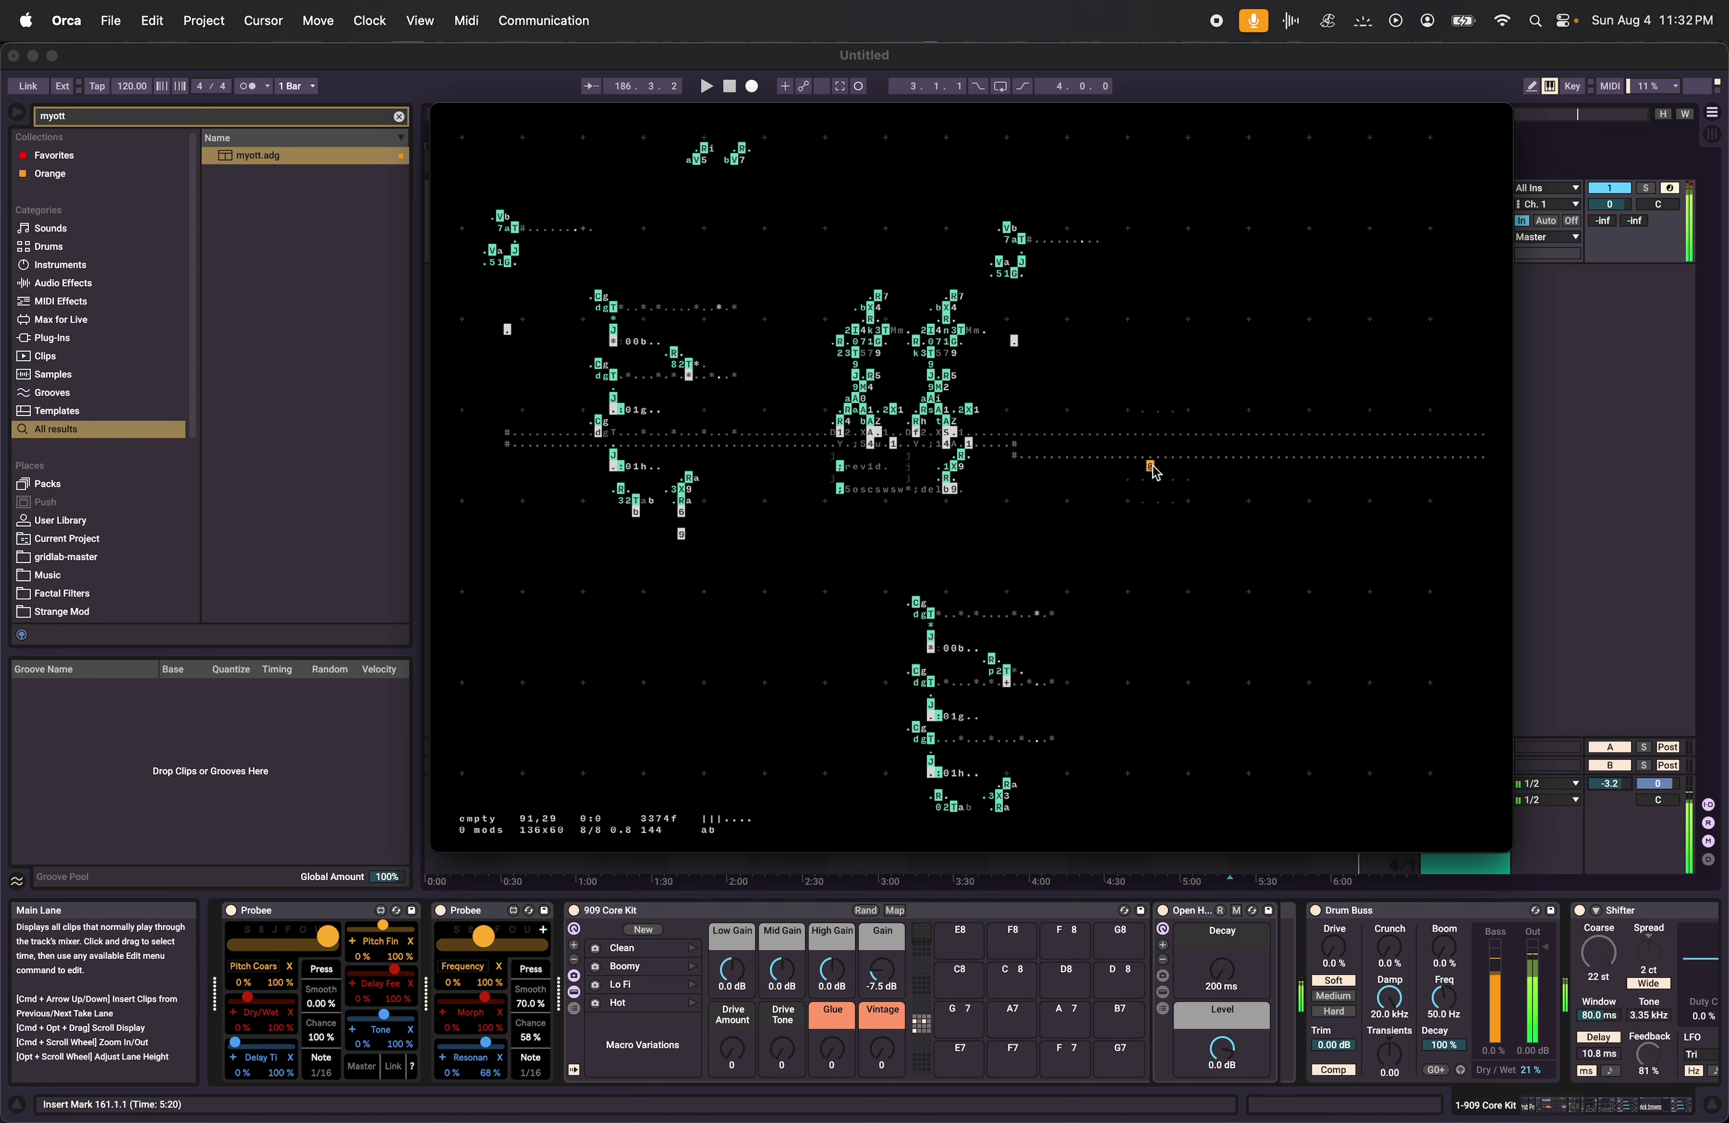
pyautogui.click(1015, 455)
pyautogui.click(1120, 522)
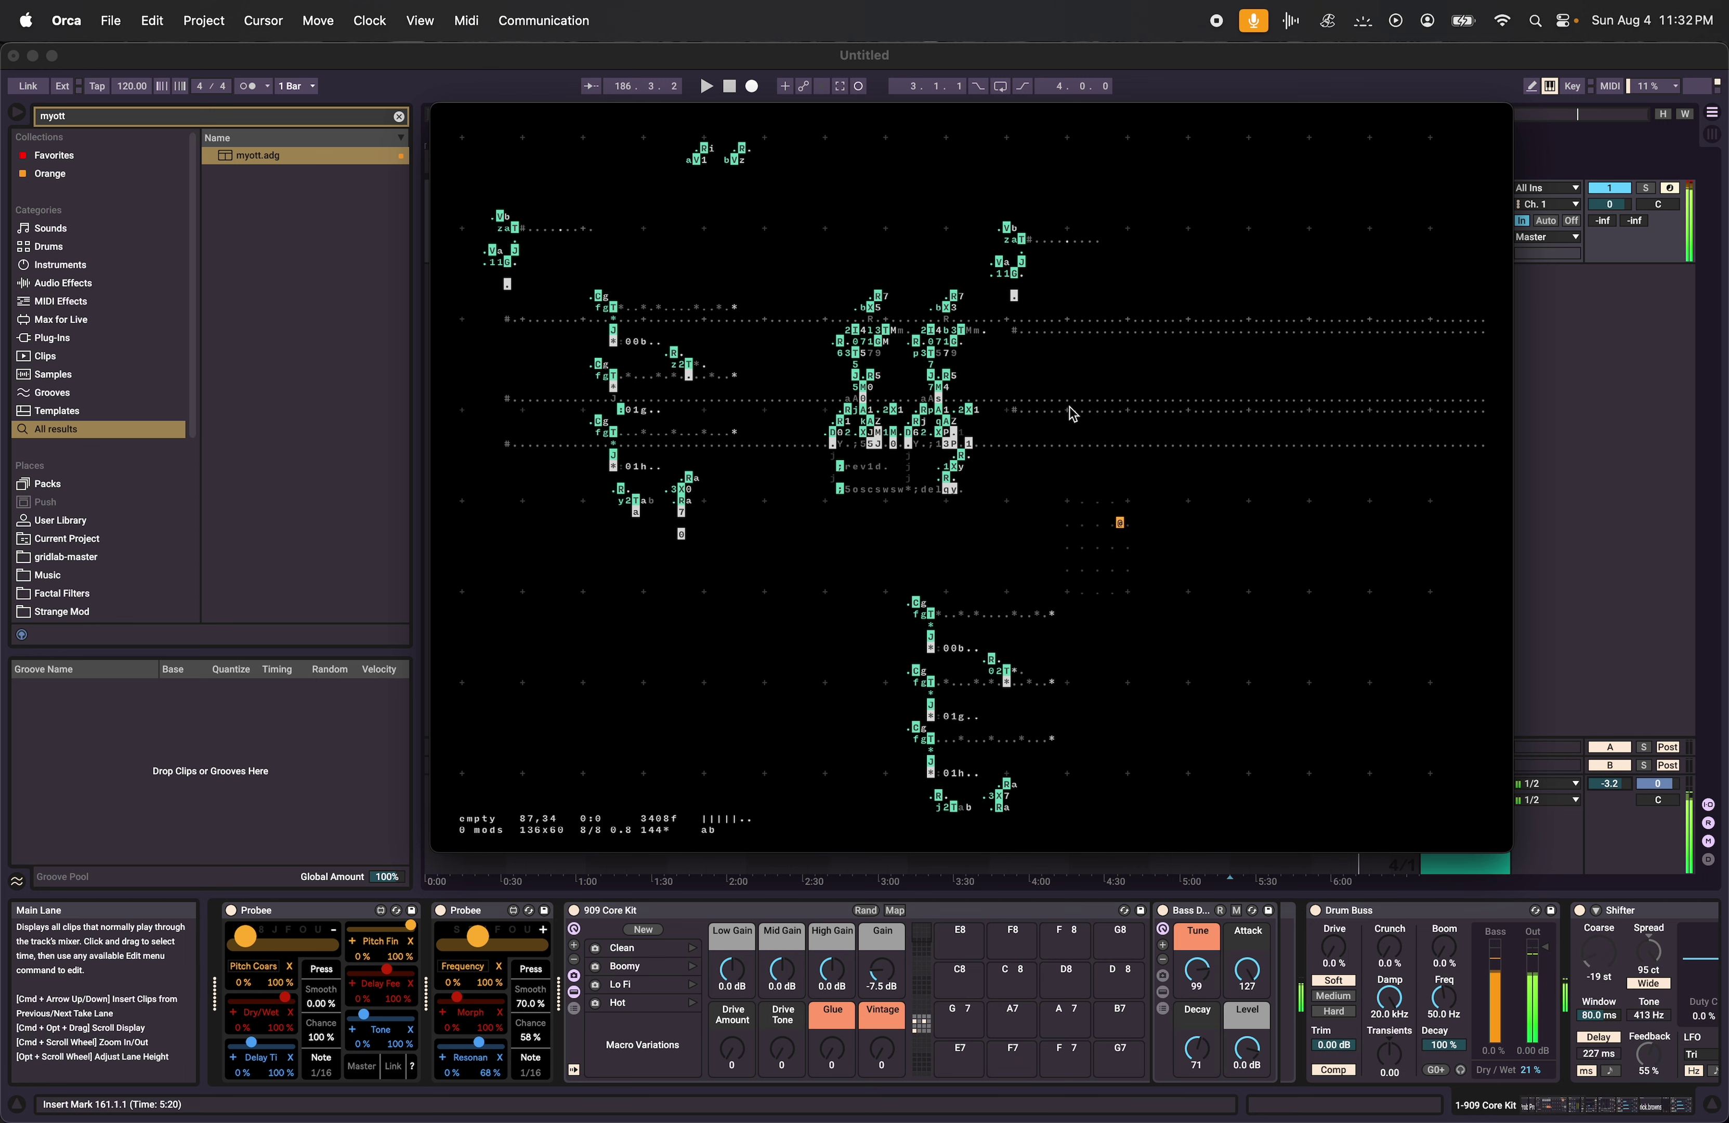
# Delete the right Vb/Va block and the original drum sequencers with the bpm randomizer beneath the Pilot pattern.
pyautogui.moveTo(1144, 423); pyautogui.dragTo(996, 208)
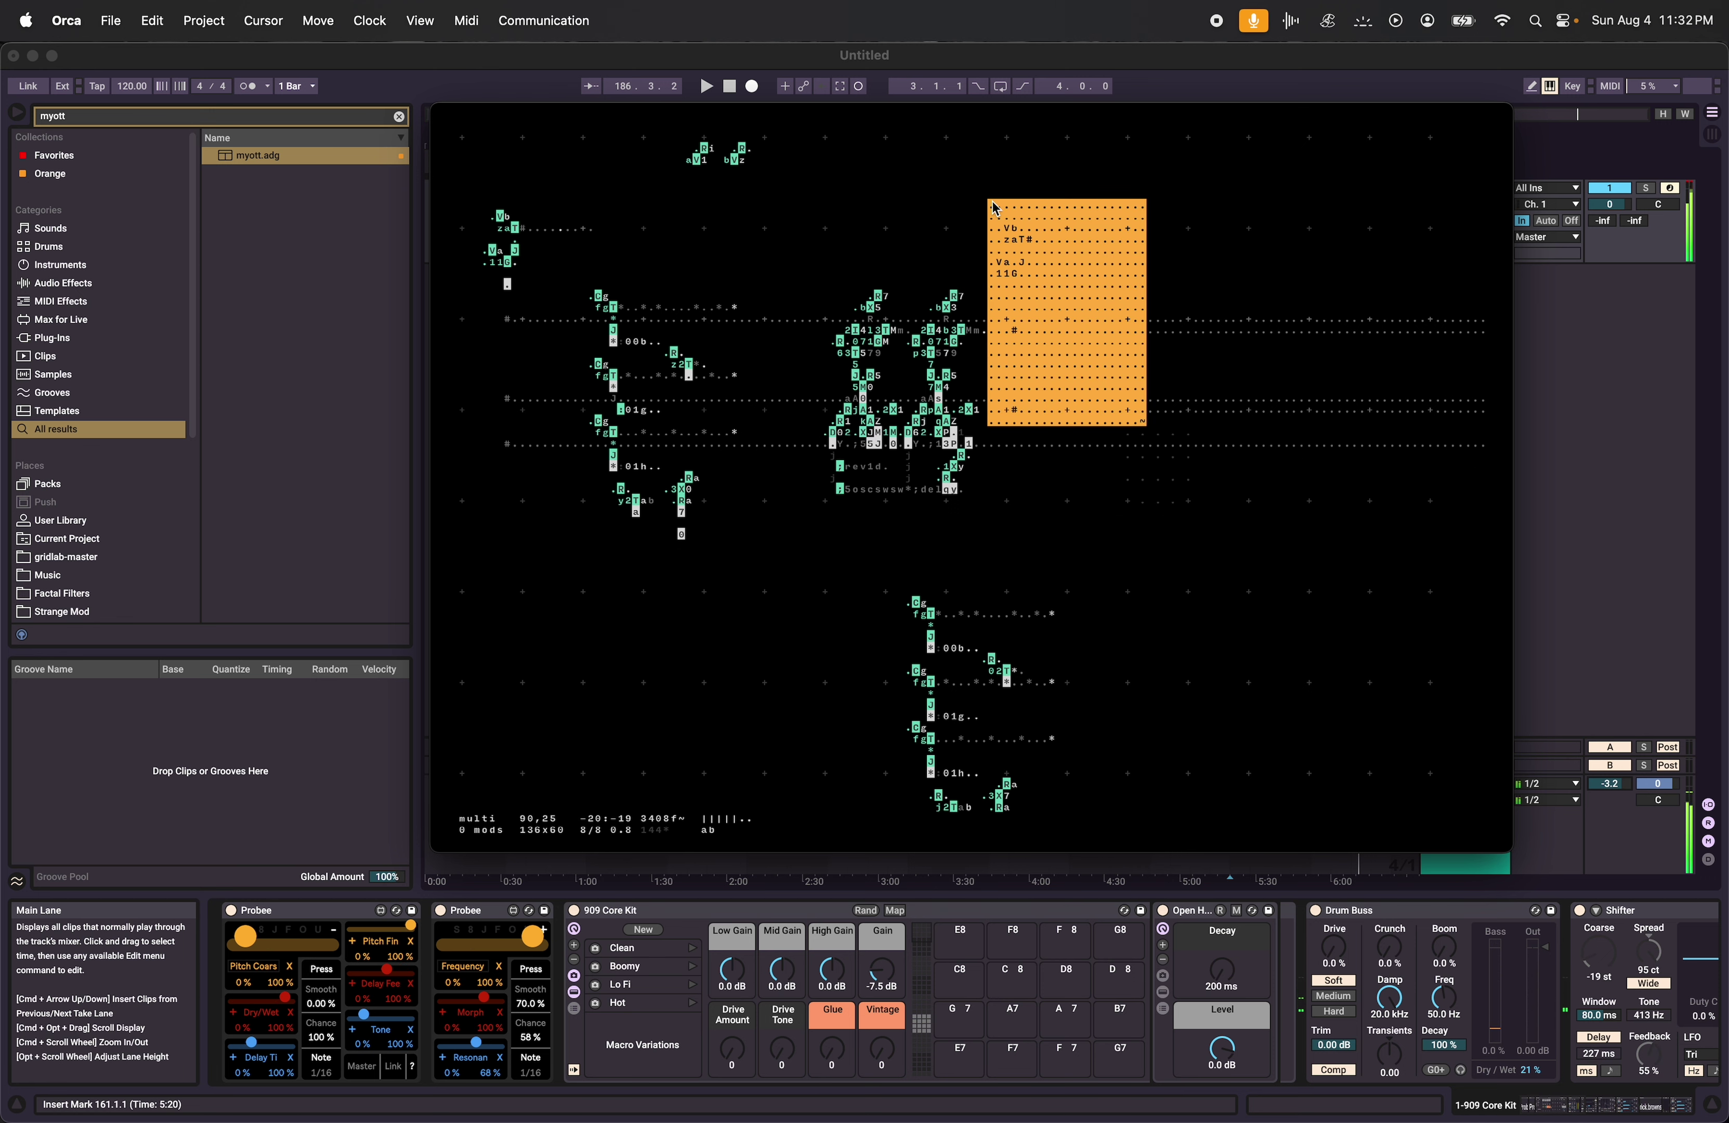
pyautogui.moveTo(1130, 796); pyautogui.dragTo(1284, 1028)
pyautogui.click(1185, 636)
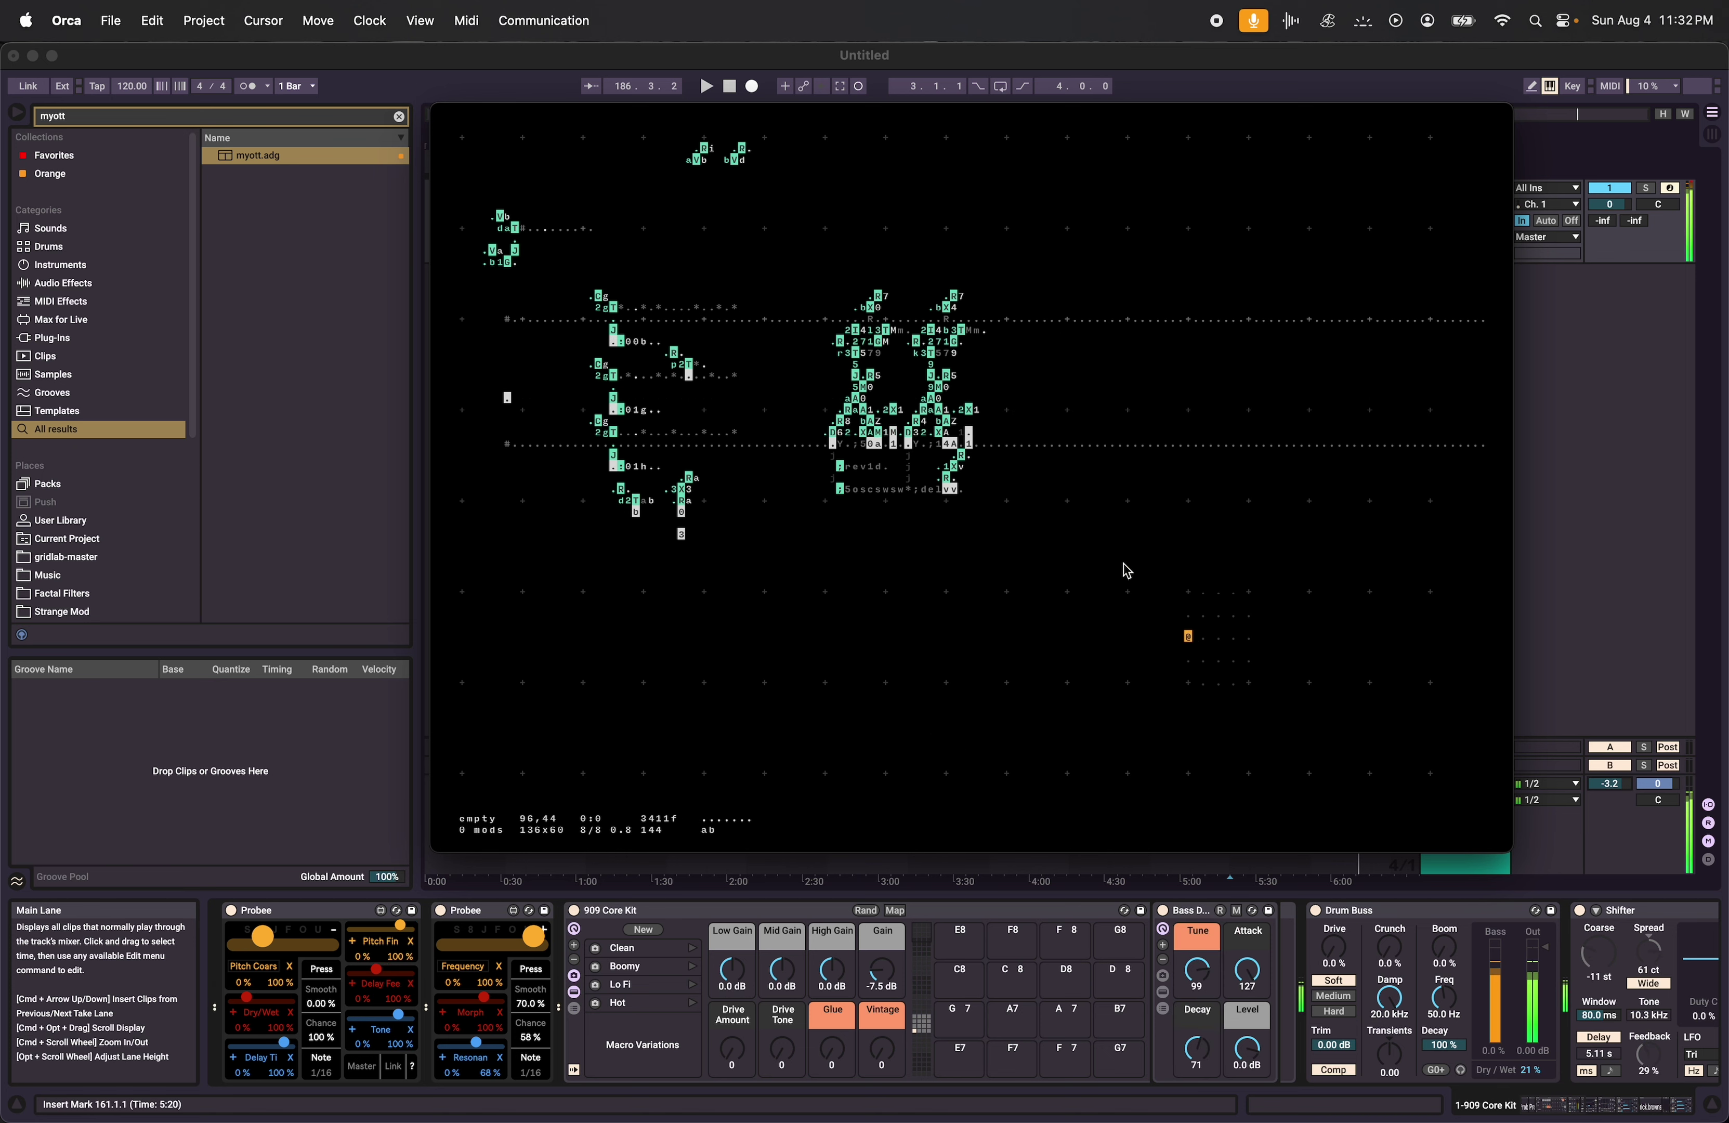
pyautogui.moveTo(1123, 572); pyautogui.dragTo(459, 161)
pyautogui.click(787, 182)
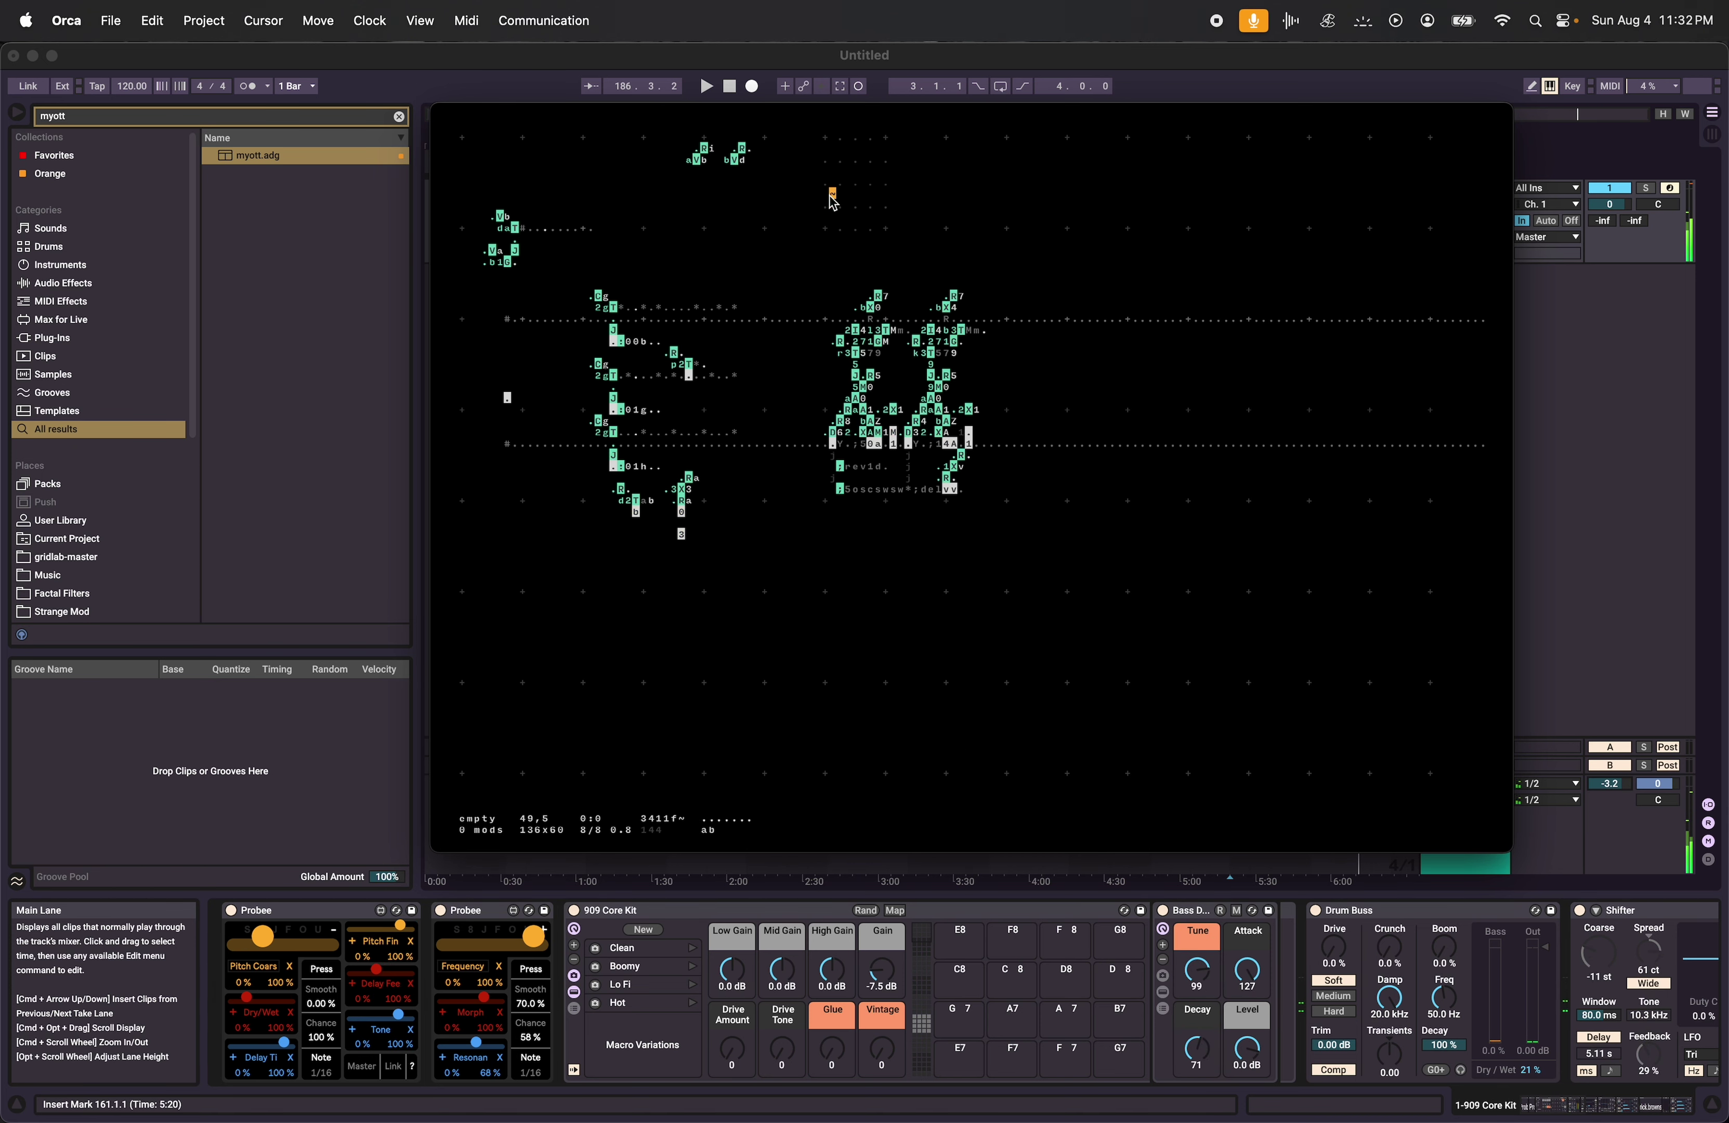
# Copy the random a and b variable block to 2,1 and delete the original.
pyautogui.moveTo(787, 182); pyautogui.dragTo(661, 145)
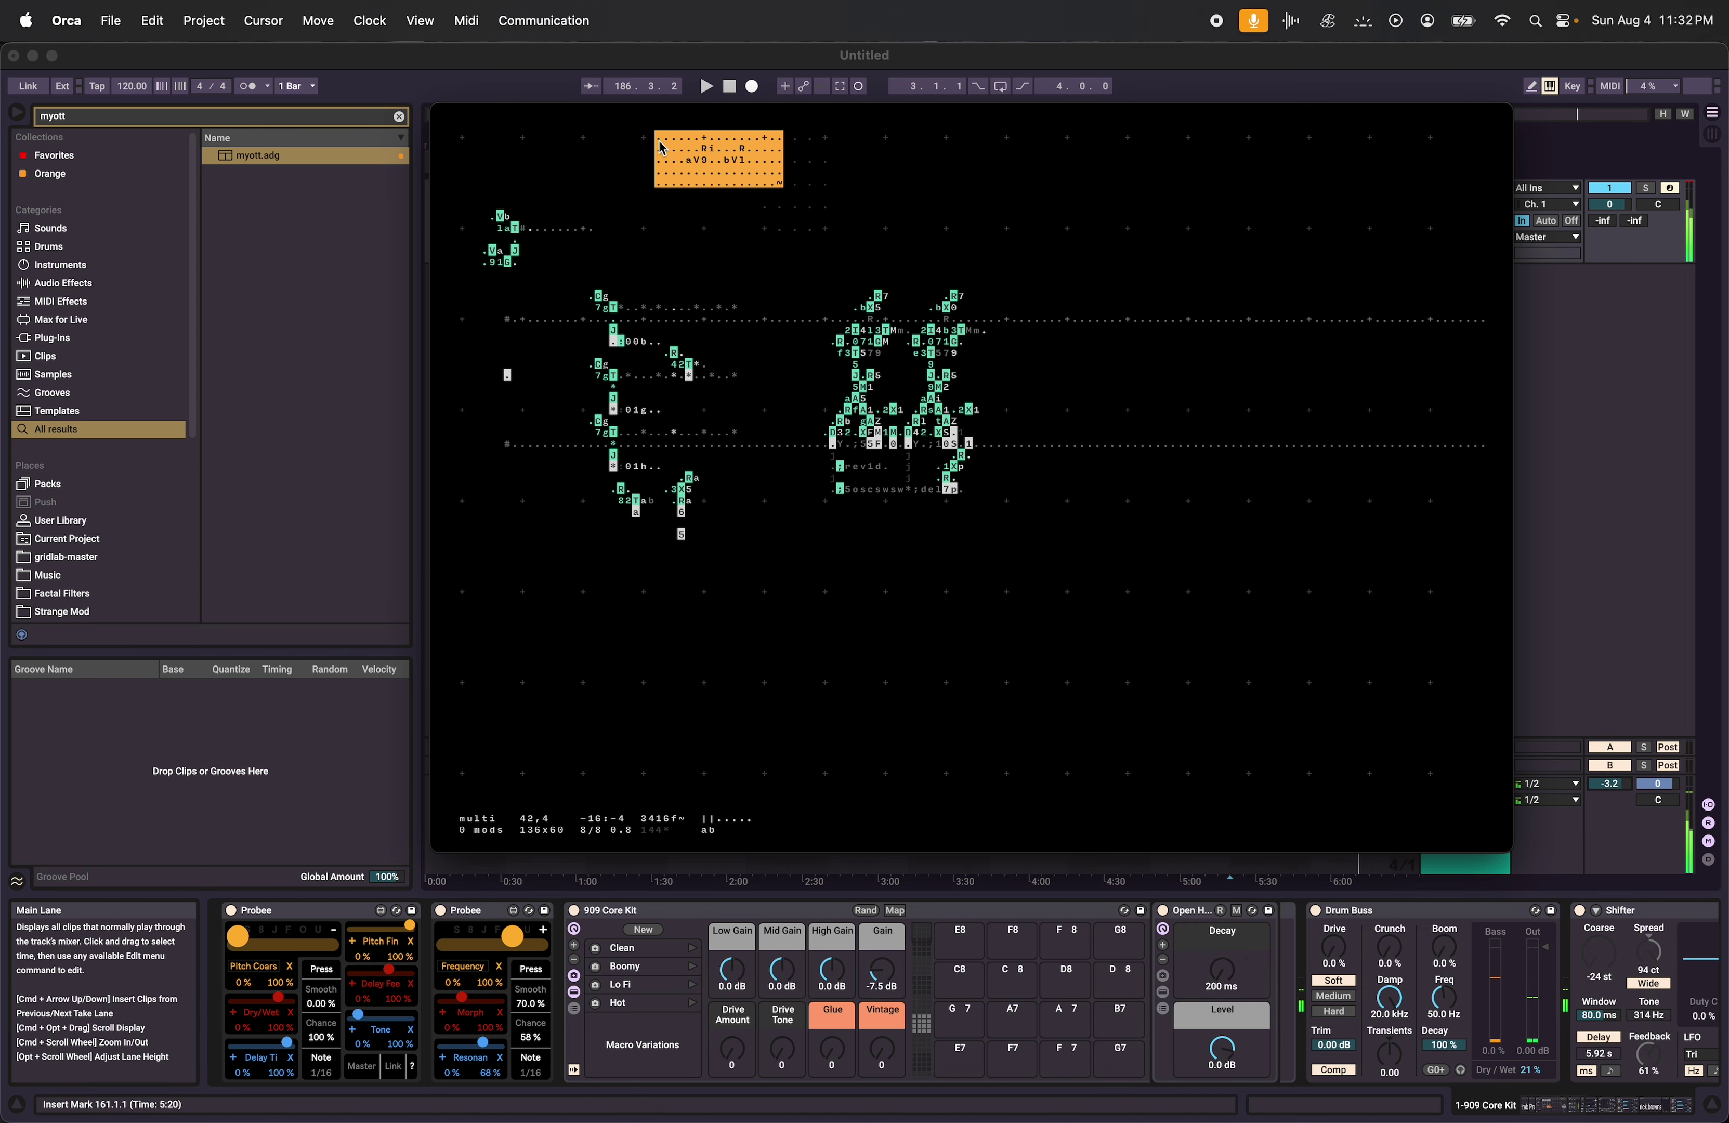
pyautogui.click(477, 148)
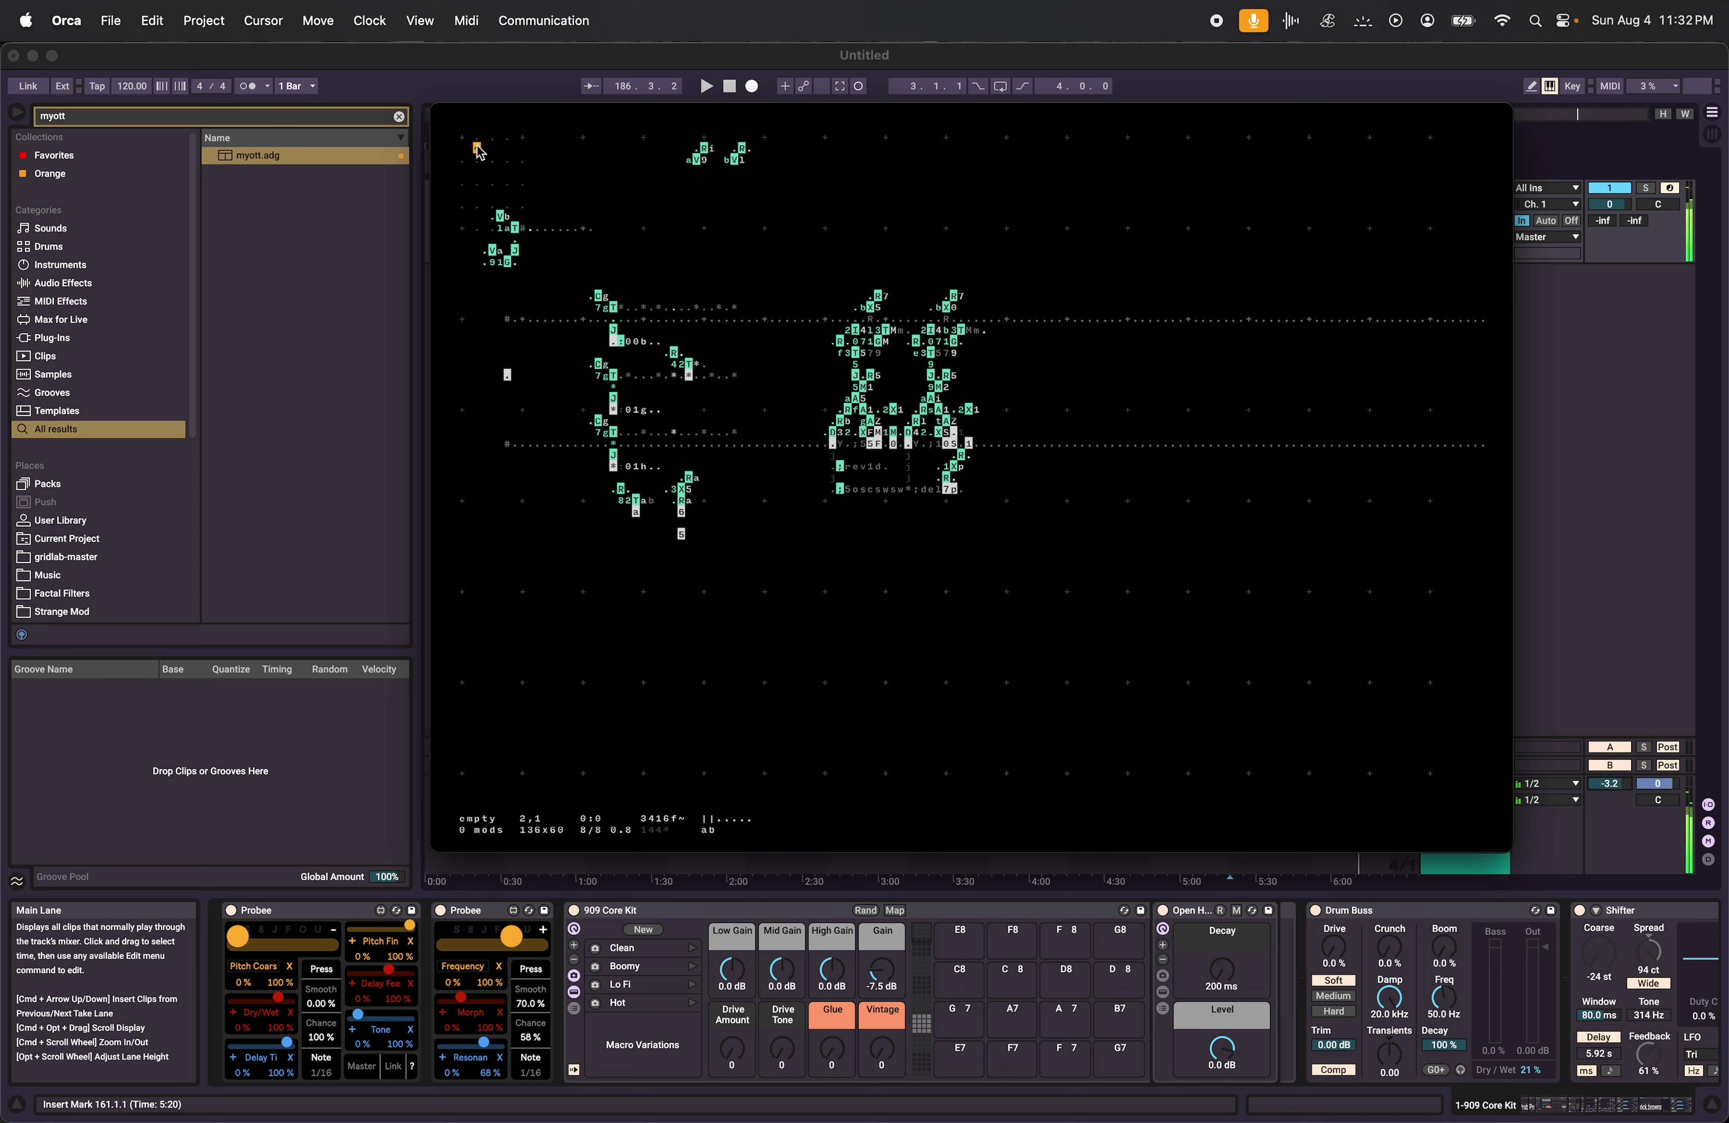
pyautogui.press('super+v')
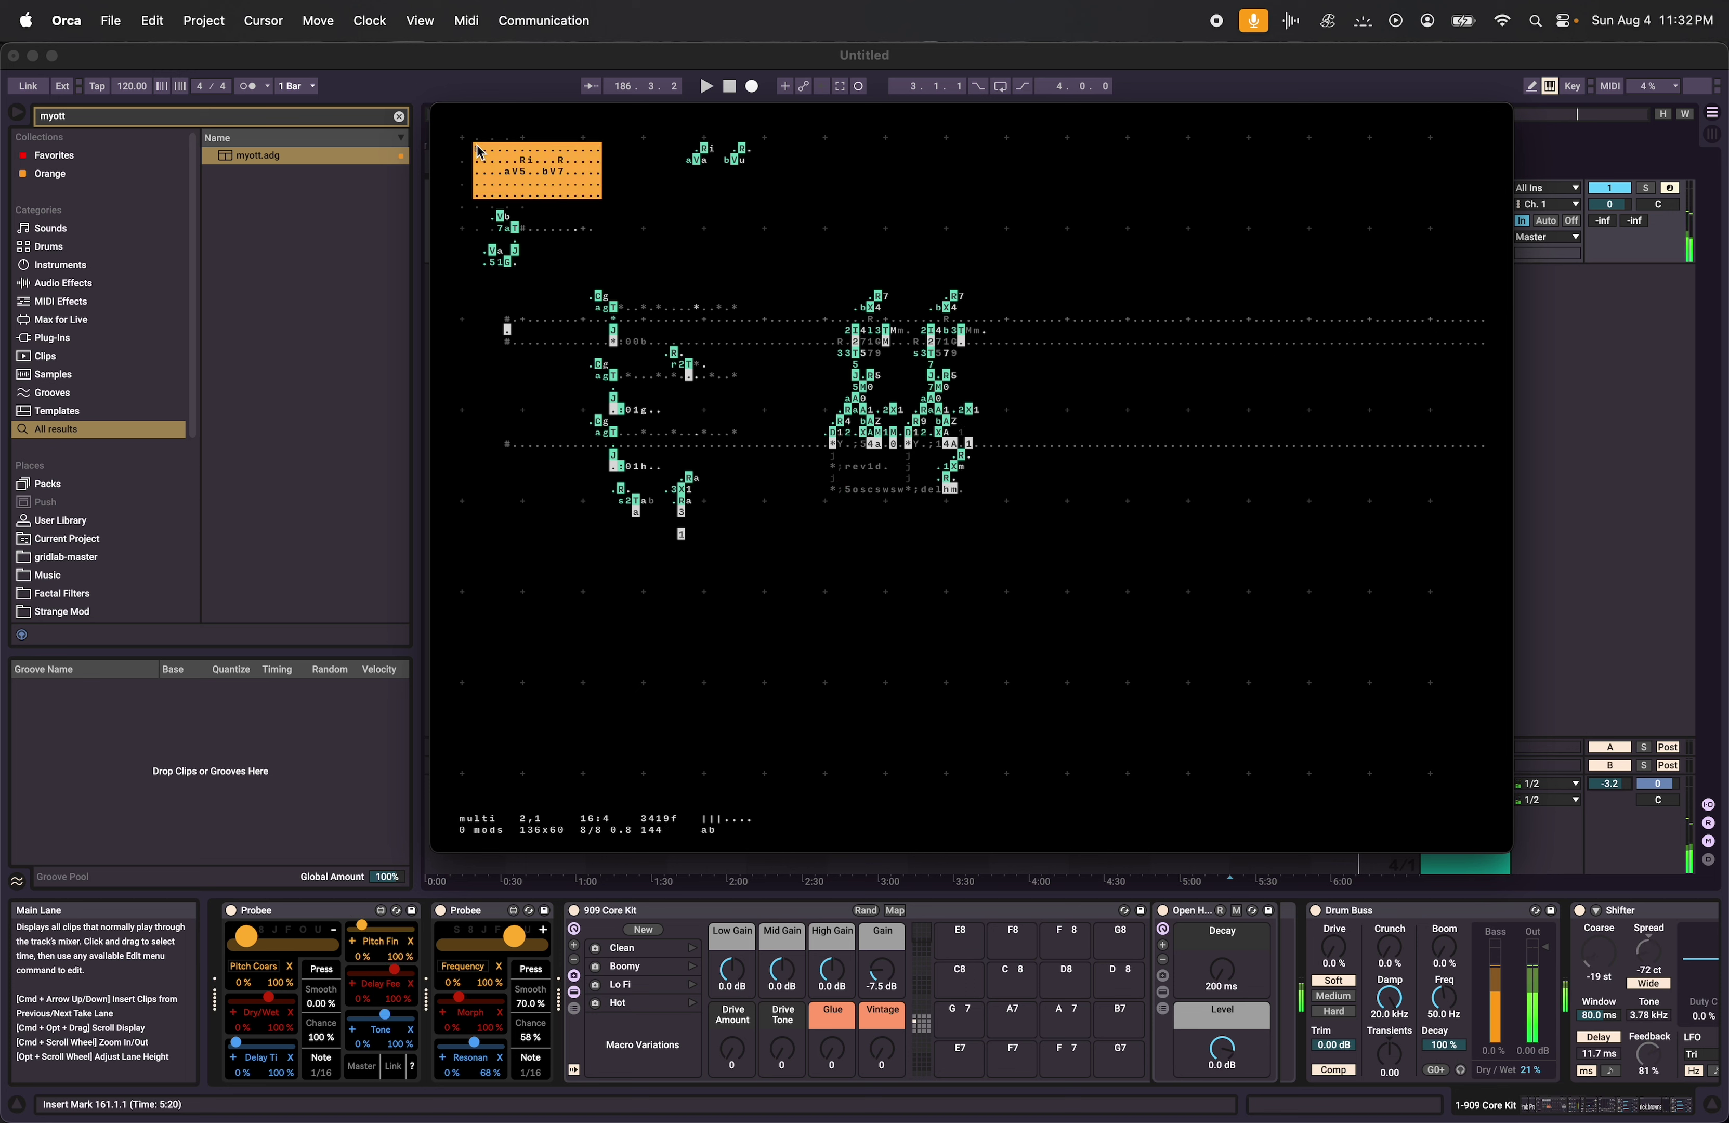
pyautogui.moveTo(796, 206); pyautogui.dragTo(646, 106)
pyautogui.press('BackSpace')
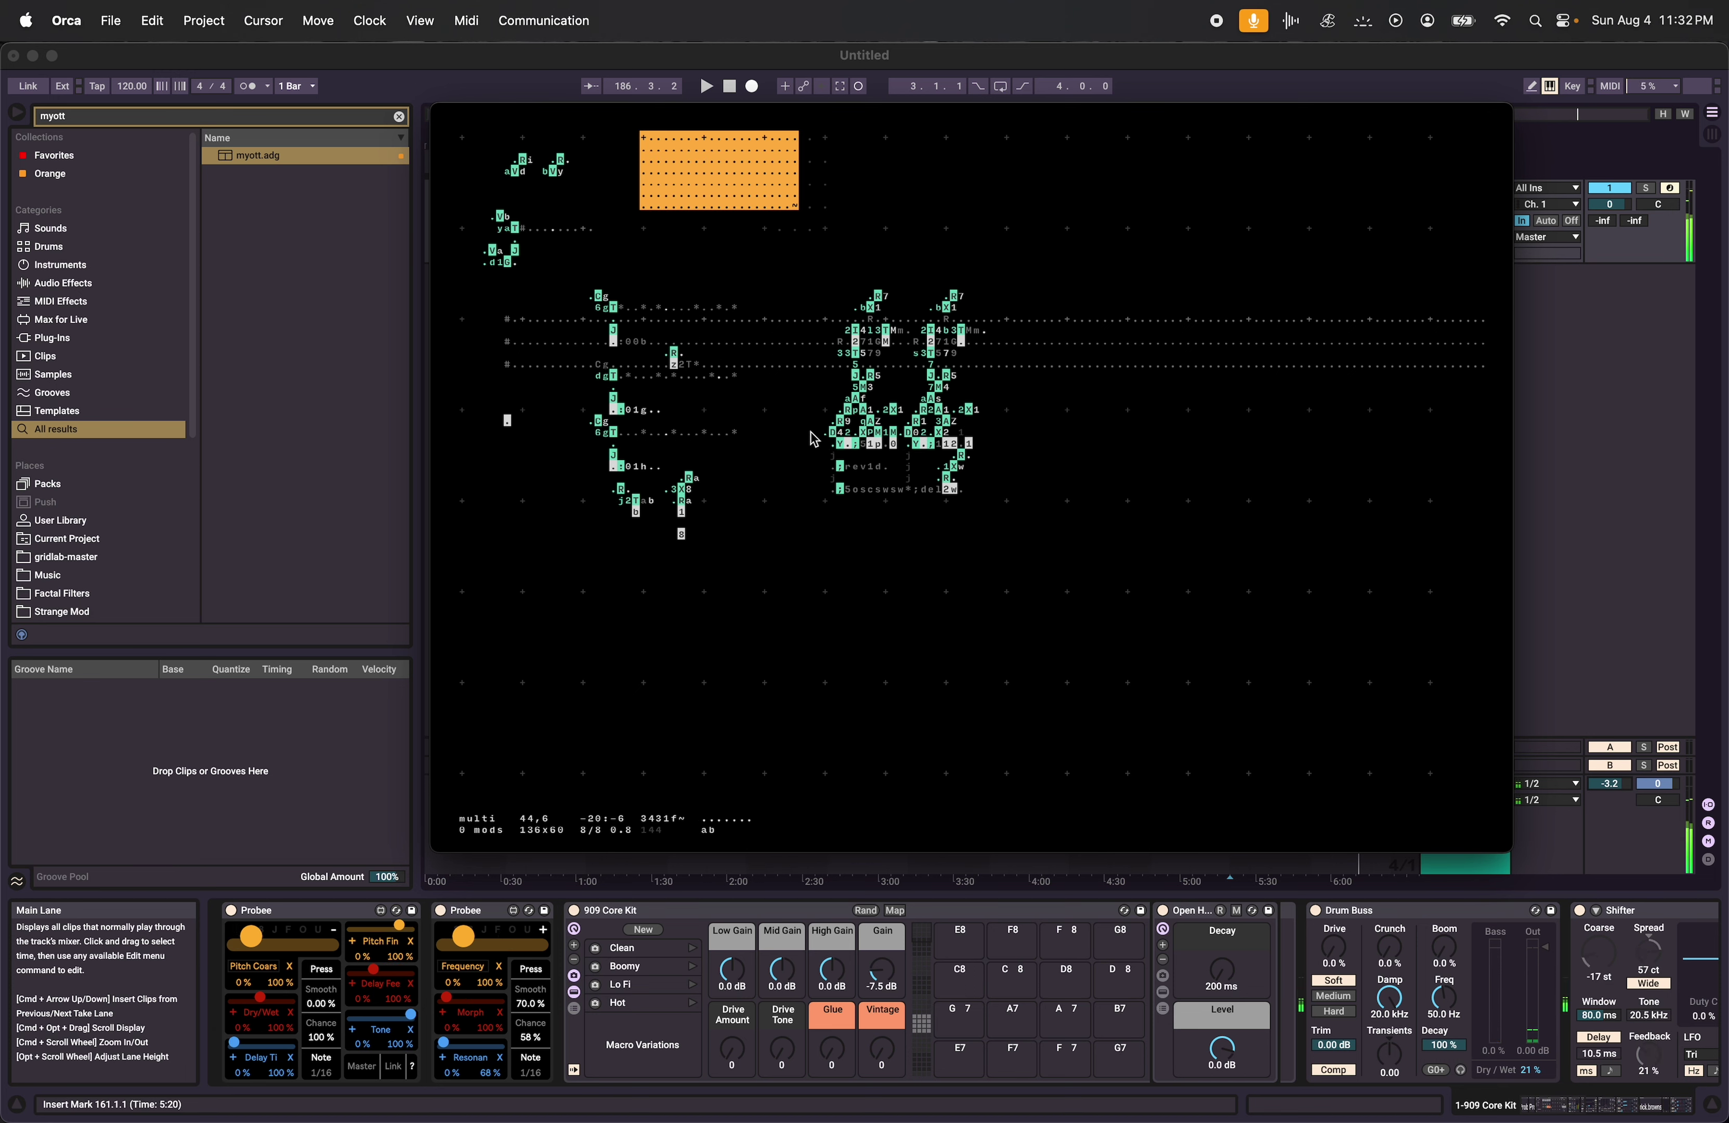
# Move the Vb/Va block five columns right.
pyautogui.moveTo(617, 273); pyautogui.dragTo(477, 211)
pyautogui.press('Right')
pyautogui.press('Right')
pyautogui.press('Right')
pyautogui.press('Right')
pyautogui.press('Right')
pyautogui.press('Right')
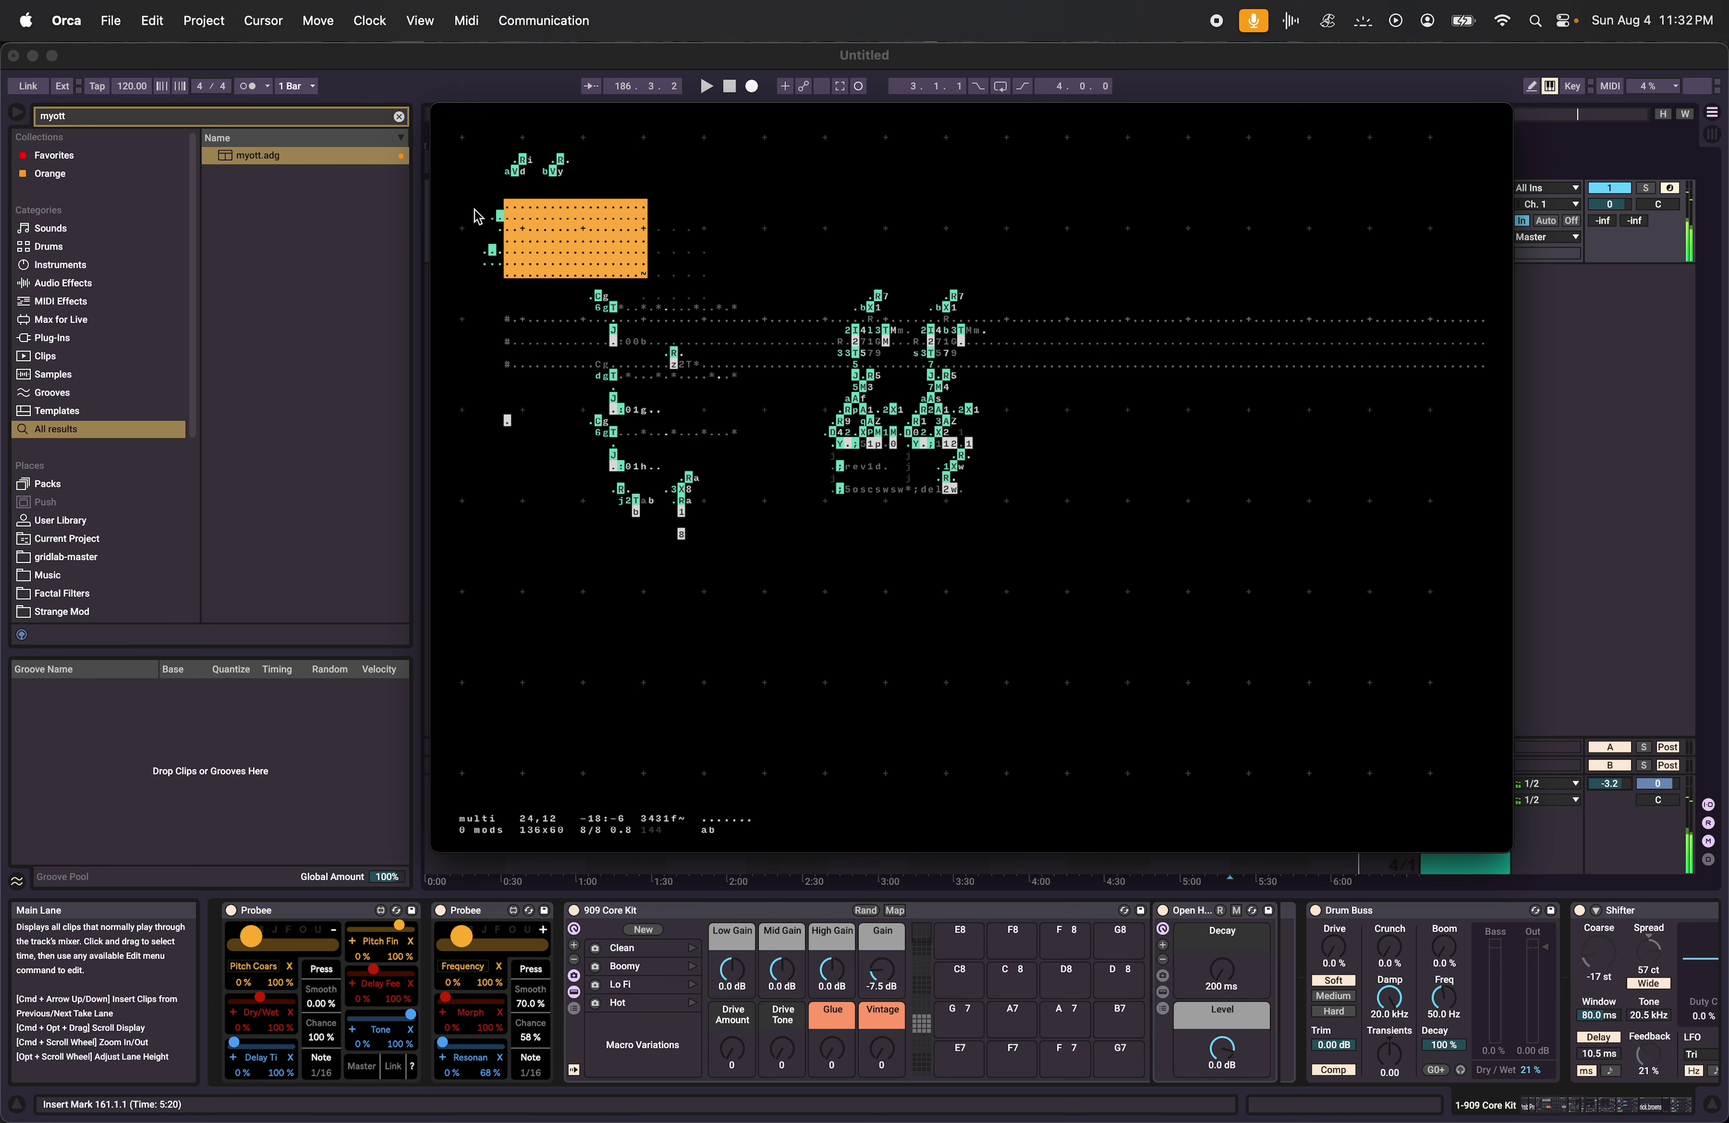
pyautogui.click(796, 229)
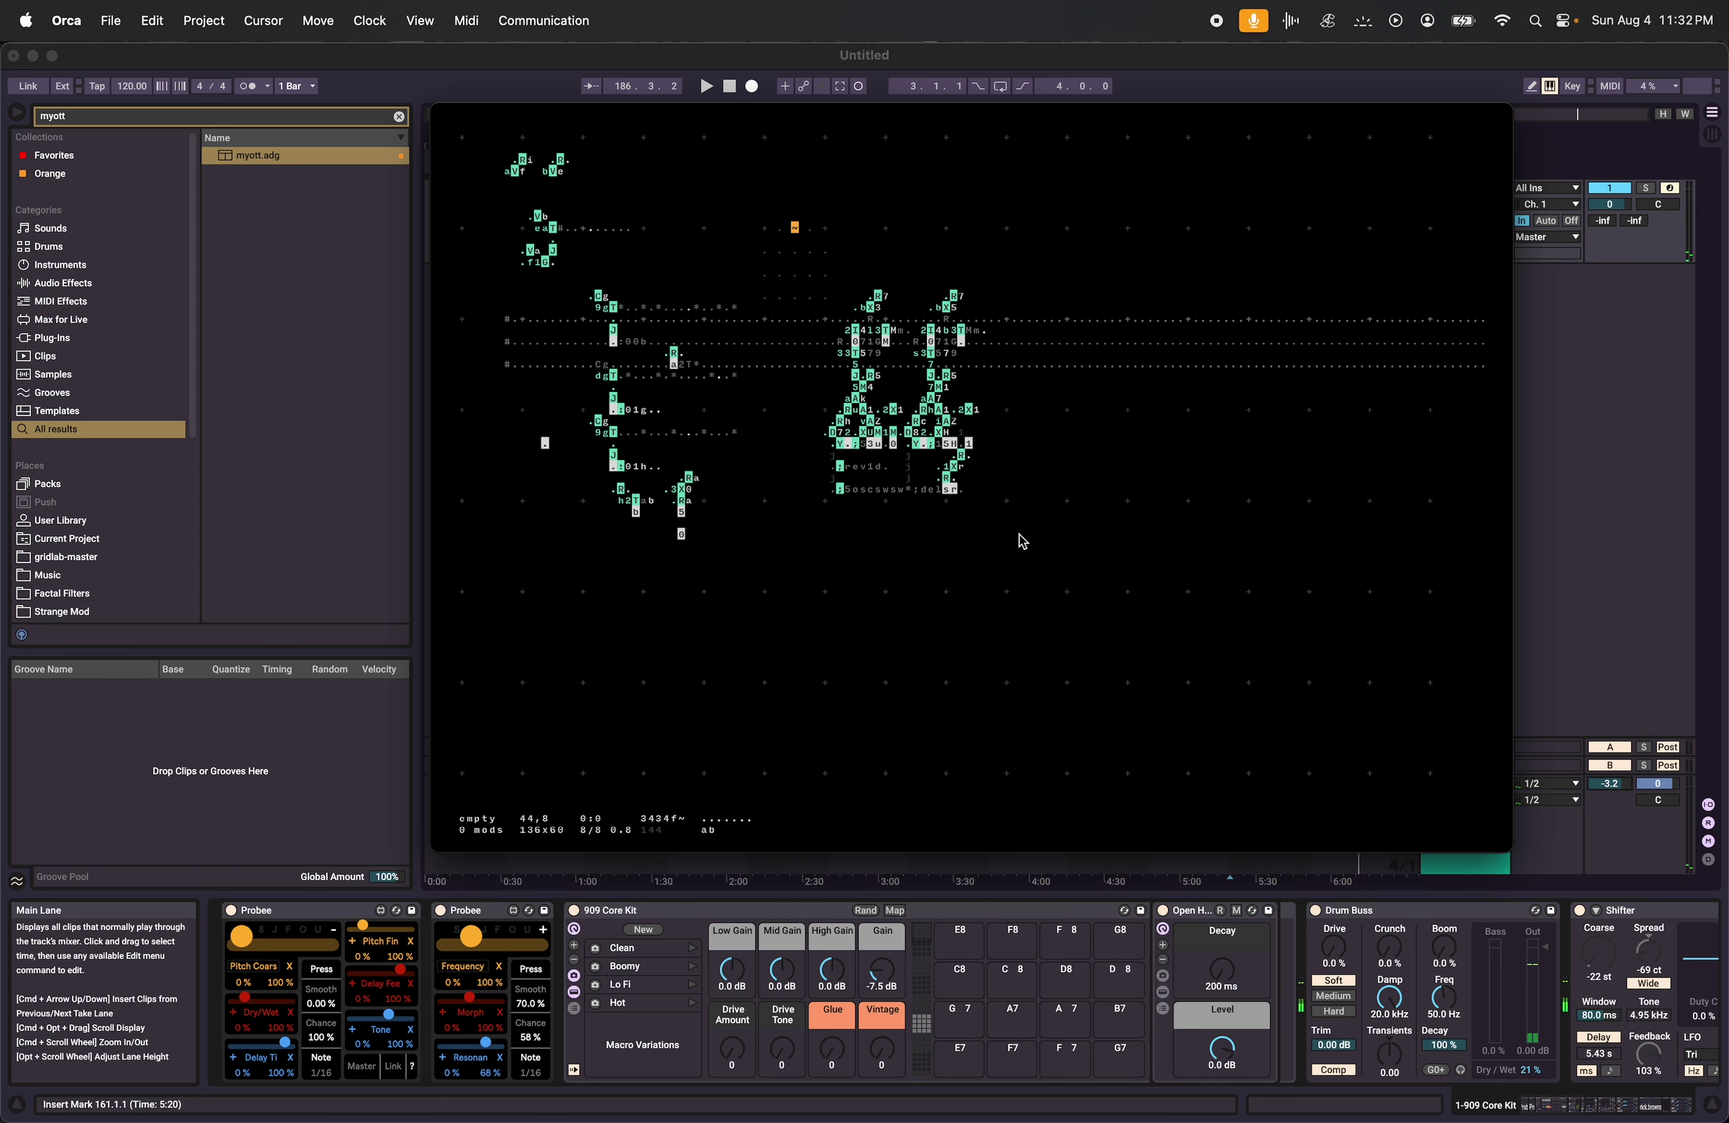
# Enlarge the grid display and clear the stray characters beneath the Vb/Va block in the ten-by-ten area from 3,15.
pyautogui.press('super+equal')
pyautogui.press('super+equal')
pyautogui.press('super+equal')
pyautogui.press('super+equal')
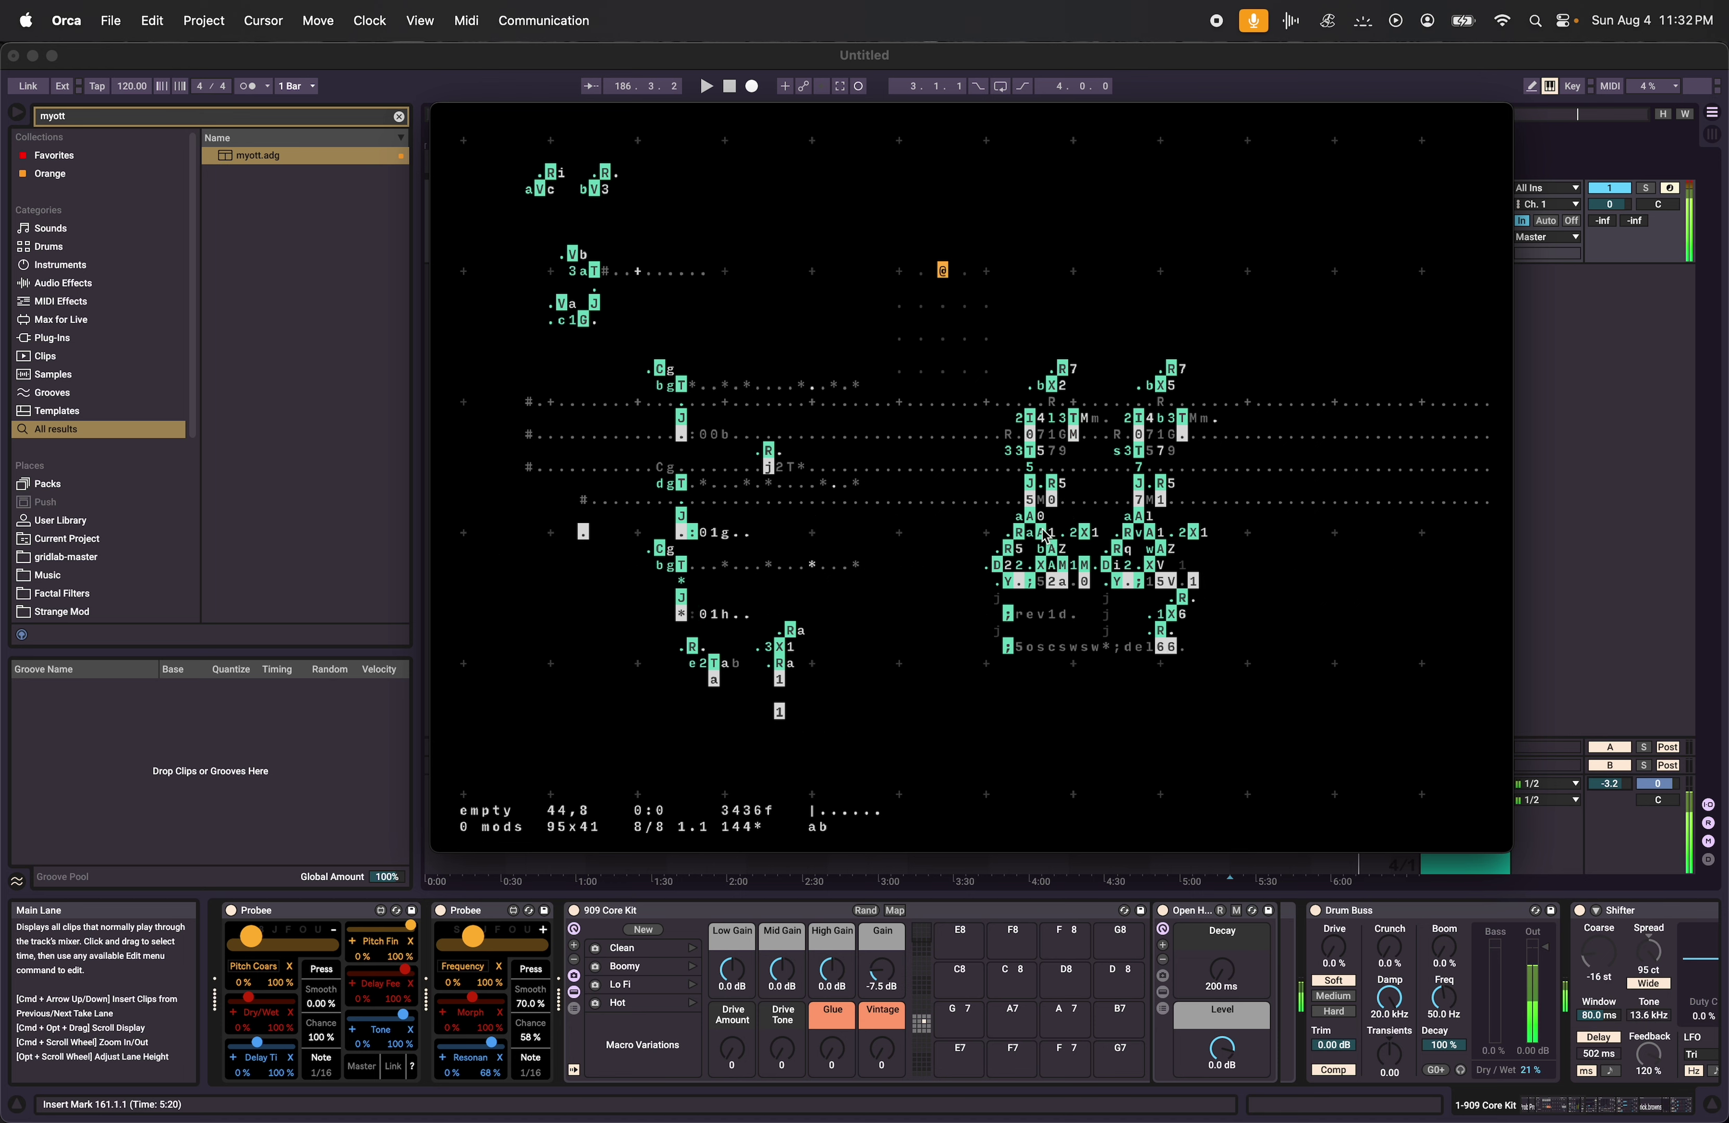
pyautogui.click(954, 319)
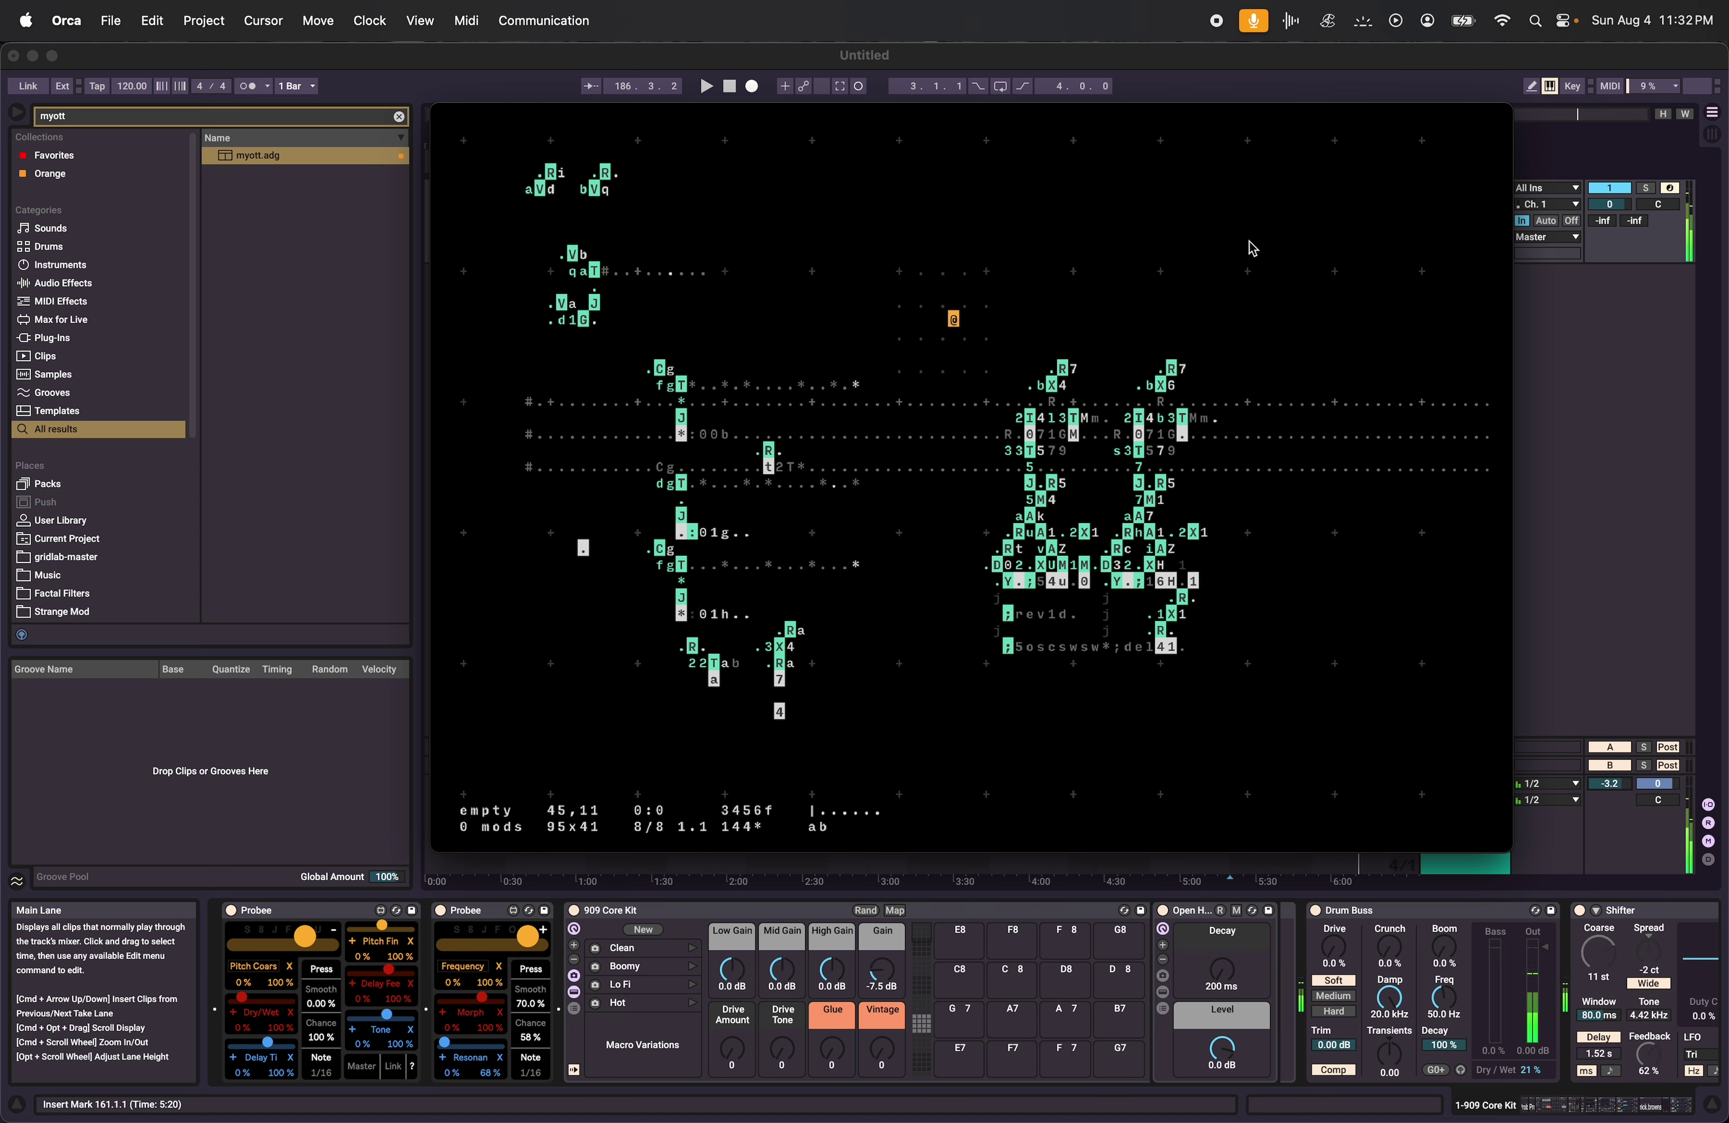
pyautogui.moveTo(496, 384); pyautogui.dragTo(599, 545)
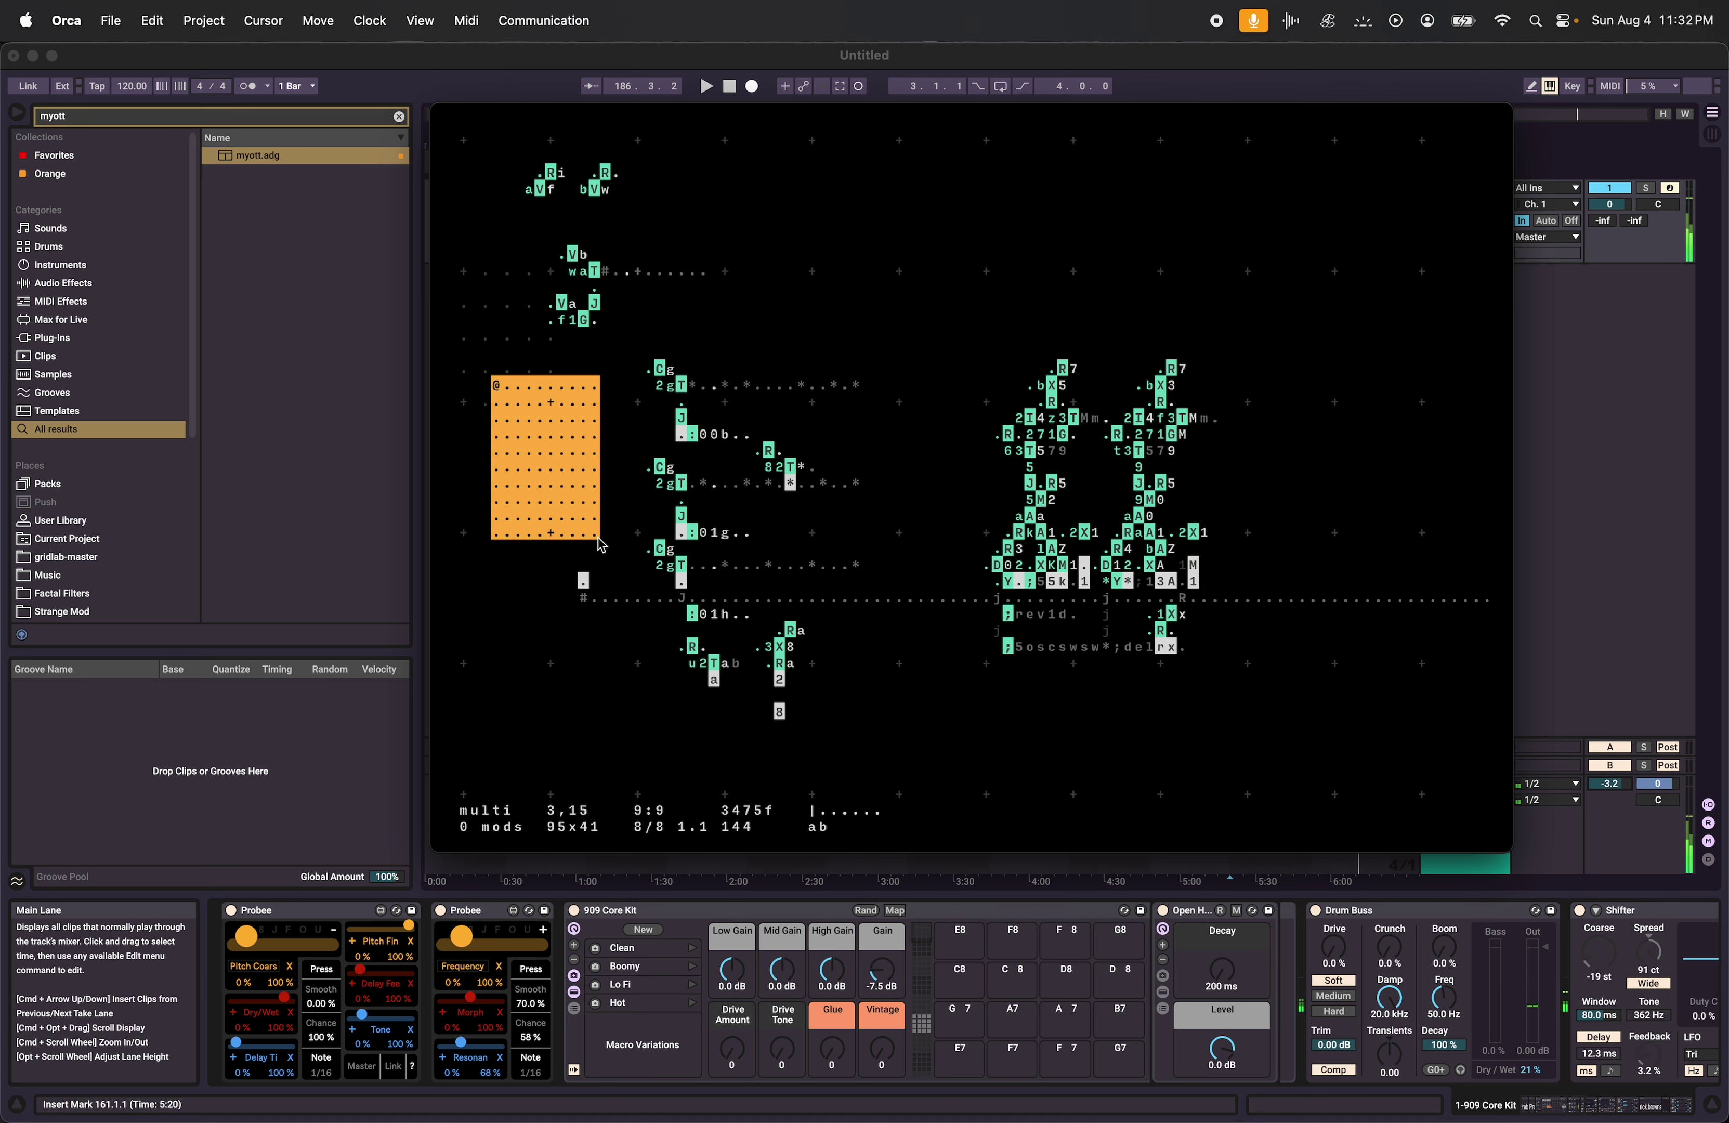
pyautogui.click(943, 205)
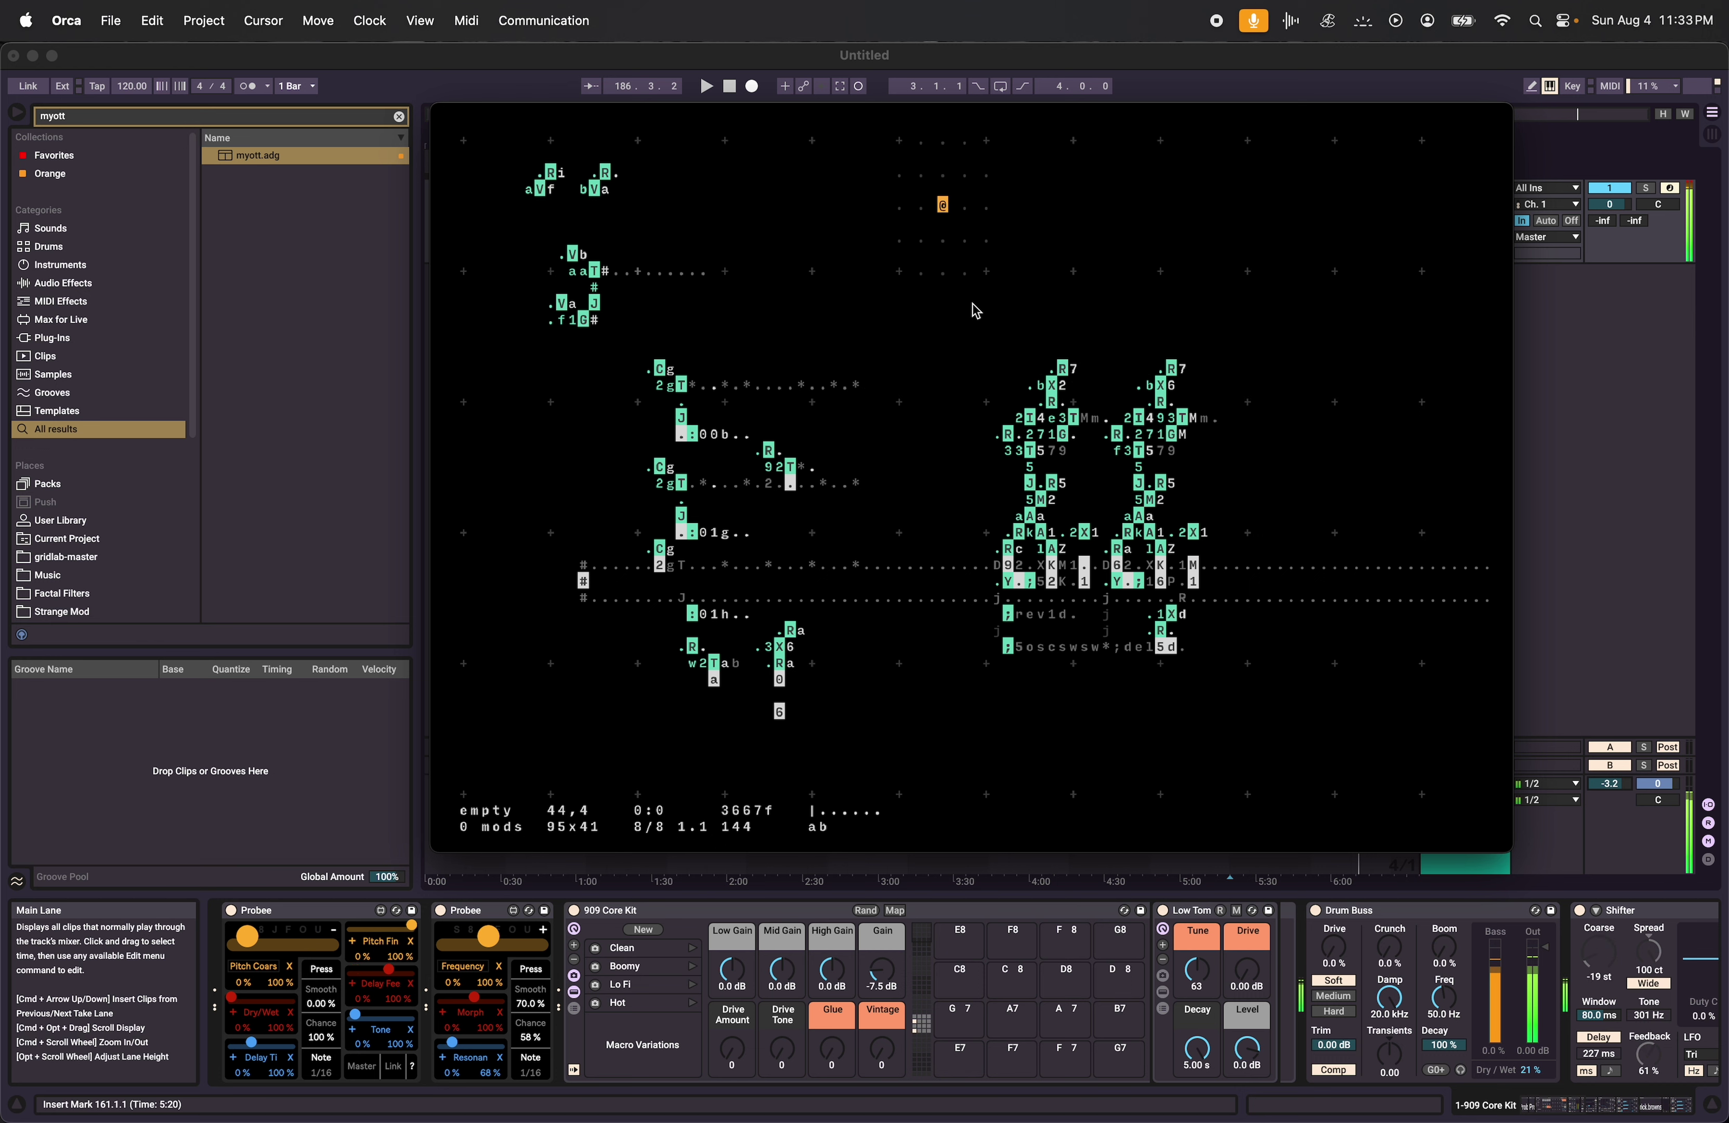
# Change the Pilot reverb command at the bottom of the synth pattern to ;rev1g.
pyautogui.click(1041, 614)
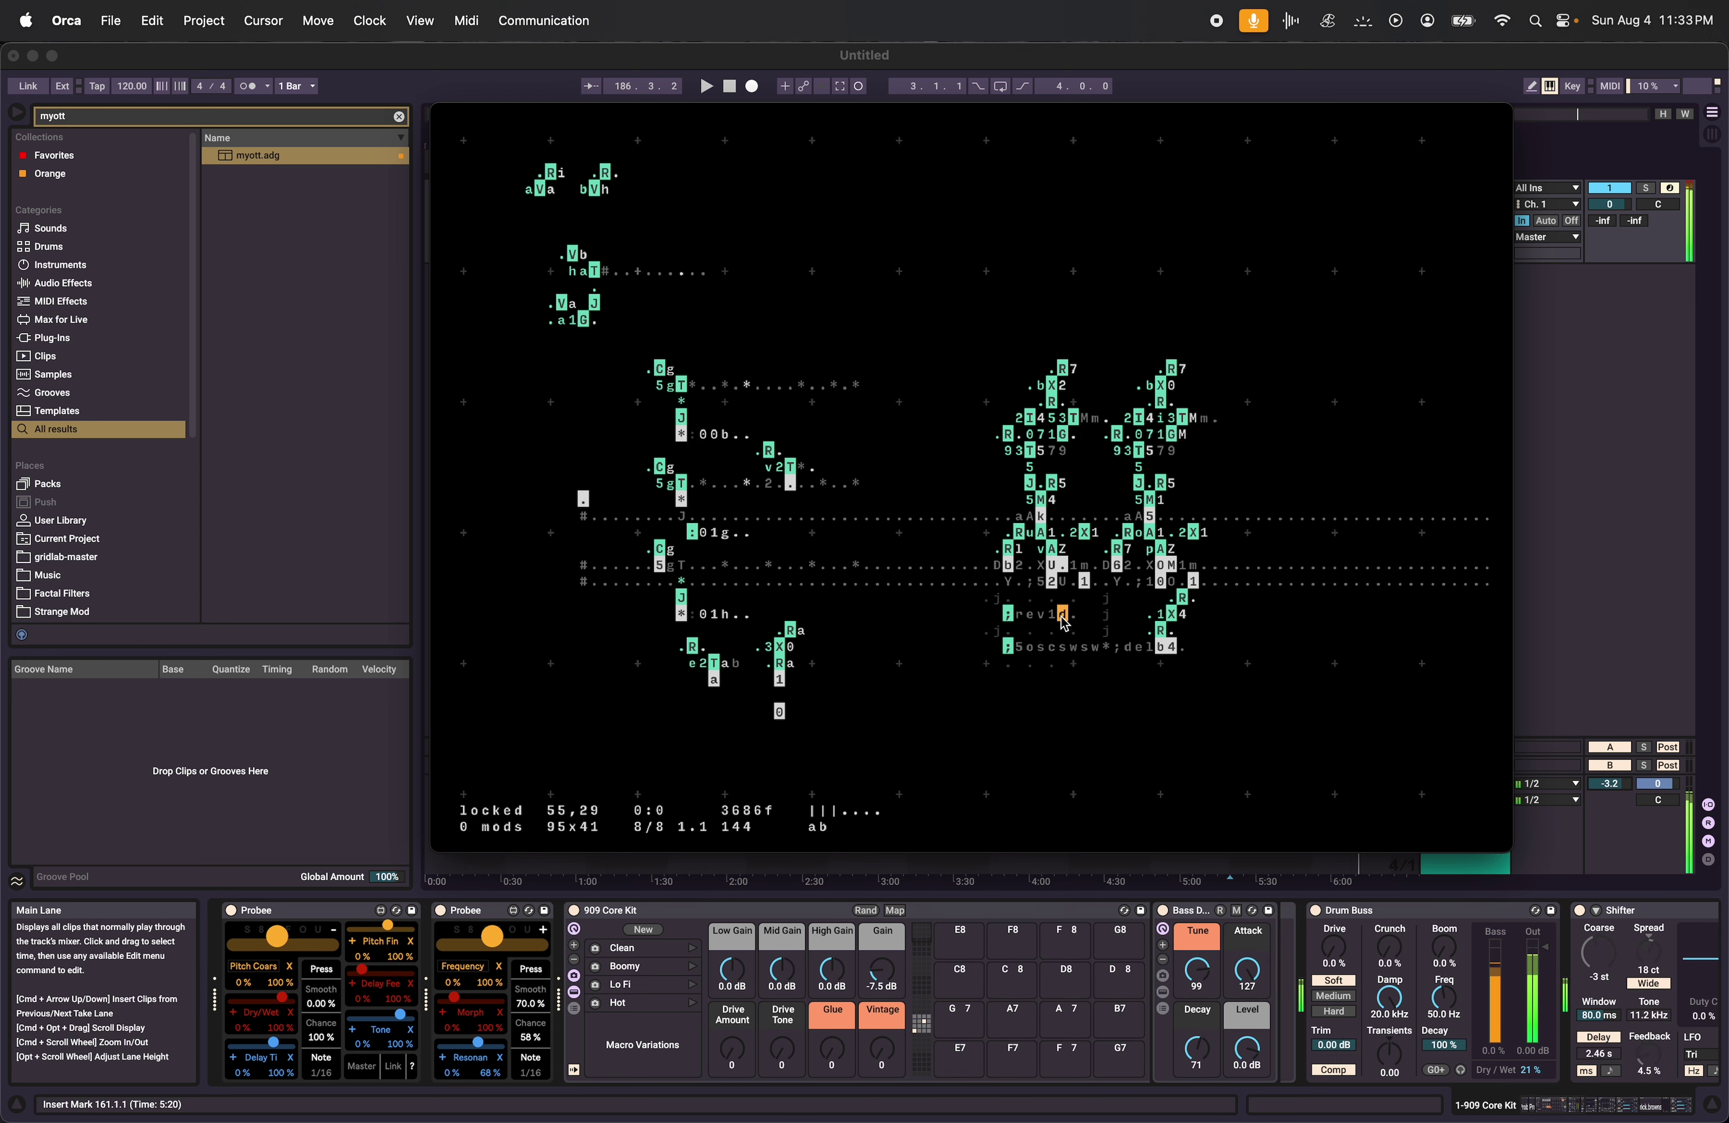
pyautogui.click(1289, 583)
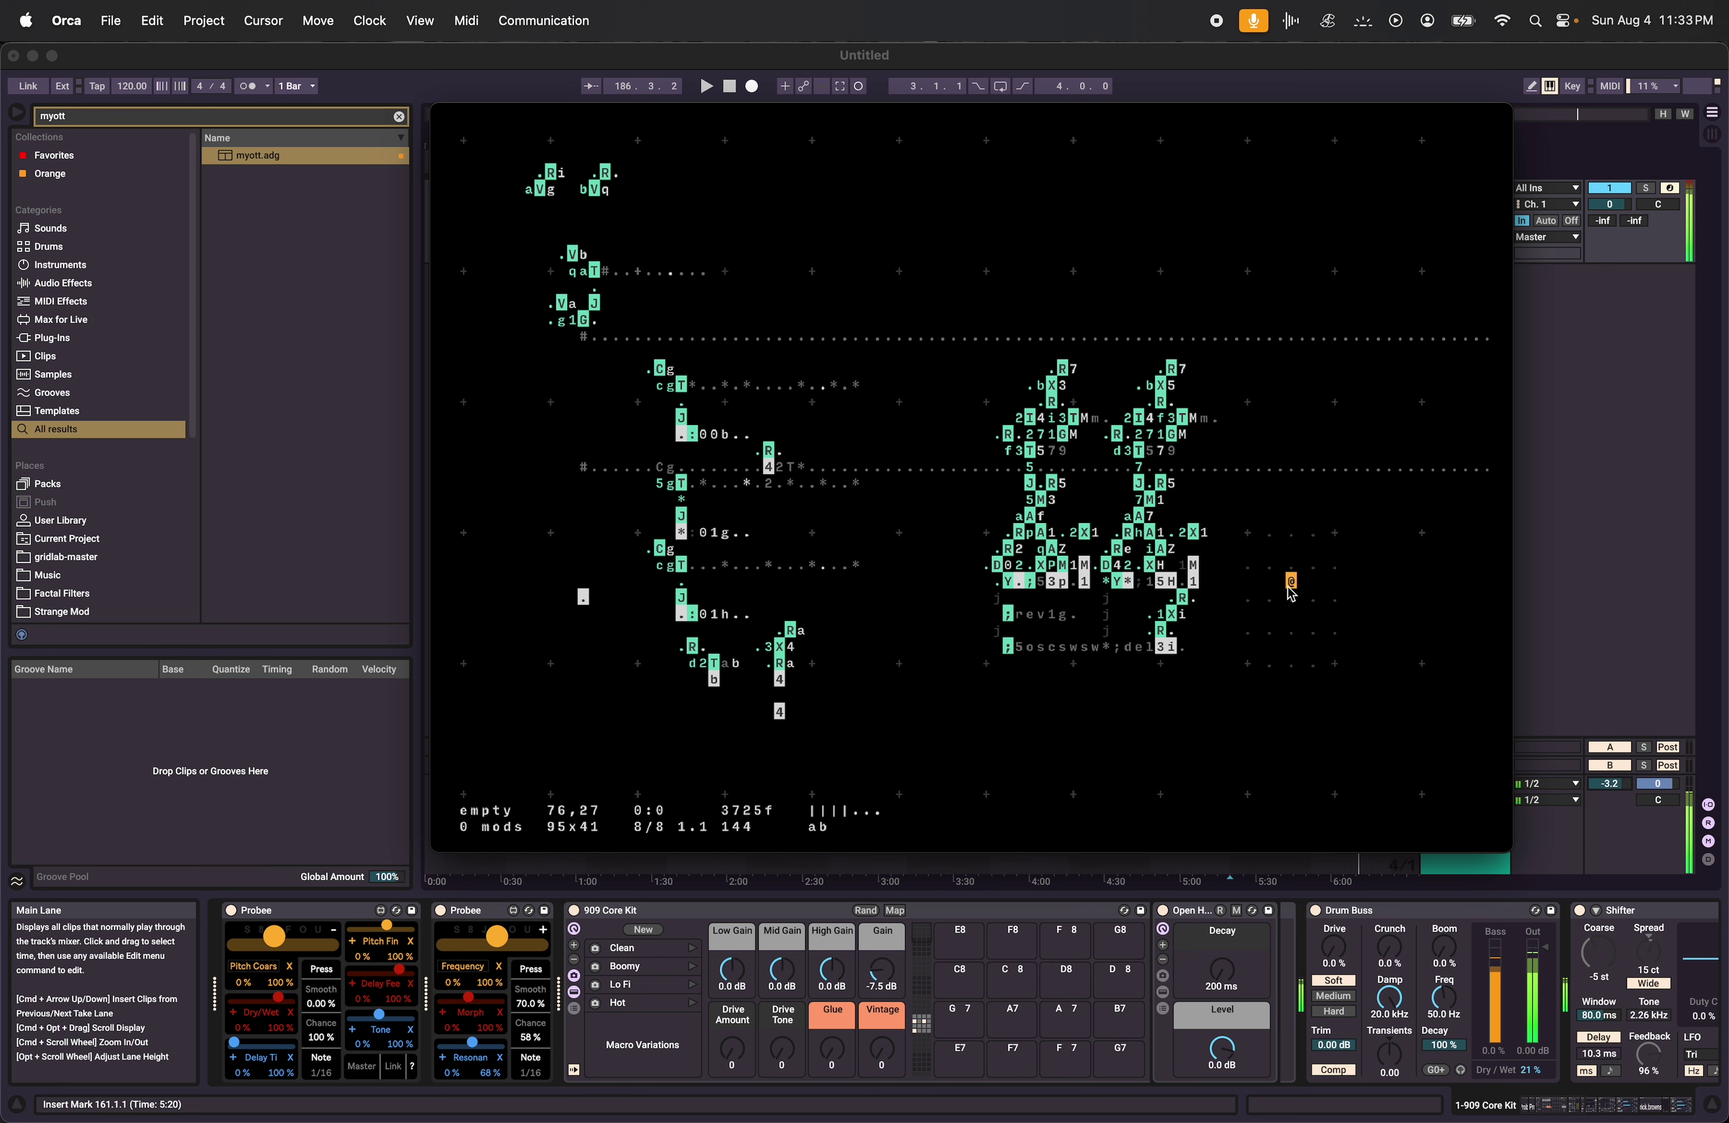
# Change the reverb command in the synth pattern to ;rev1j.
pyautogui.click(1063, 616)
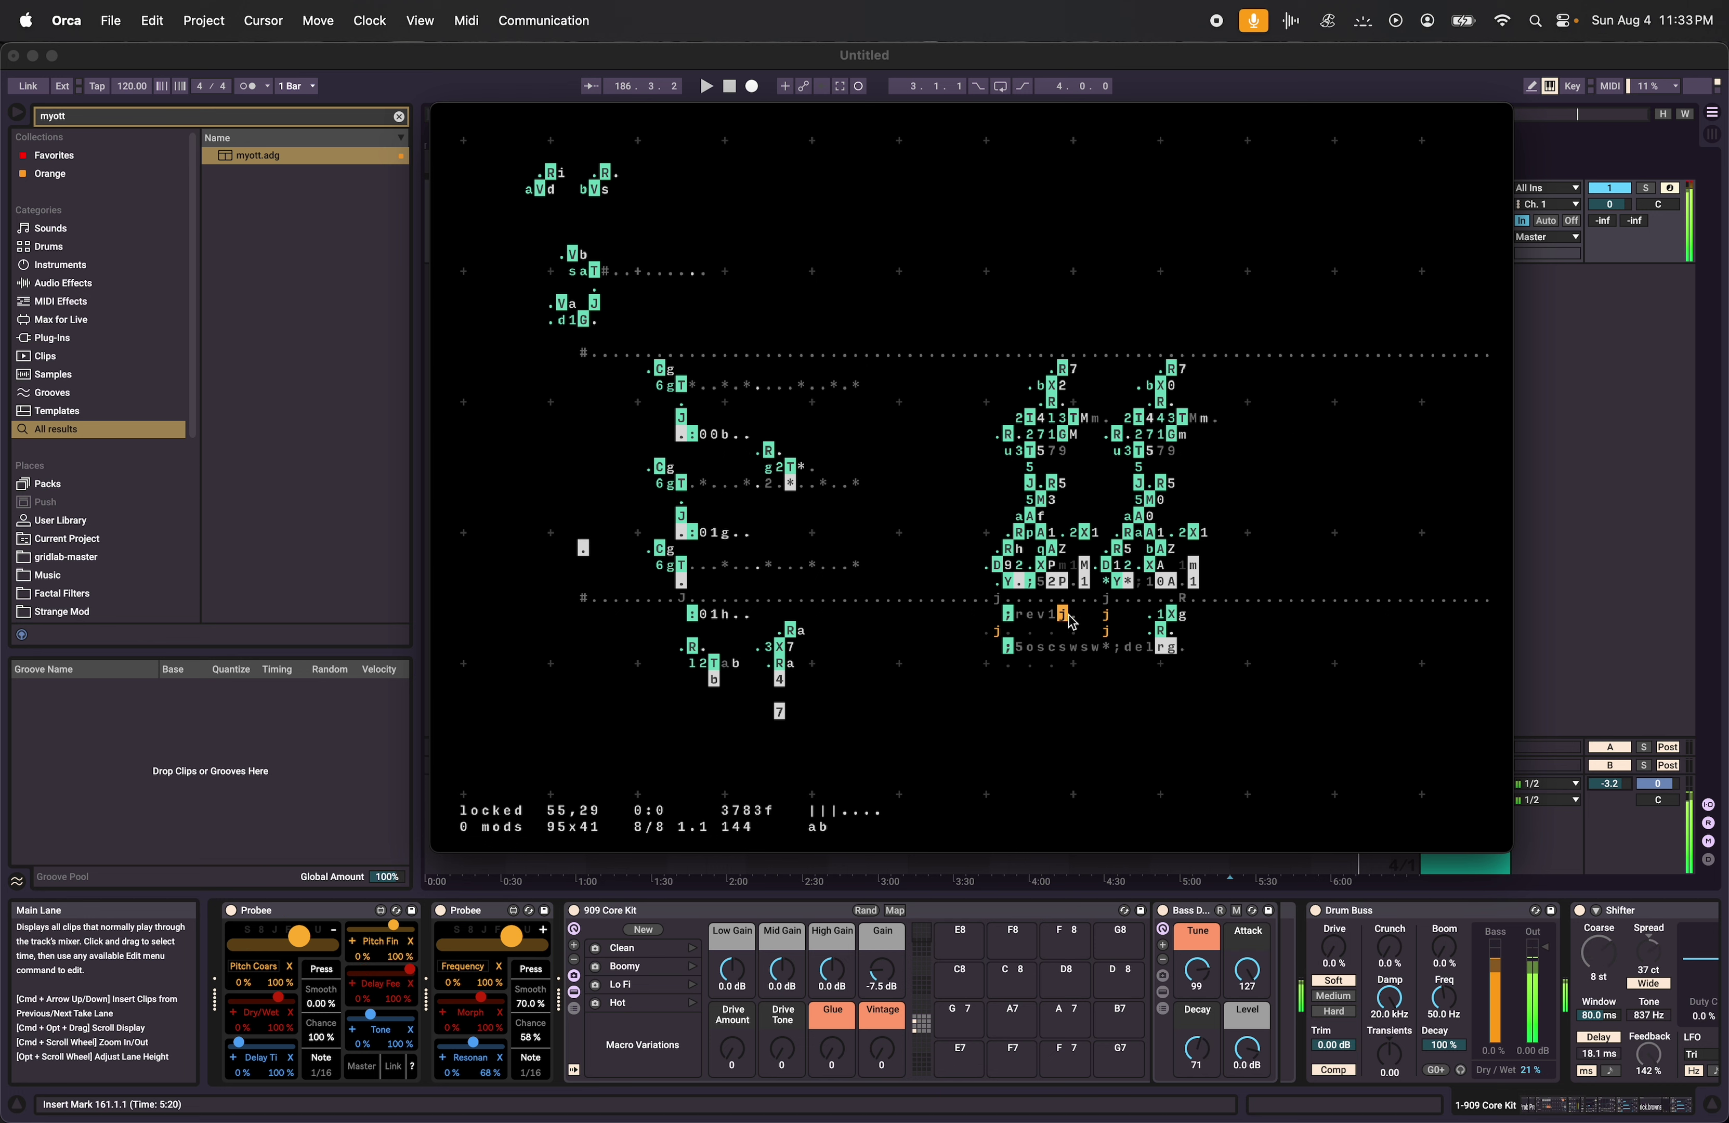
pyautogui.click(1261, 587)
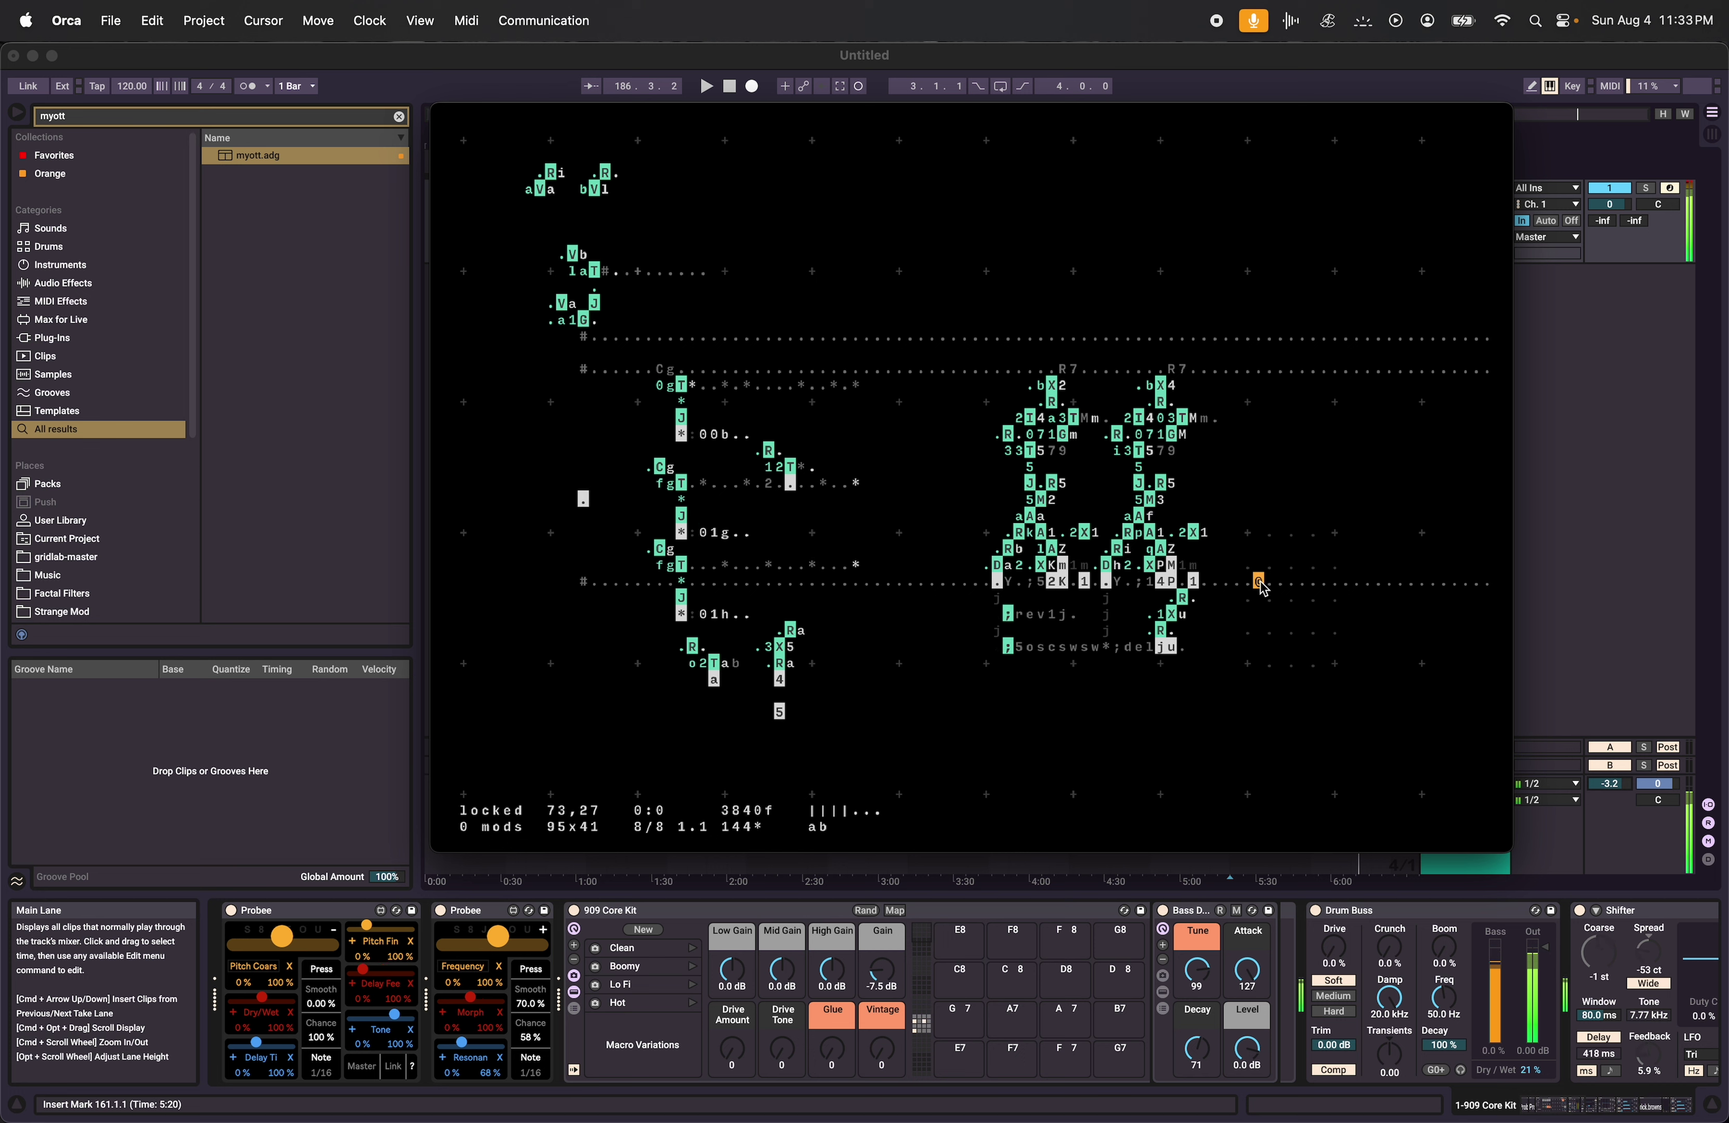
# Add R operators with maximum 5 above both synth voices' X operators so they randomize the X values.
pyautogui.click(1205, 516)
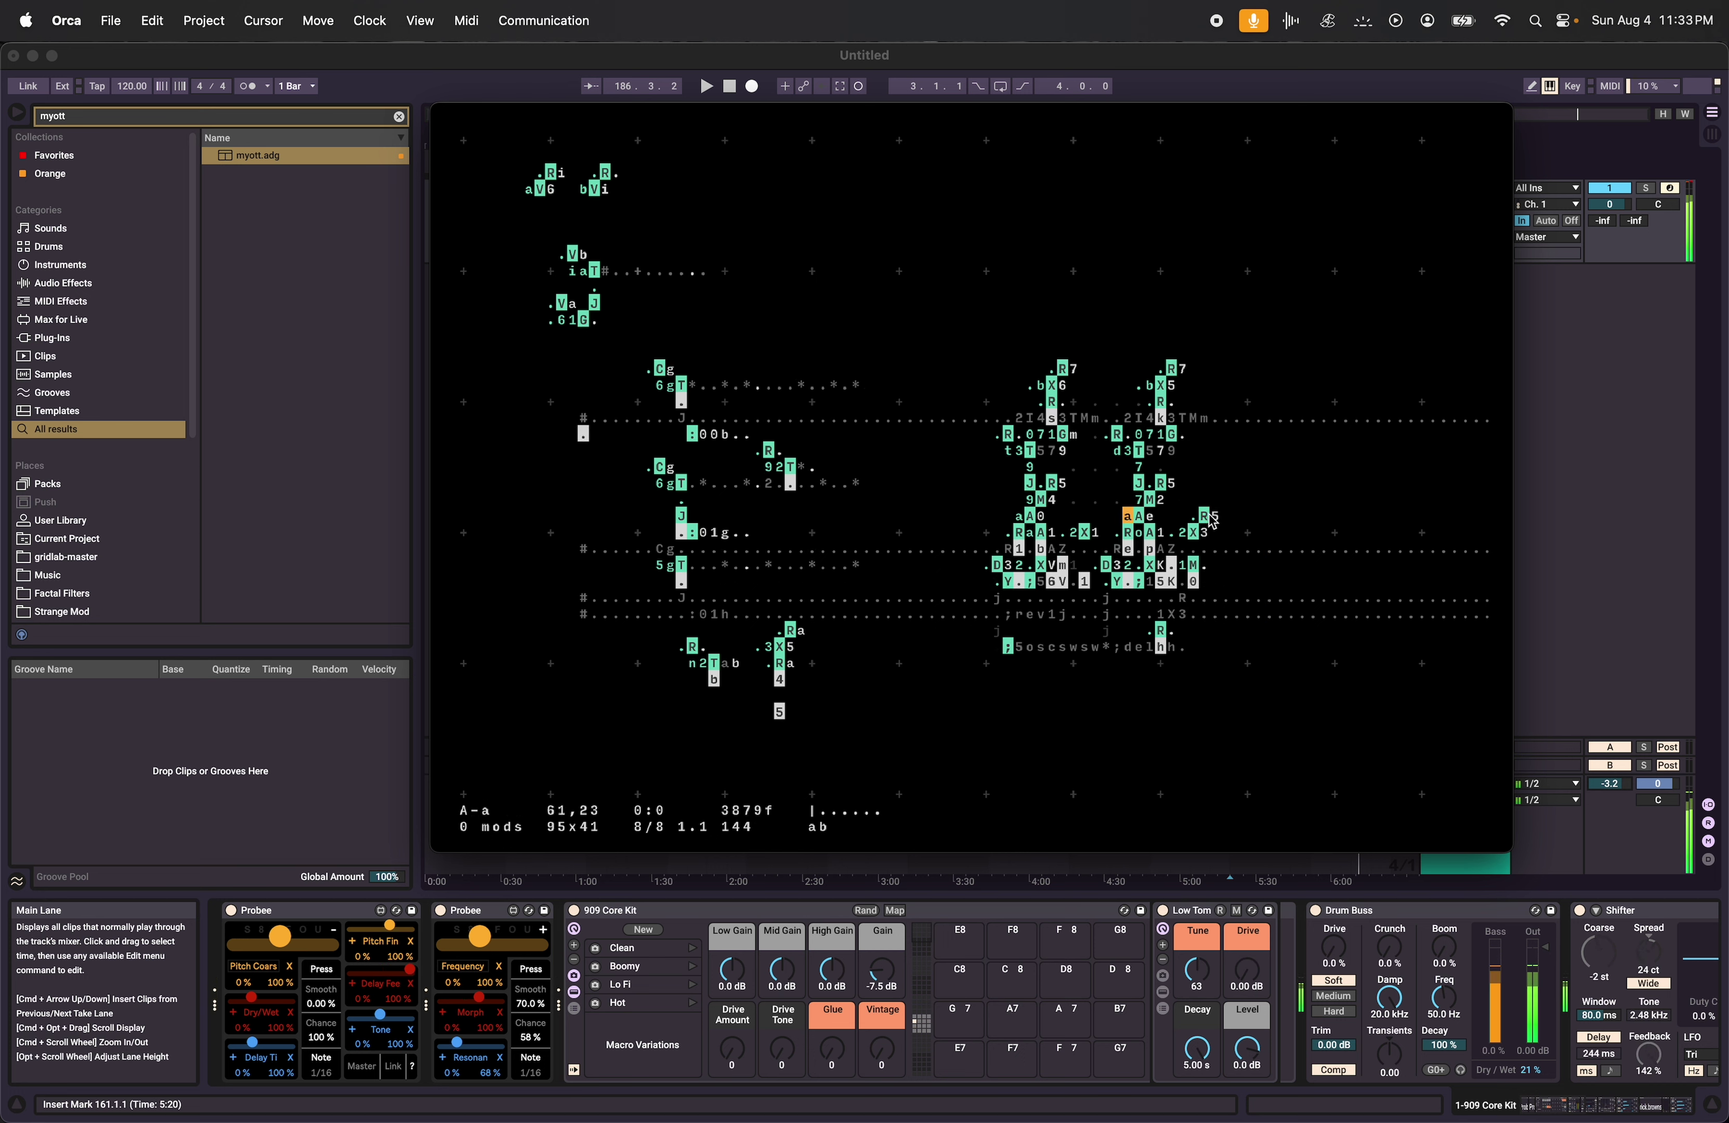
pyautogui.press('Left')
pyautogui.press('Left')
pyautogui.press('Left')
pyautogui.press('Left')
pyautogui.press('Left')
pyautogui.press('Left')
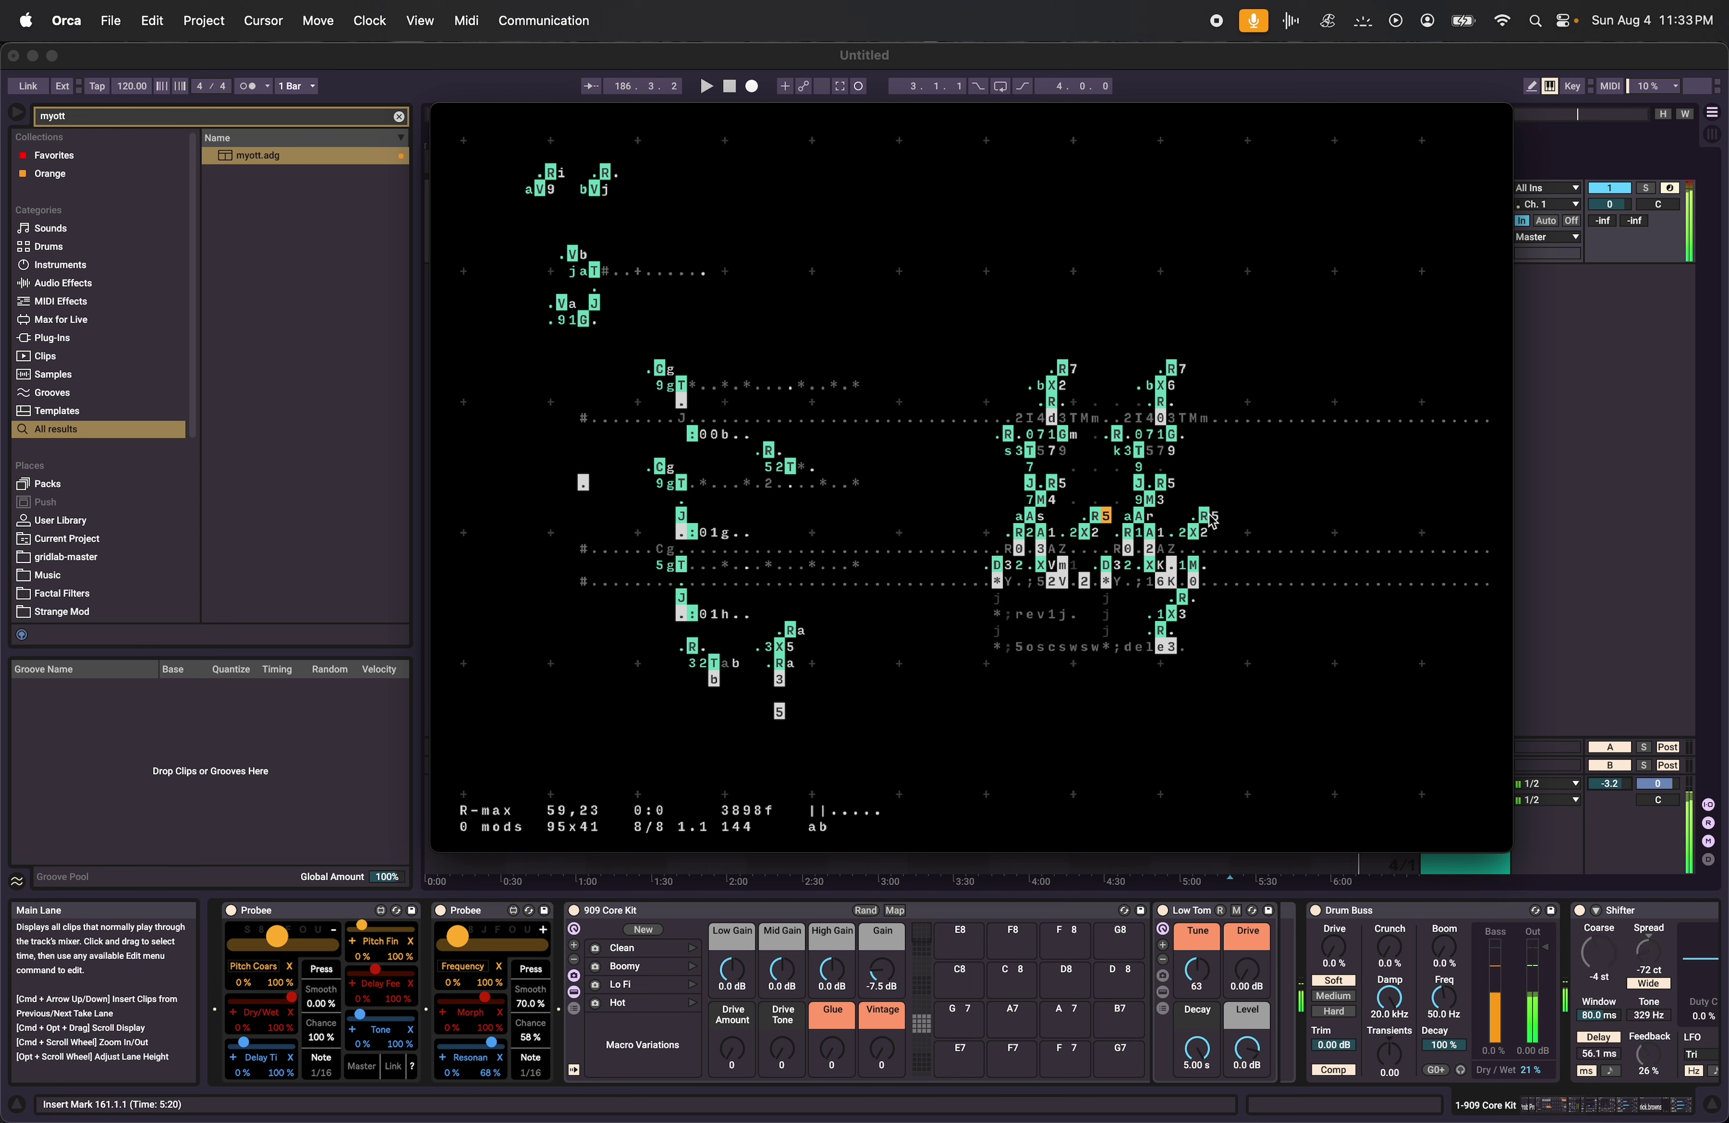
pyautogui.click(1334, 499)
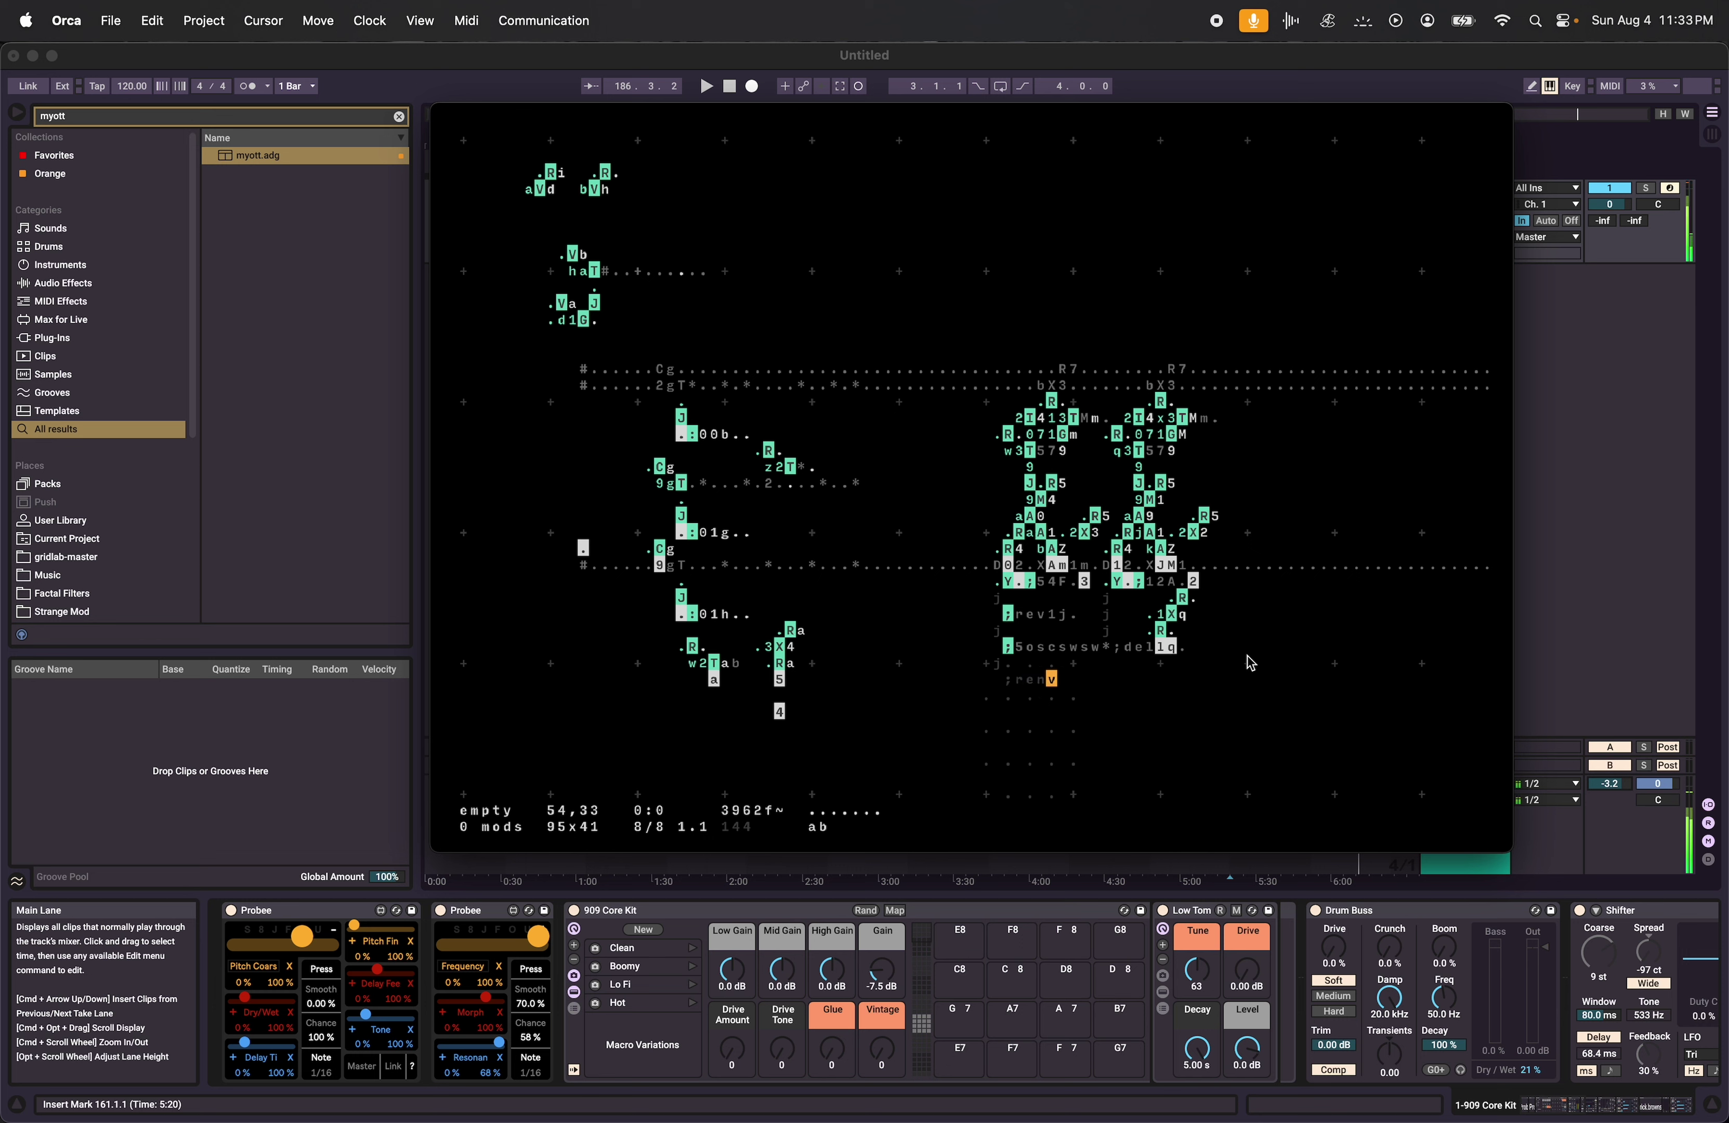
# Write a ;renv command below the 5osc line and add an R with minimum a driving the reverb command's last value.
pyautogui.click(1283, 663)
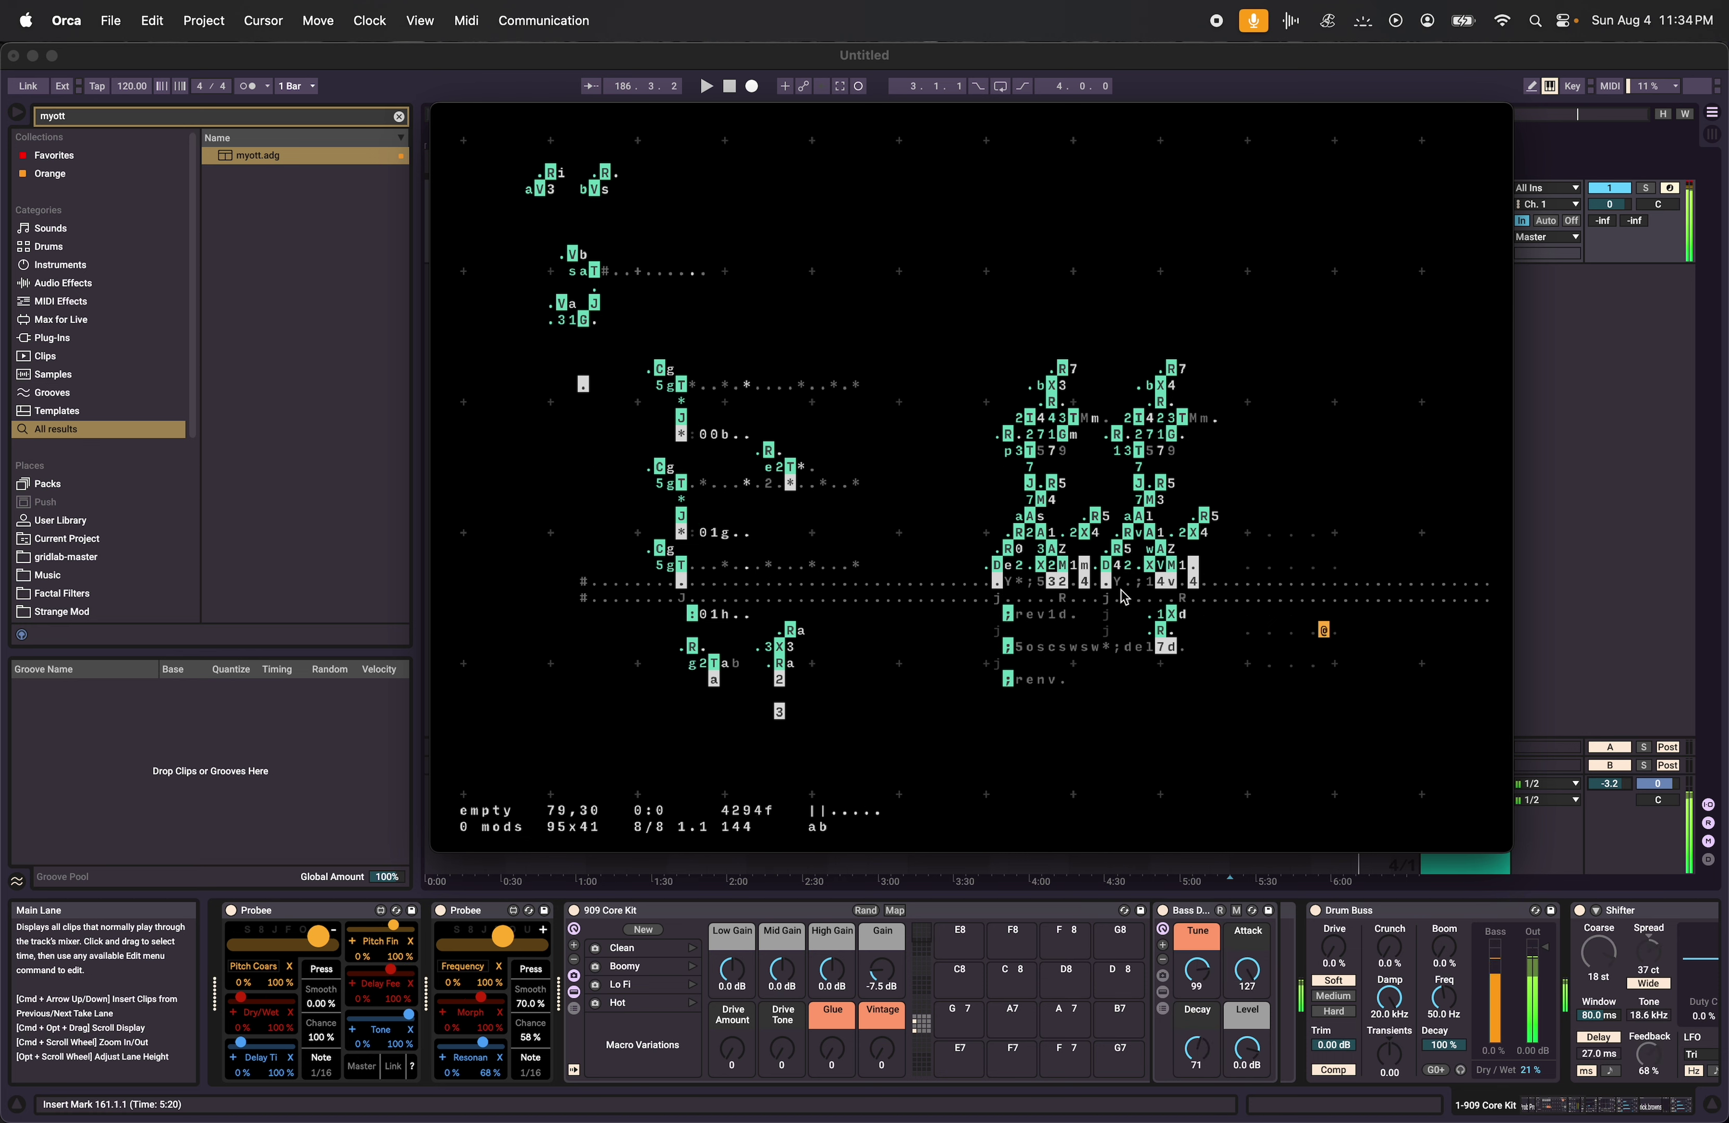
pyautogui.click(1054, 602)
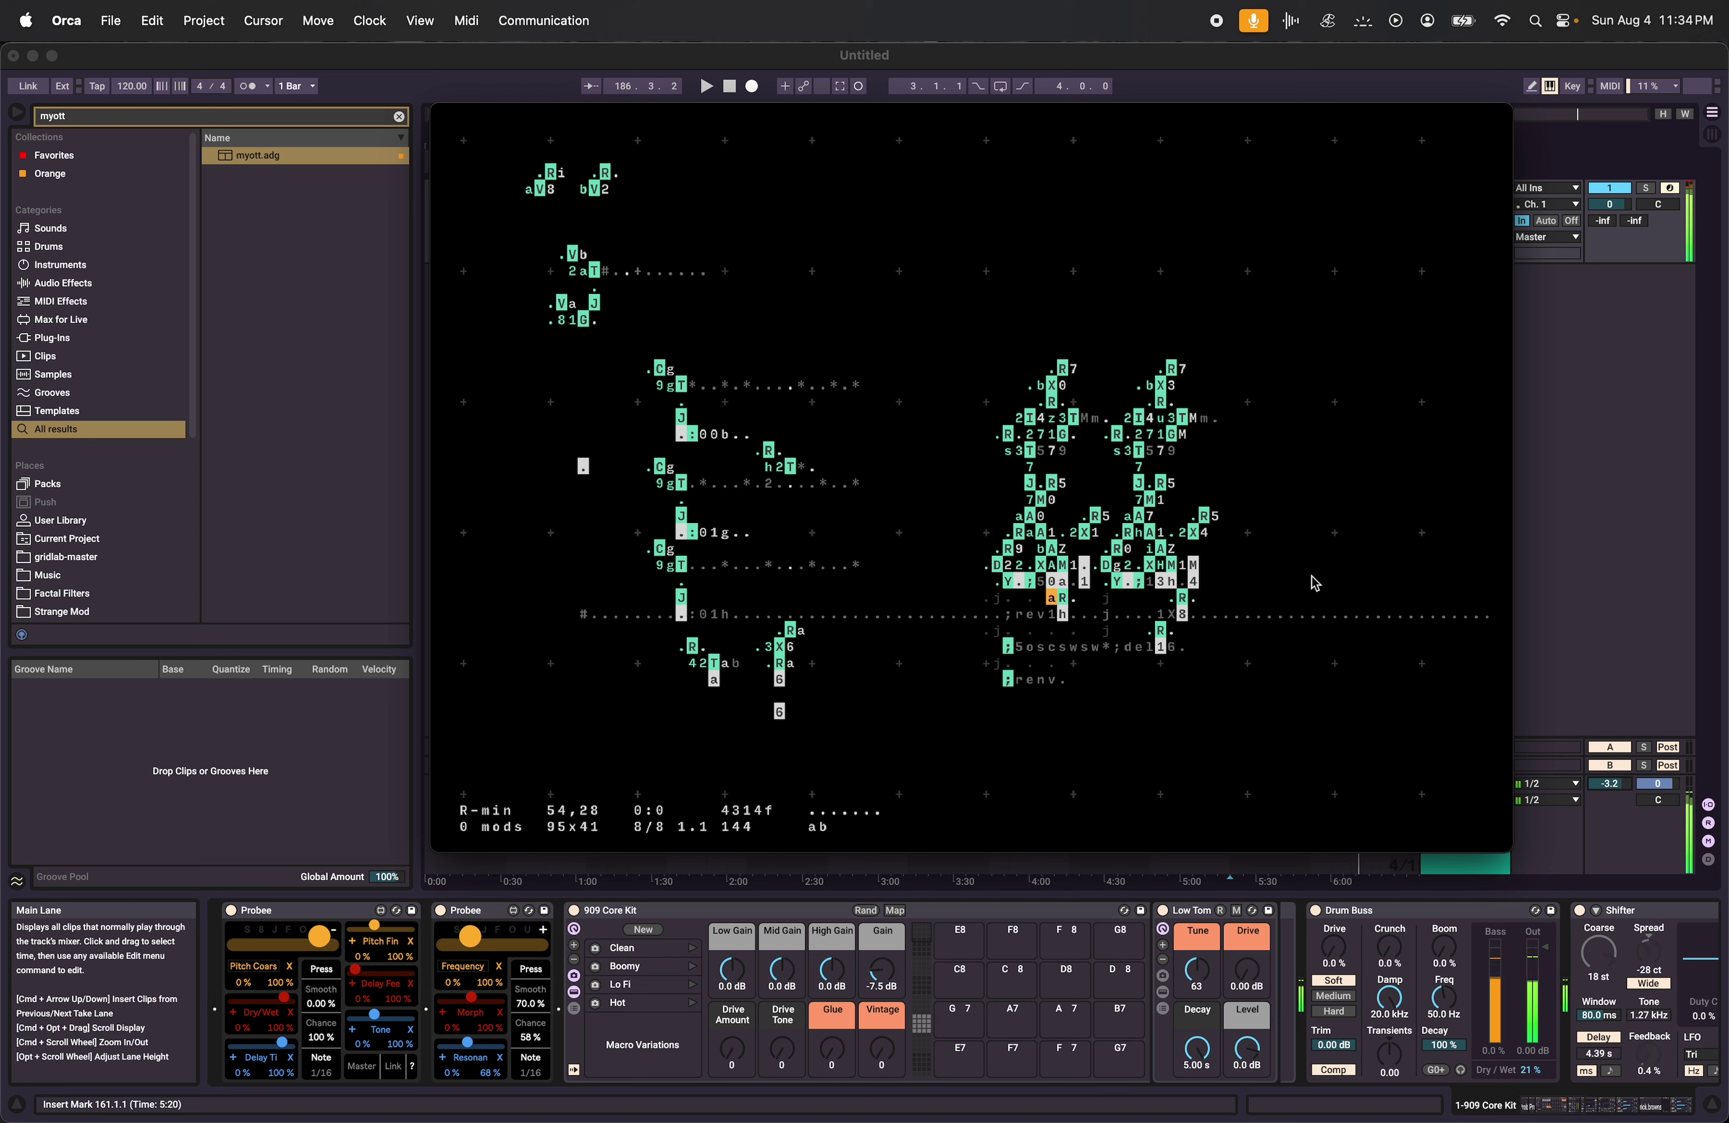
pyautogui.click(1331, 567)
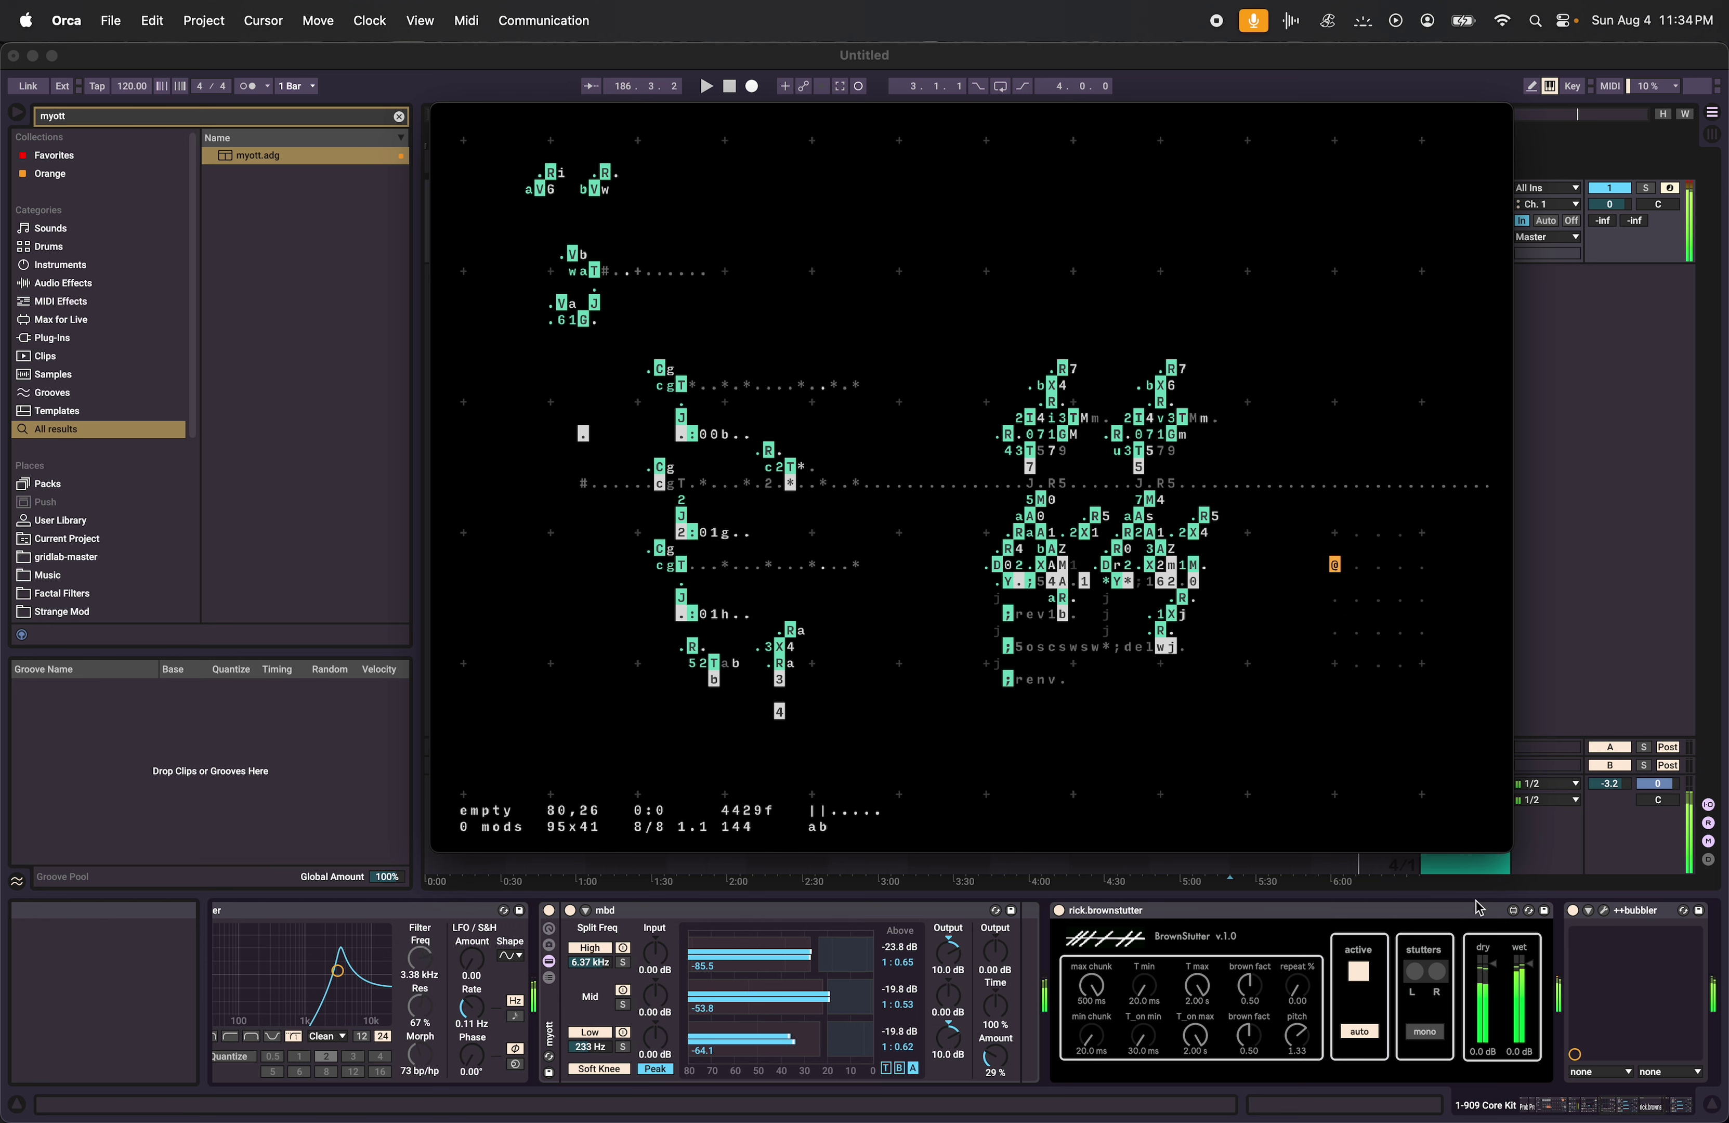
# Switch to Live, add Granular Mirror Maze 1.0 at the end of the 909 Core Kit chain, and set its wet level to -15 dB.
pyautogui.click(634, 881)
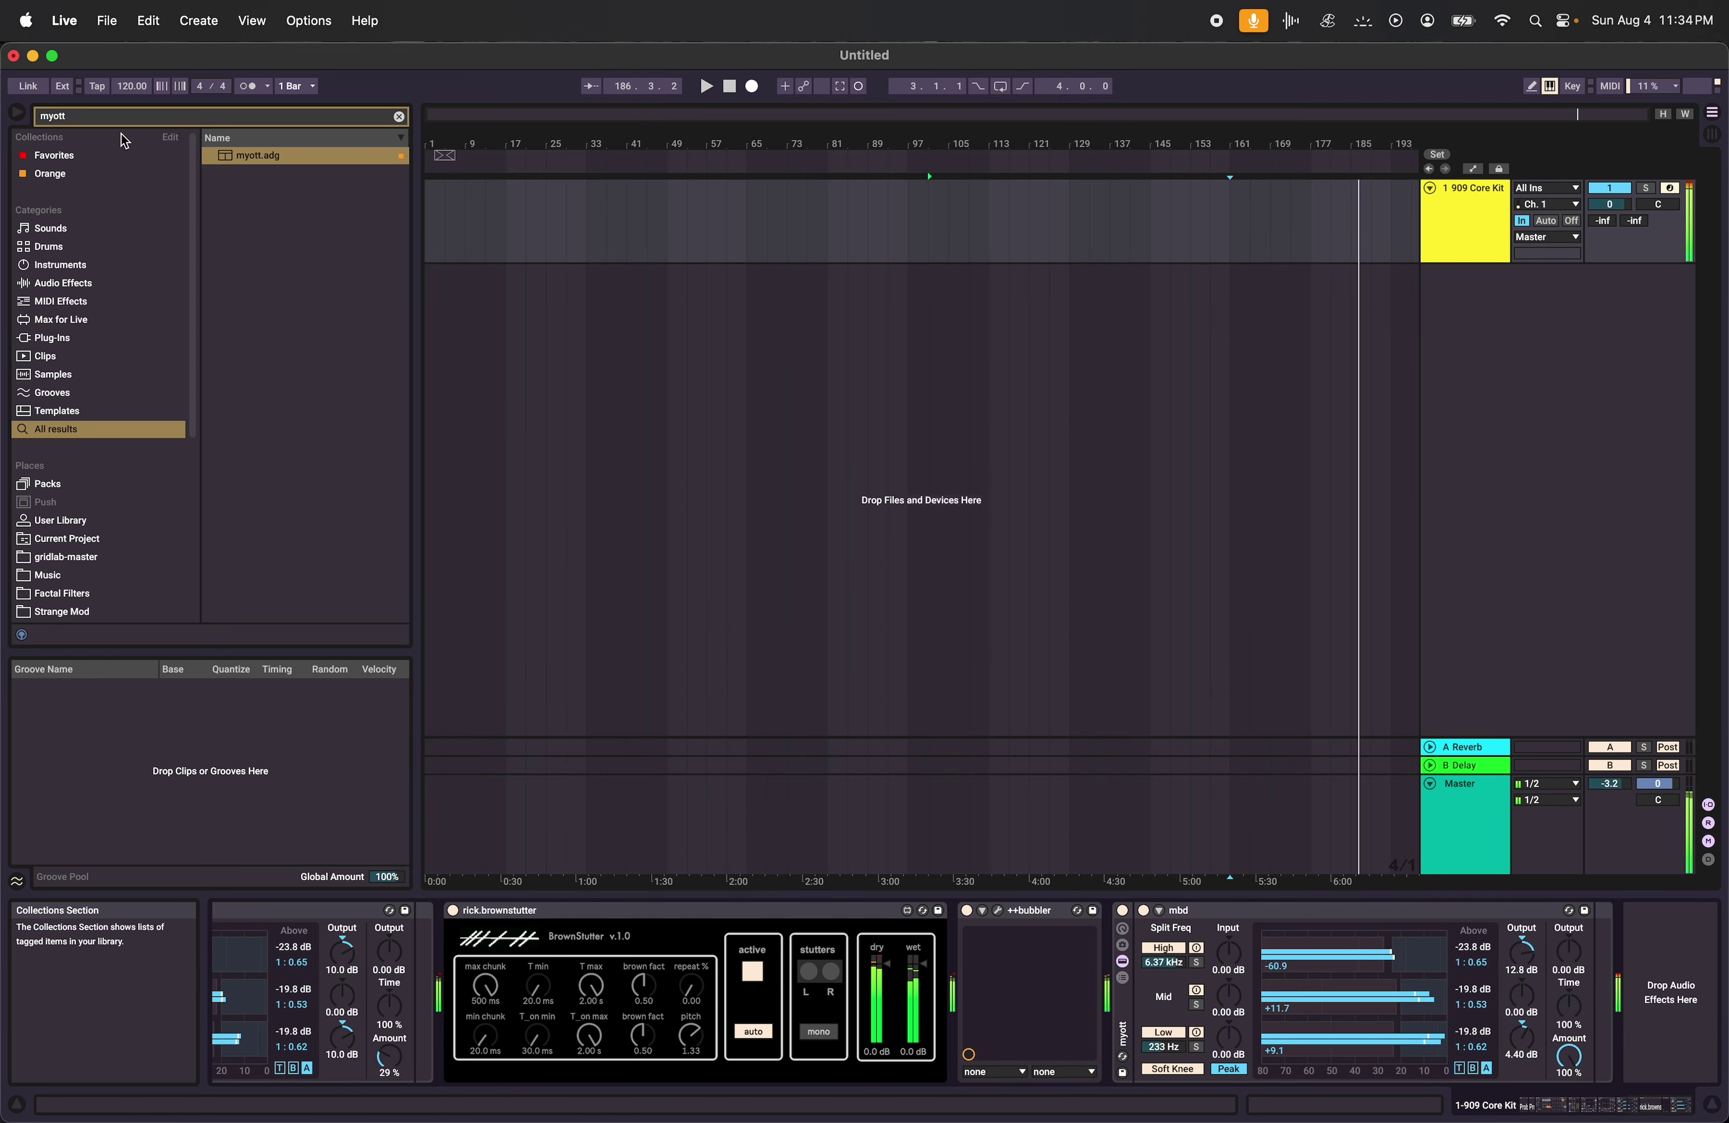
pyautogui.click(111, 116)
pyautogui.write('mirror')
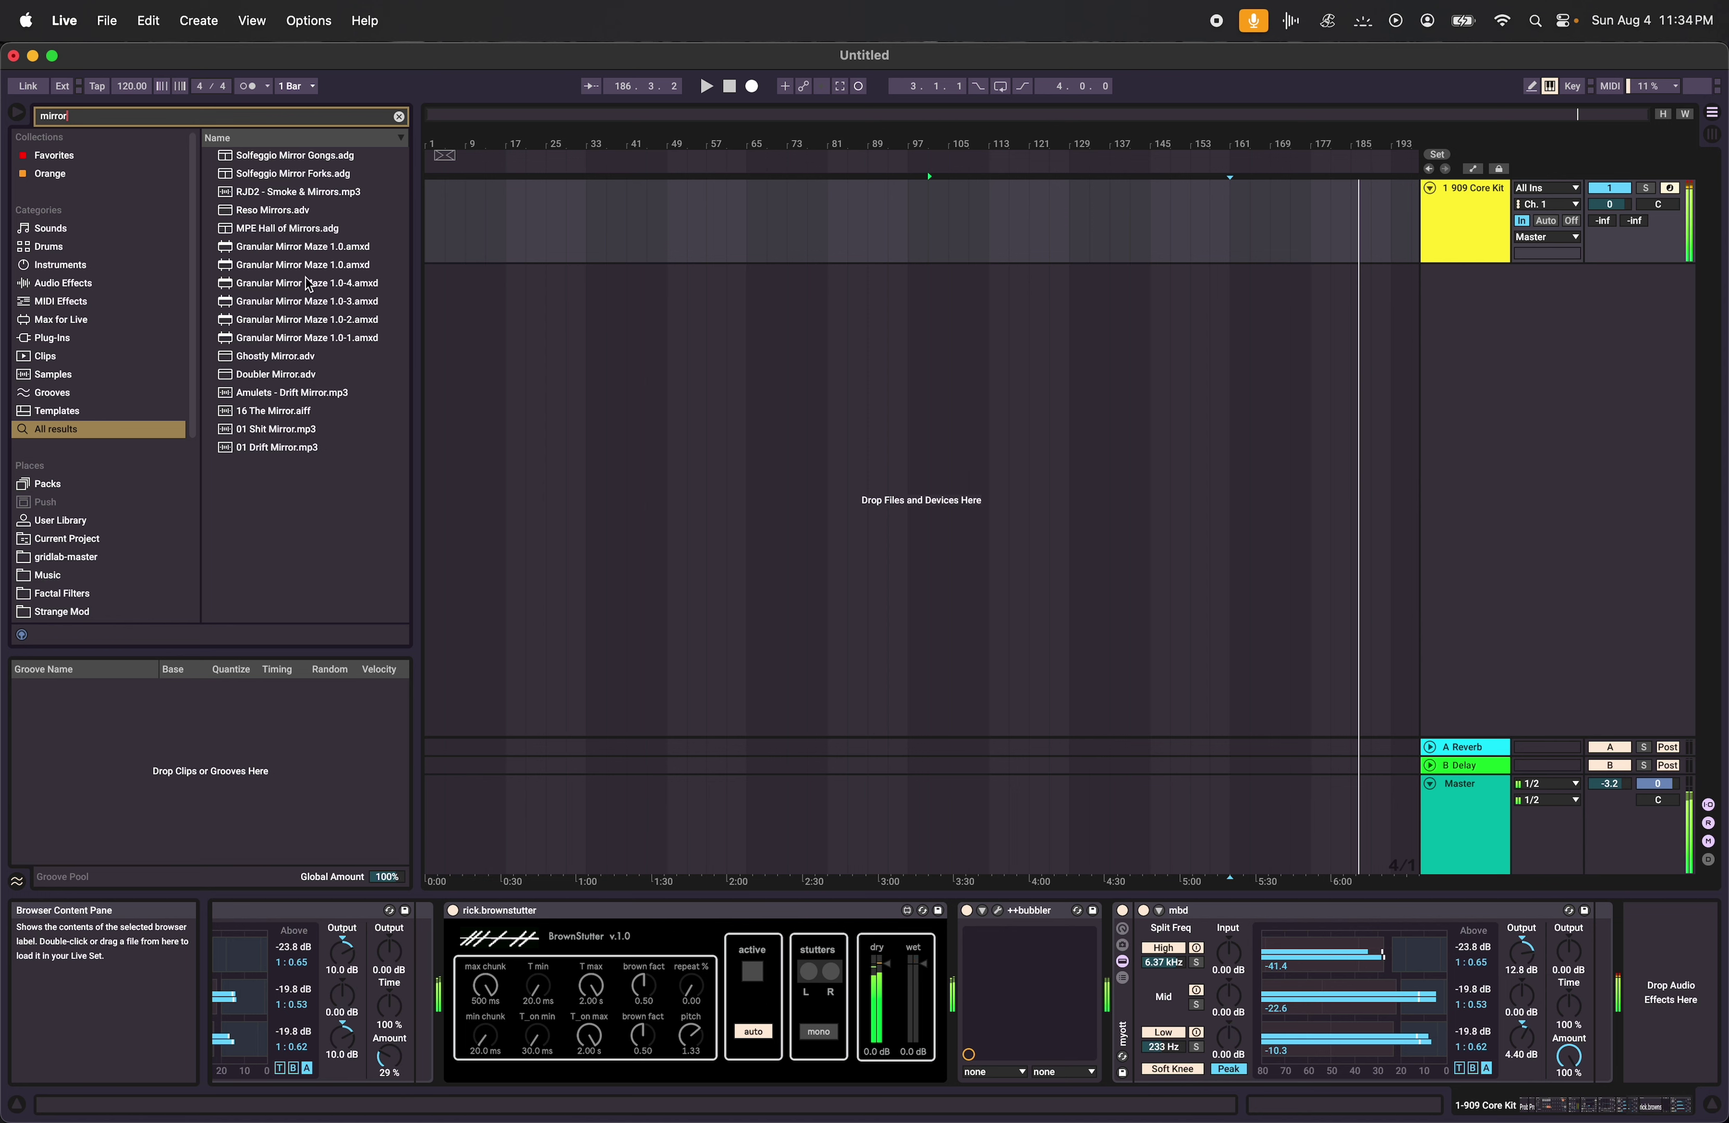
pyautogui.doubleClick(317, 248)
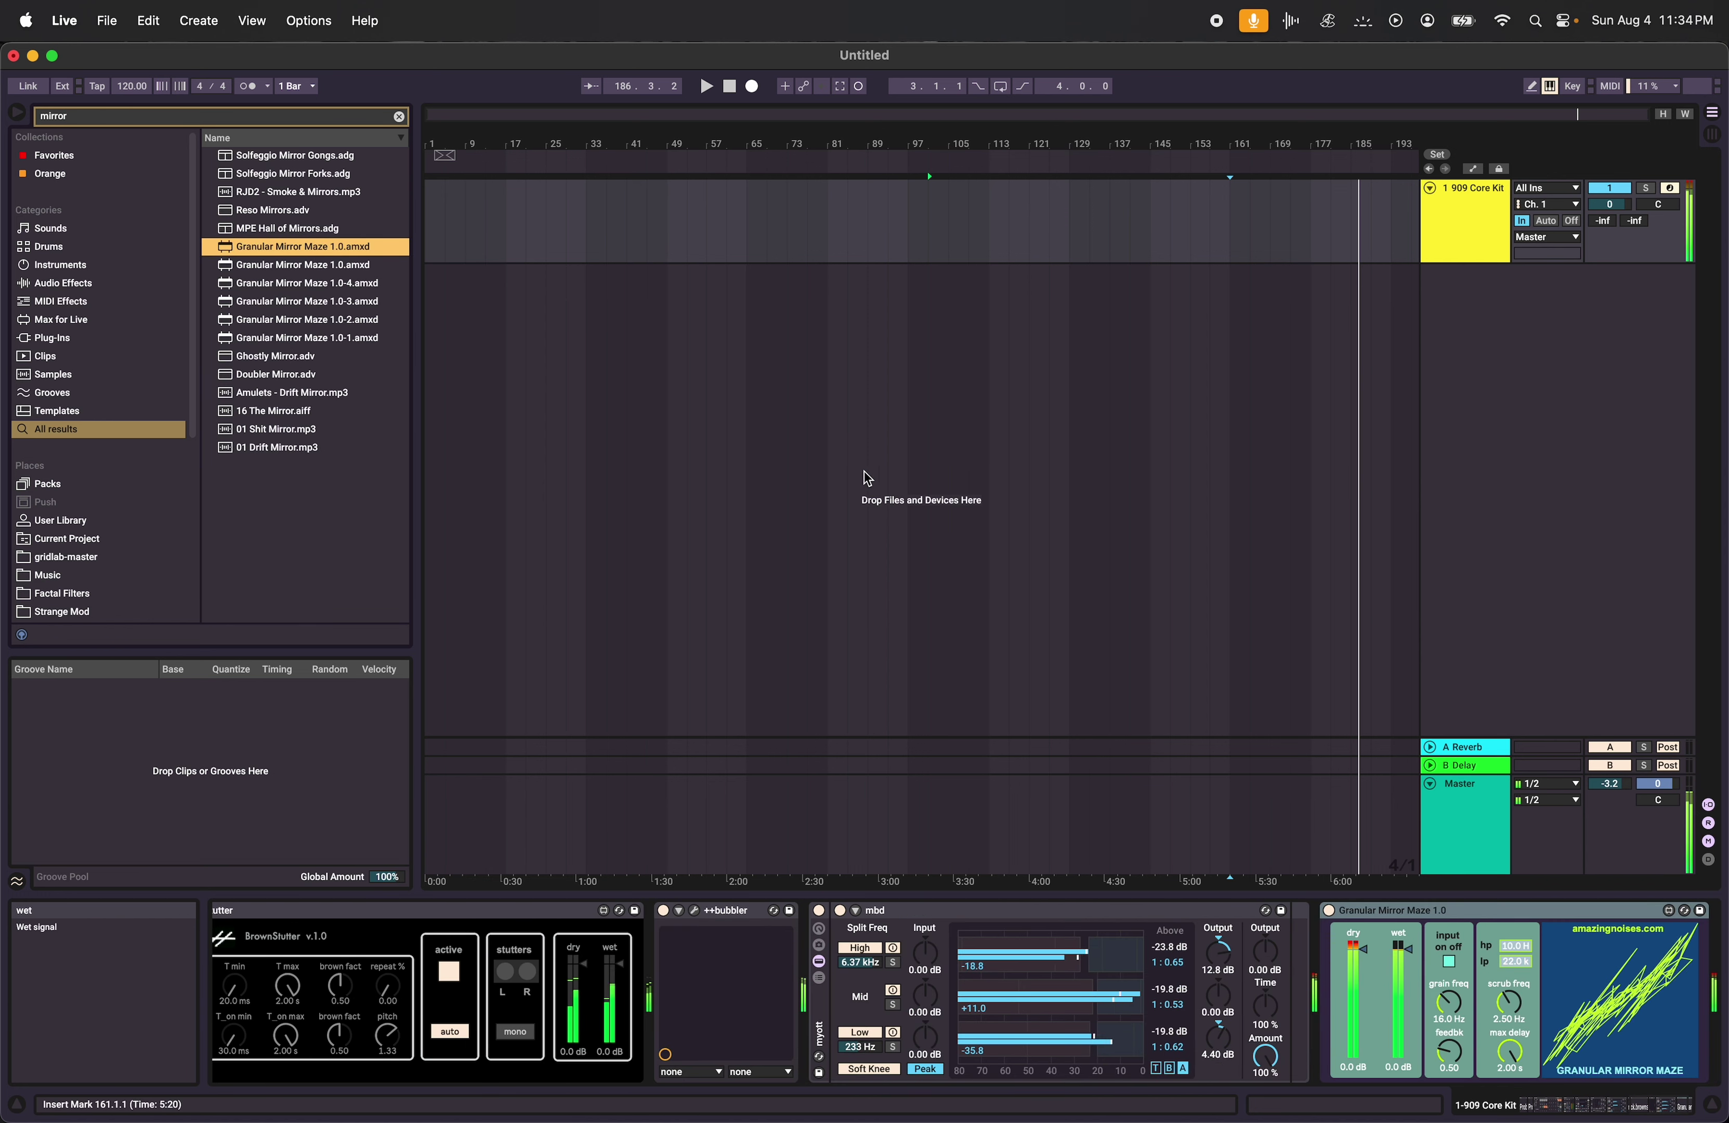
pyautogui.moveTo(1520, 955); pyautogui.dragTo(1521, 952)
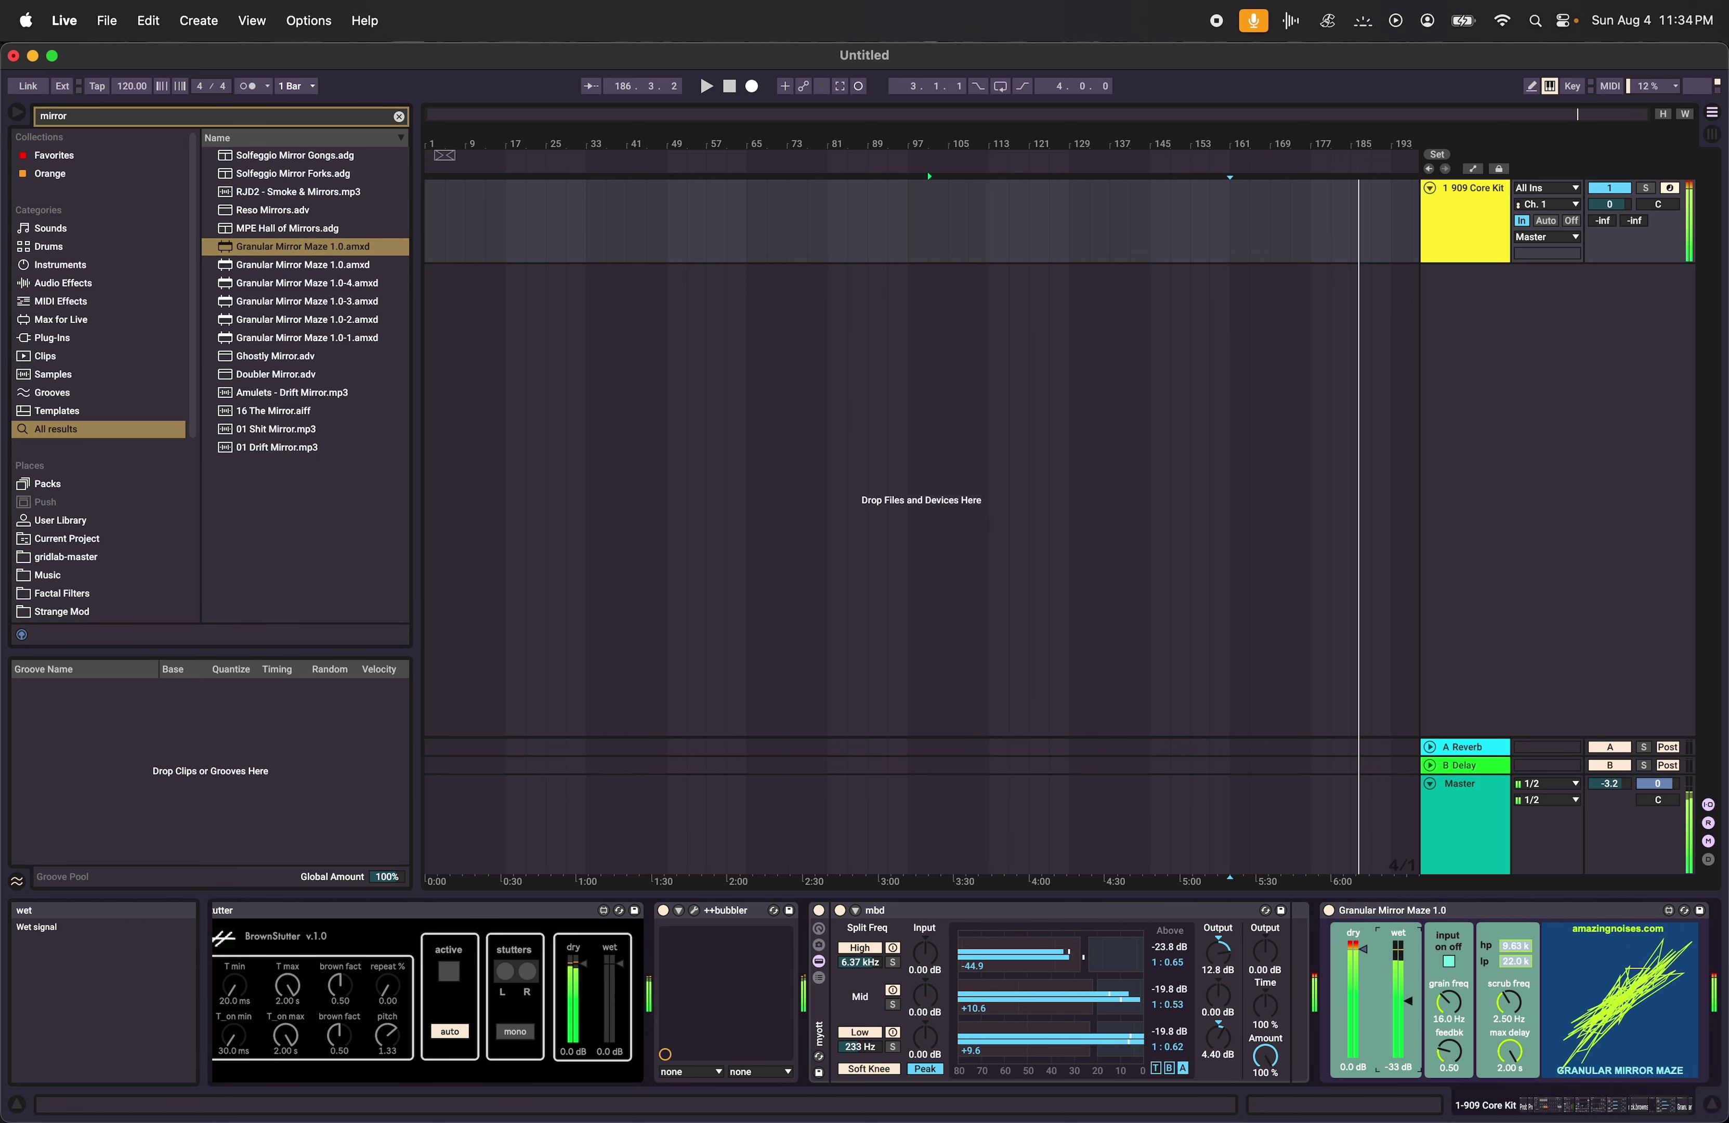
pyautogui.moveTo(1398, 951); pyautogui.dragTo(1397, 977)
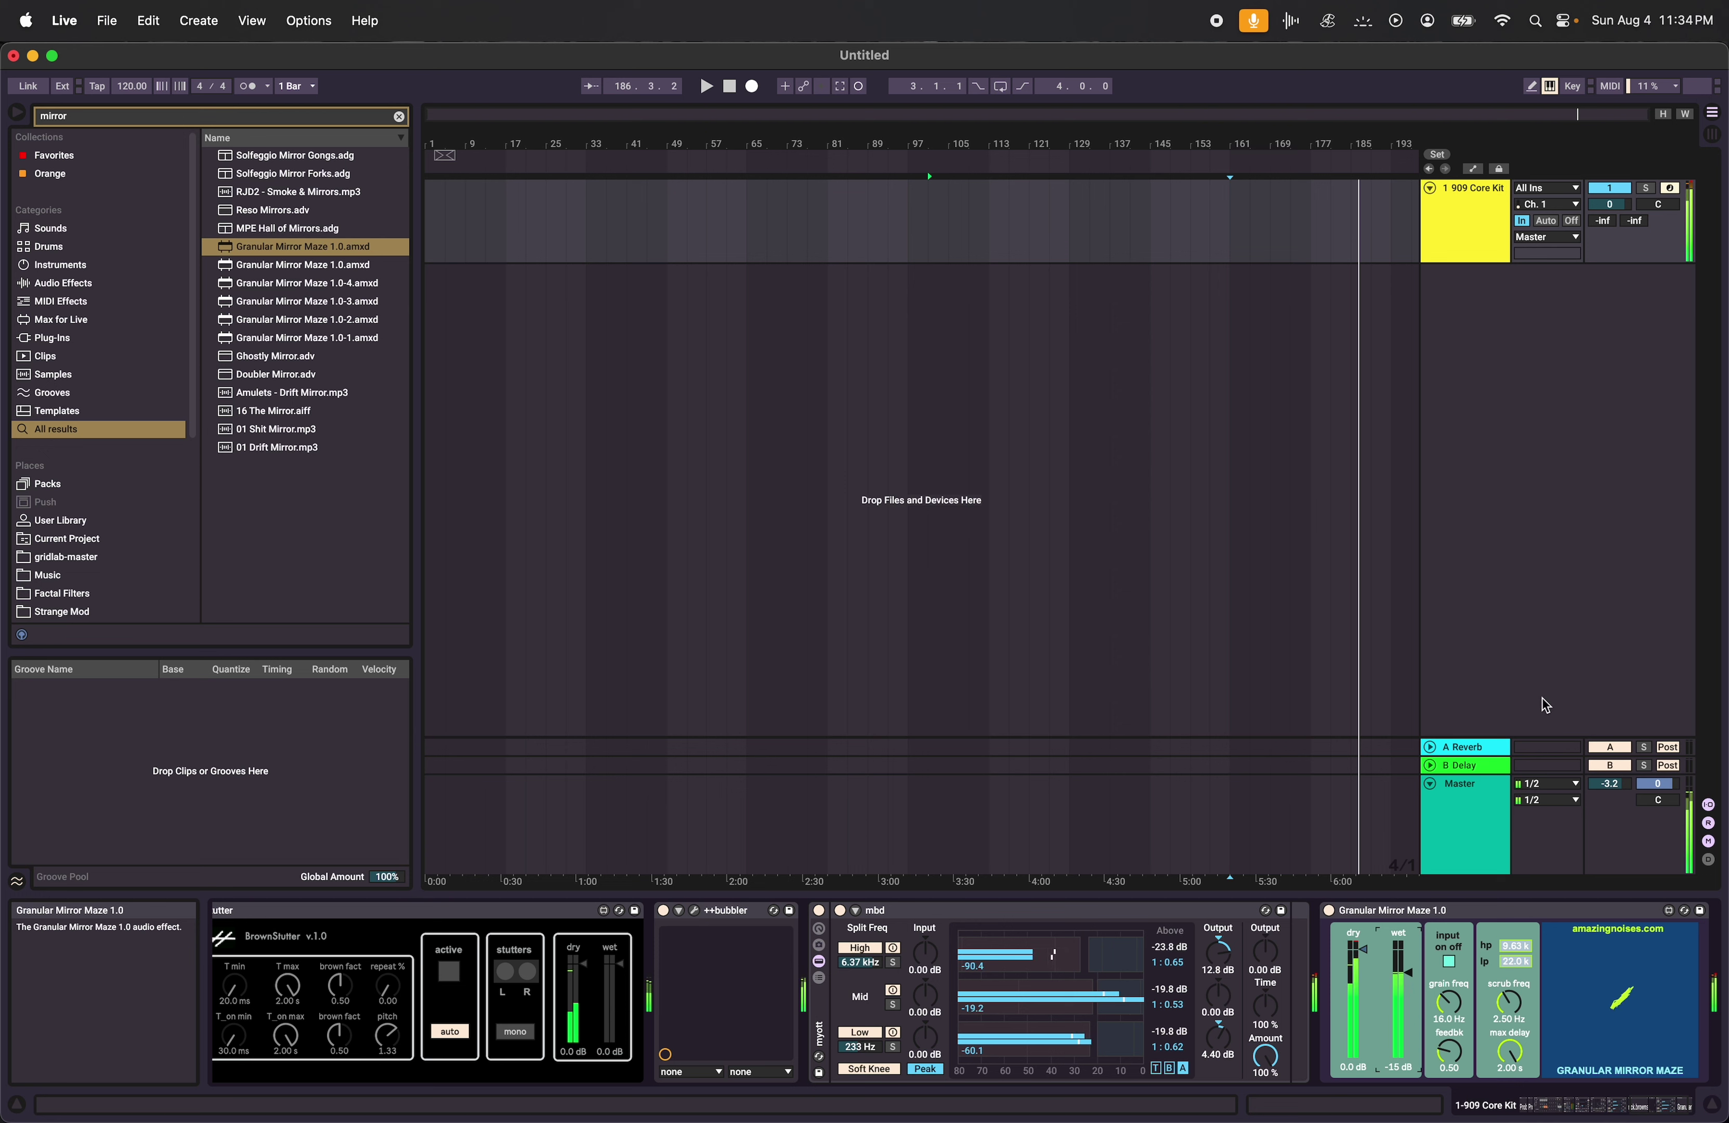
# Replace the Reverb on return track A with the SA.Wash device.
pyautogui.press('Down')
pyautogui.click(193, 116)
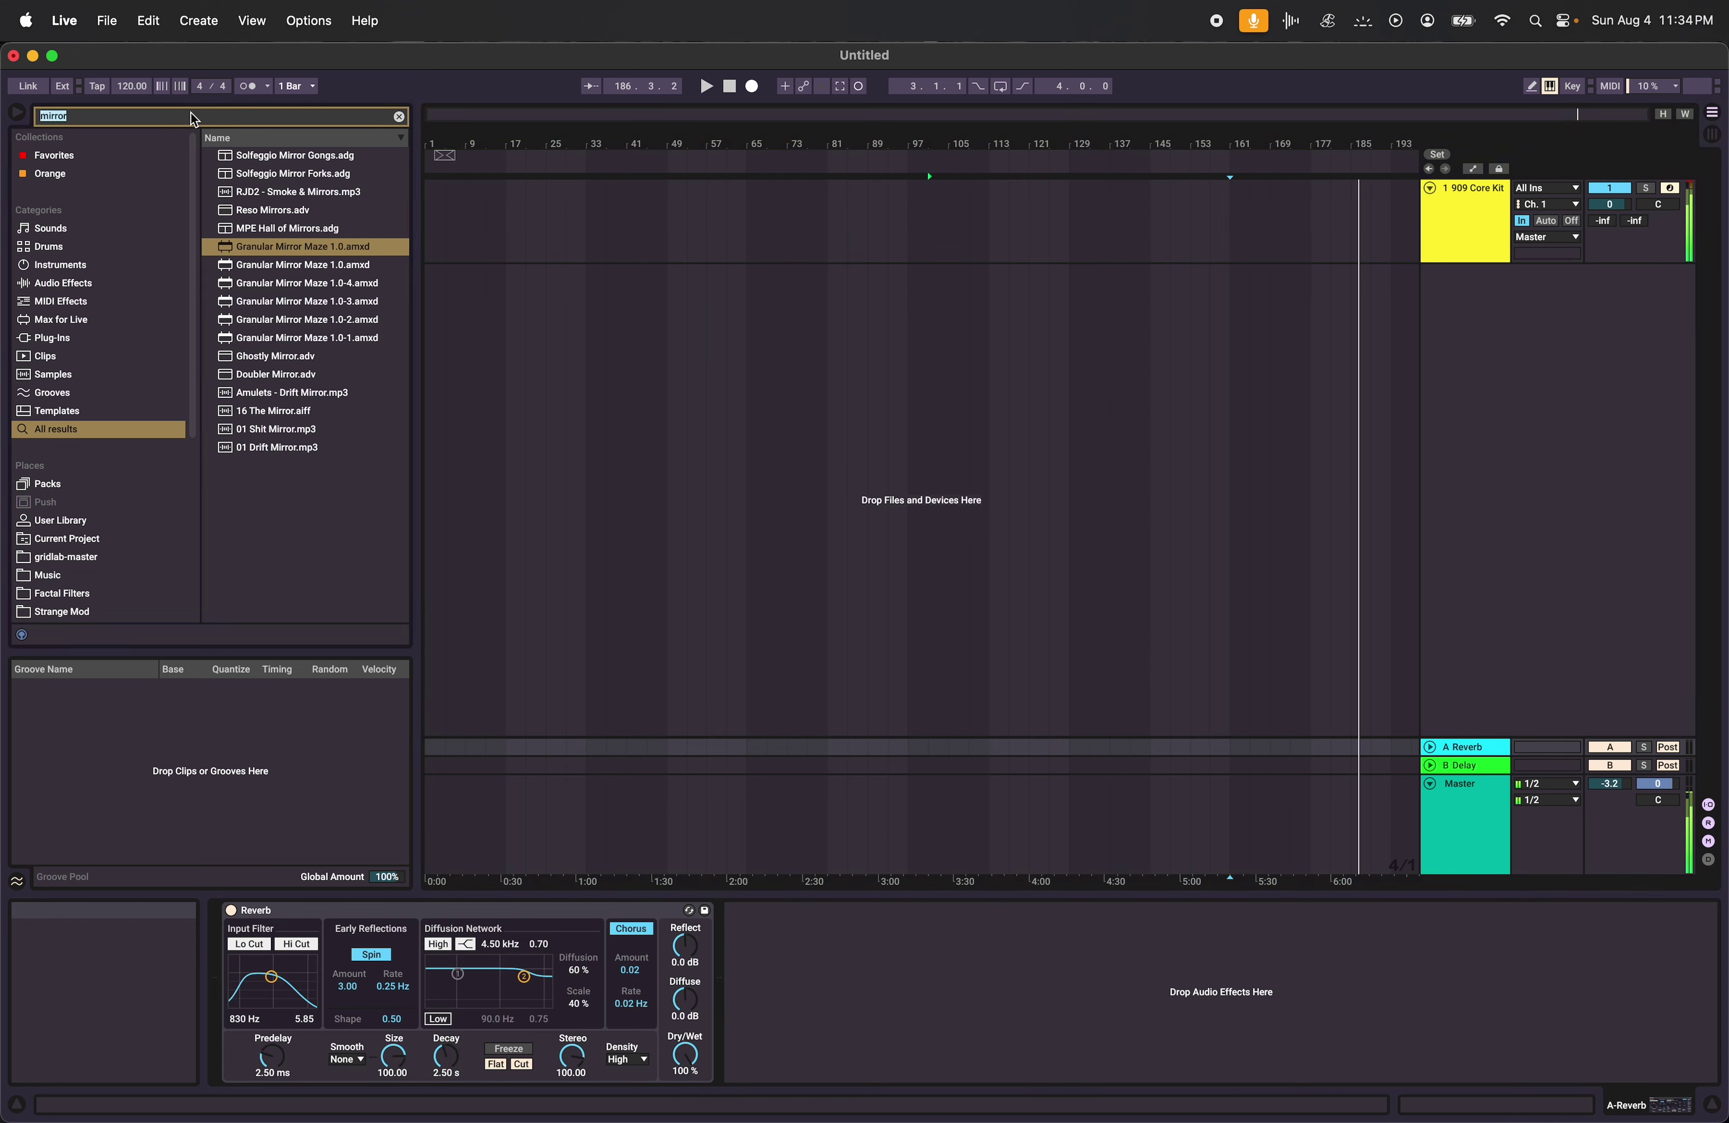
pyautogui.write('sa.wash')
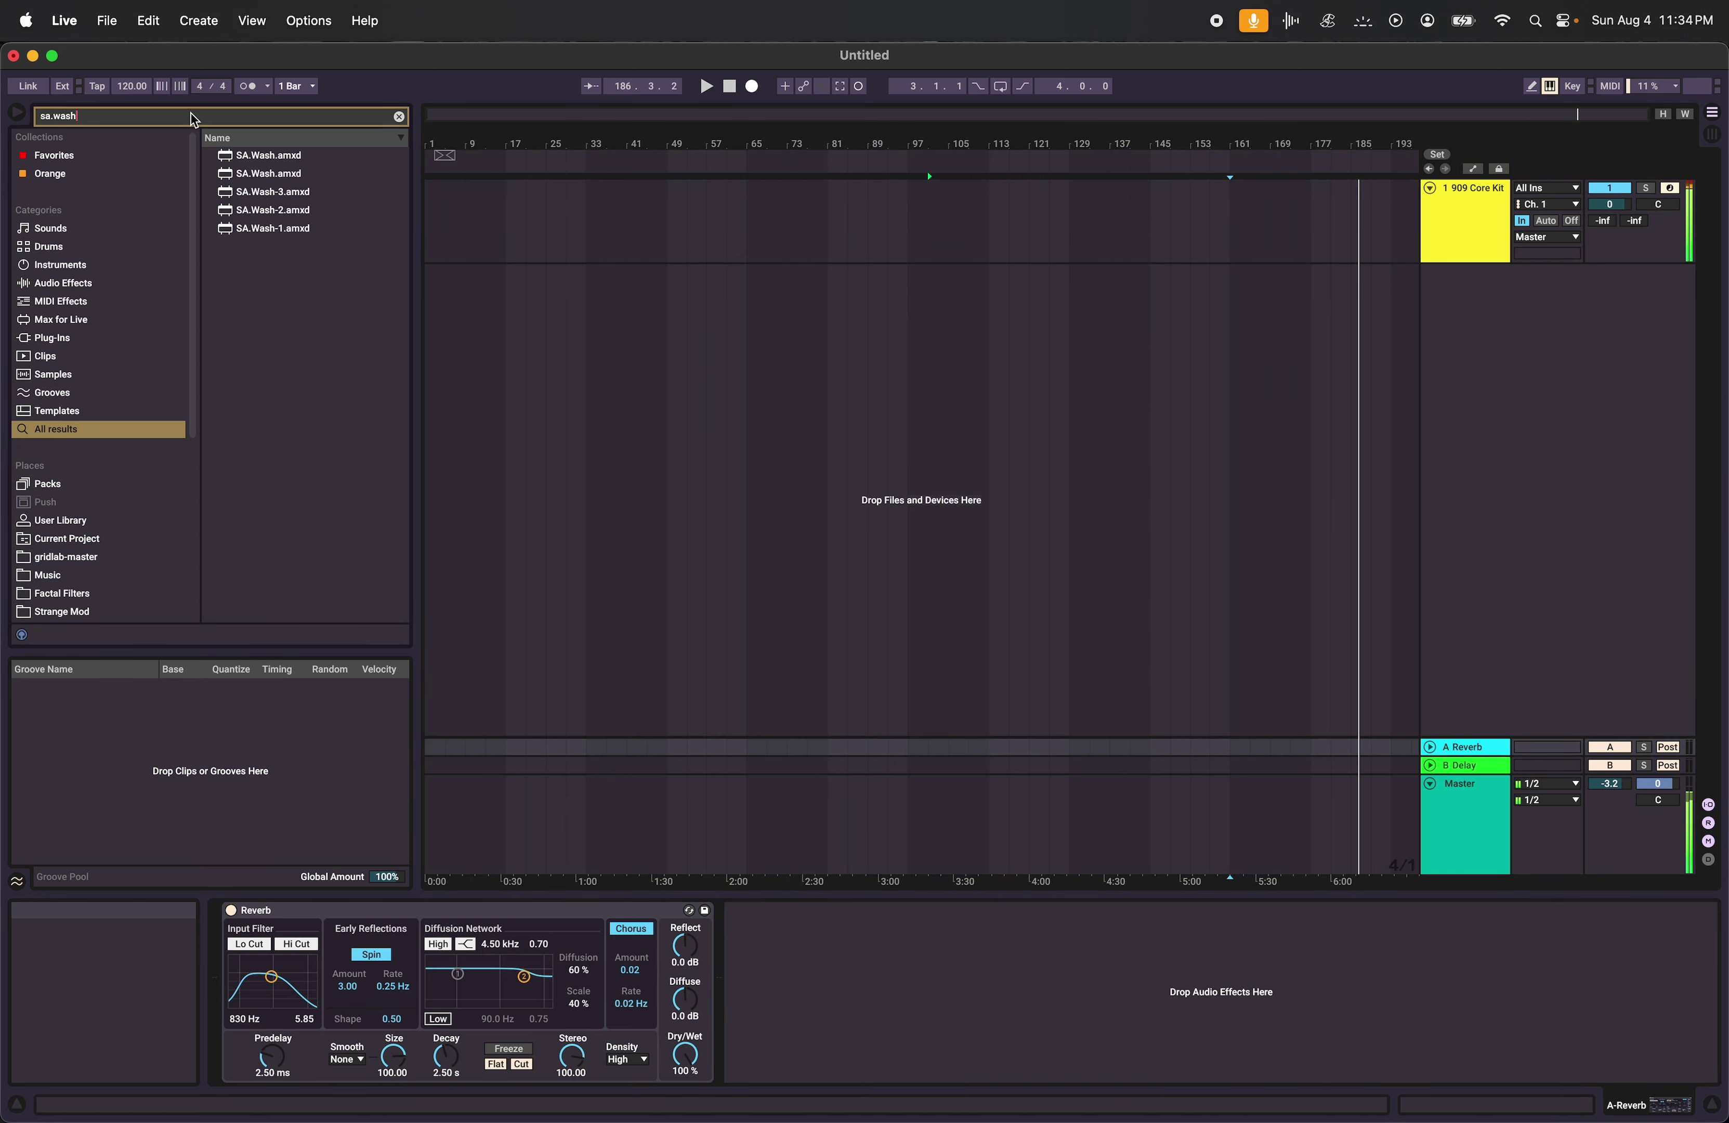
pyautogui.doubleClick(260, 156)
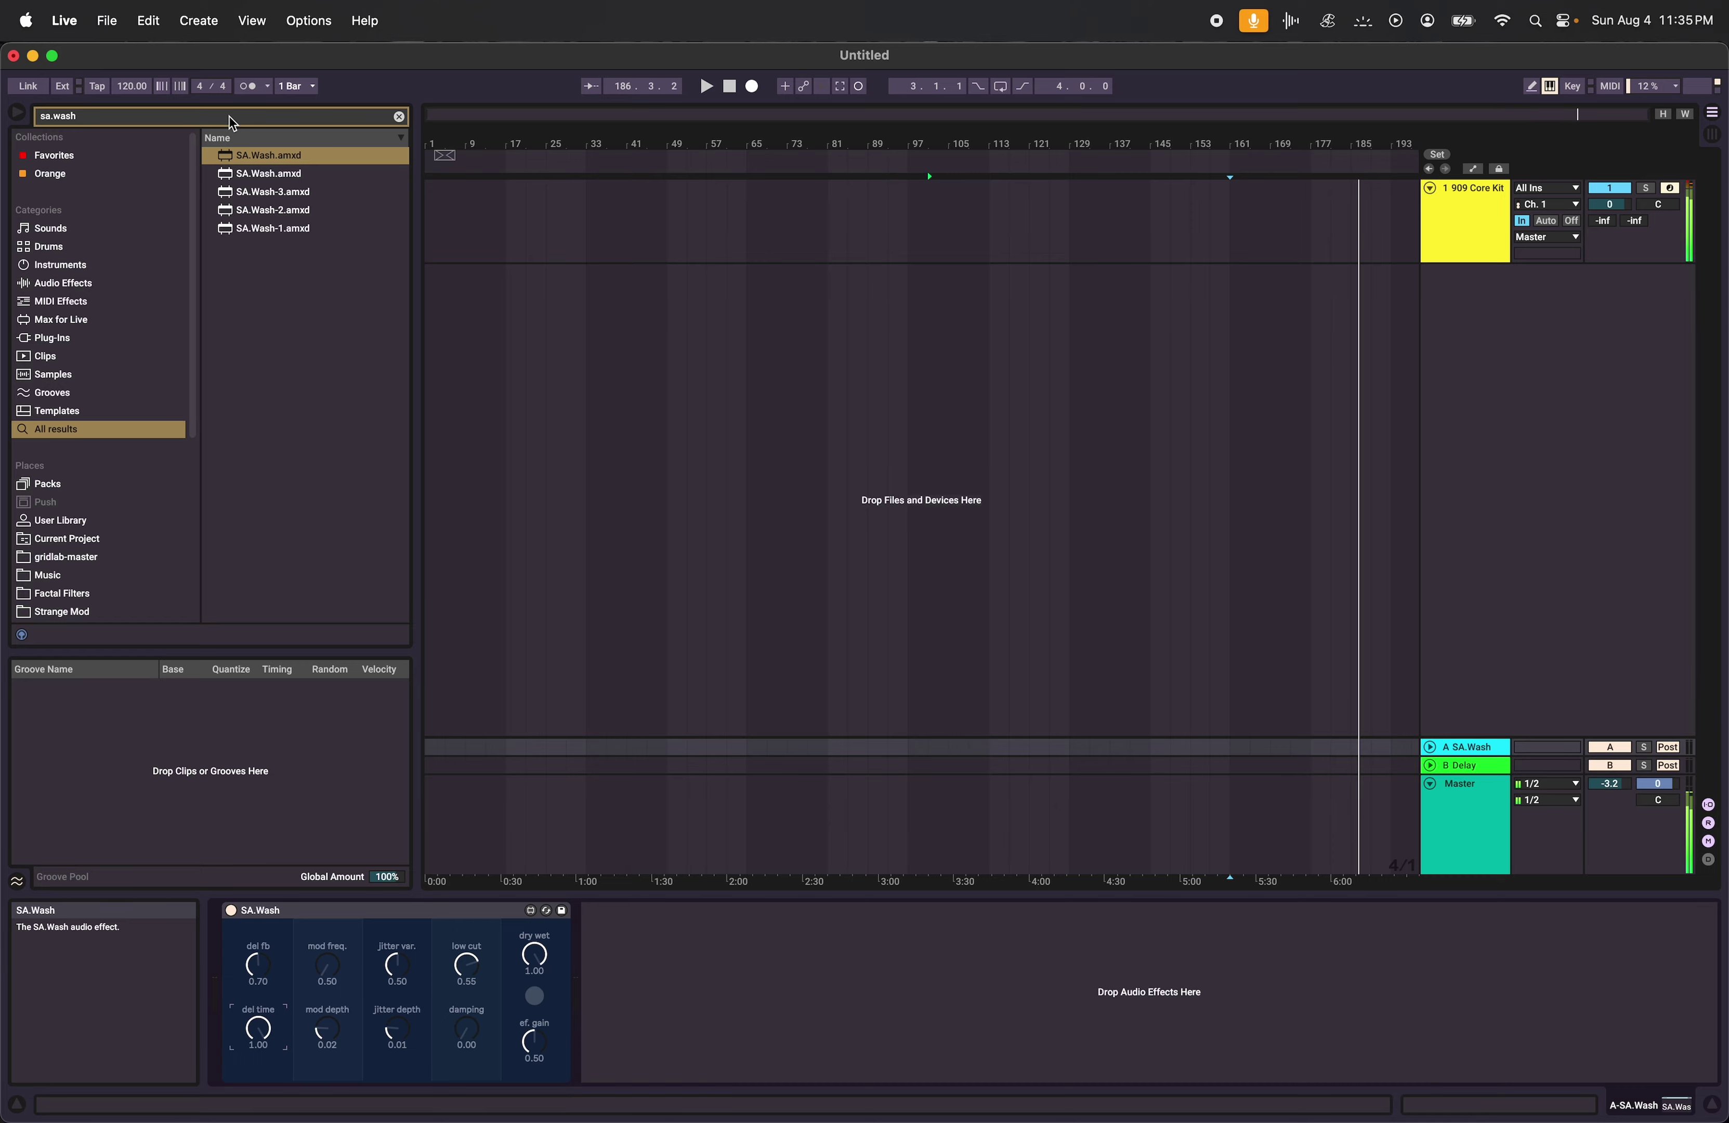
# Select the 909 Core Kit track and bring the drum rack in its device chain into view.
pyautogui.click(1472, 226)
pyautogui.hscroll(5, 893, 986)
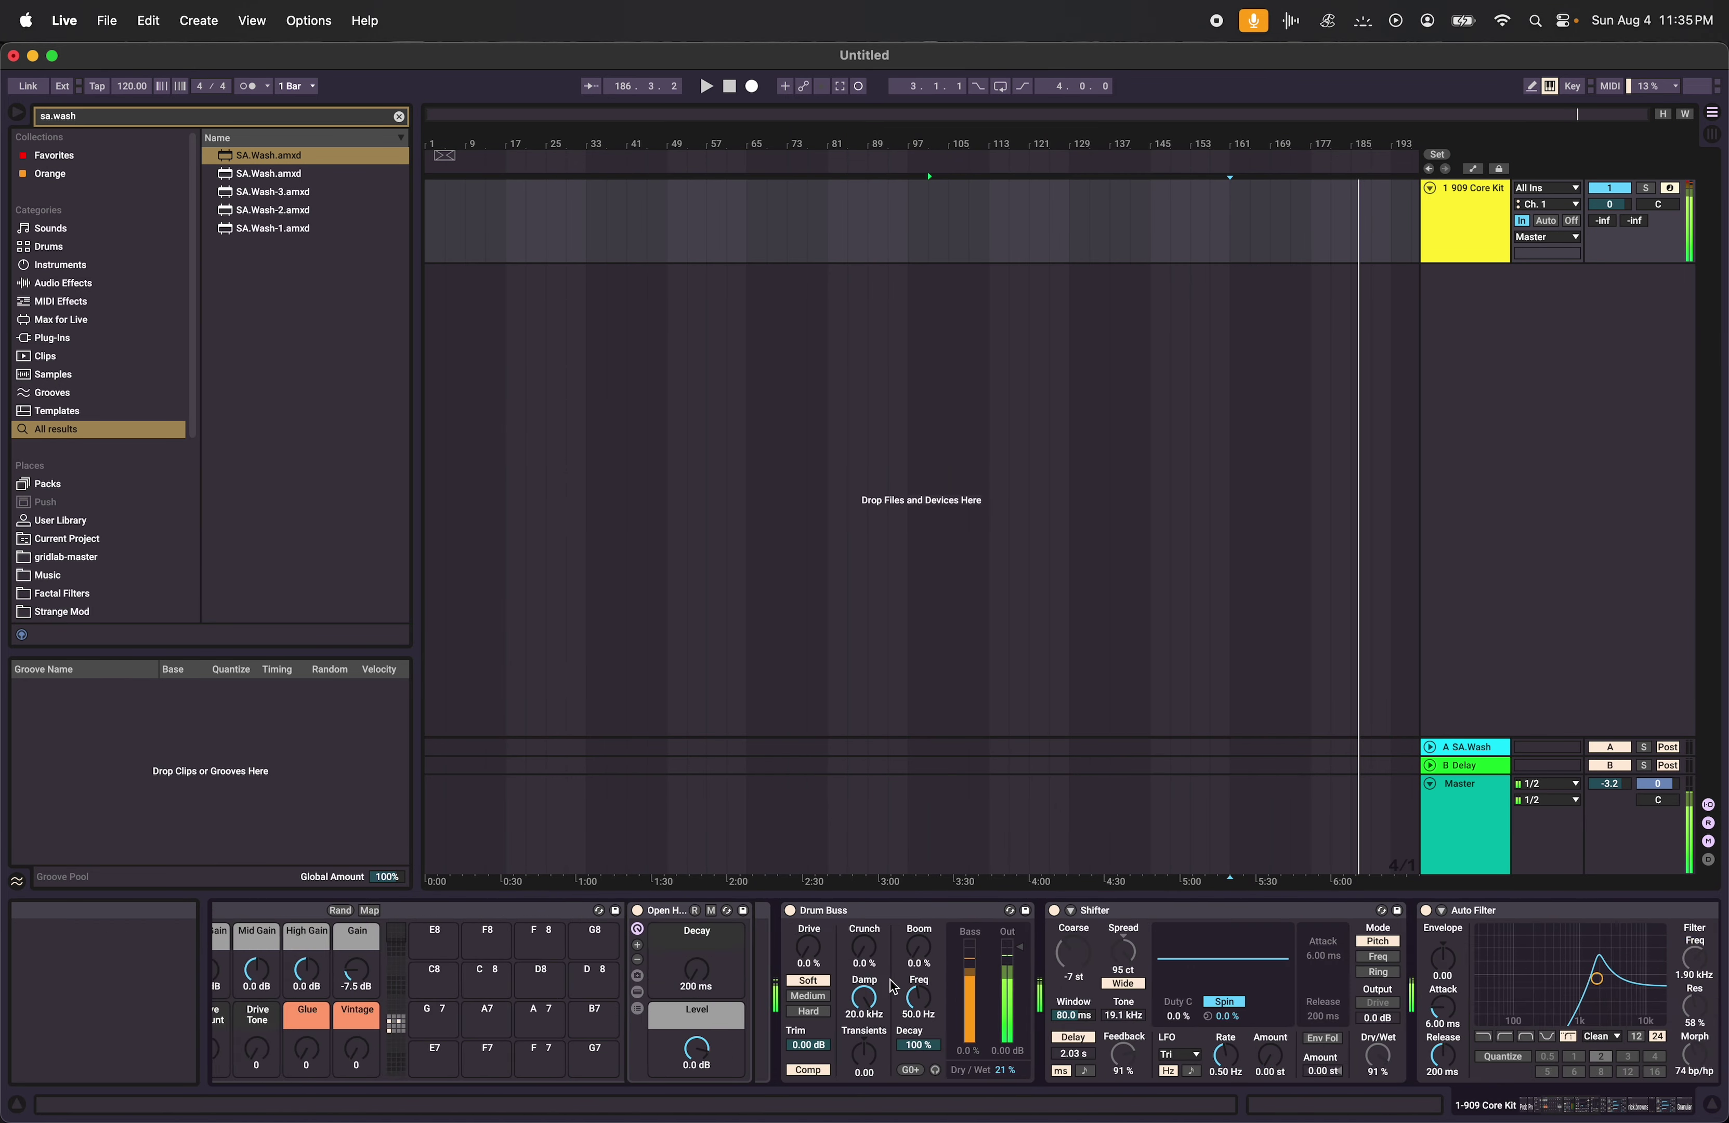
pyautogui.hscroll(-5, 893, 985)
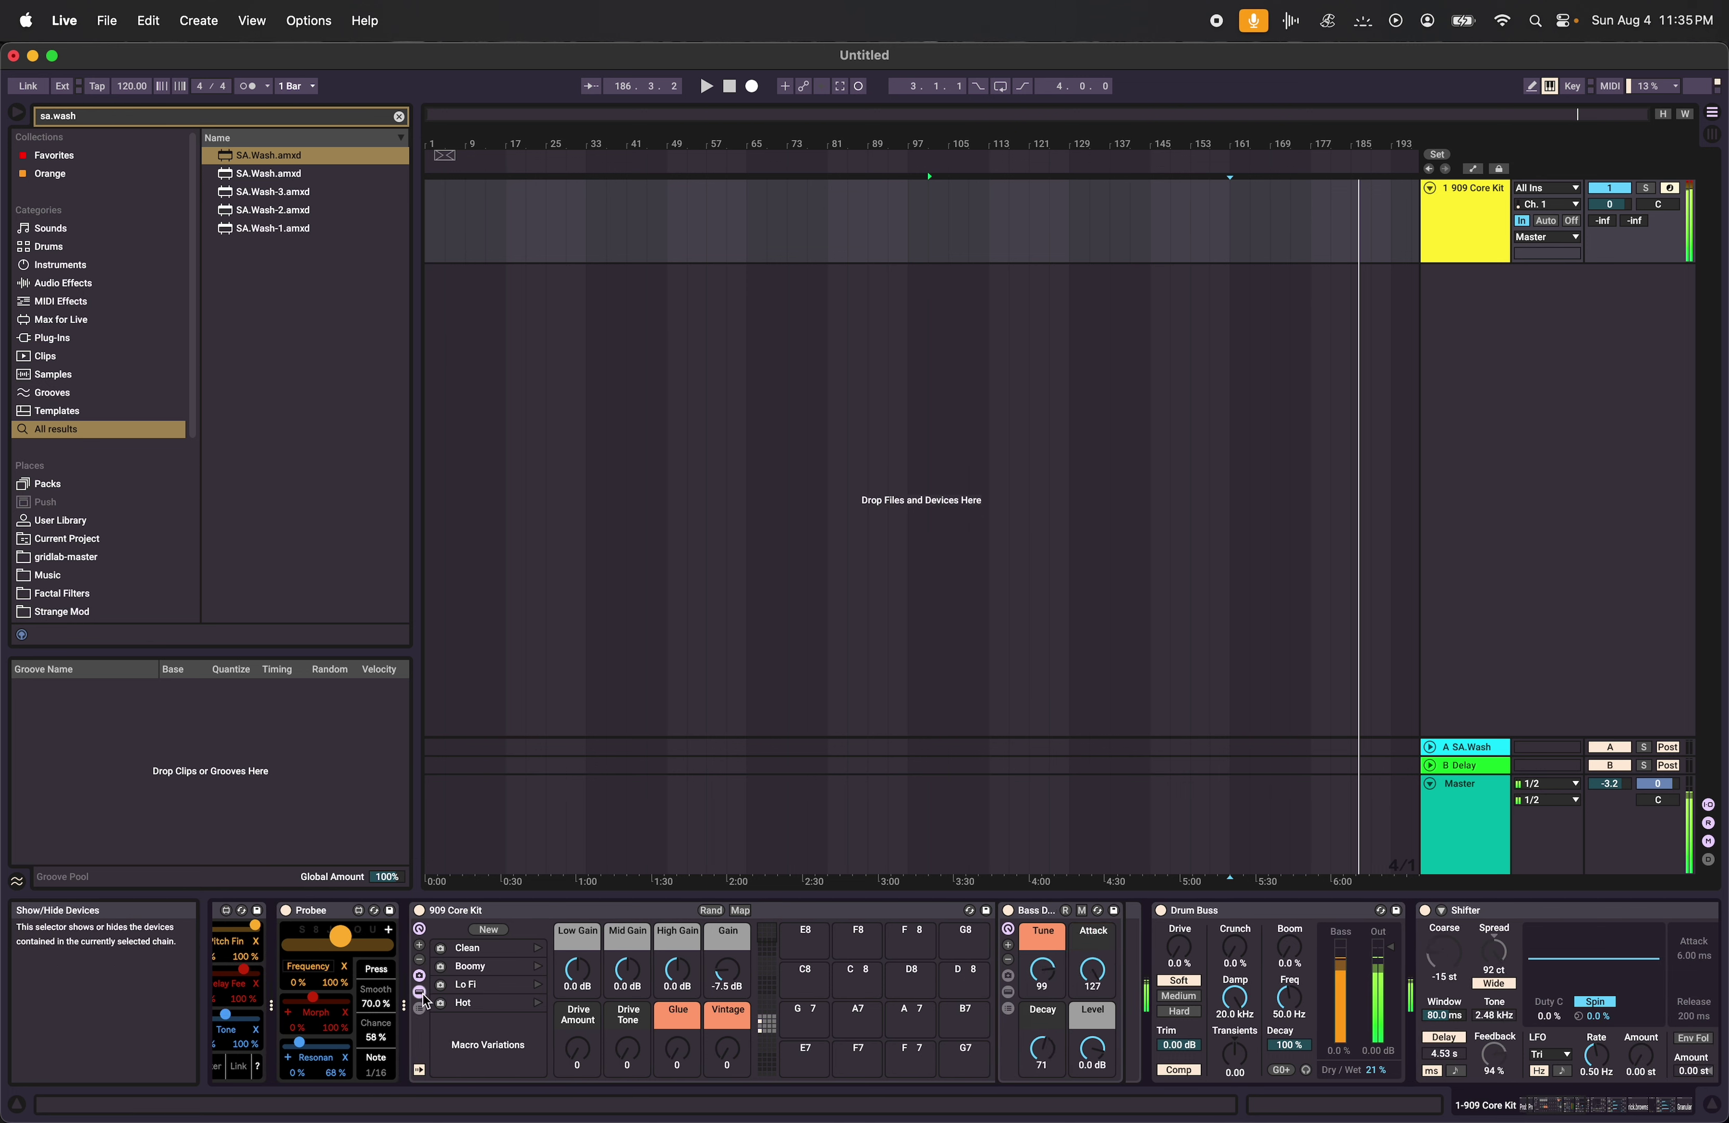
pyautogui.hscroll(3, 423, 983)
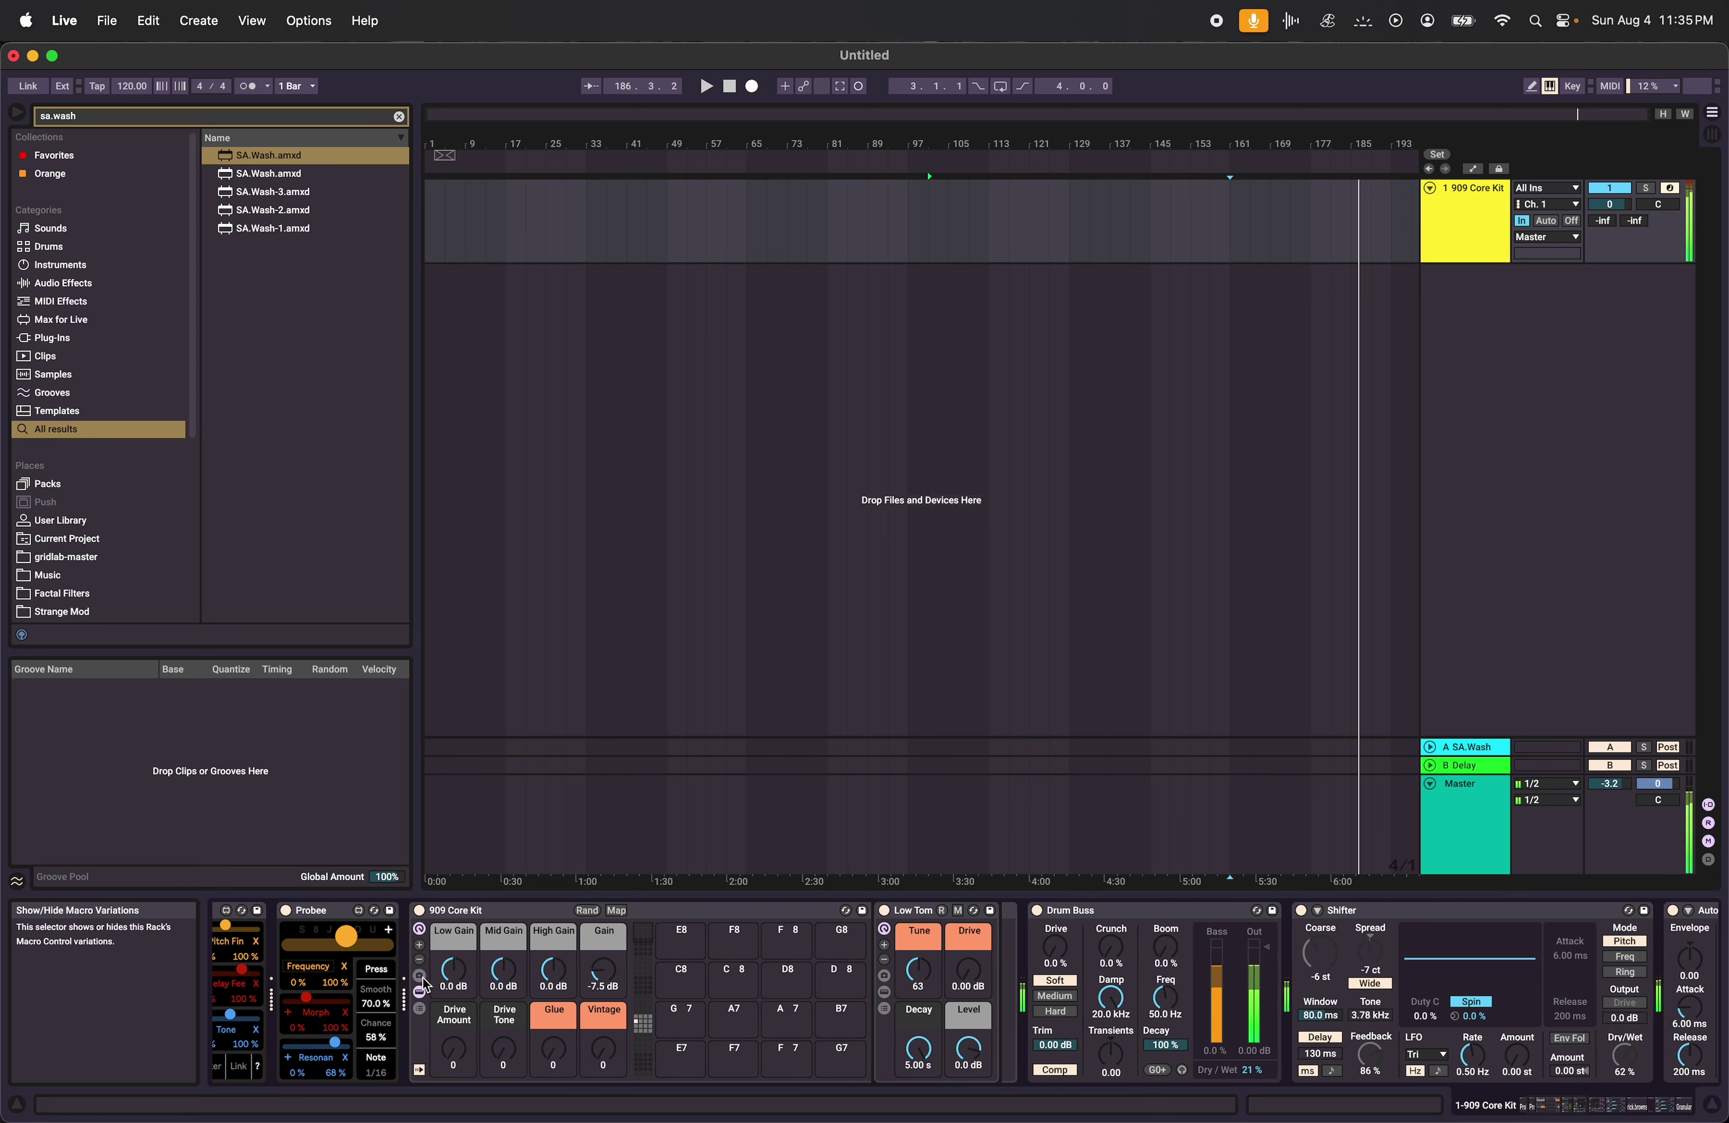
pyautogui.click(420, 977)
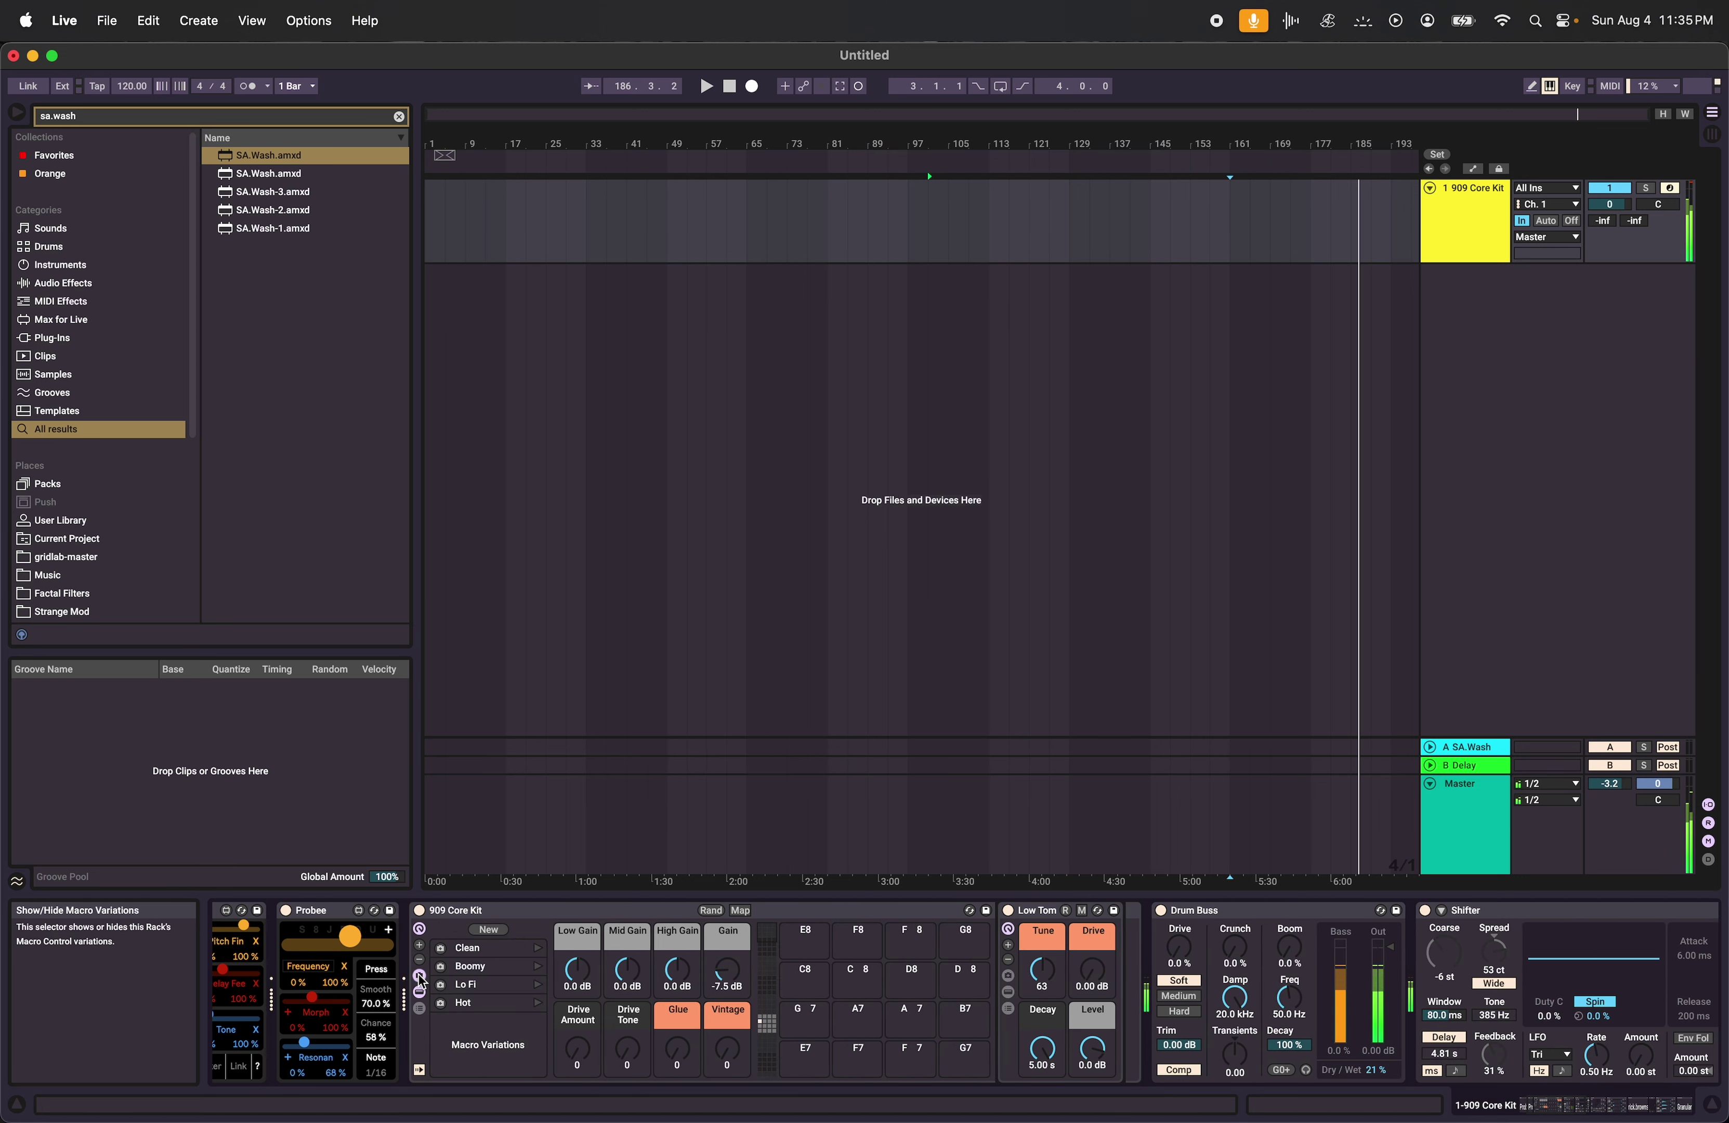
pyautogui.click(420, 977)
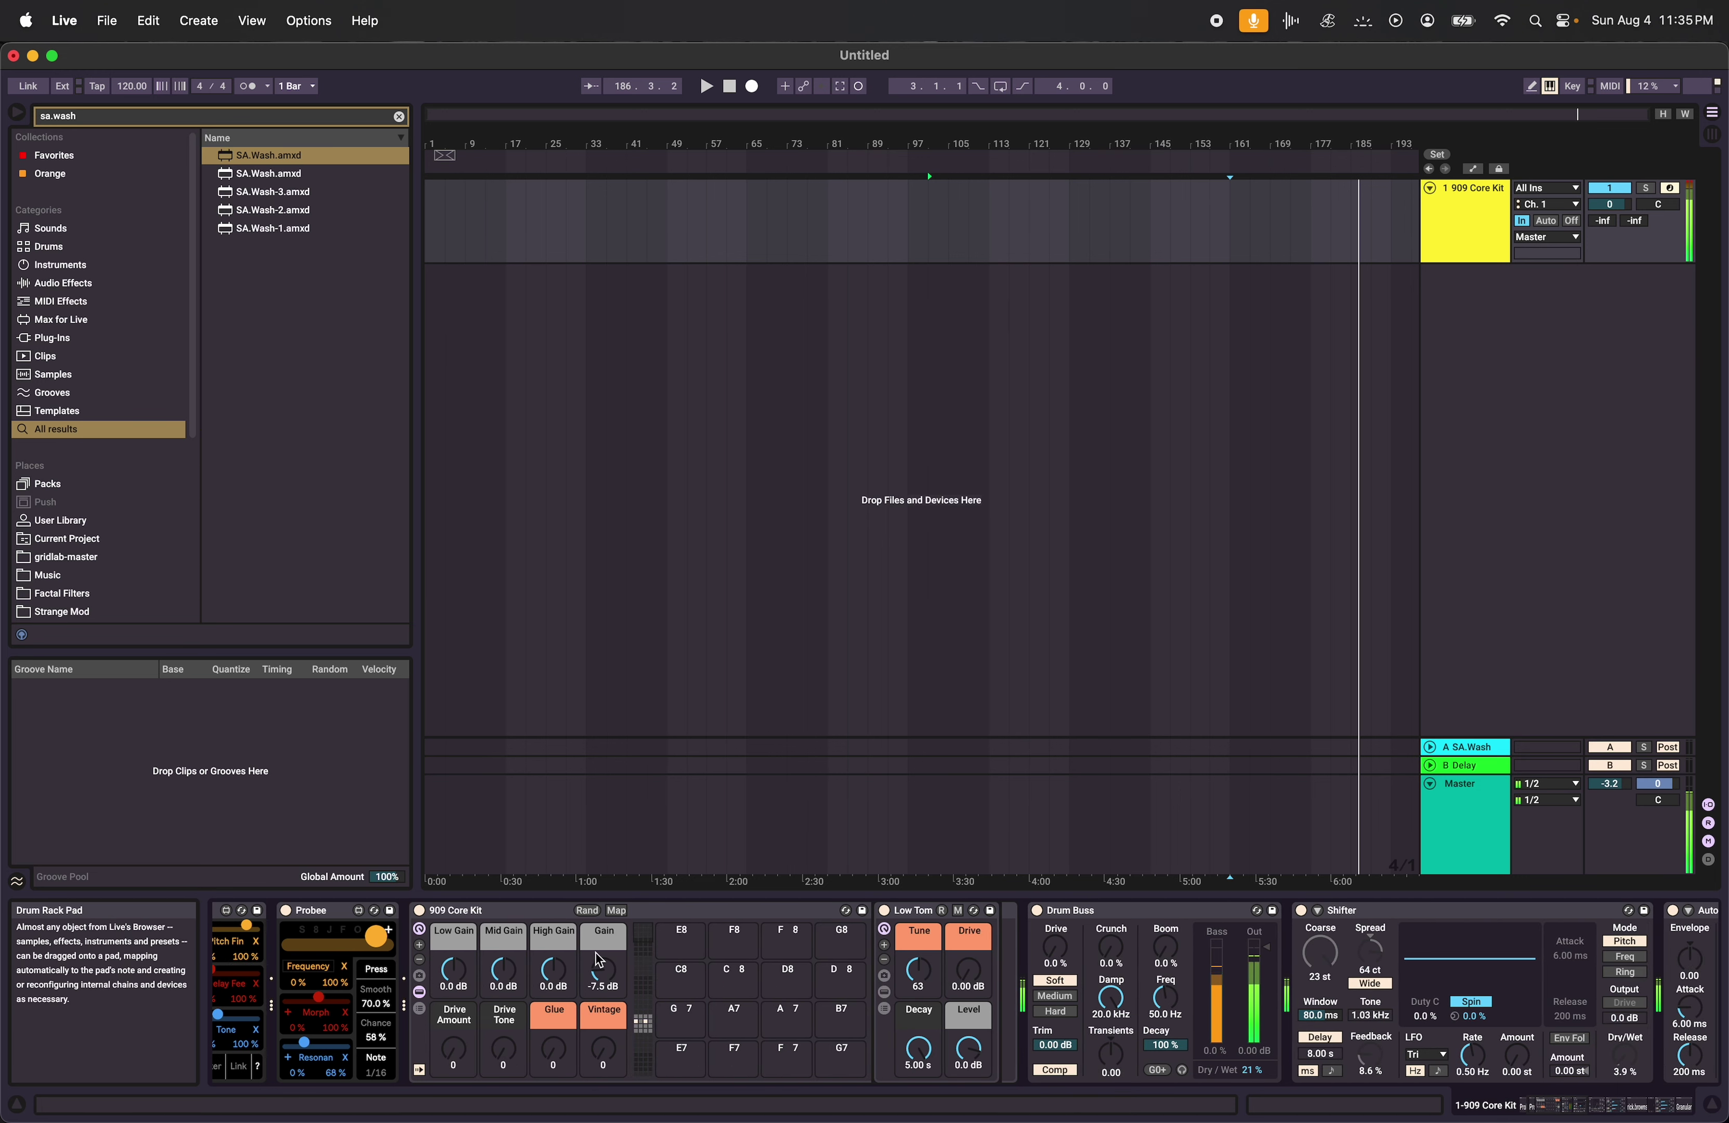
pyautogui.click(421, 977)
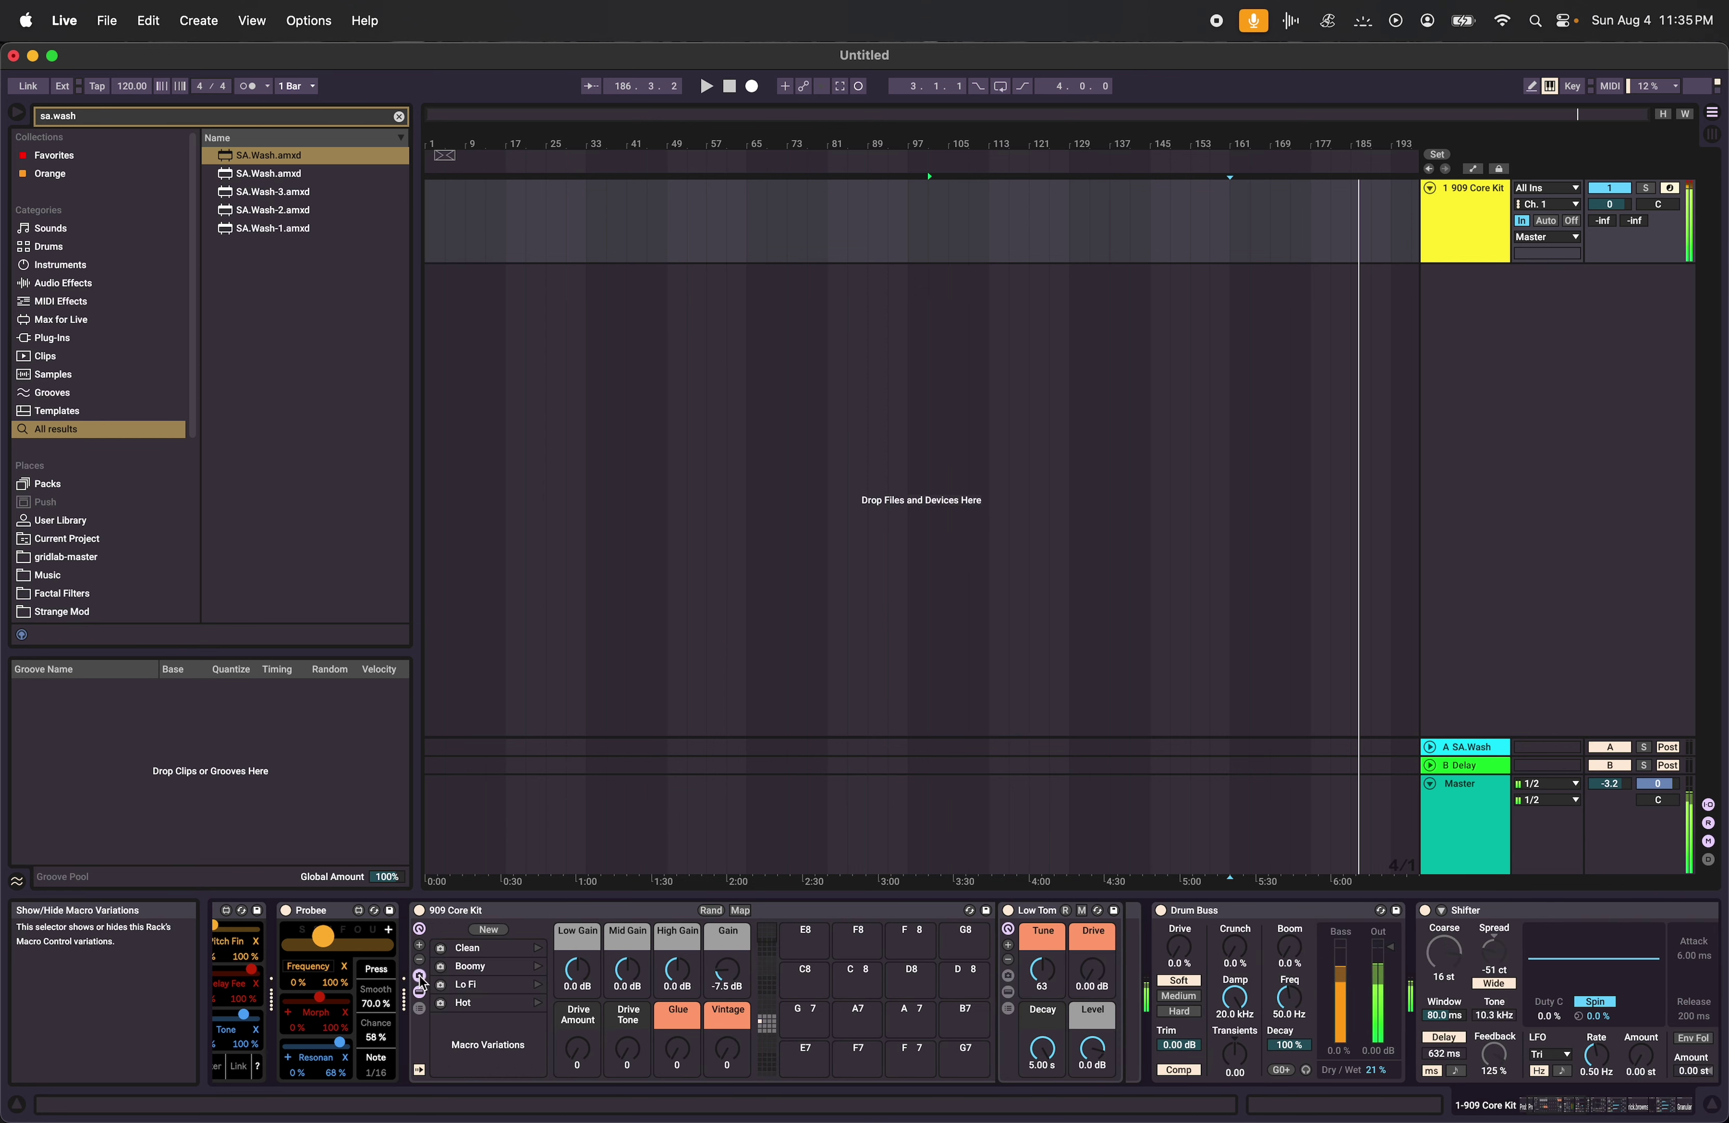
pyautogui.click(420, 931)
pyautogui.click(421, 931)
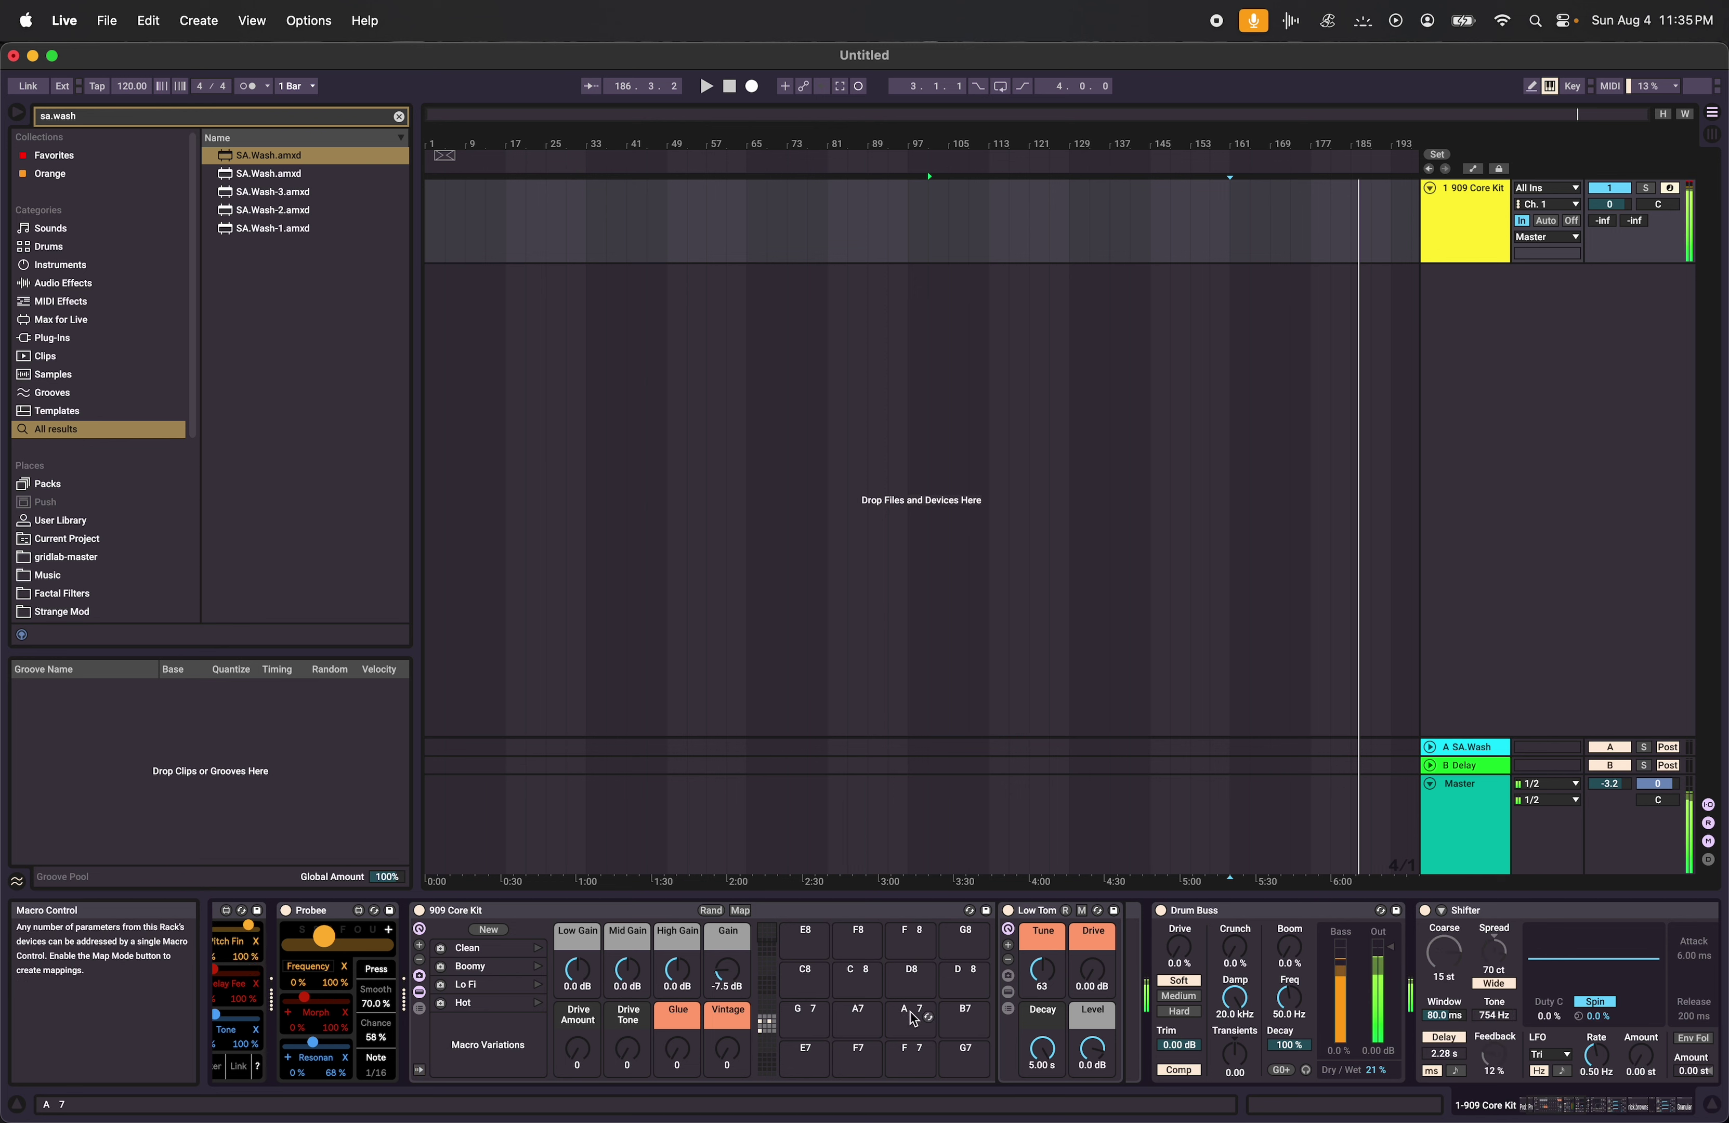
# Show the drum rack's loaded pads and add an Envelope Follower to the E1 Bass Drum pad's chain.
pyautogui.click(767, 1028)
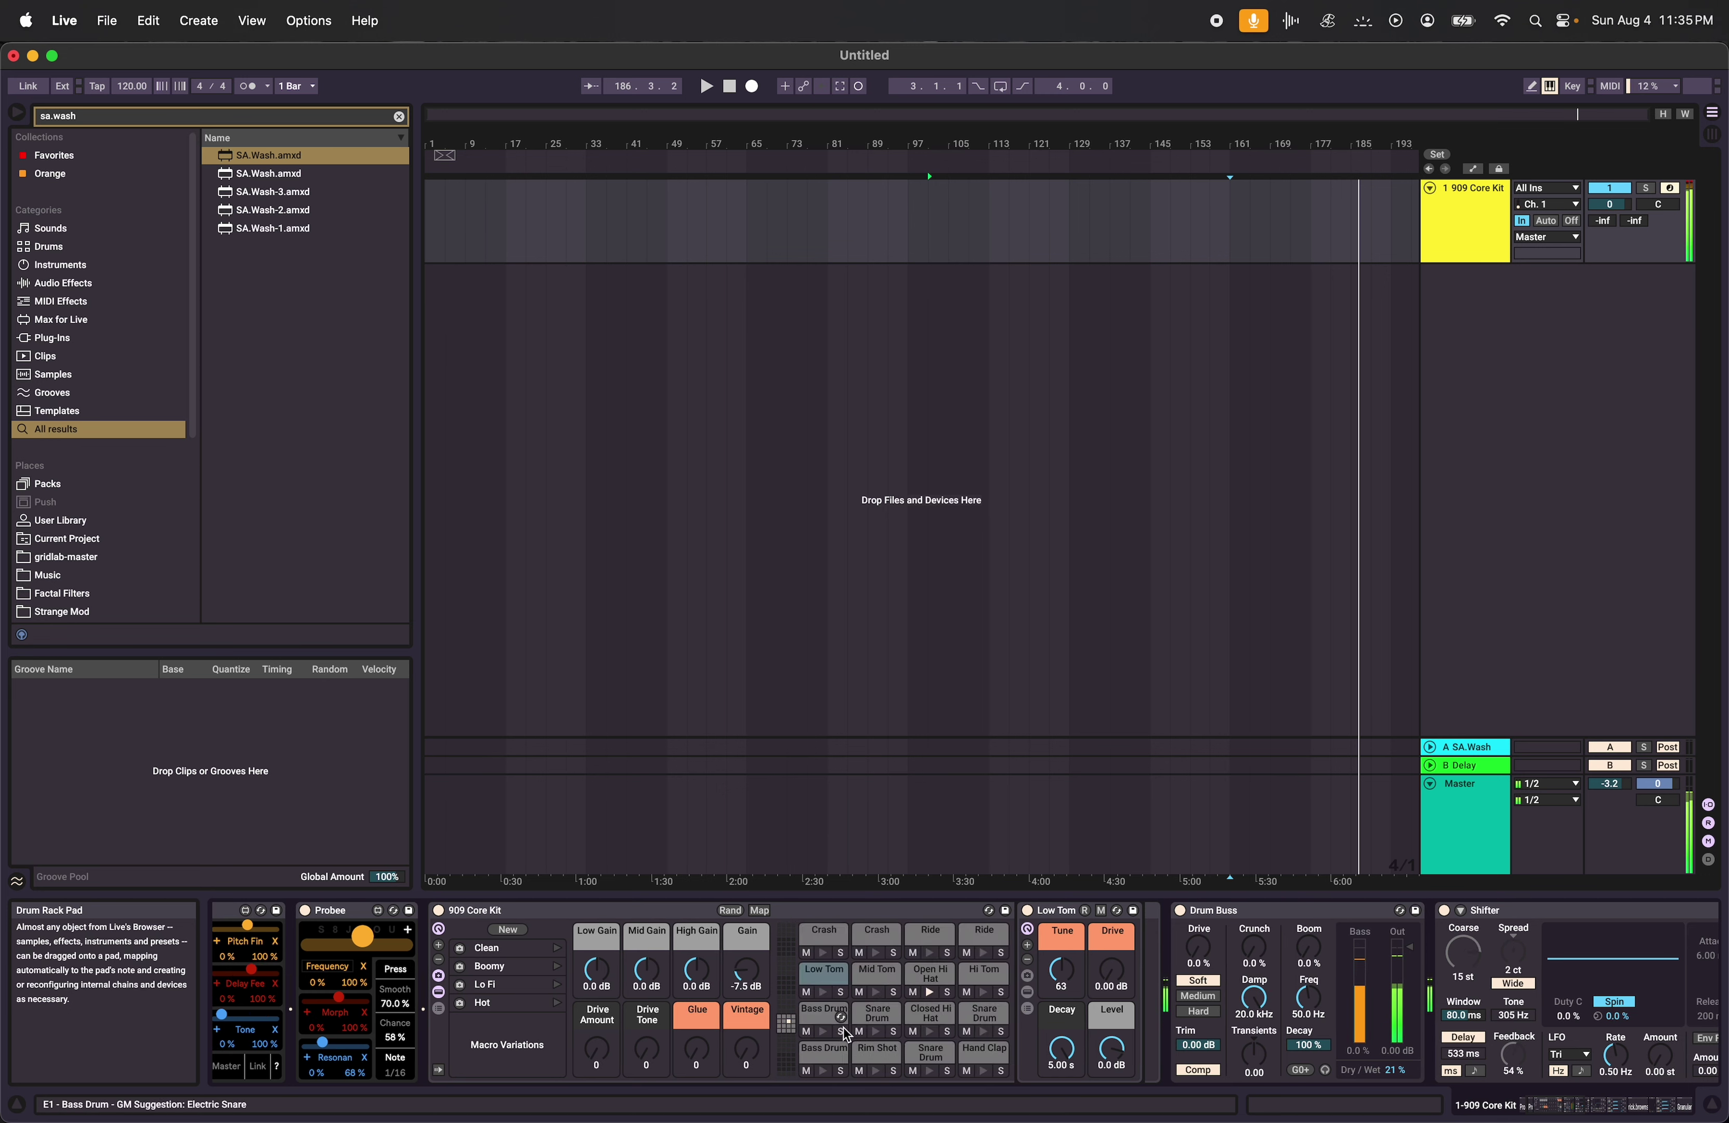
pyautogui.click(824, 1017)
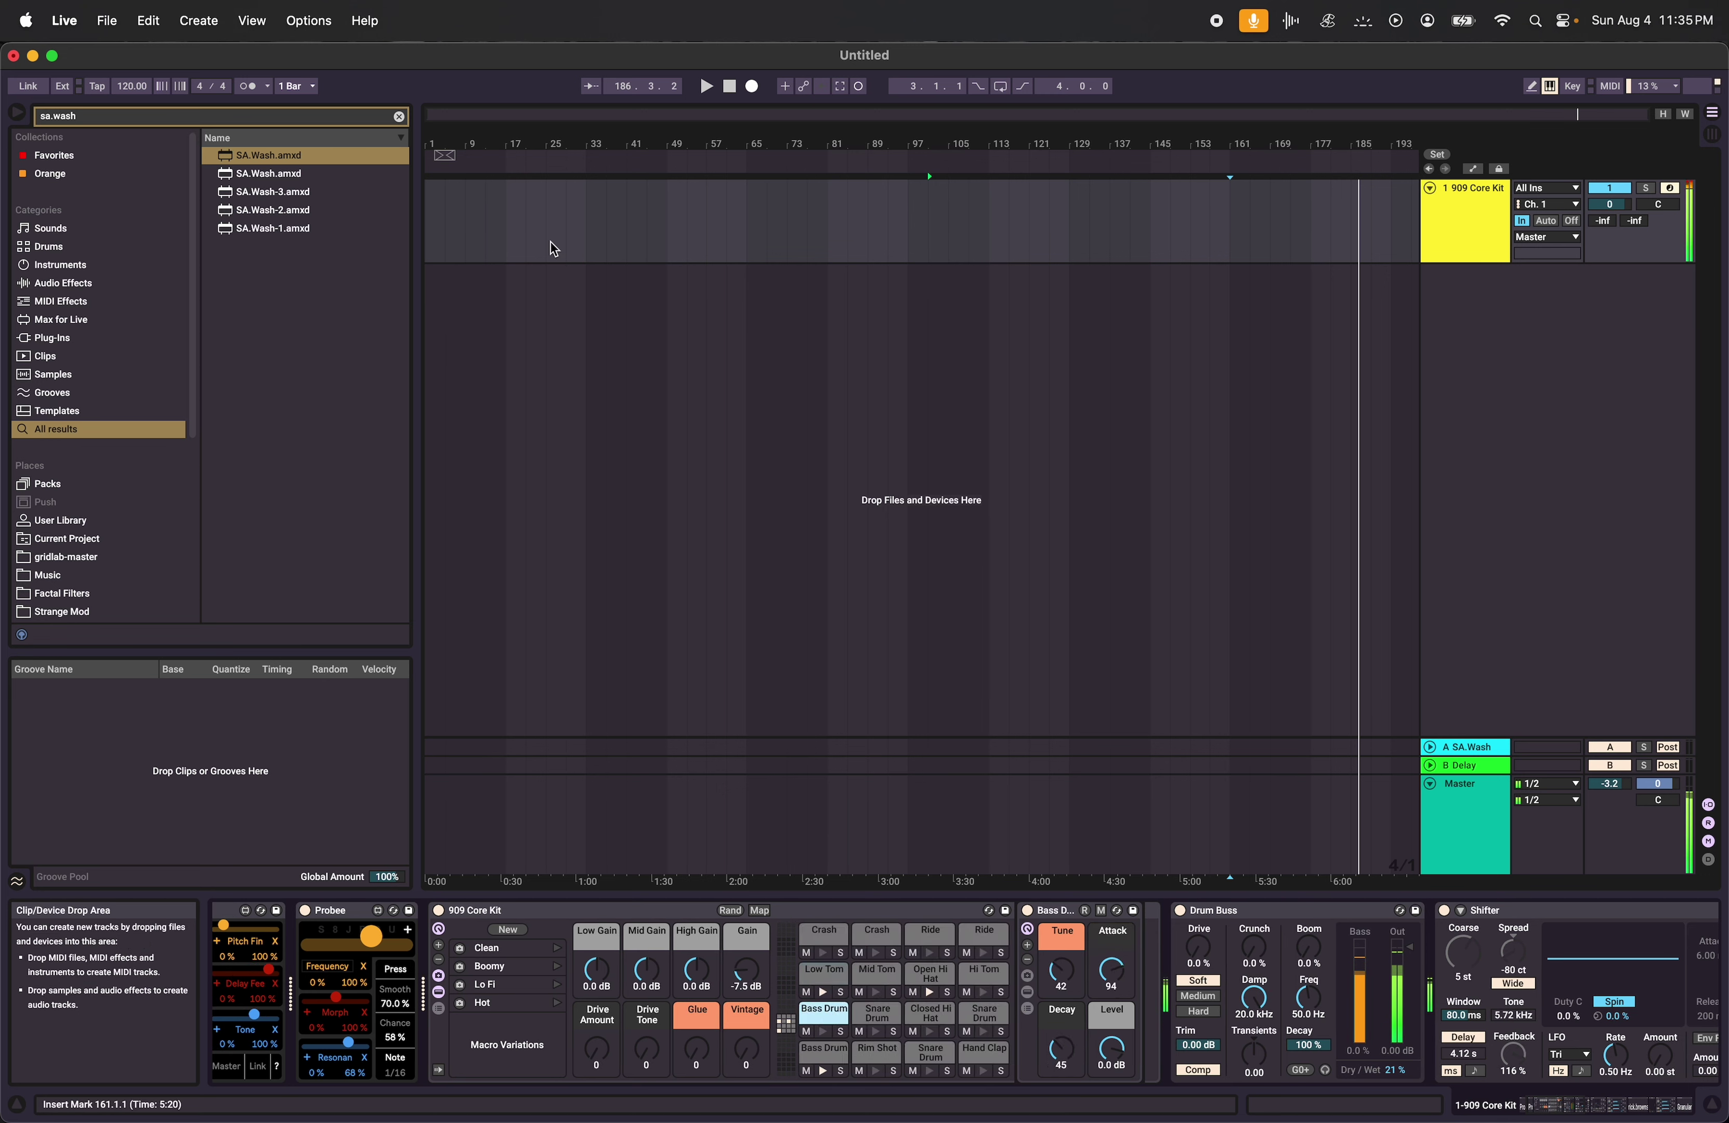
pyautogui.click(209, 117)
pyautogui.write('follow')
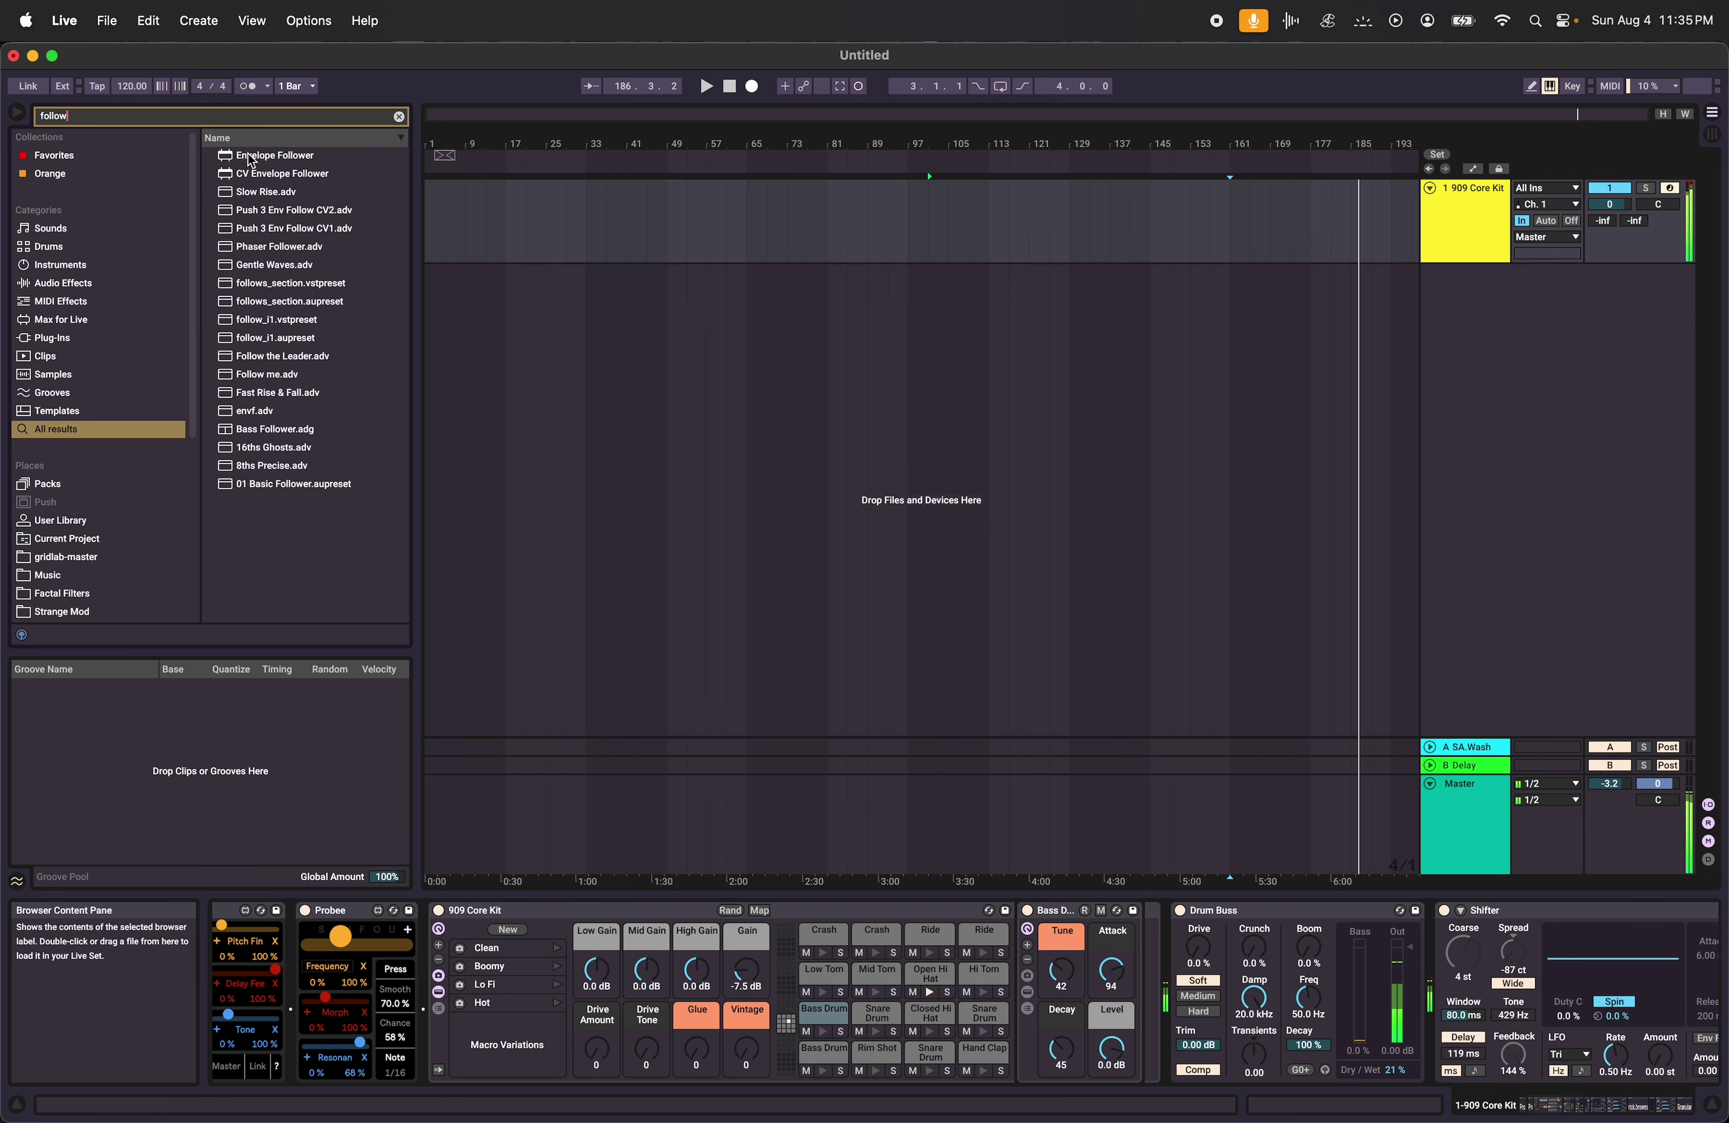
pyautogui.moveTo(269, 155); pyautogui.dragTo(704, 471)
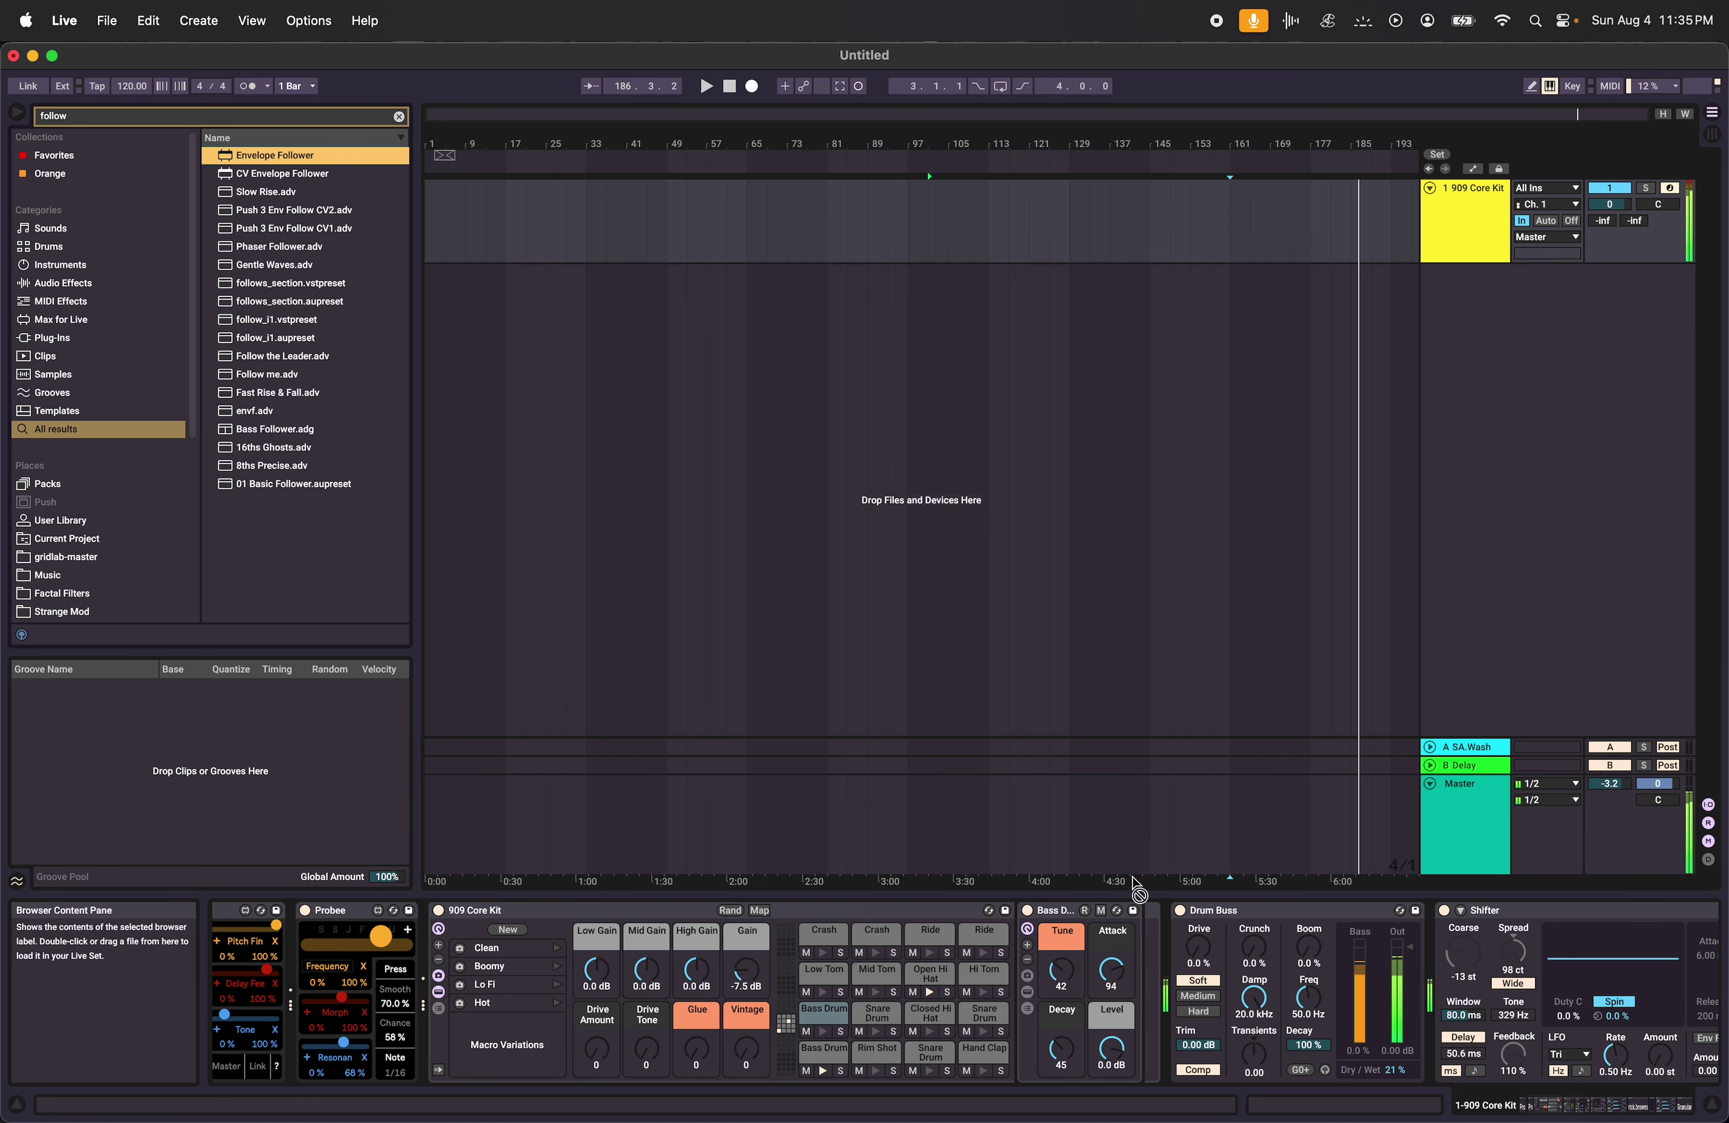
pyautogui.moveTo(1137, 890); pyautogui.dragTo(1159, 951)
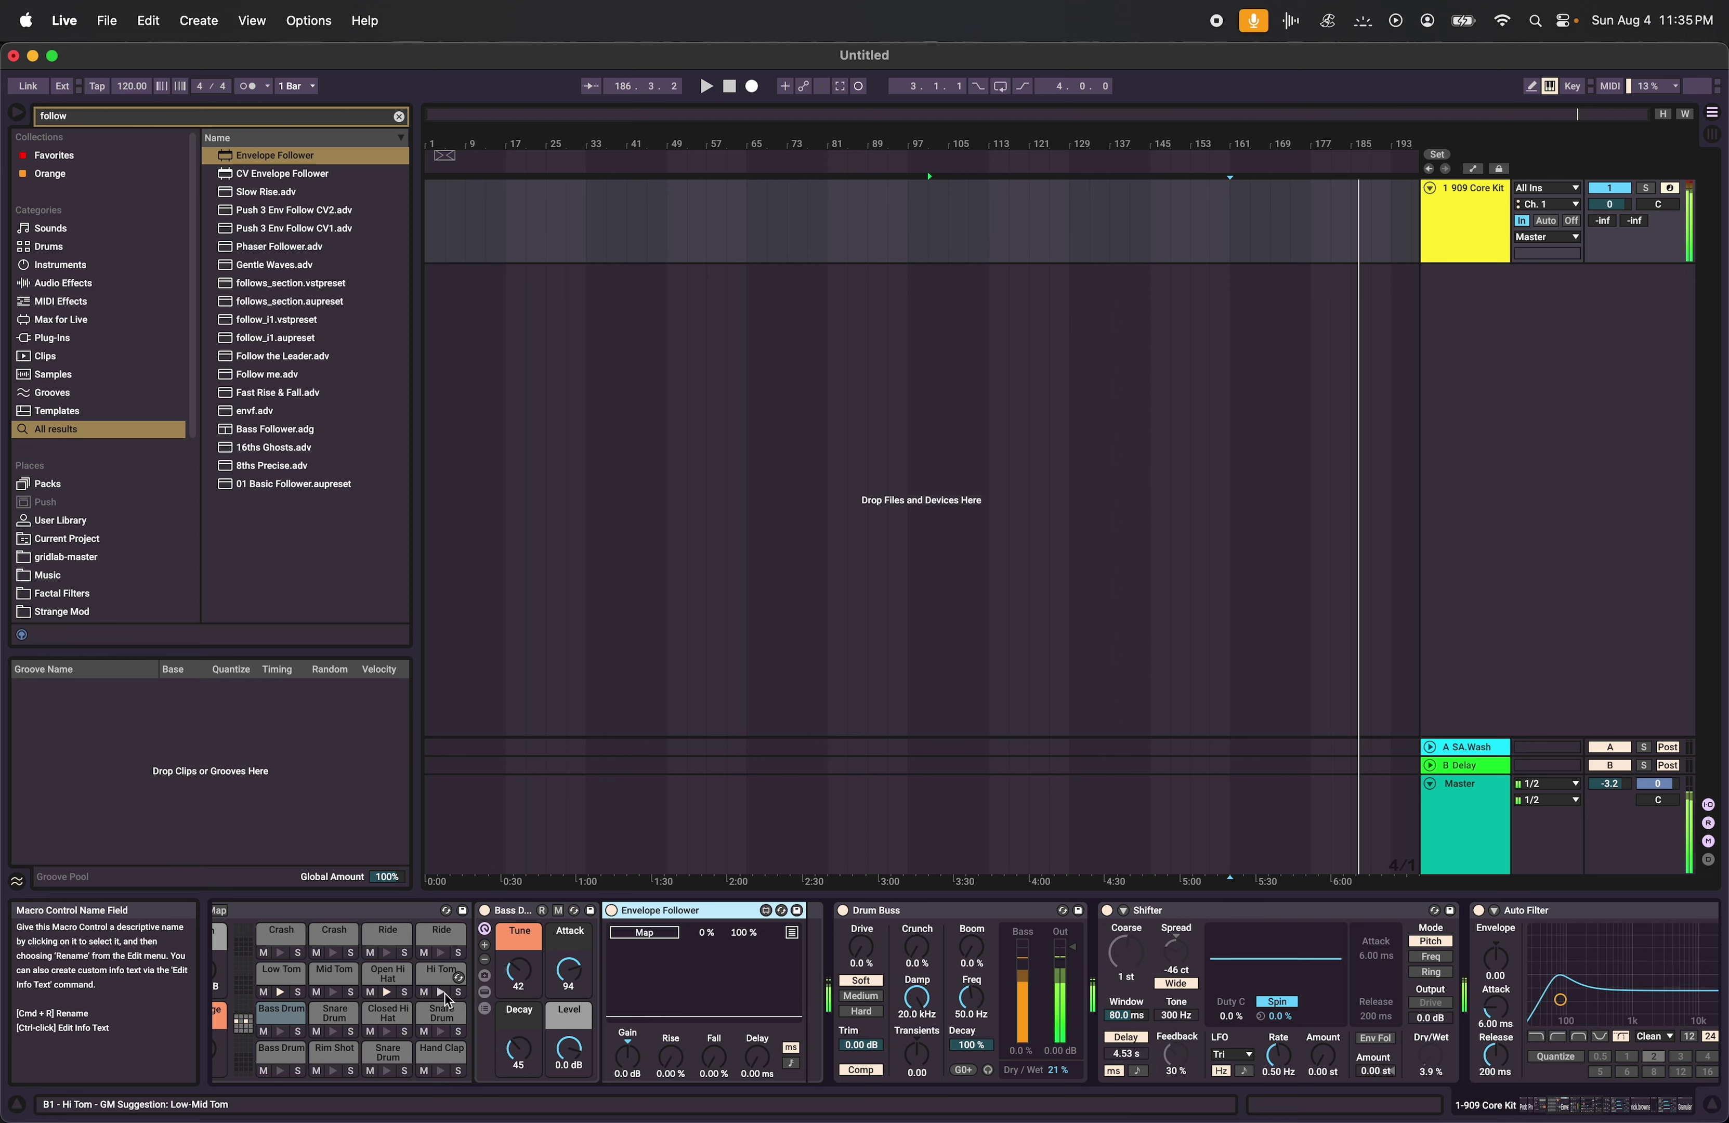
# Add an Envelope Follower to the C1 Bass Drum pad's chain and set its Fall to 18.1 %.
pyautogui.click(290, 1058)
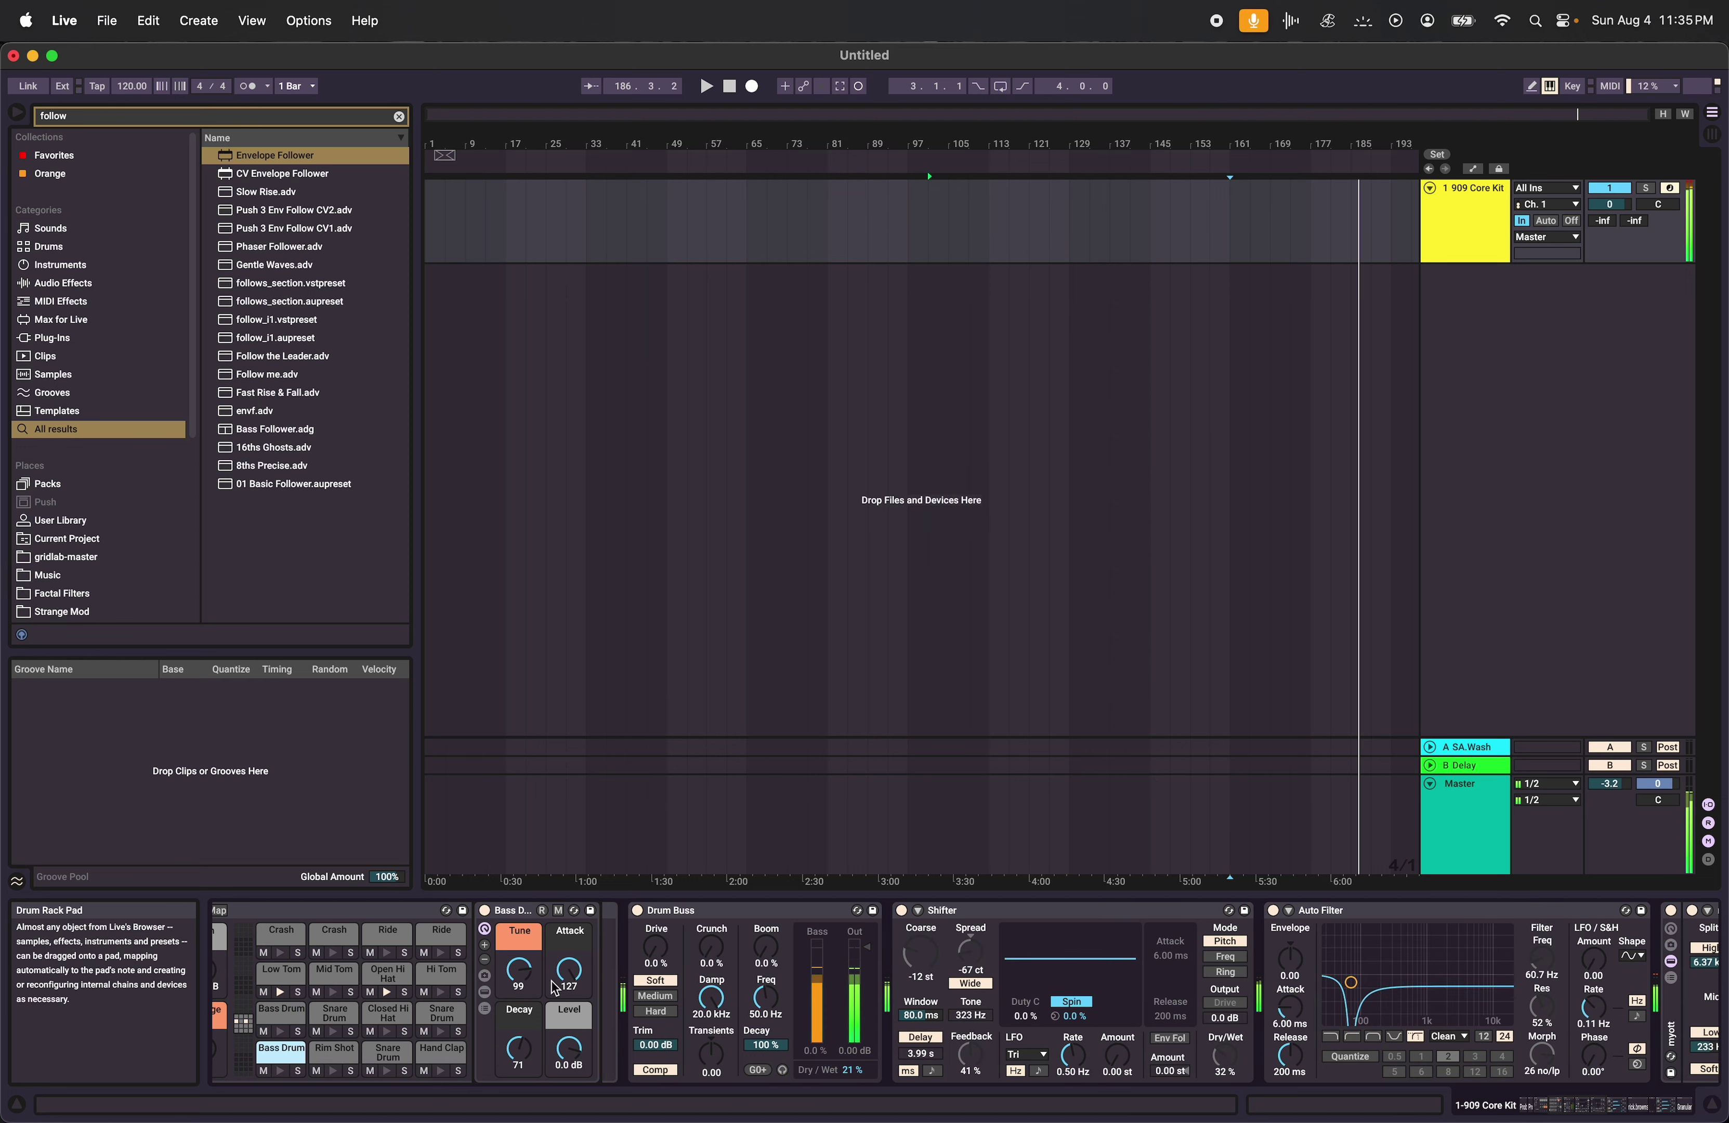
pyautogui.moveTo(259, 157); pyautogui.dragTo(602, 954)
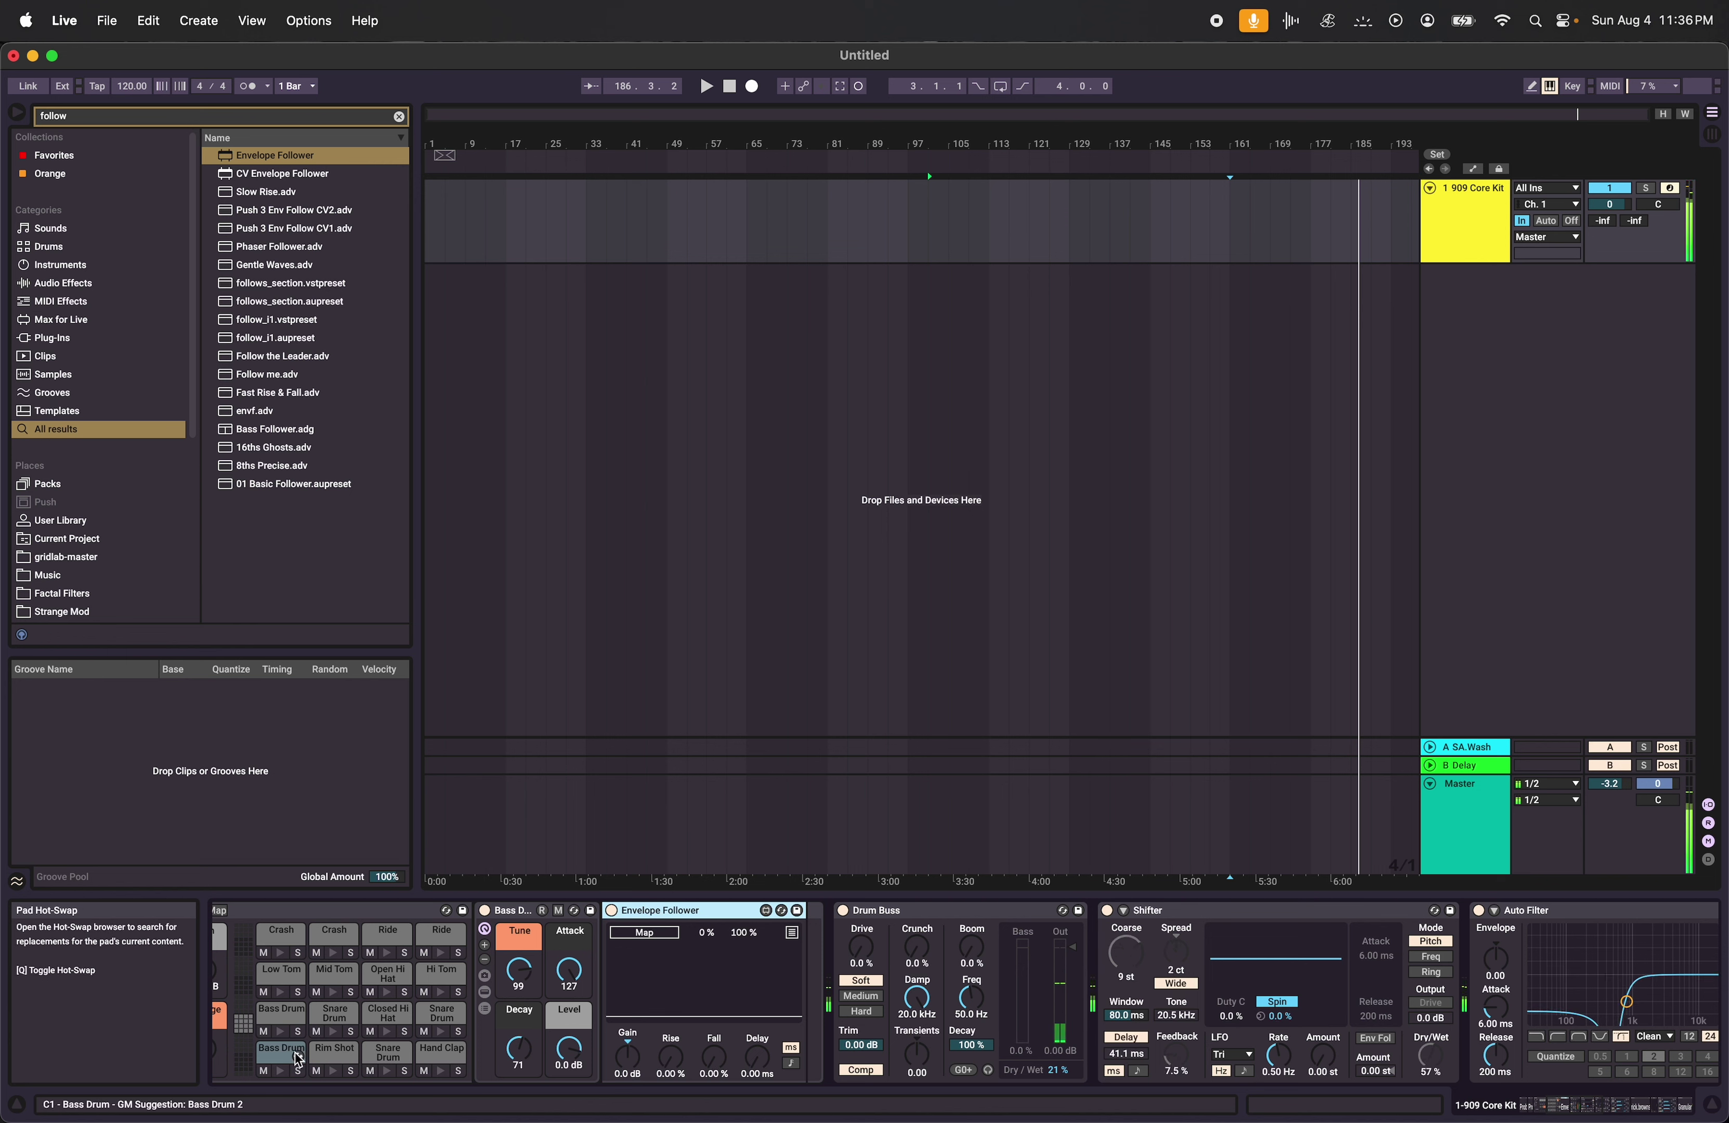
pyautogui.hscroll(-2, 290, 1059)
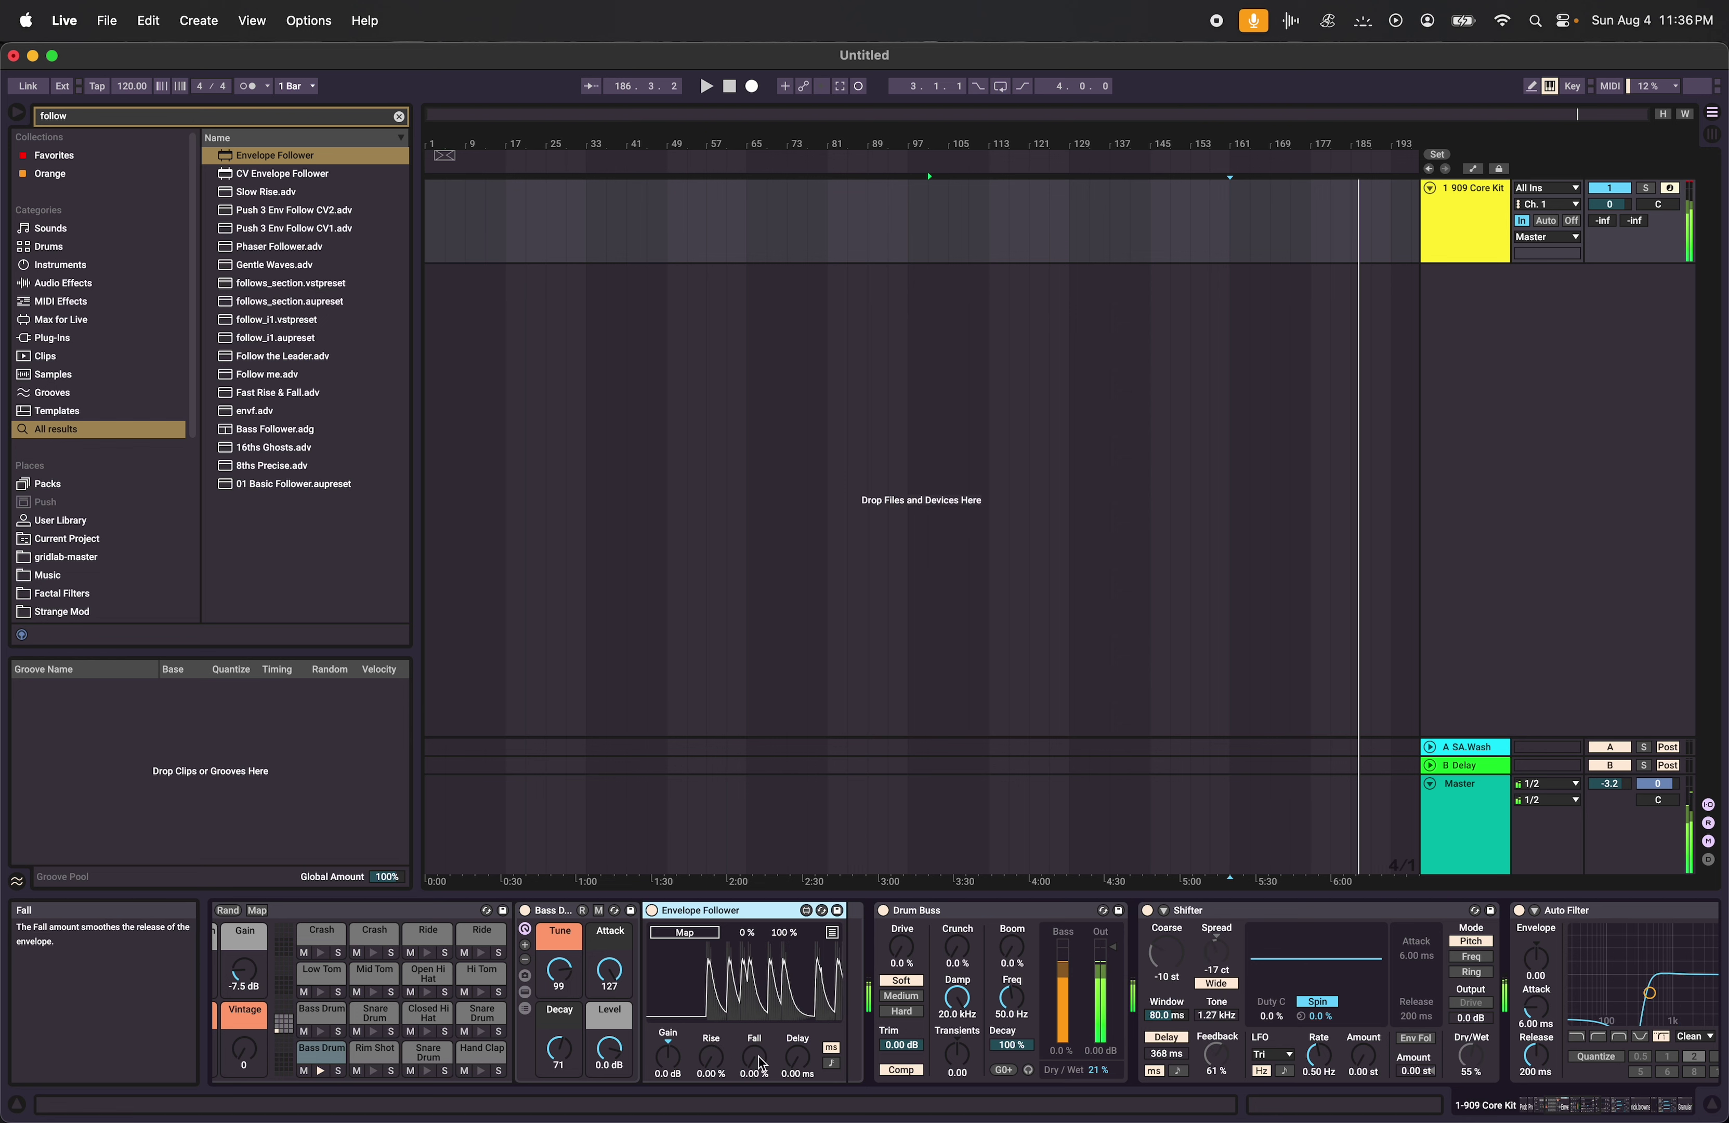
pyautogui.moveTo(760, 1065); pyautogui.dragTo(760, 1050)
# Group the effects from Drum Buss through Granular Mirror Maze into an Audio Effect Rack.
pyautogui.click(946, 912)
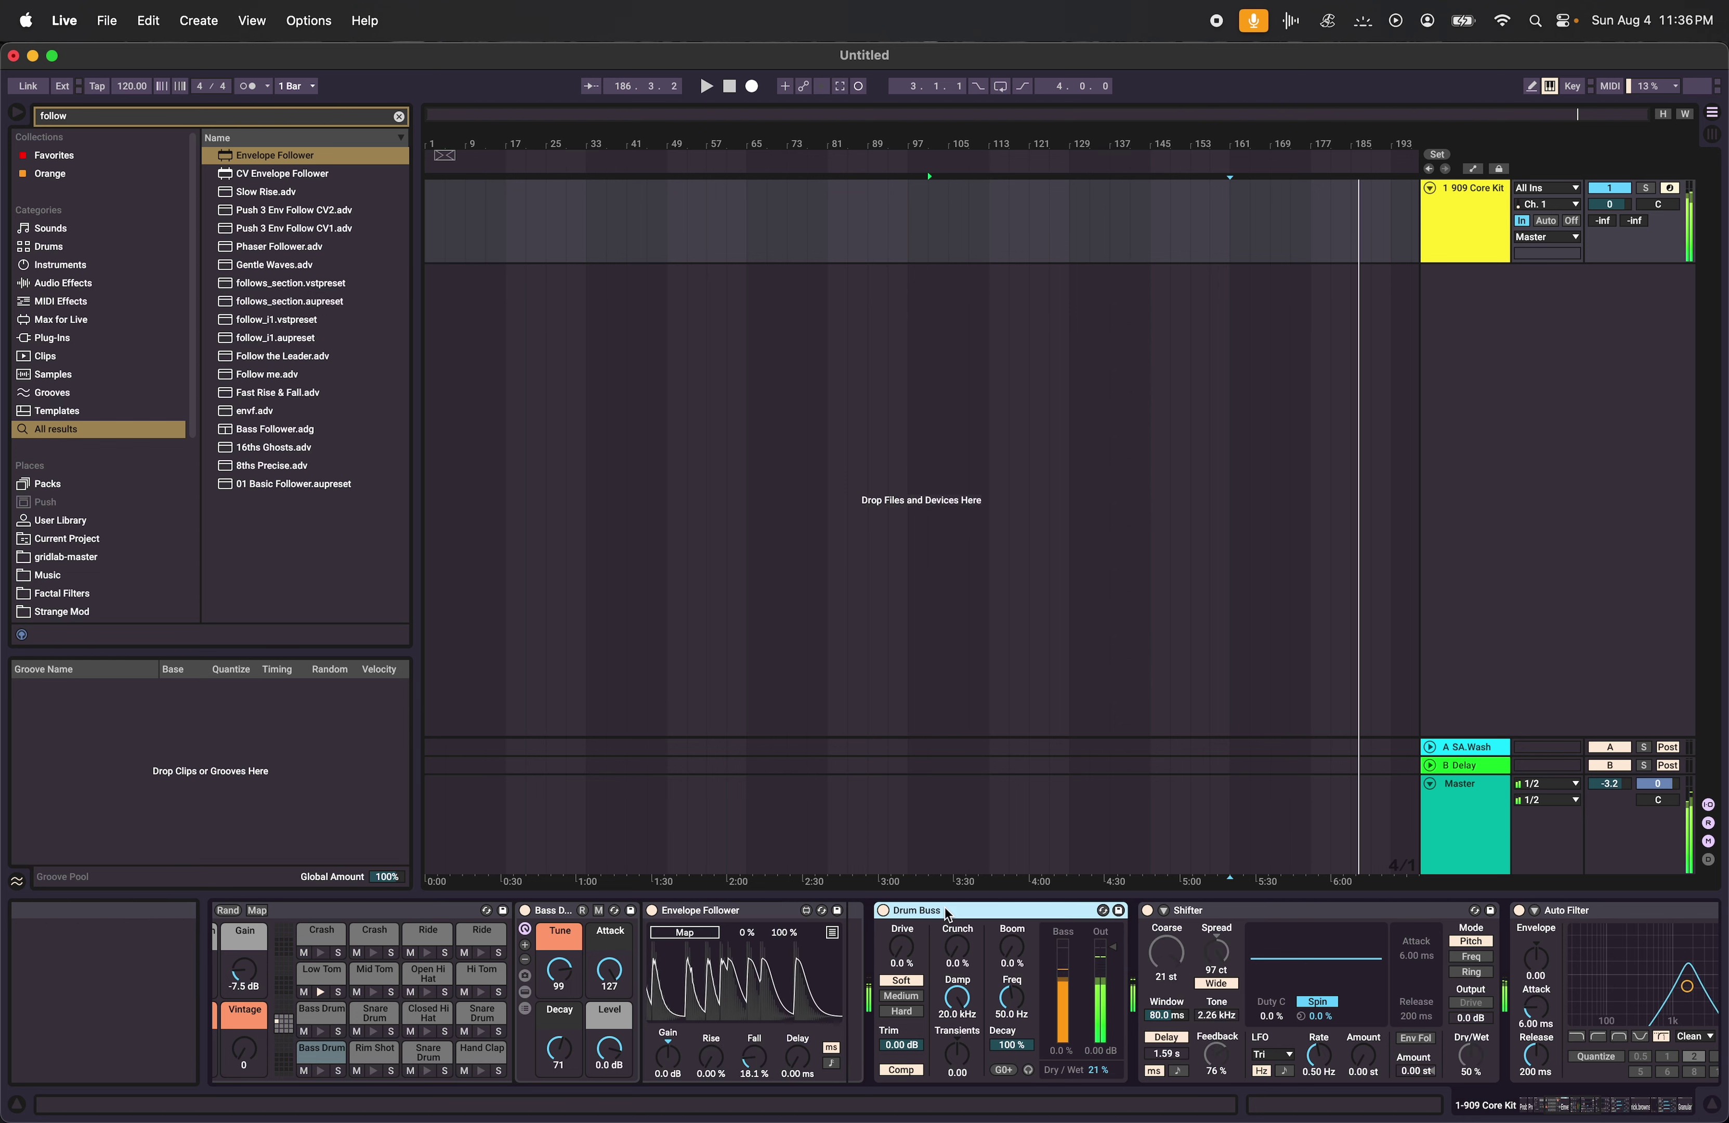
pyautogui.hscroll(10, 946, 915)
pyautogui.click(1339, 917)
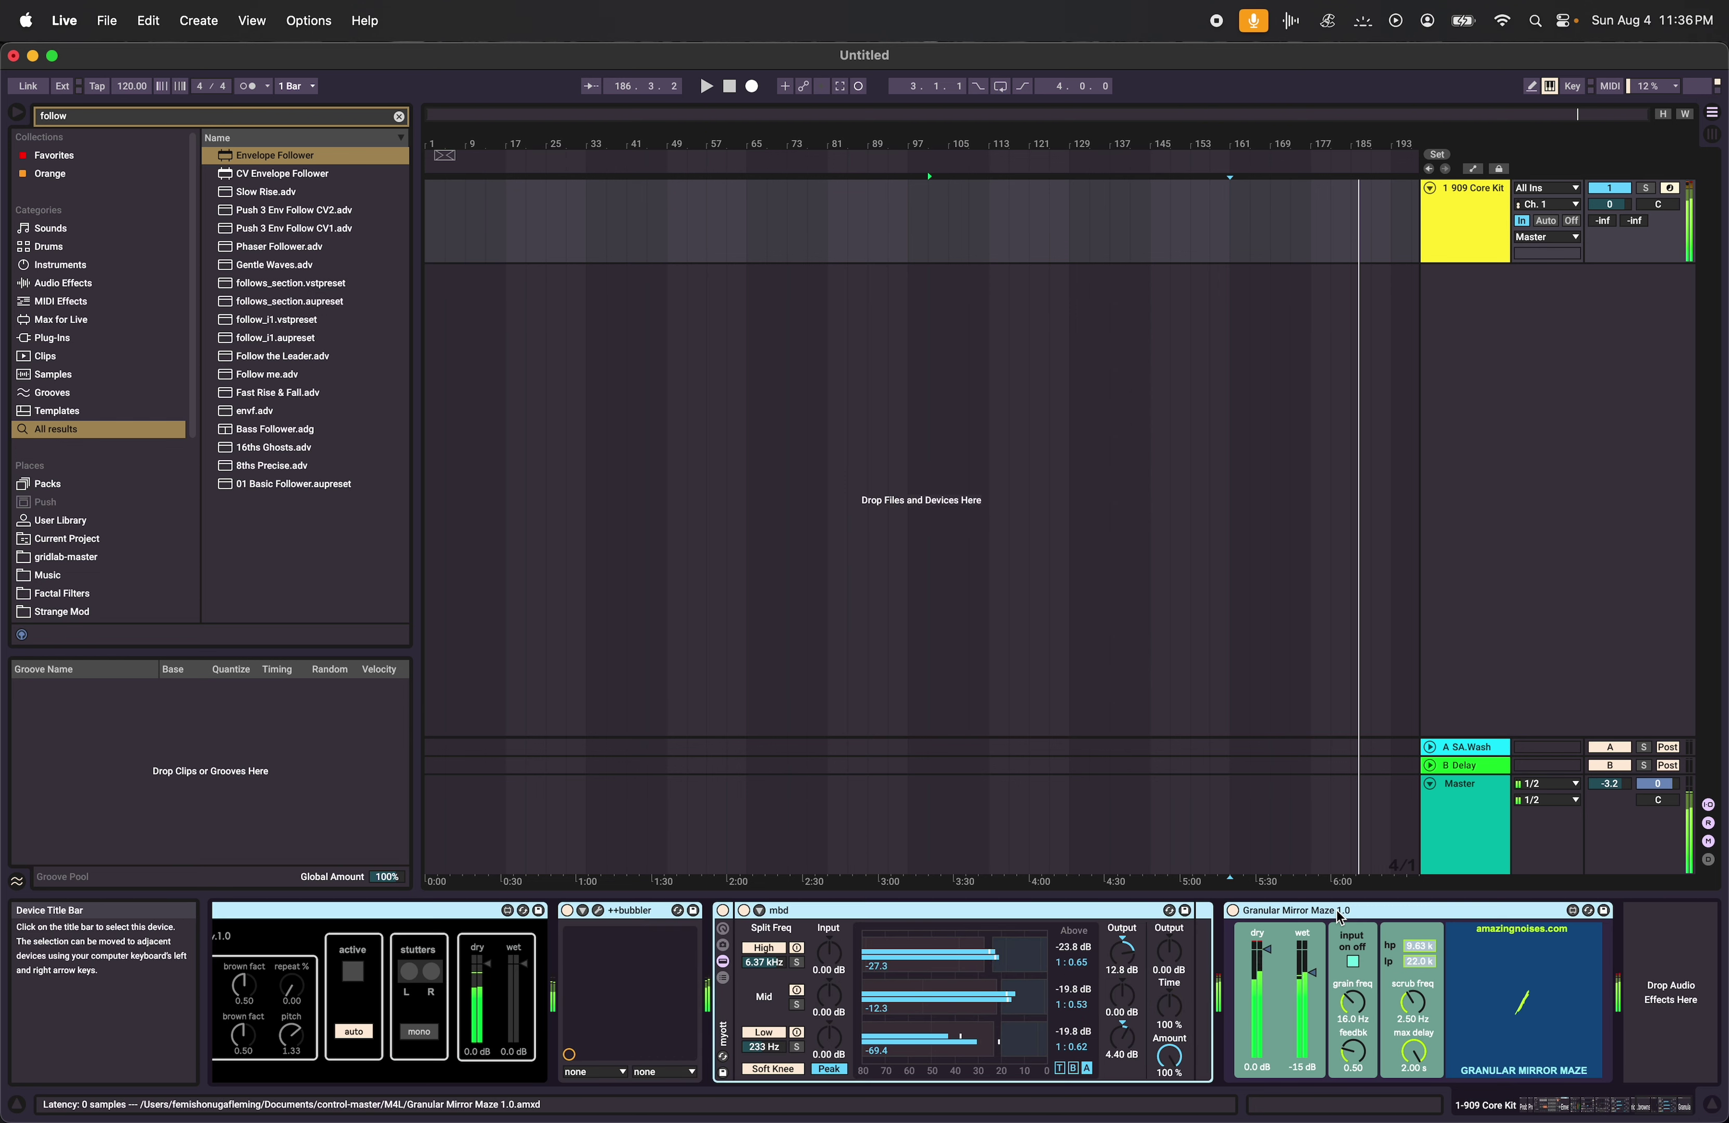
pyautogui.press('Delete')
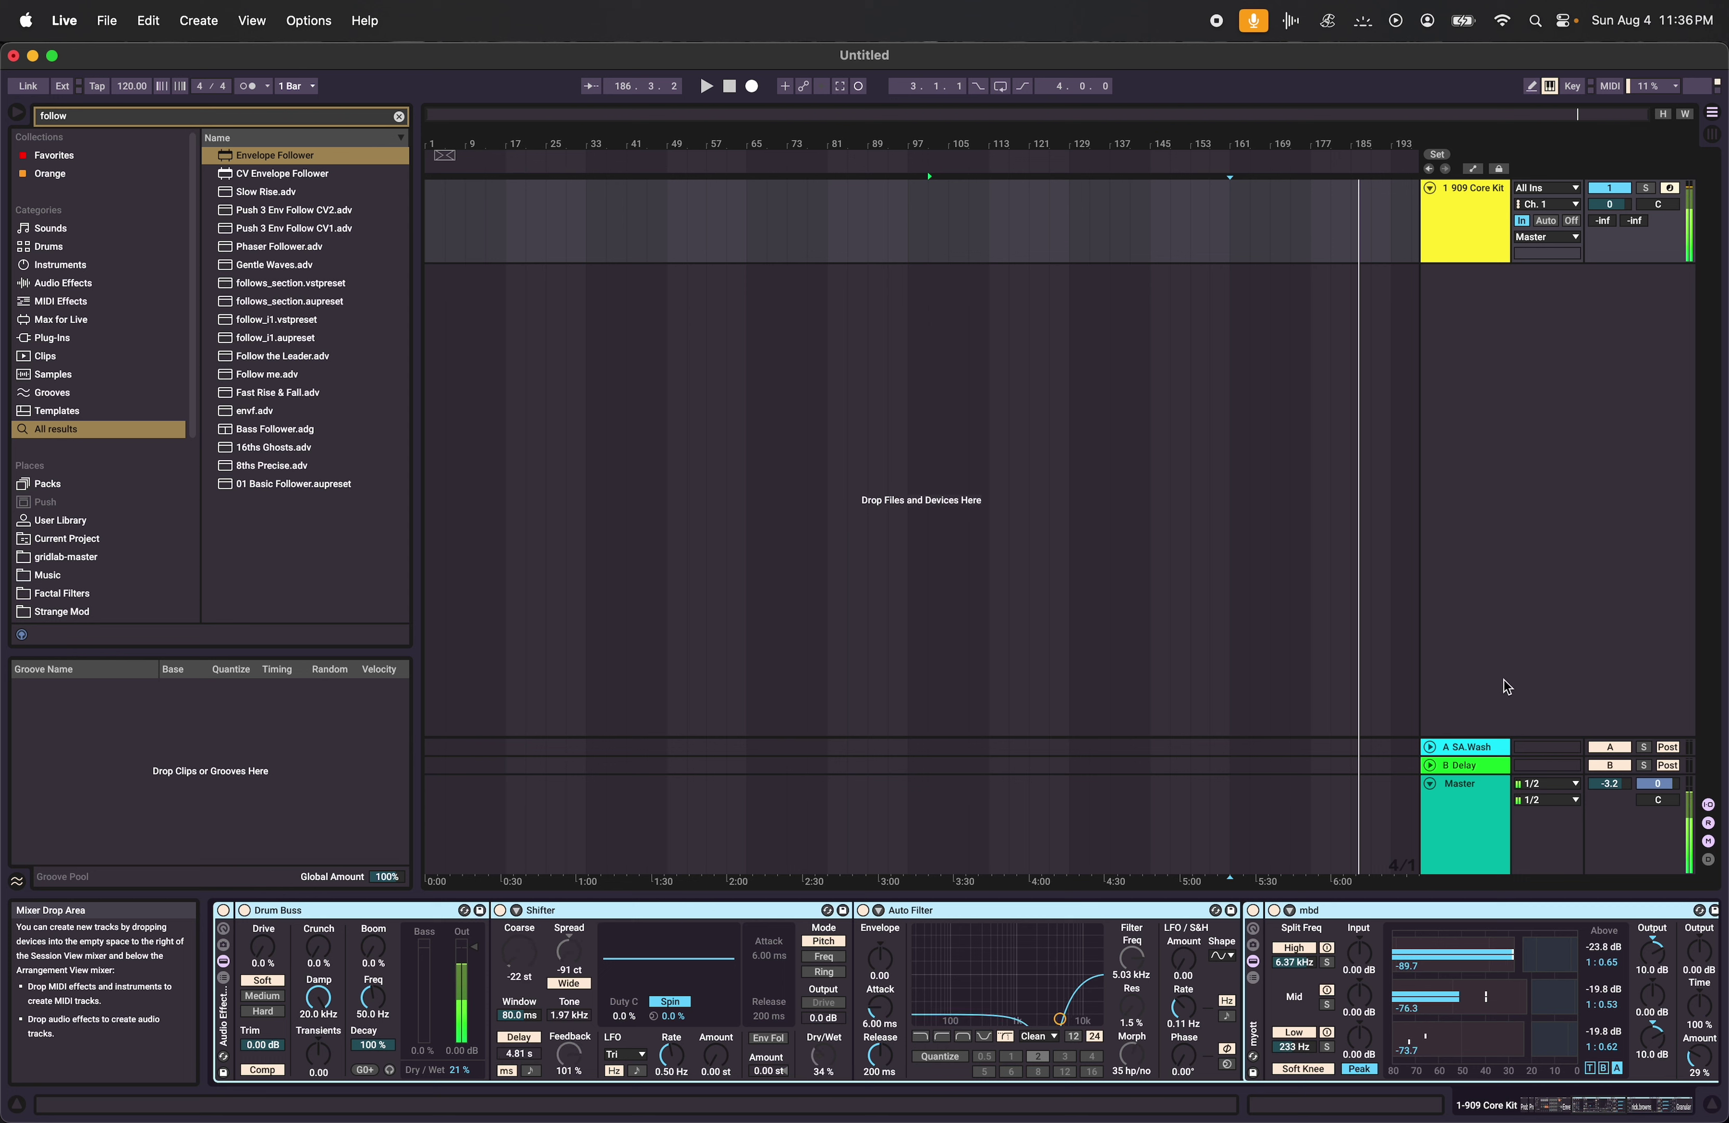
# Set the 909 Core Kit track's send to return A to -17.2 dB.
pyautogui.moveTo(1602, 221); pyautogui.dragTo(1602, 197)
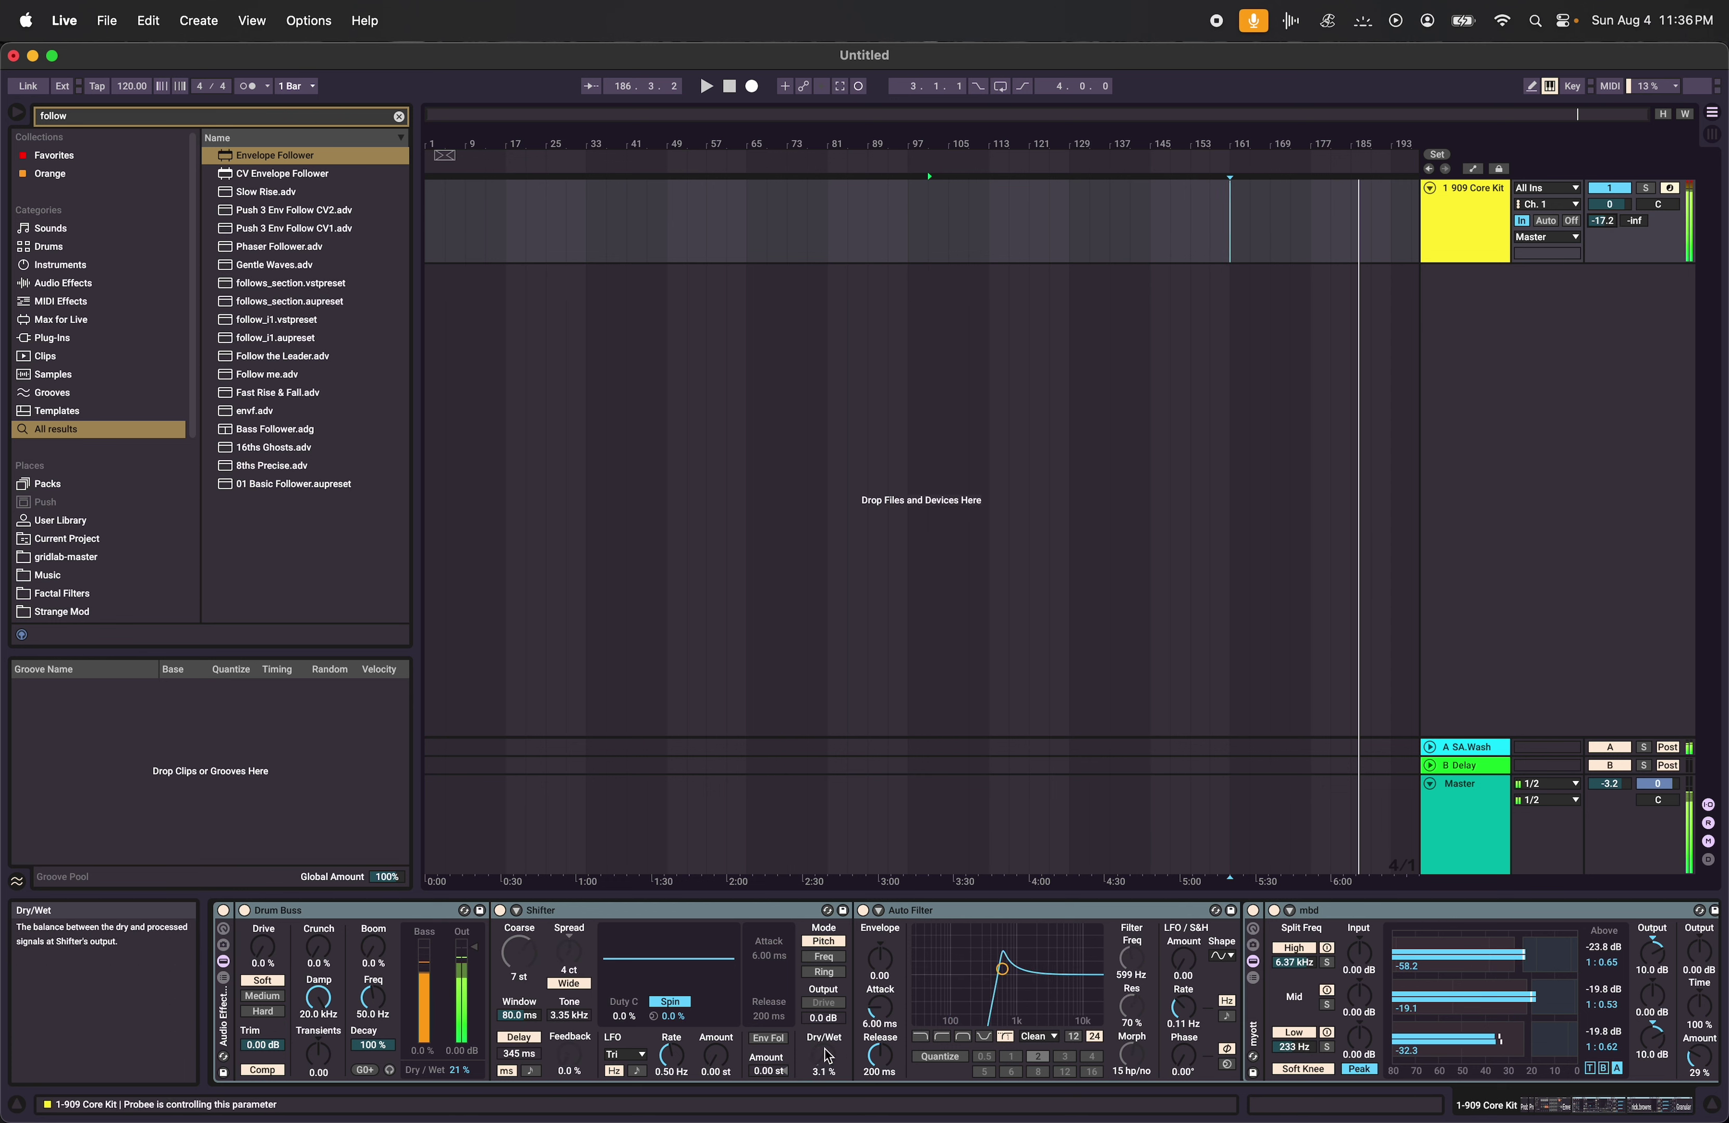
# Search the browser for "compr" and select the A SA.Wash return track.
pyautogui.click(1482, 831)
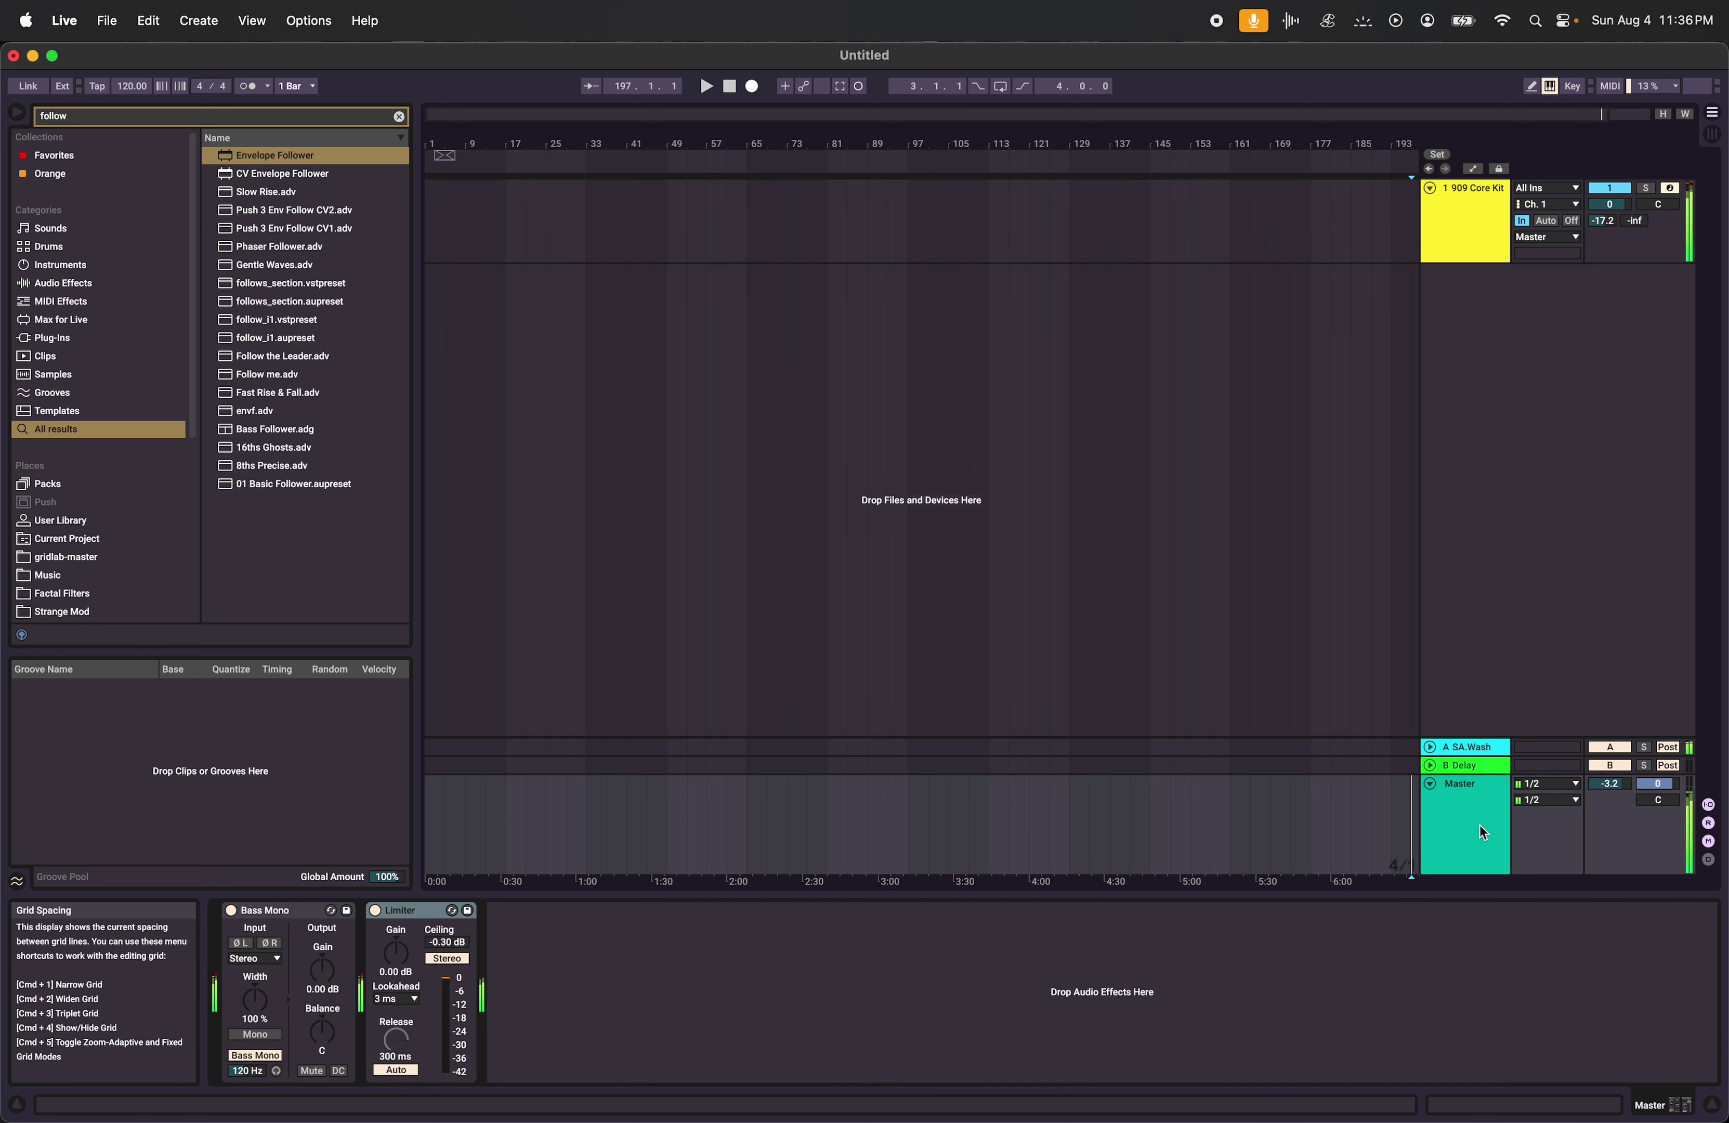
pyautogui.click(282, 116)
pyautogui.write('c')
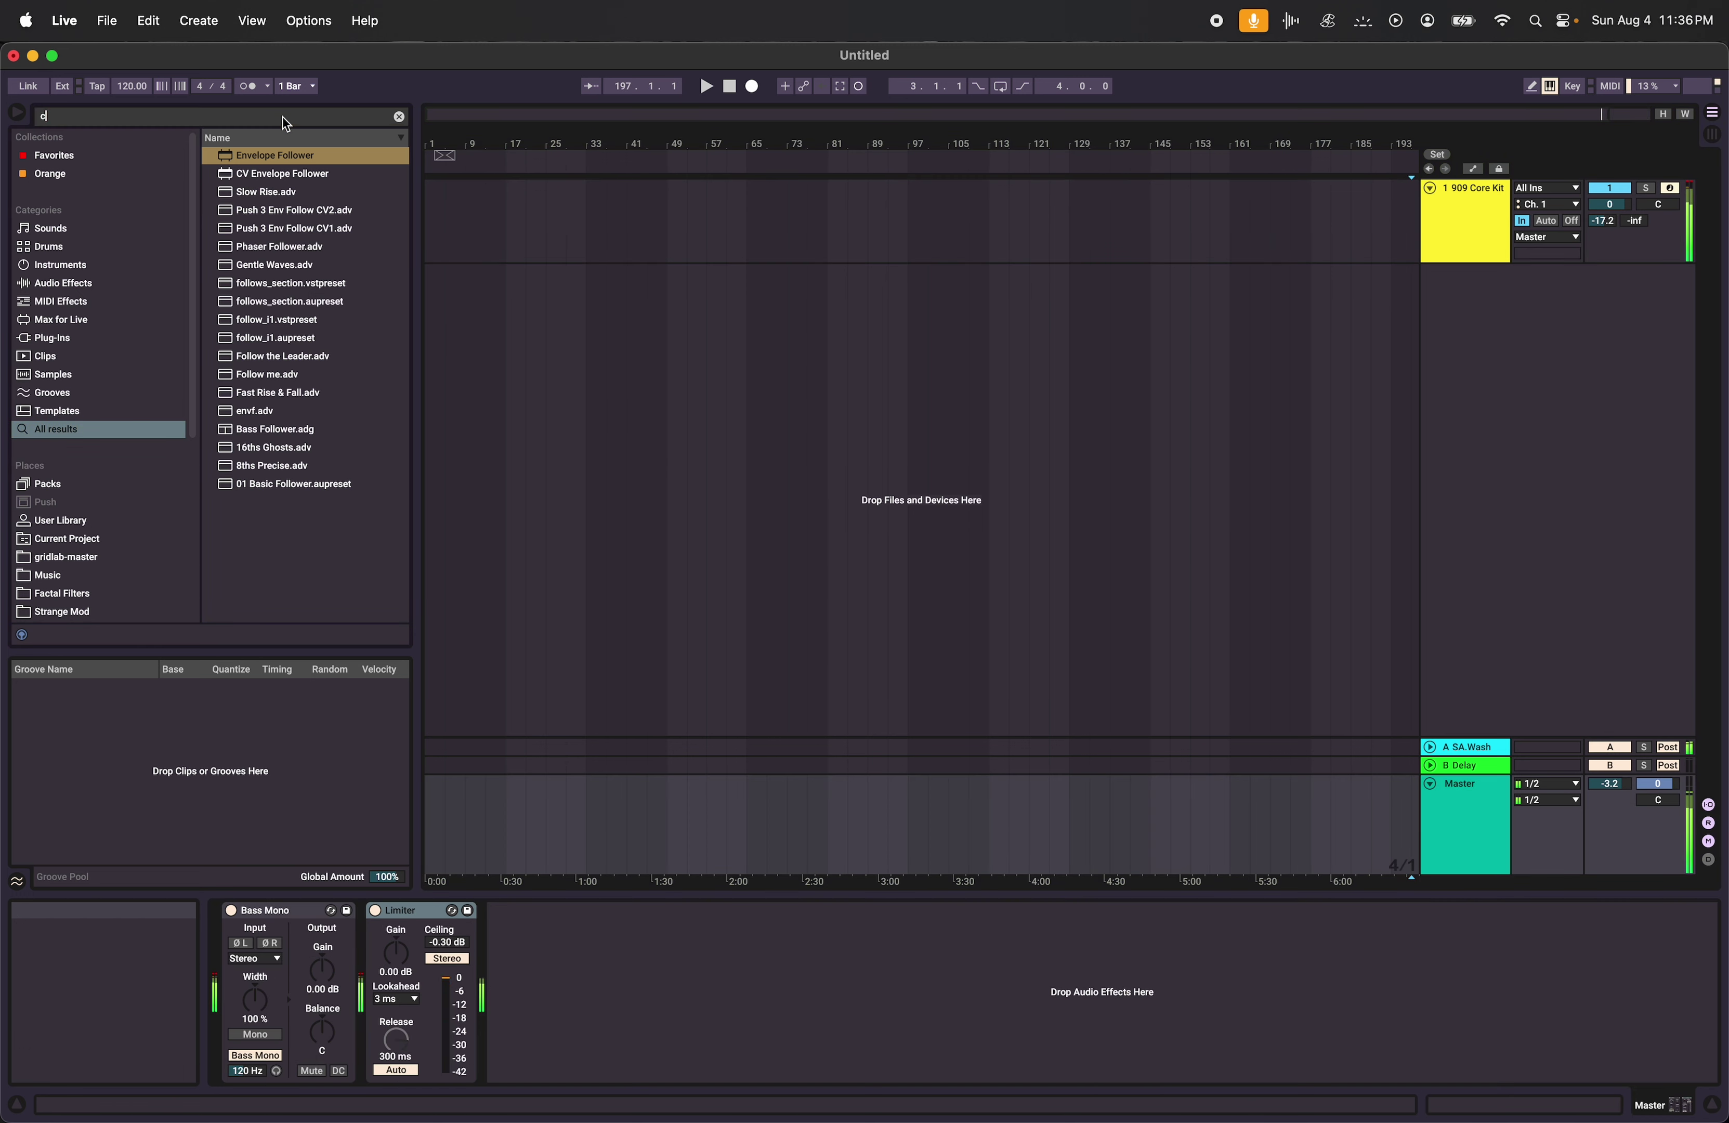
pyautogui.write('ompr')
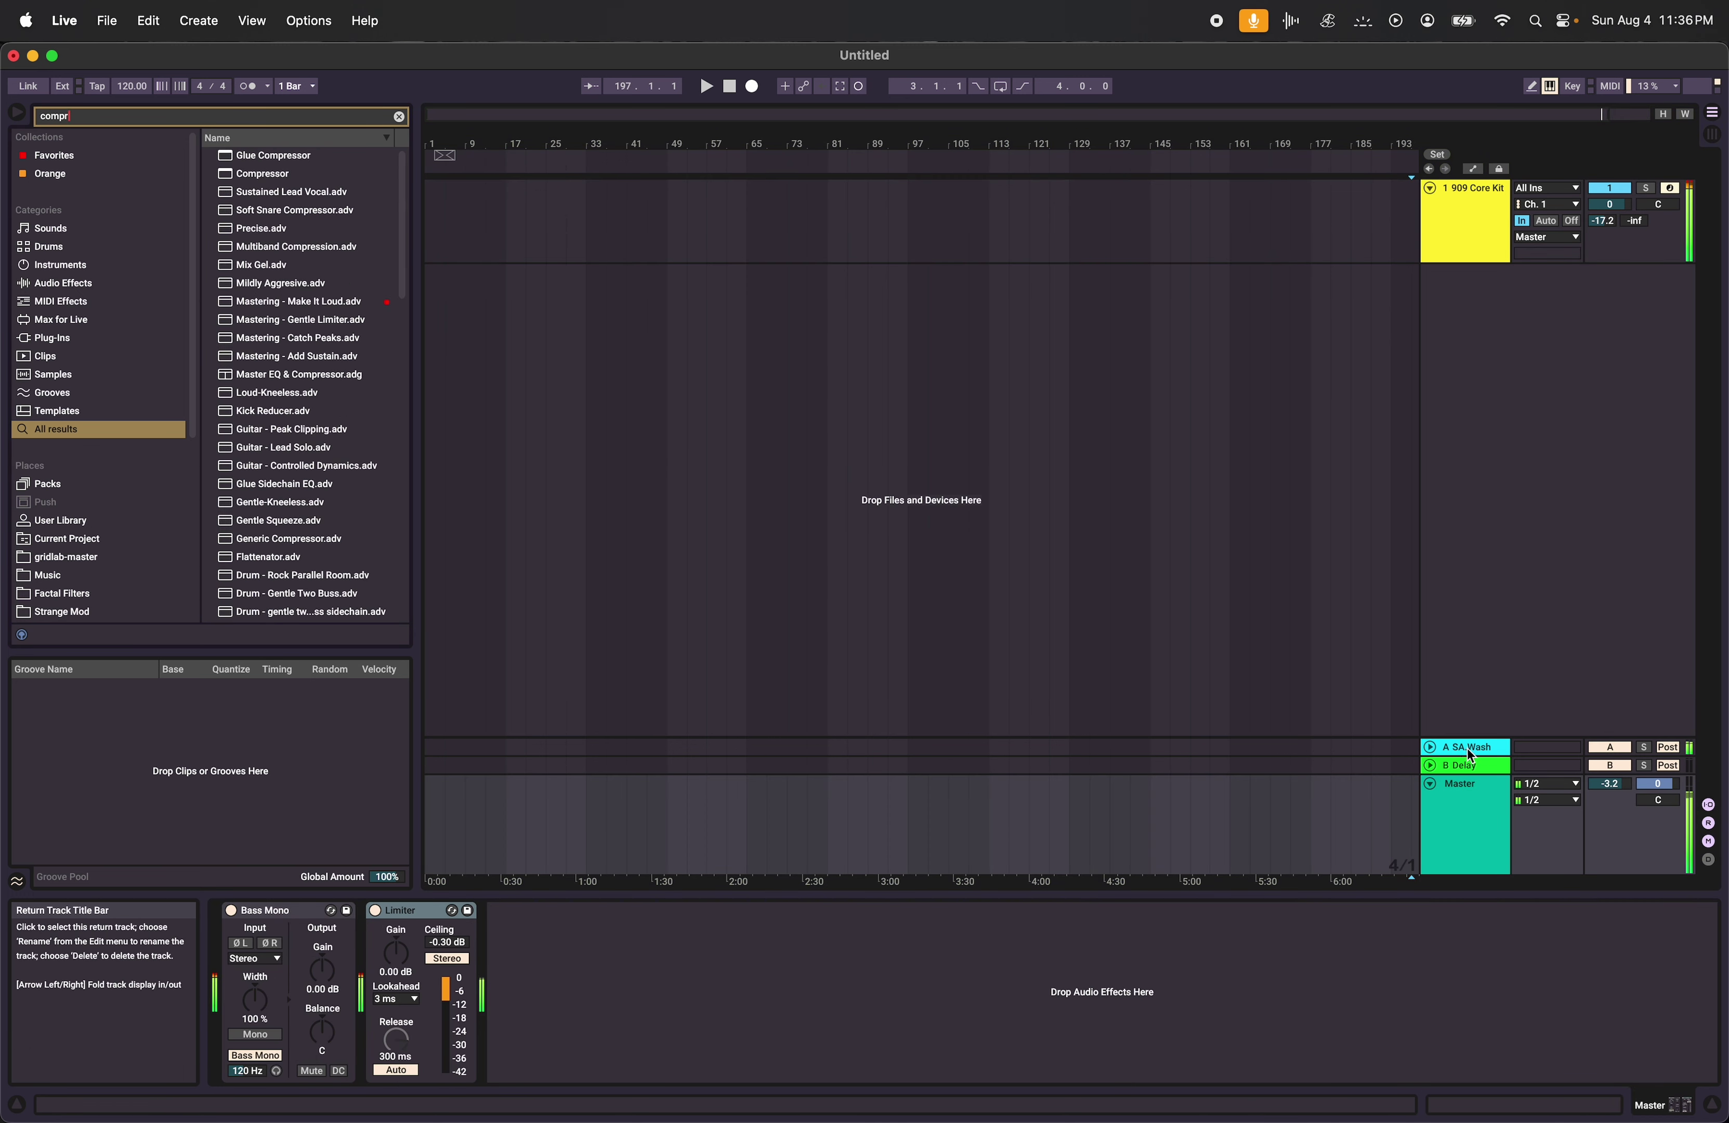
pyautogui.click(1470, 755)
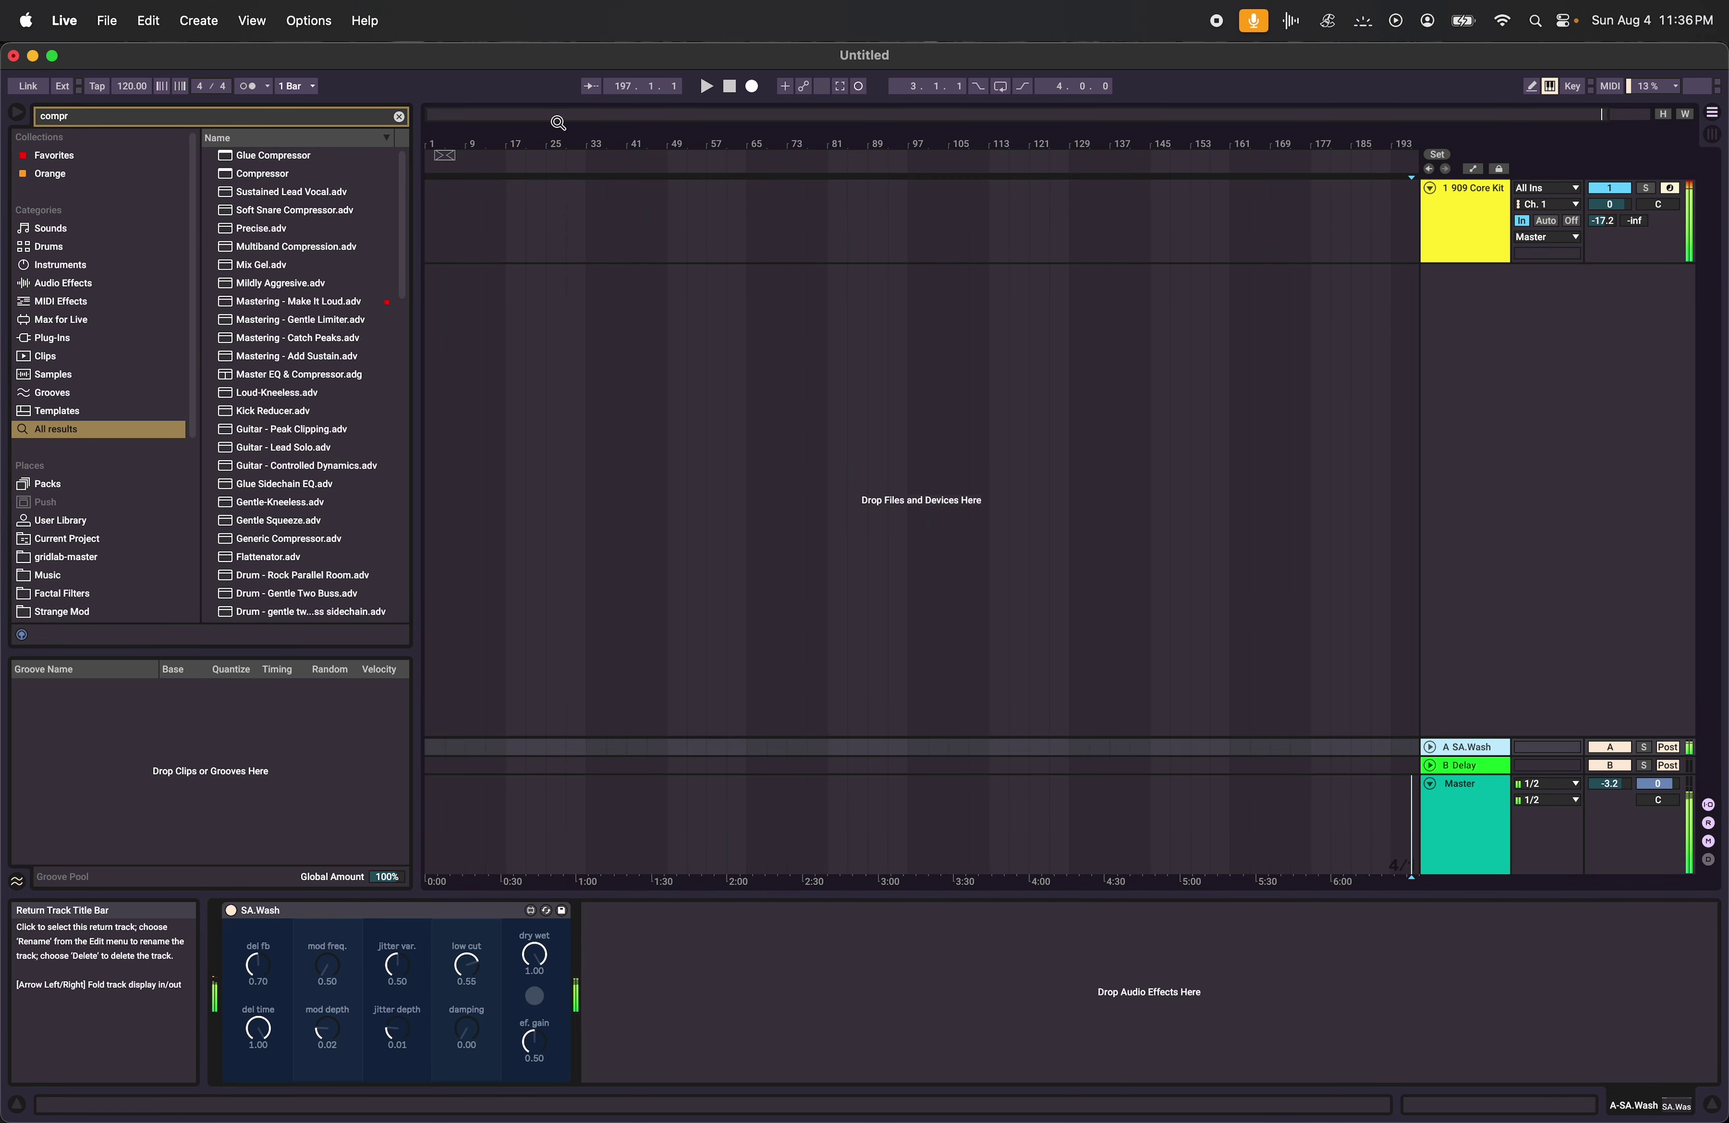
pyautogui.doubleClick(255, 156)
pyautogui.click(680, 911)
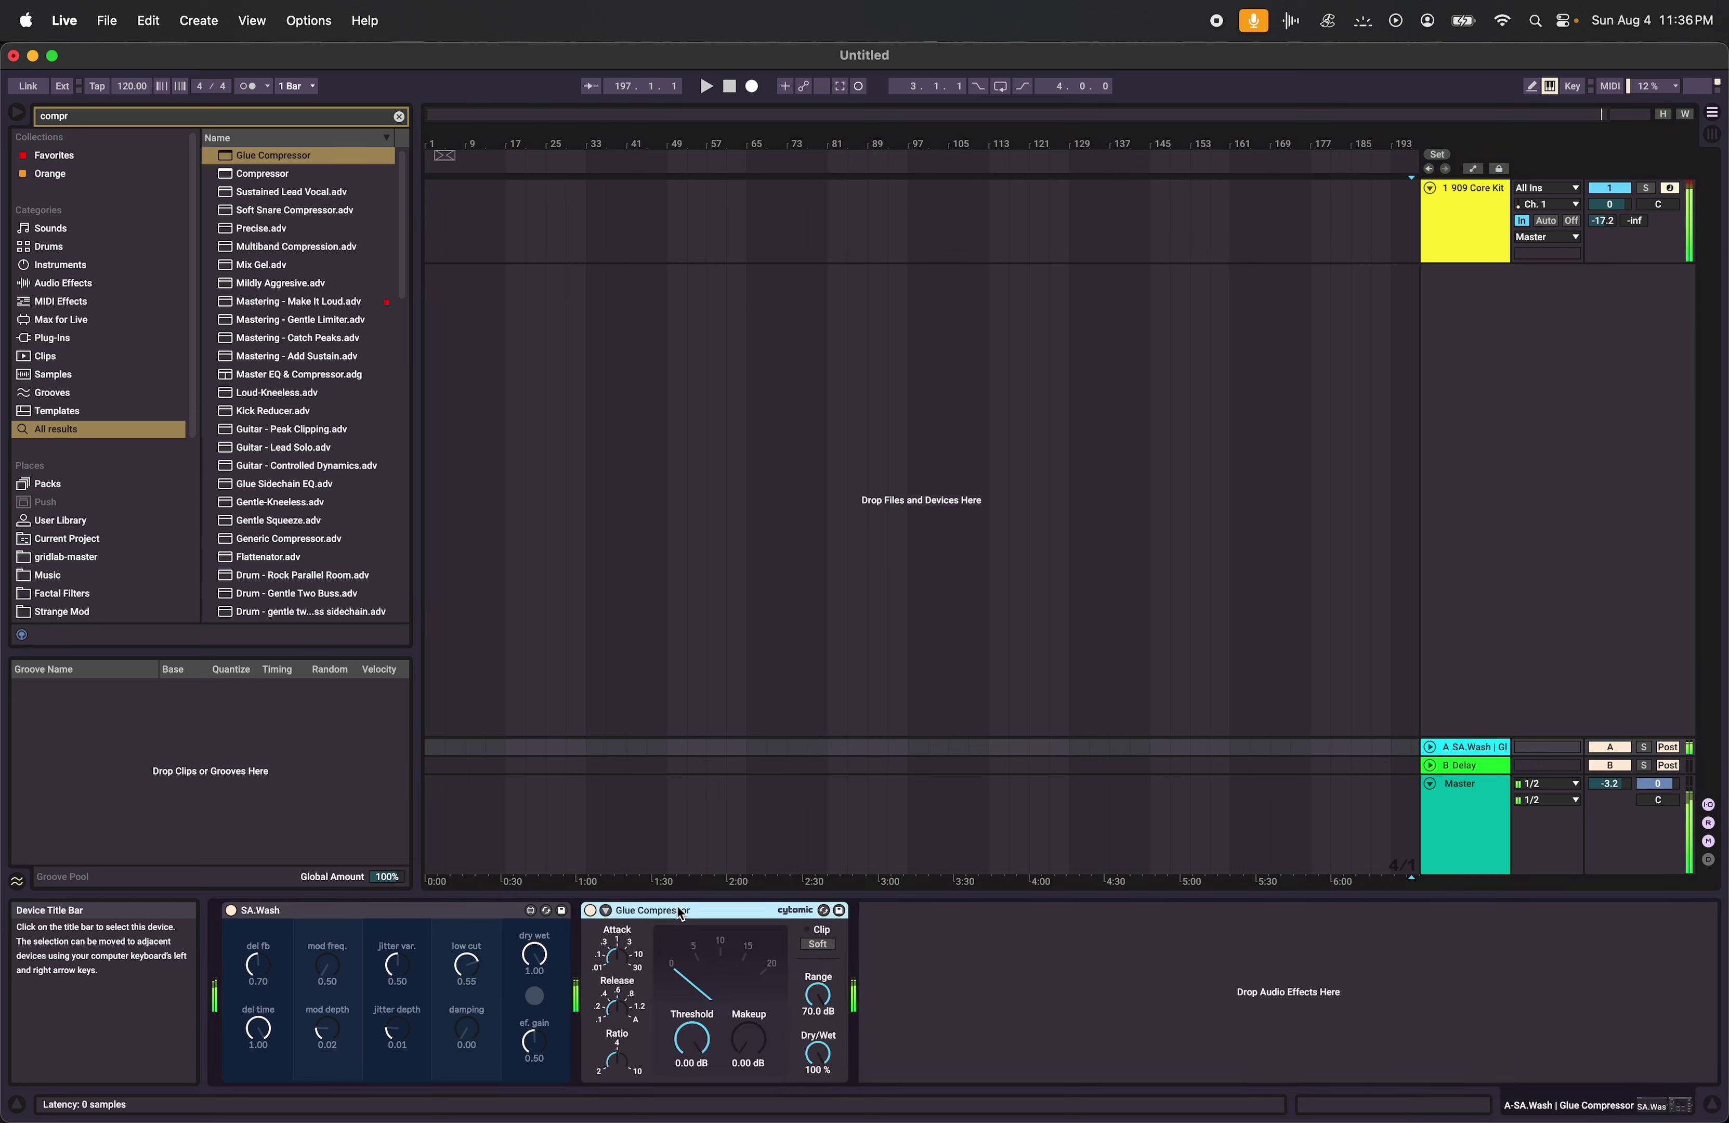
pyautogui.press('Delete')
# Add a Compressor after SA.Wash and sidechain it from 1-909 Core Kit's Bass Drum Pre FX signal.
pyautogui.doubleClick(255, 173)
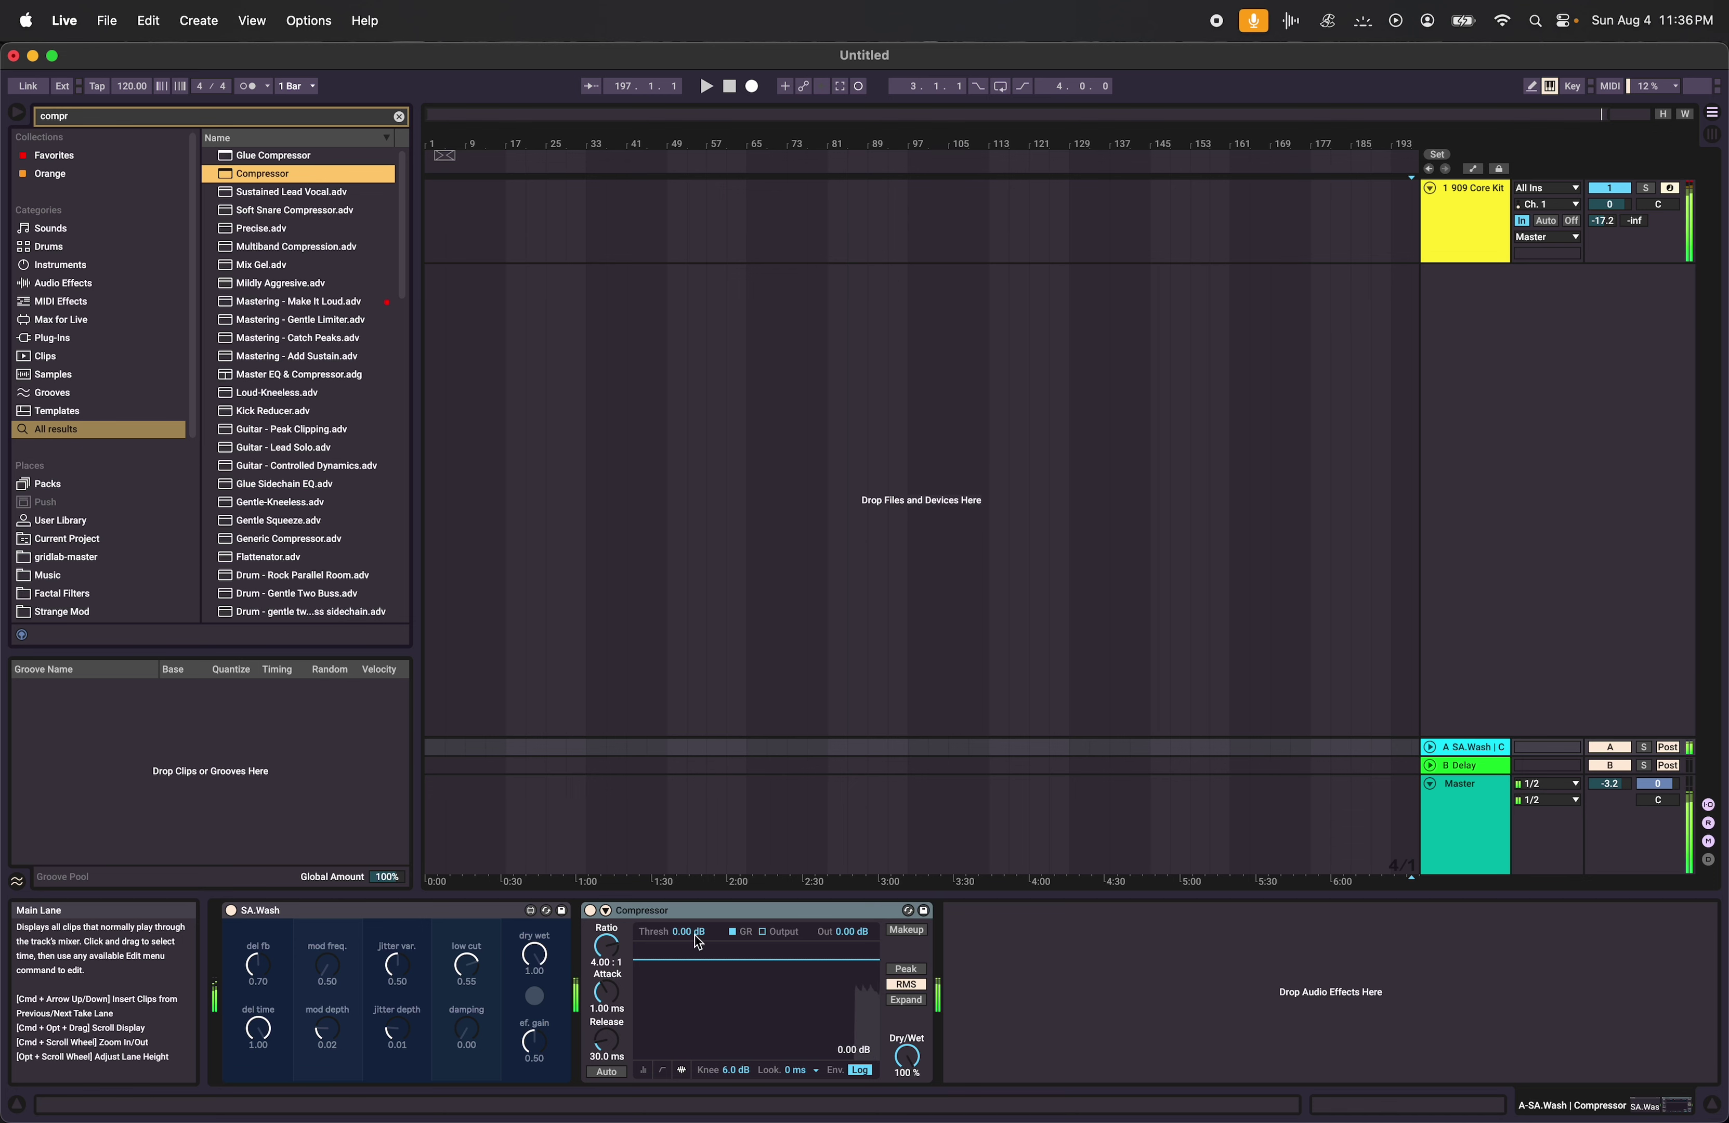
pyautogui.click(606, 911)
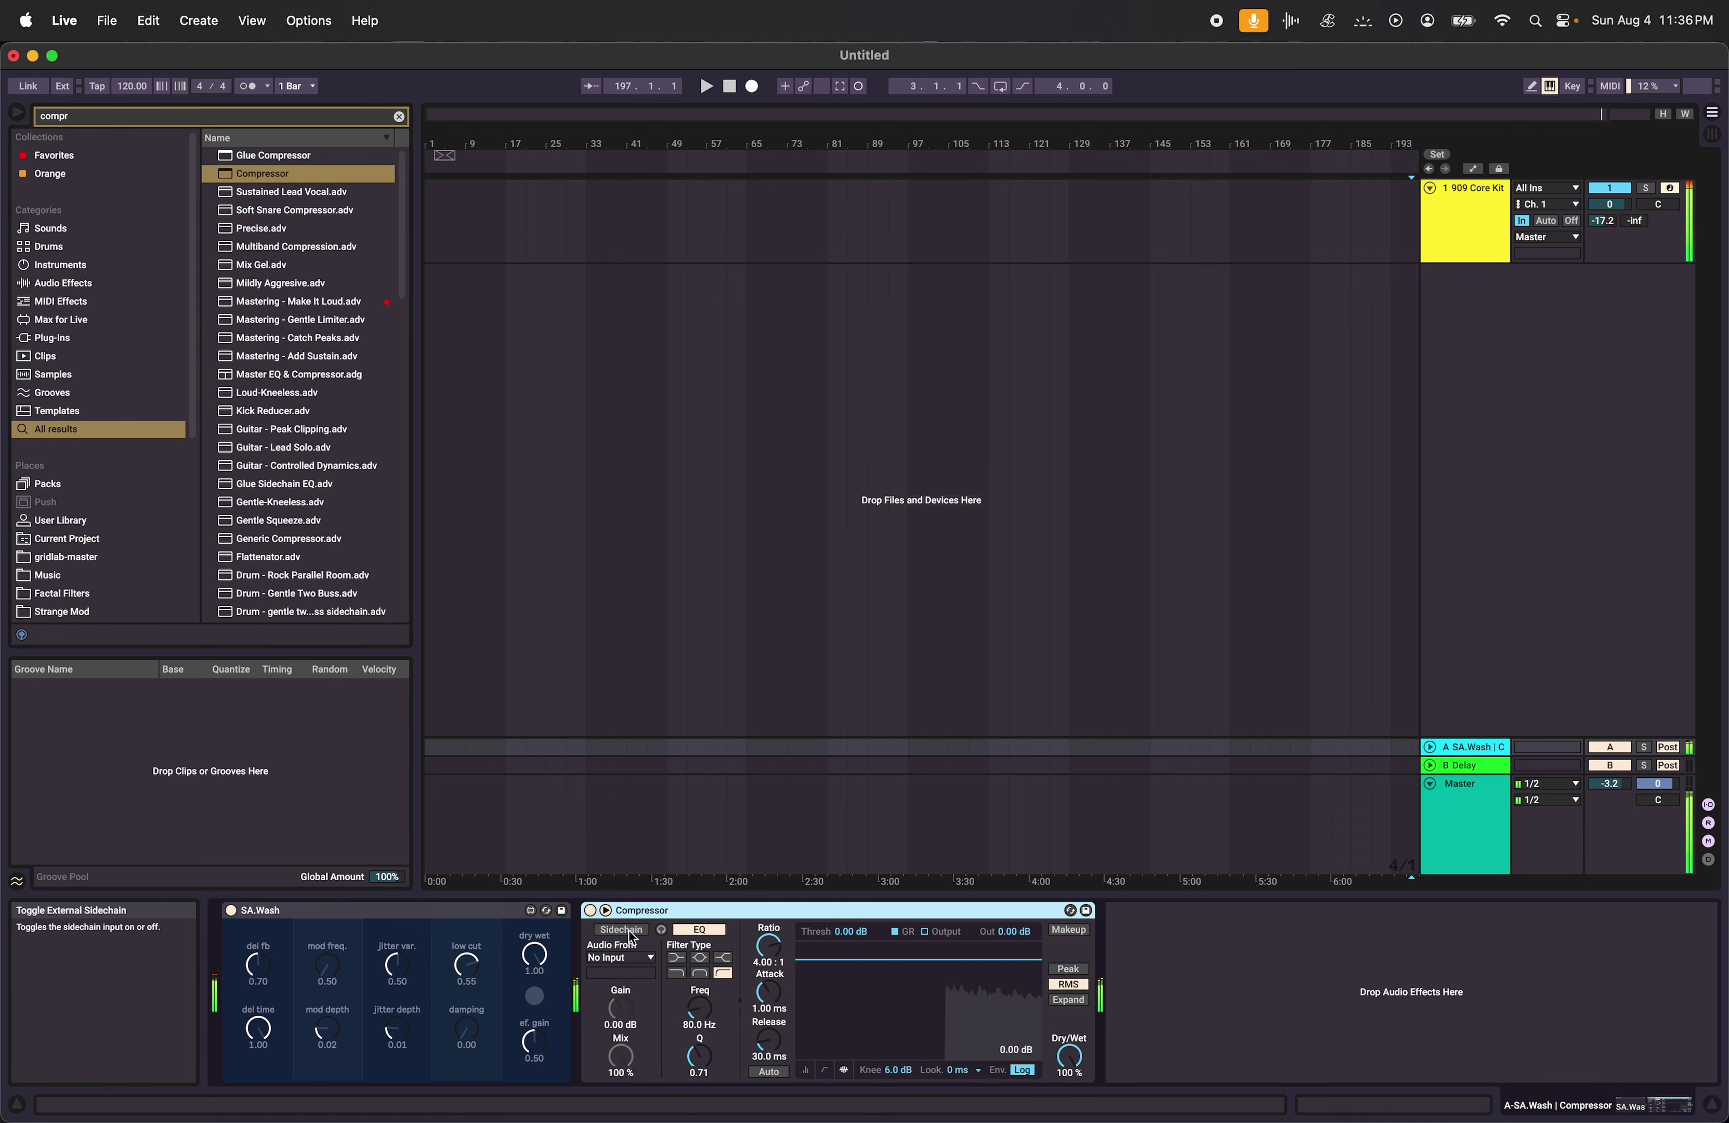
pyautogui.click(631, 958)
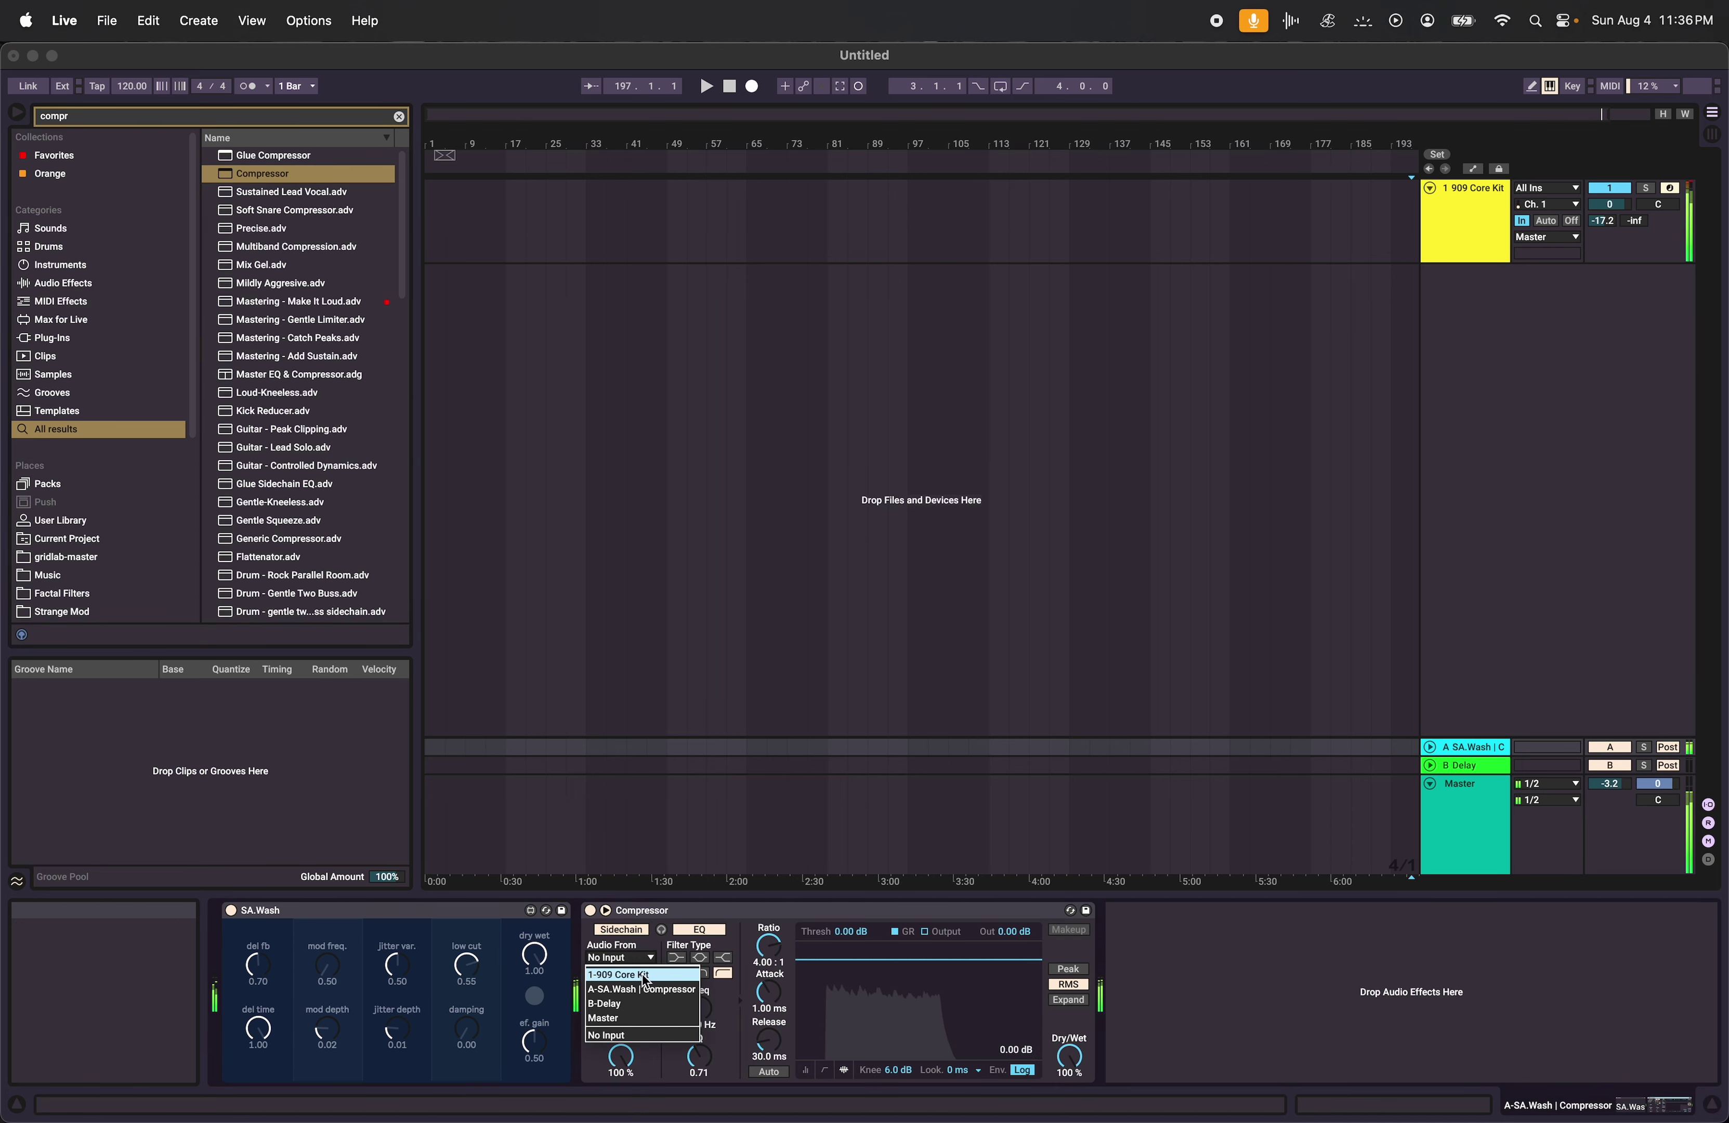
pyautogui.click(643, 976)
pyautogui.click(622, 972)
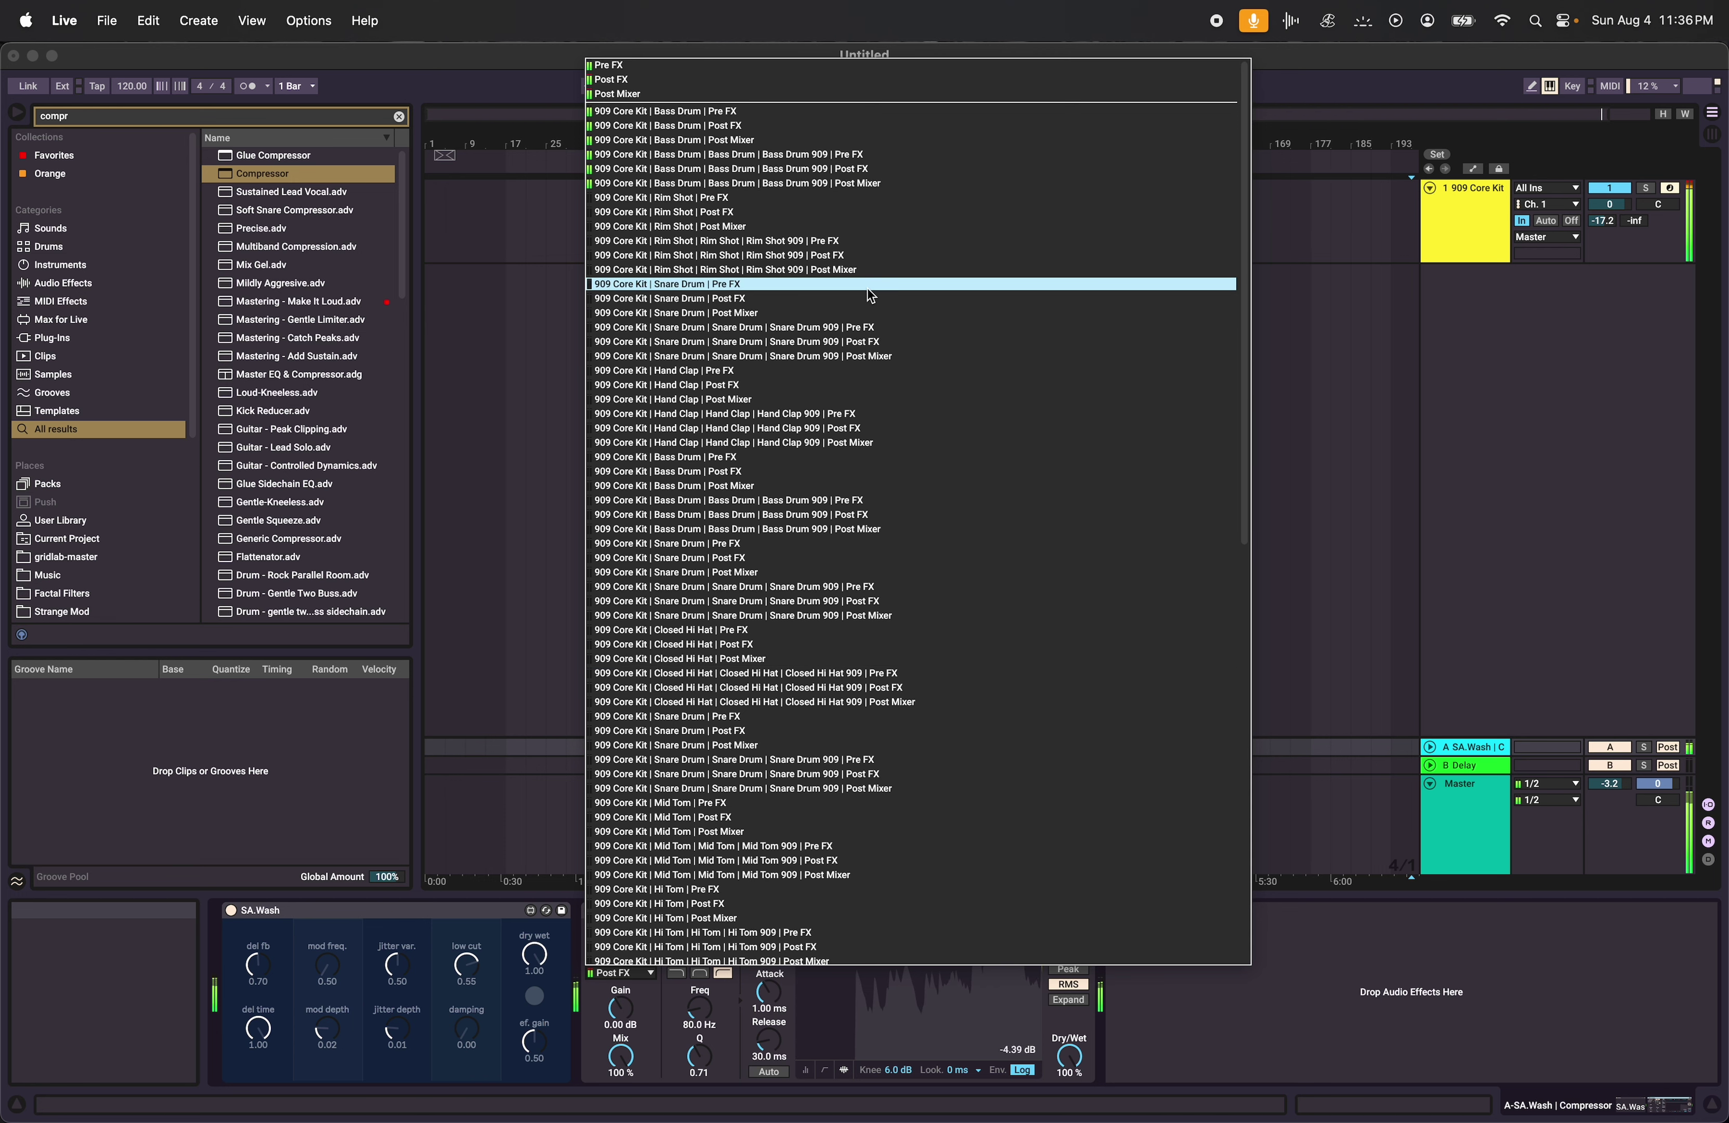
pyautogui.click(808, 111)
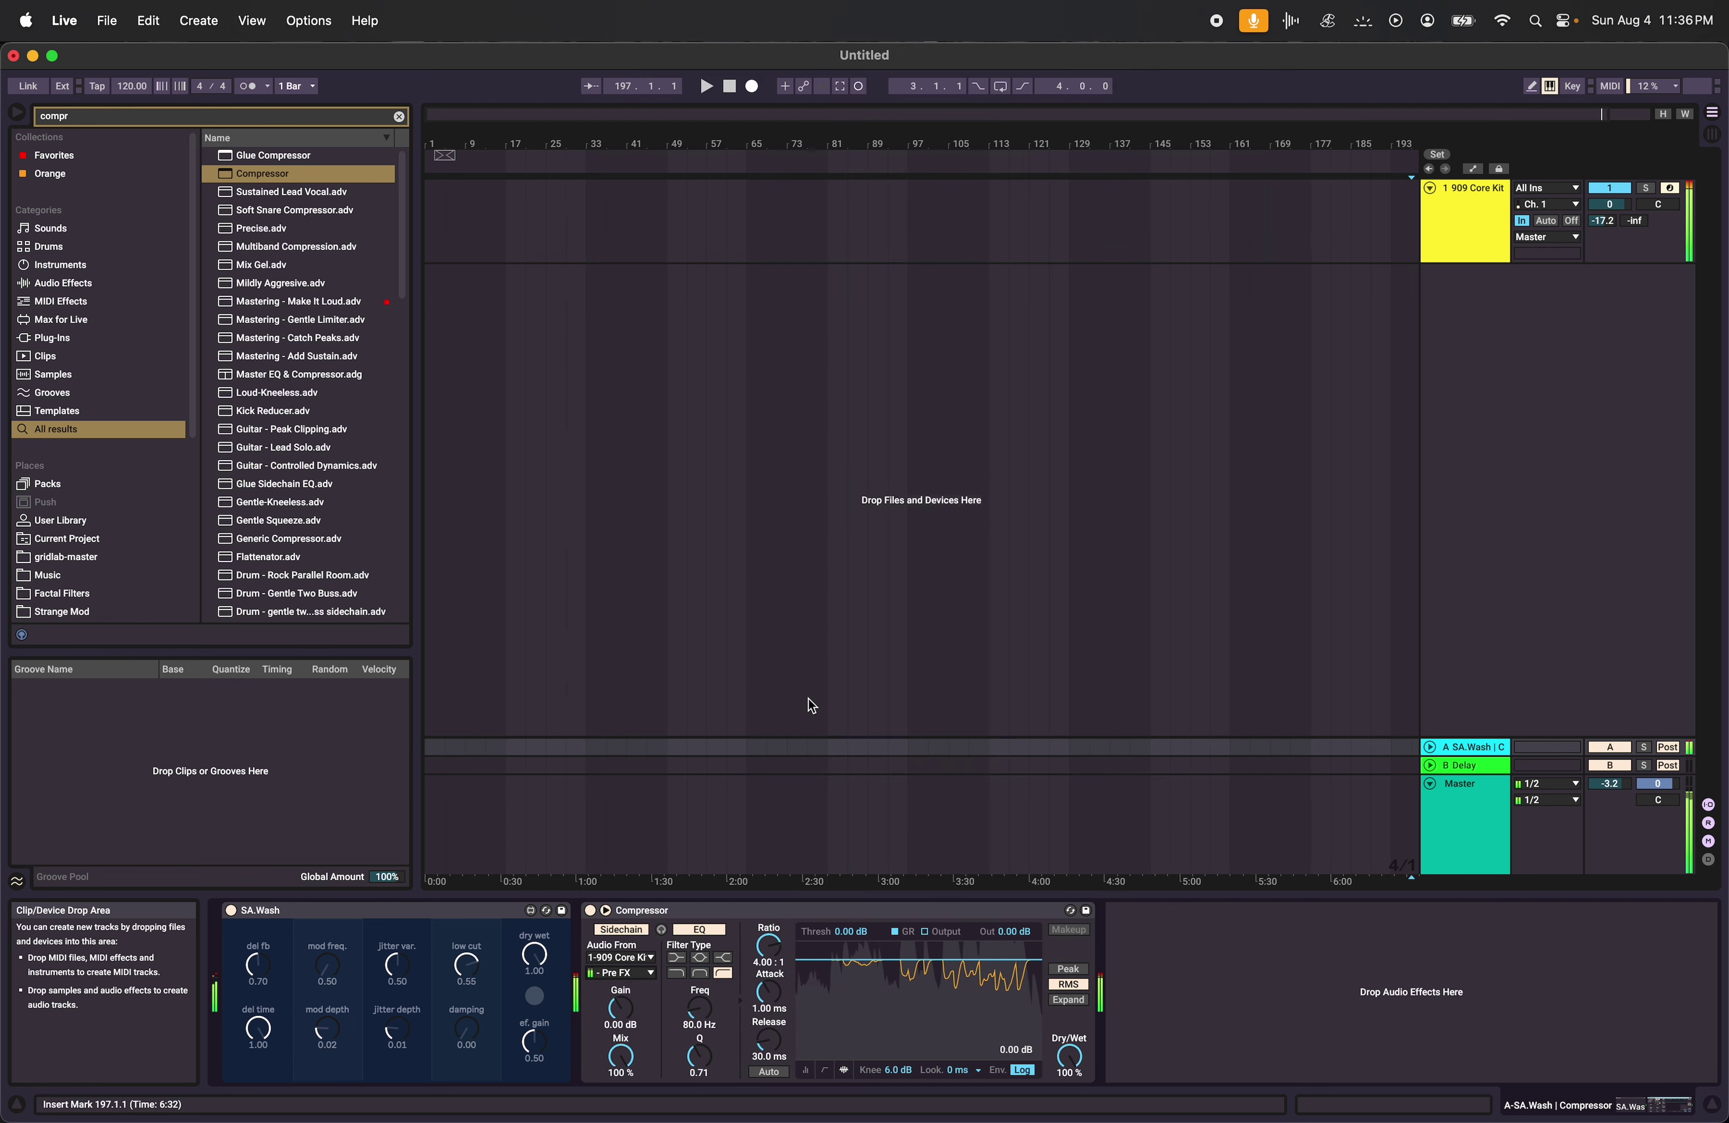
# Set the return track's Compressor to Peak mode with a threshold of -23.5 dB.
pyautogui.click(1068, 969)
pyautogui.moveTo(1017, 960); pyautogui.dragTo(1017, 976)
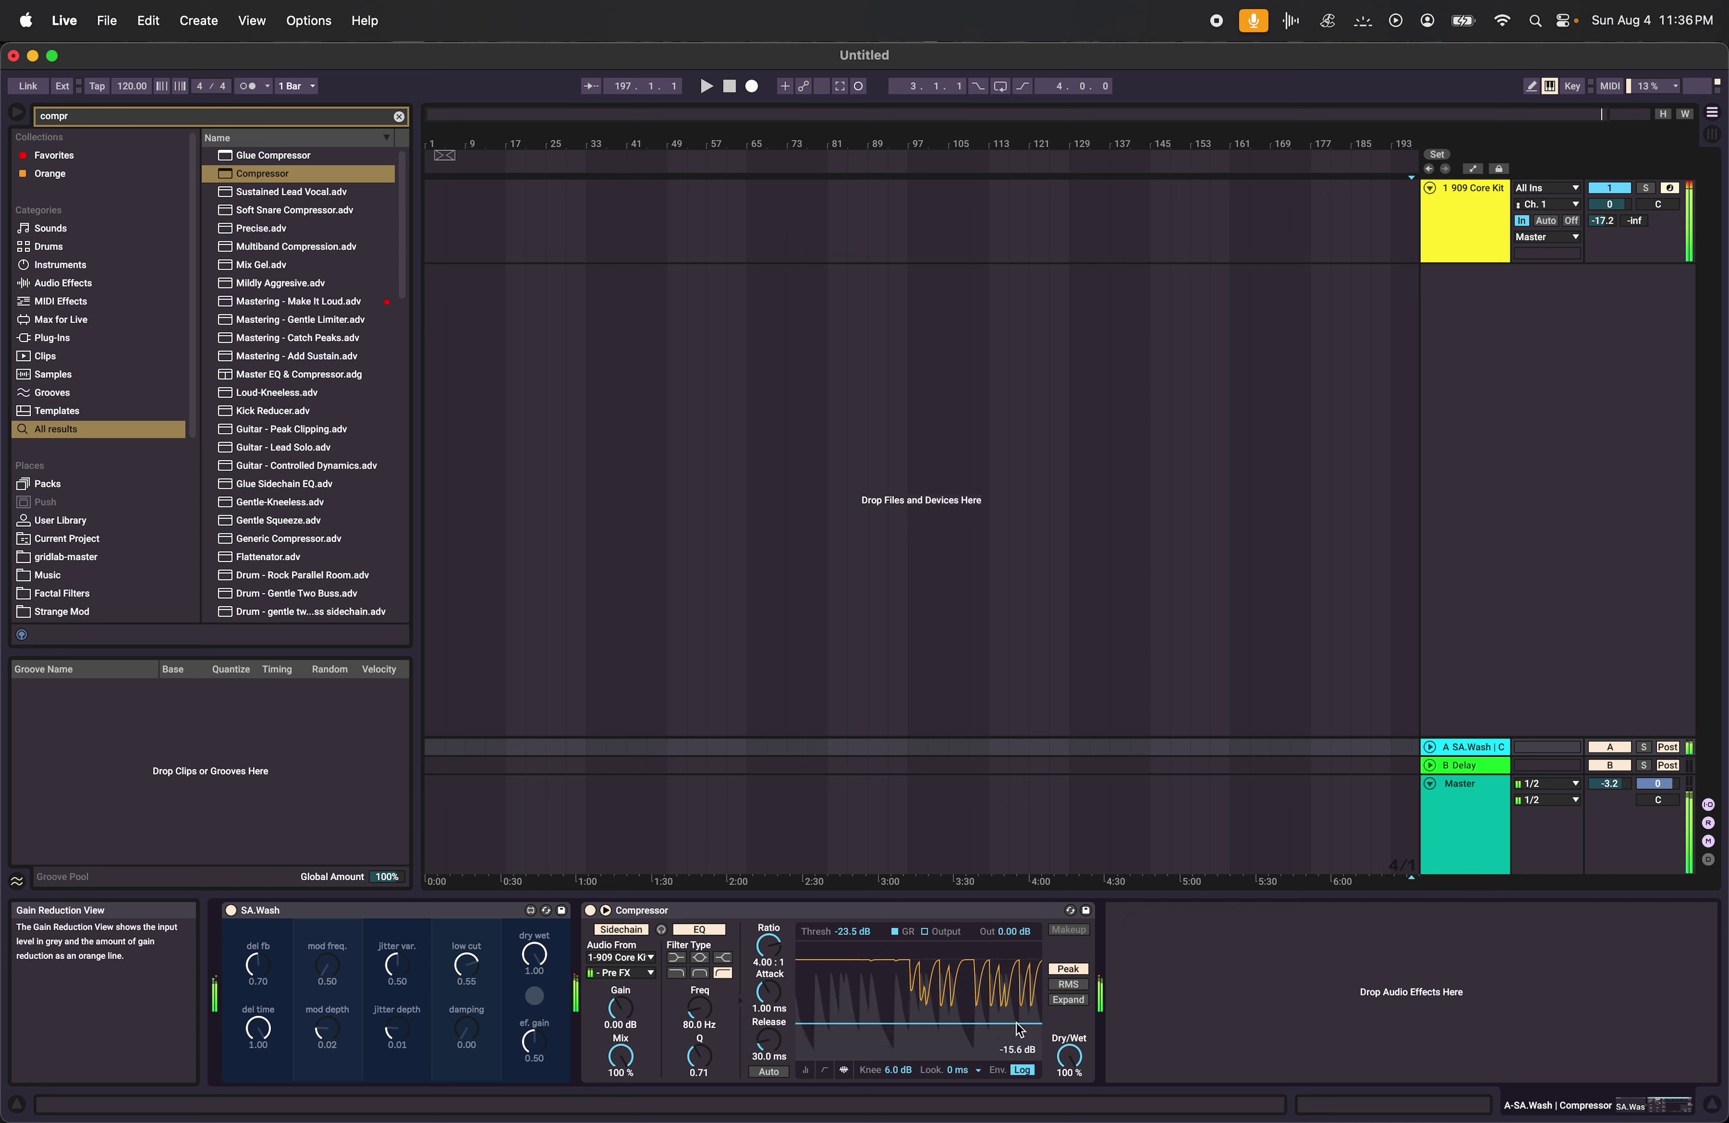
# Show the chain list of the 909 Core Kit track's Audio Effect Rack and create an empty second chain.
pyautogui.click(1469, 226)
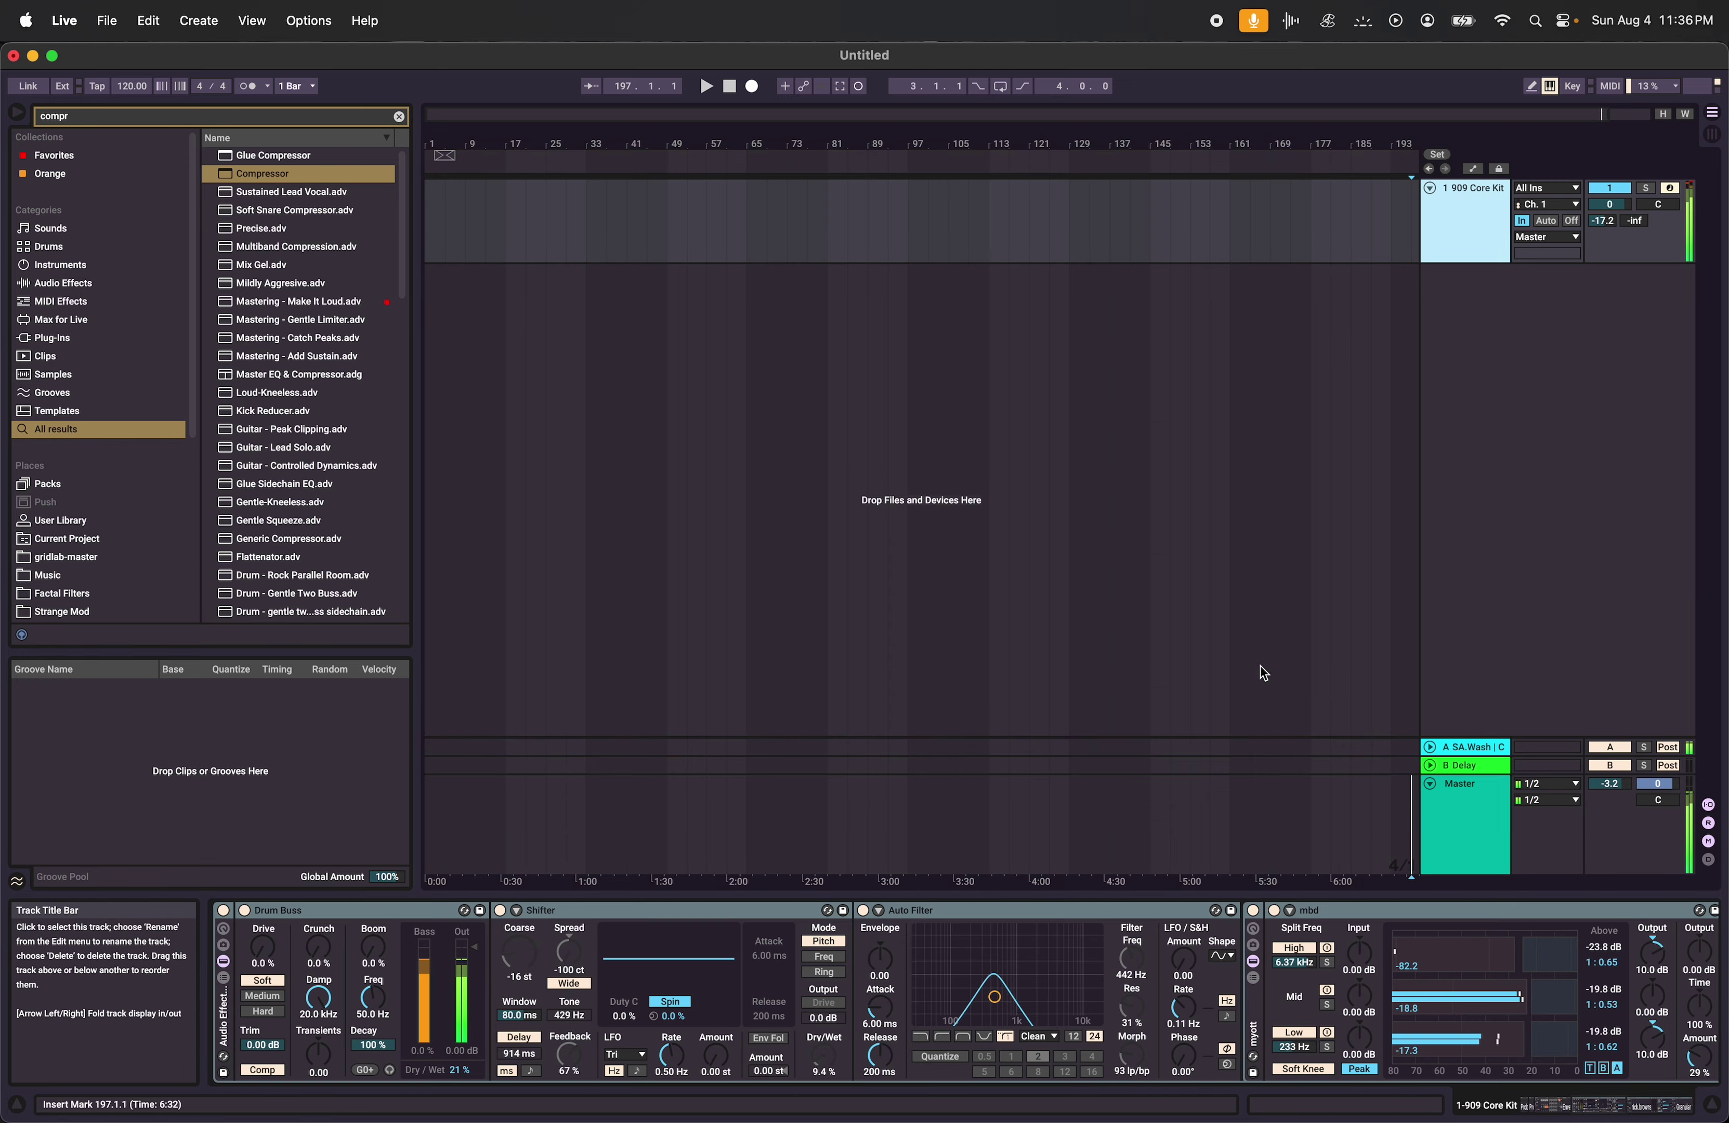
pyautogui.hscroll(-10, 984, 973)
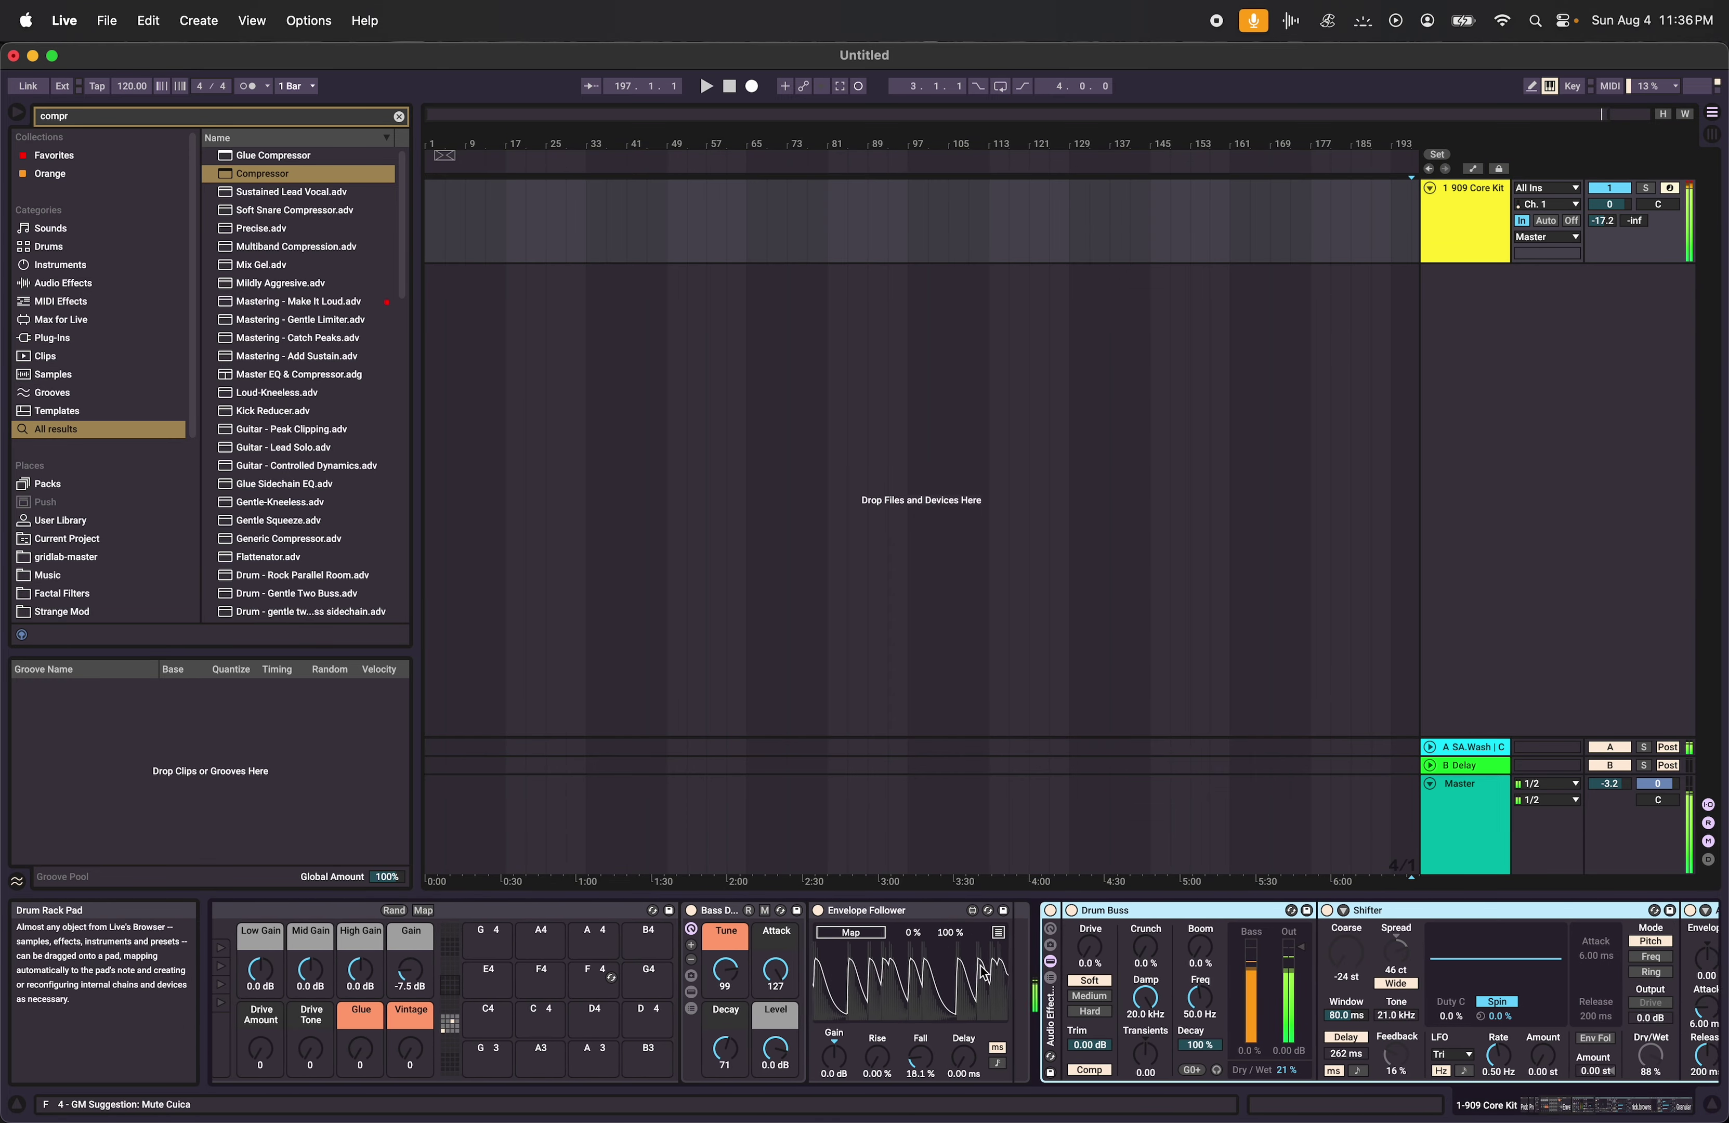
pyautogui.hscroll(15, 983, 973)
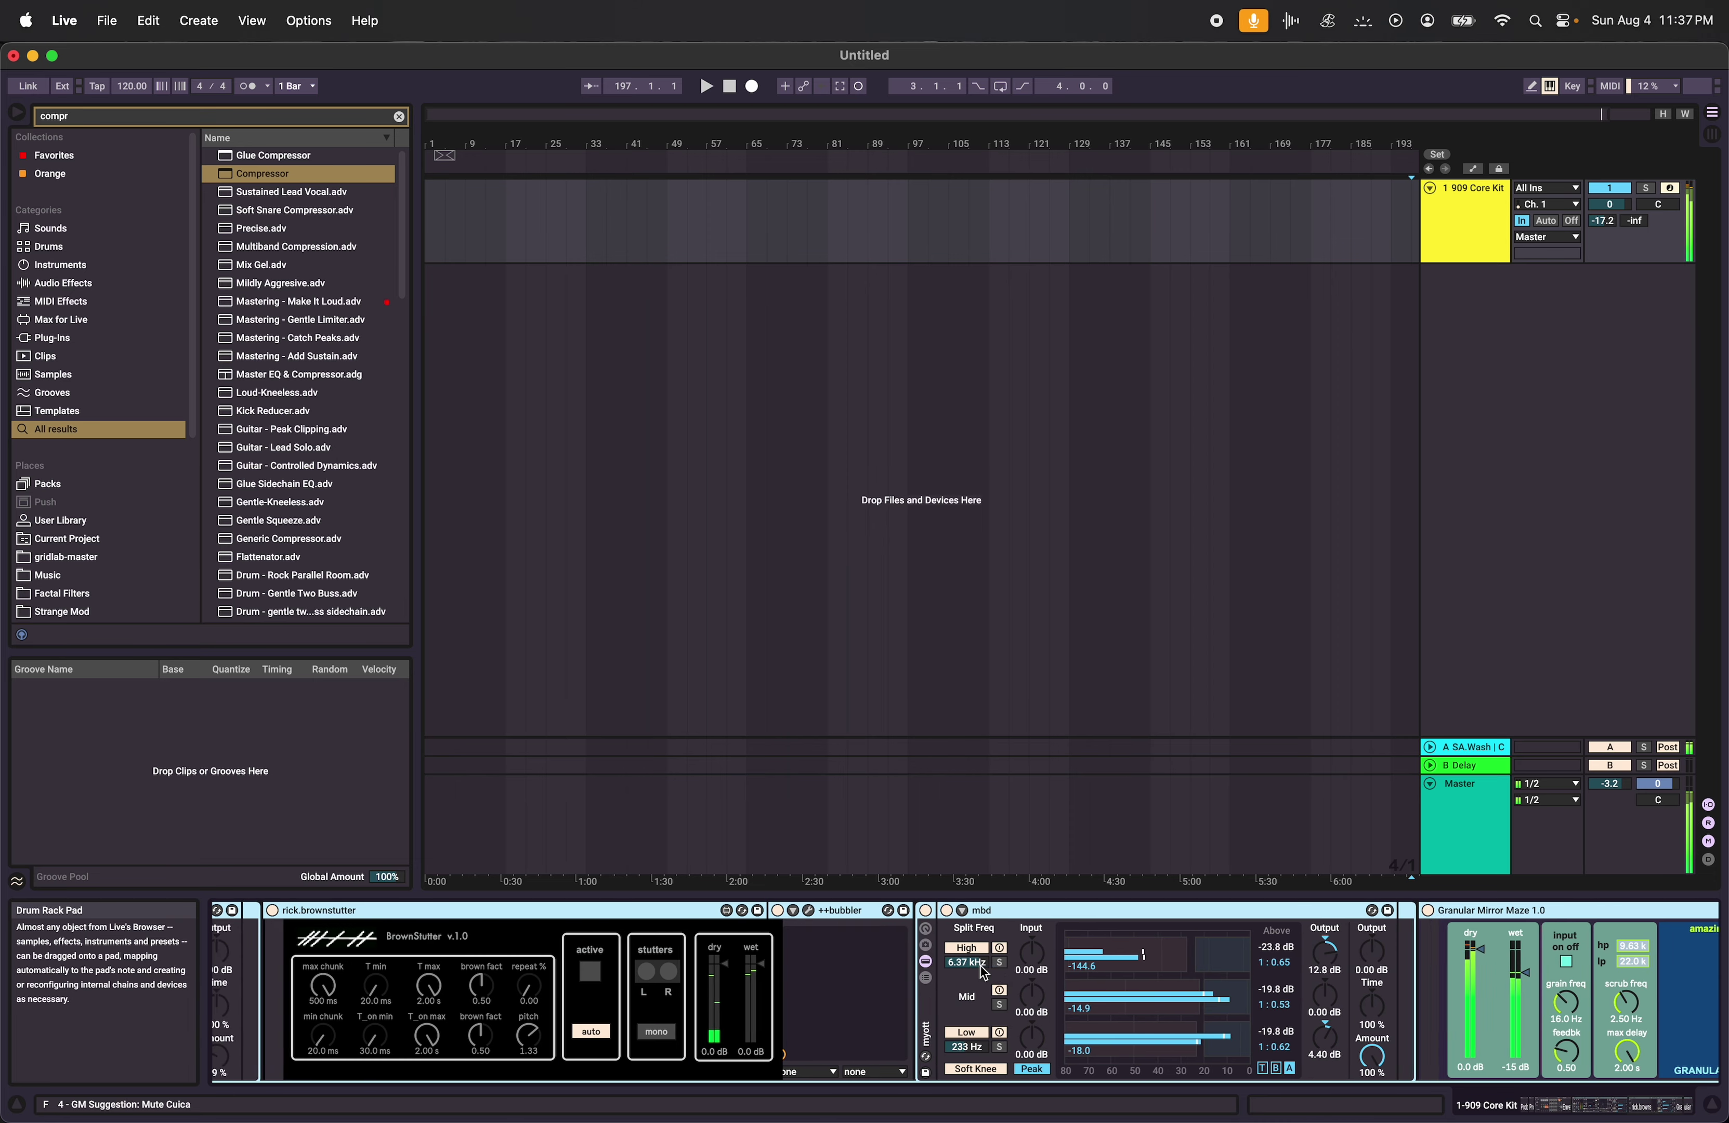
pyautogui.hscroll(-6, 984, 973)
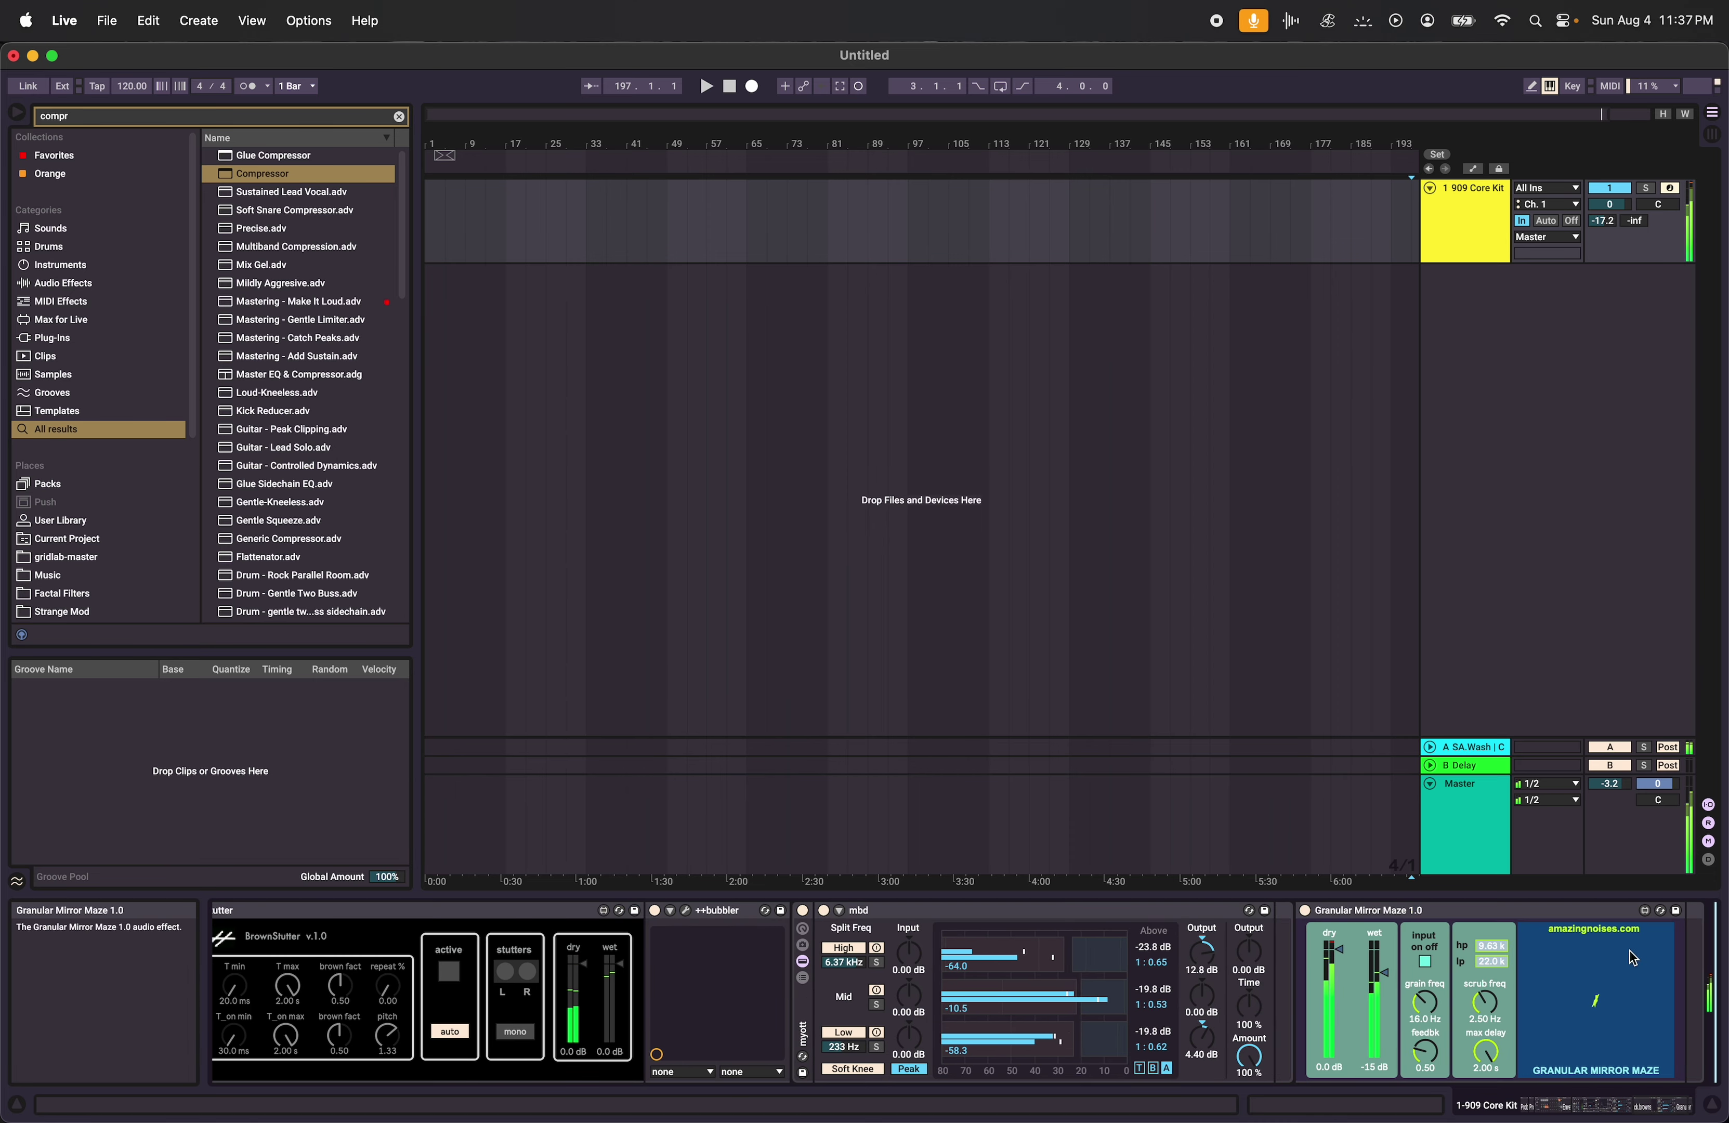
pyautogui.hscroll(-15, 1189, 946)
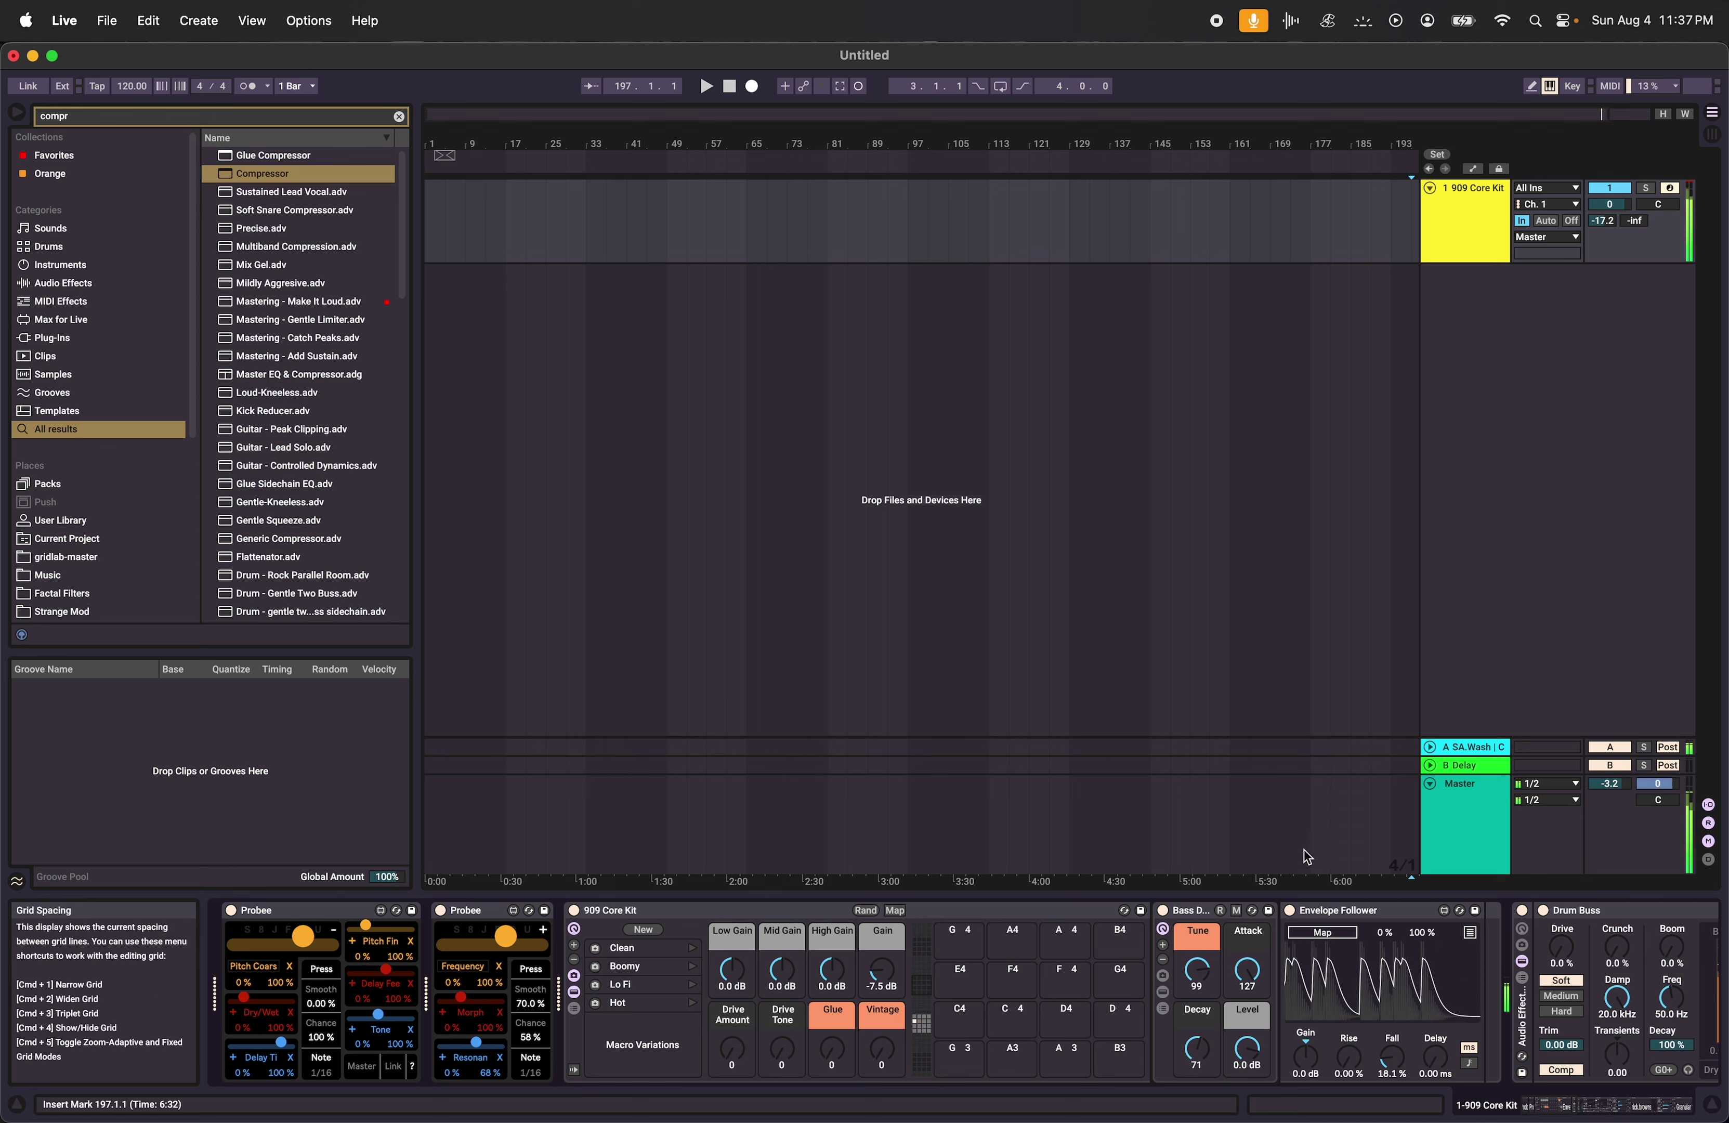
pyautogui.hscroll(10, 1344, 962)
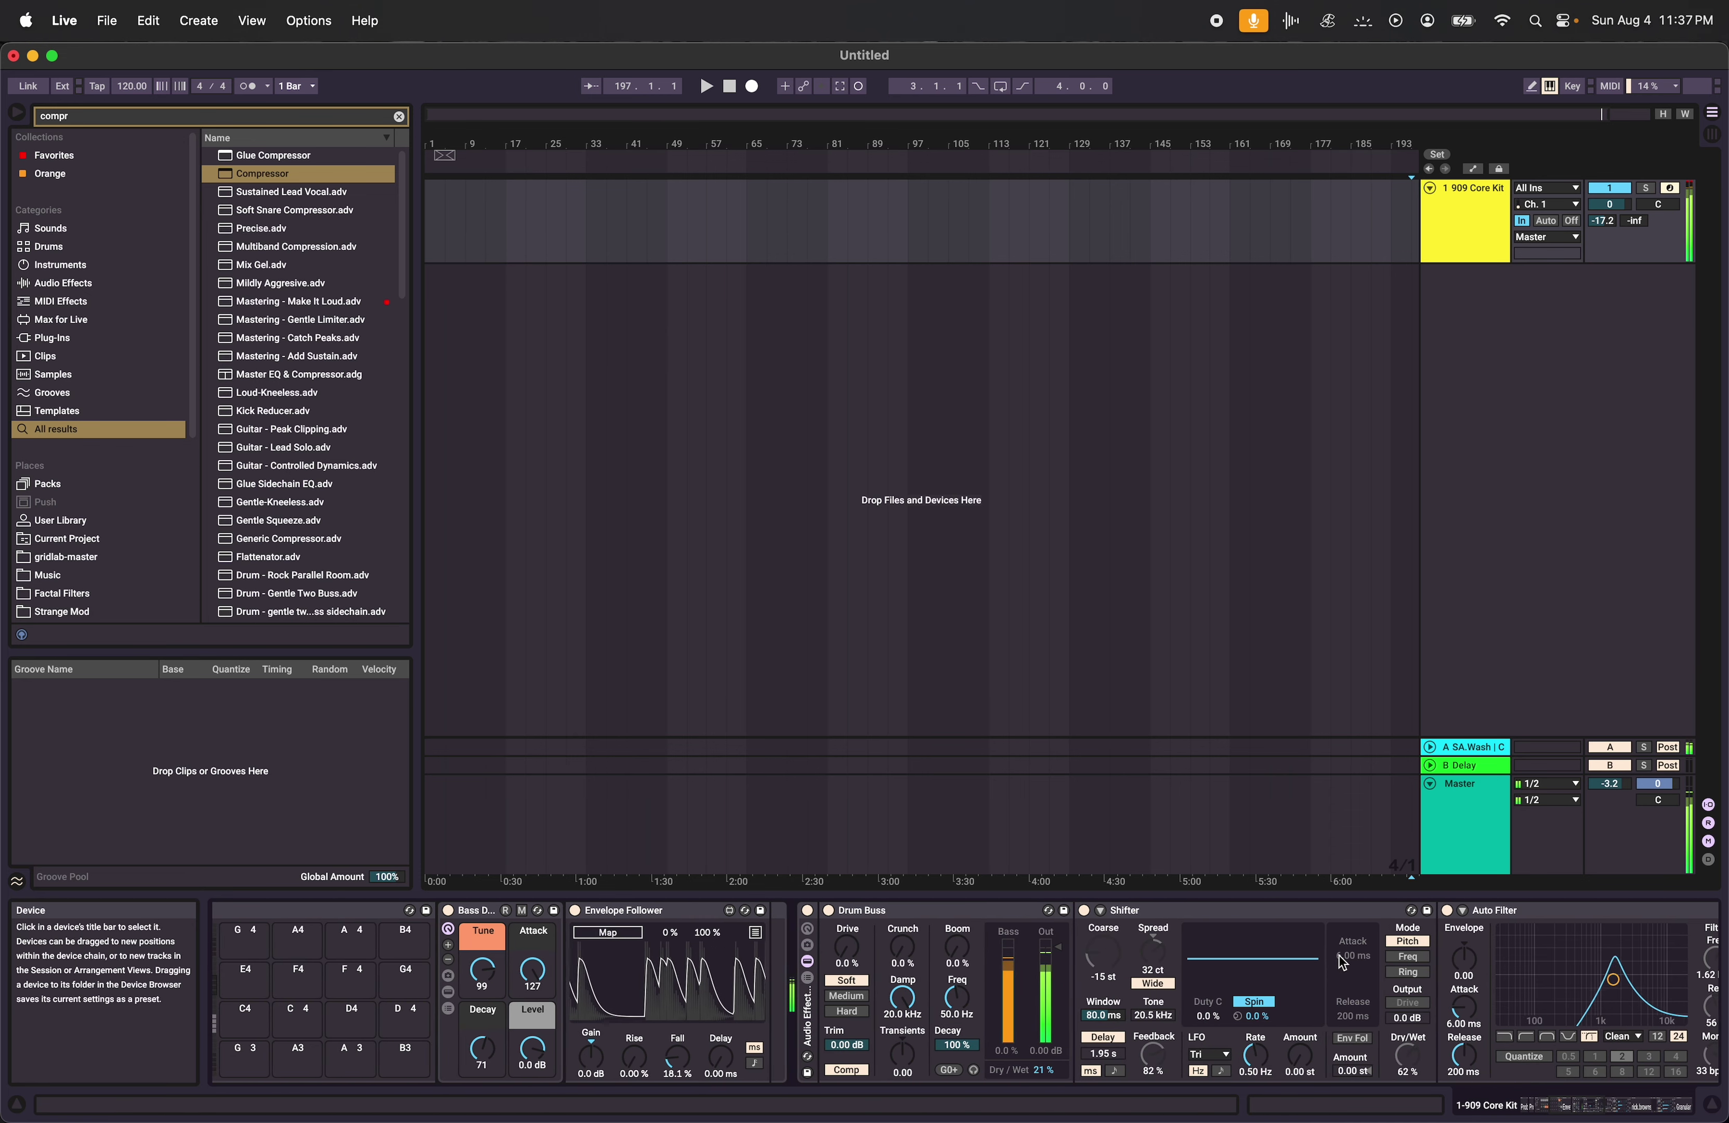
pyautogui.press('super+g')
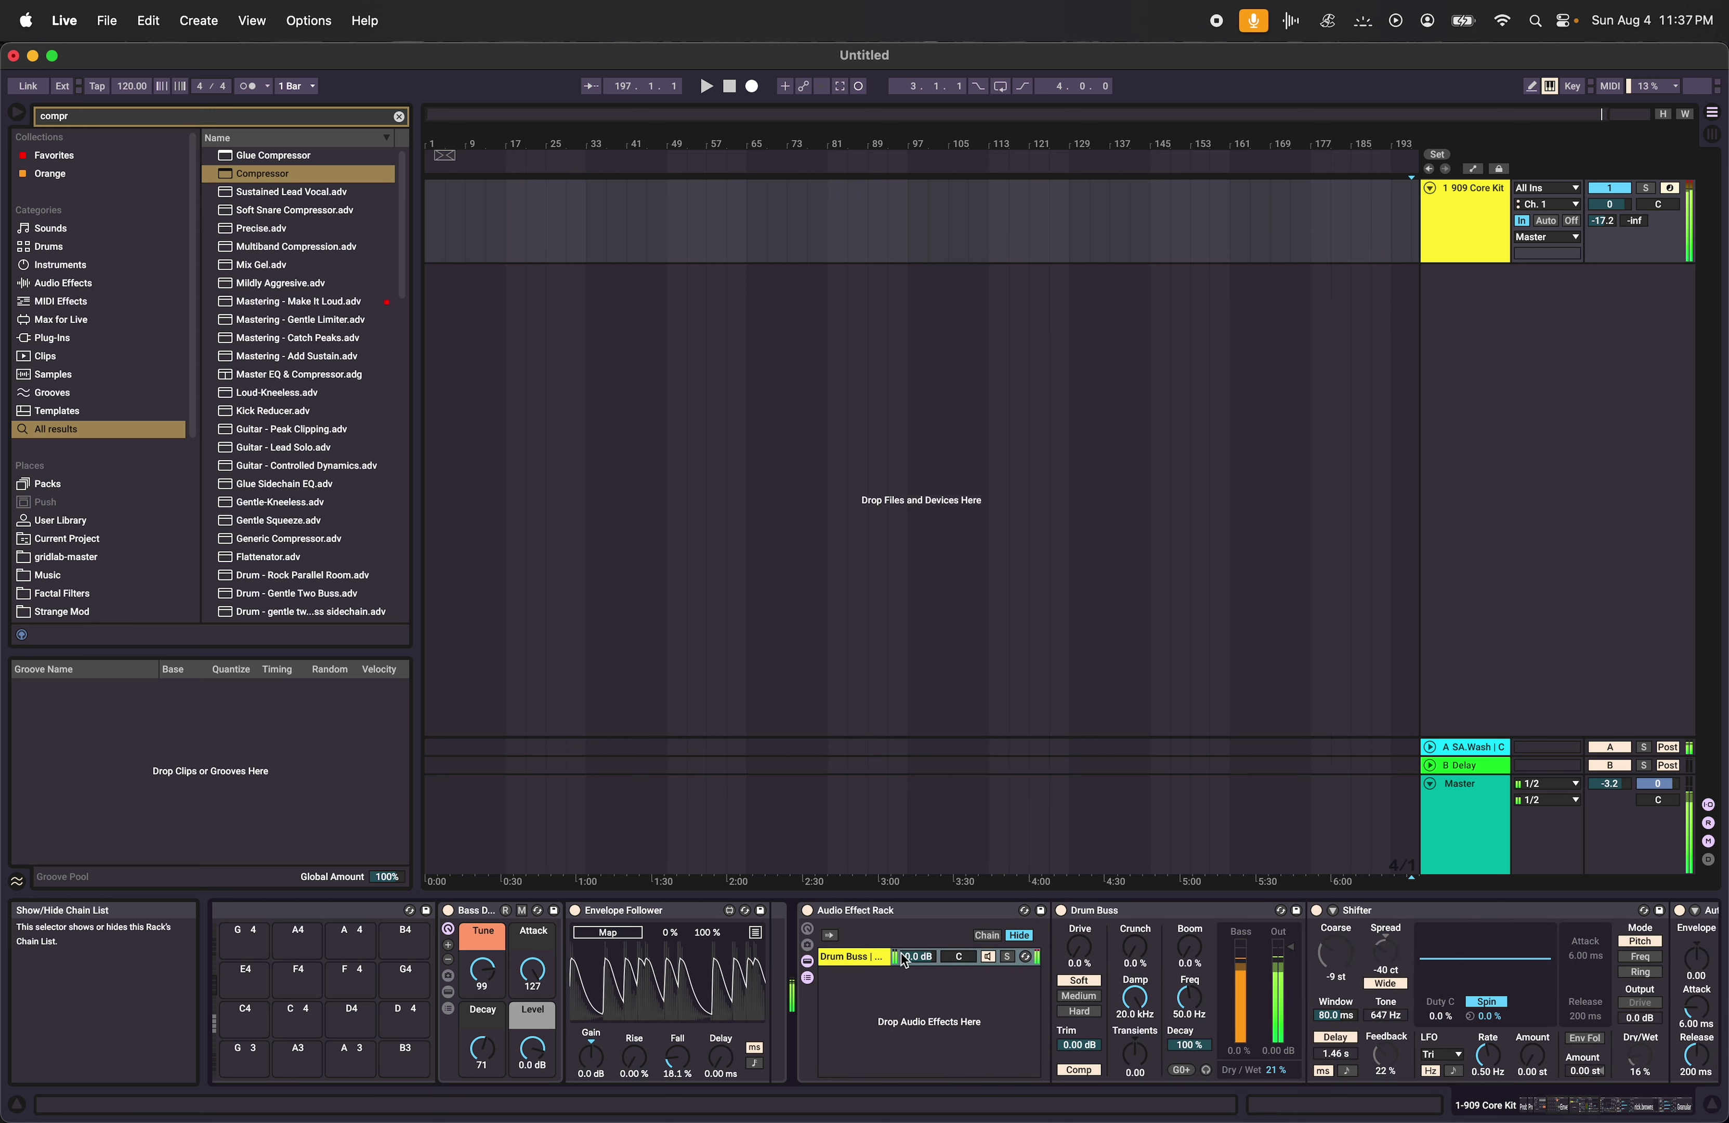
pyautogui.click(919, 990)
pyautogui.press('super+t')
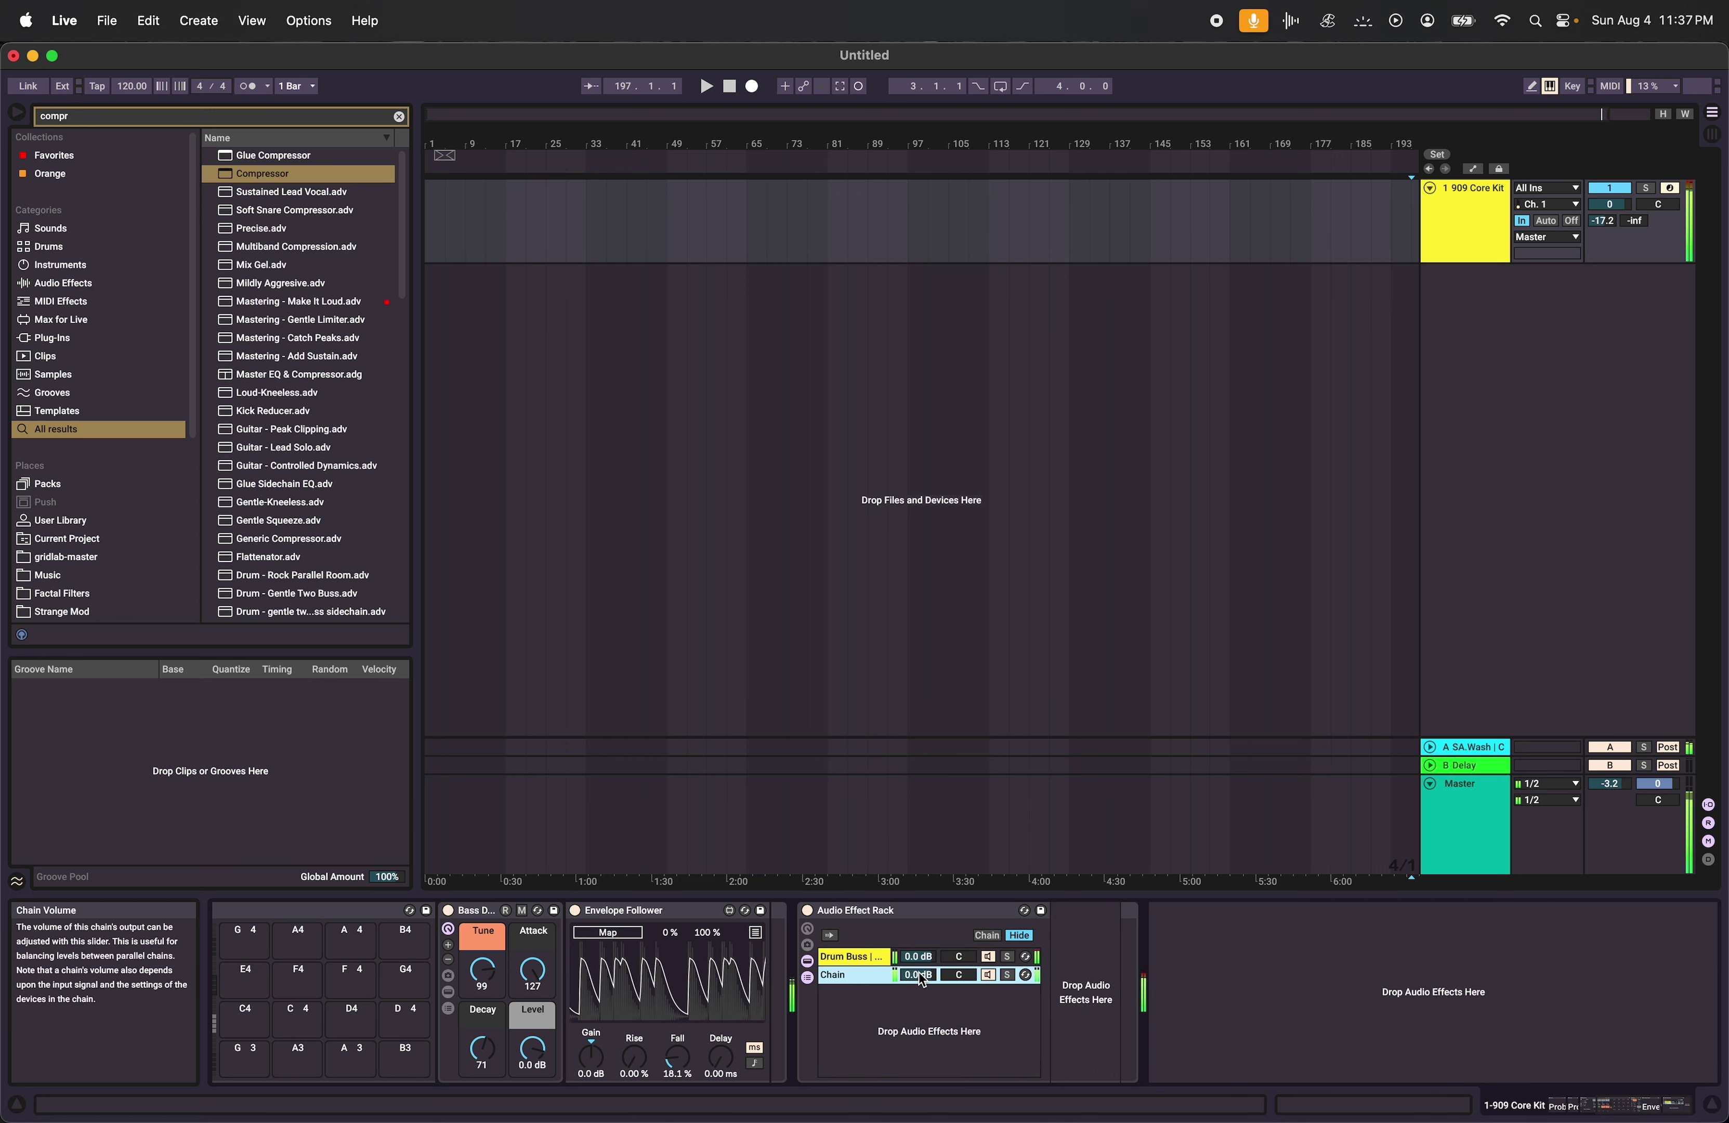
# Map the Envelope Follower to the Drum Buss chain's volume with its minimum at 100 % and maximum at 0 %.
pyautogui.click(919, 959)
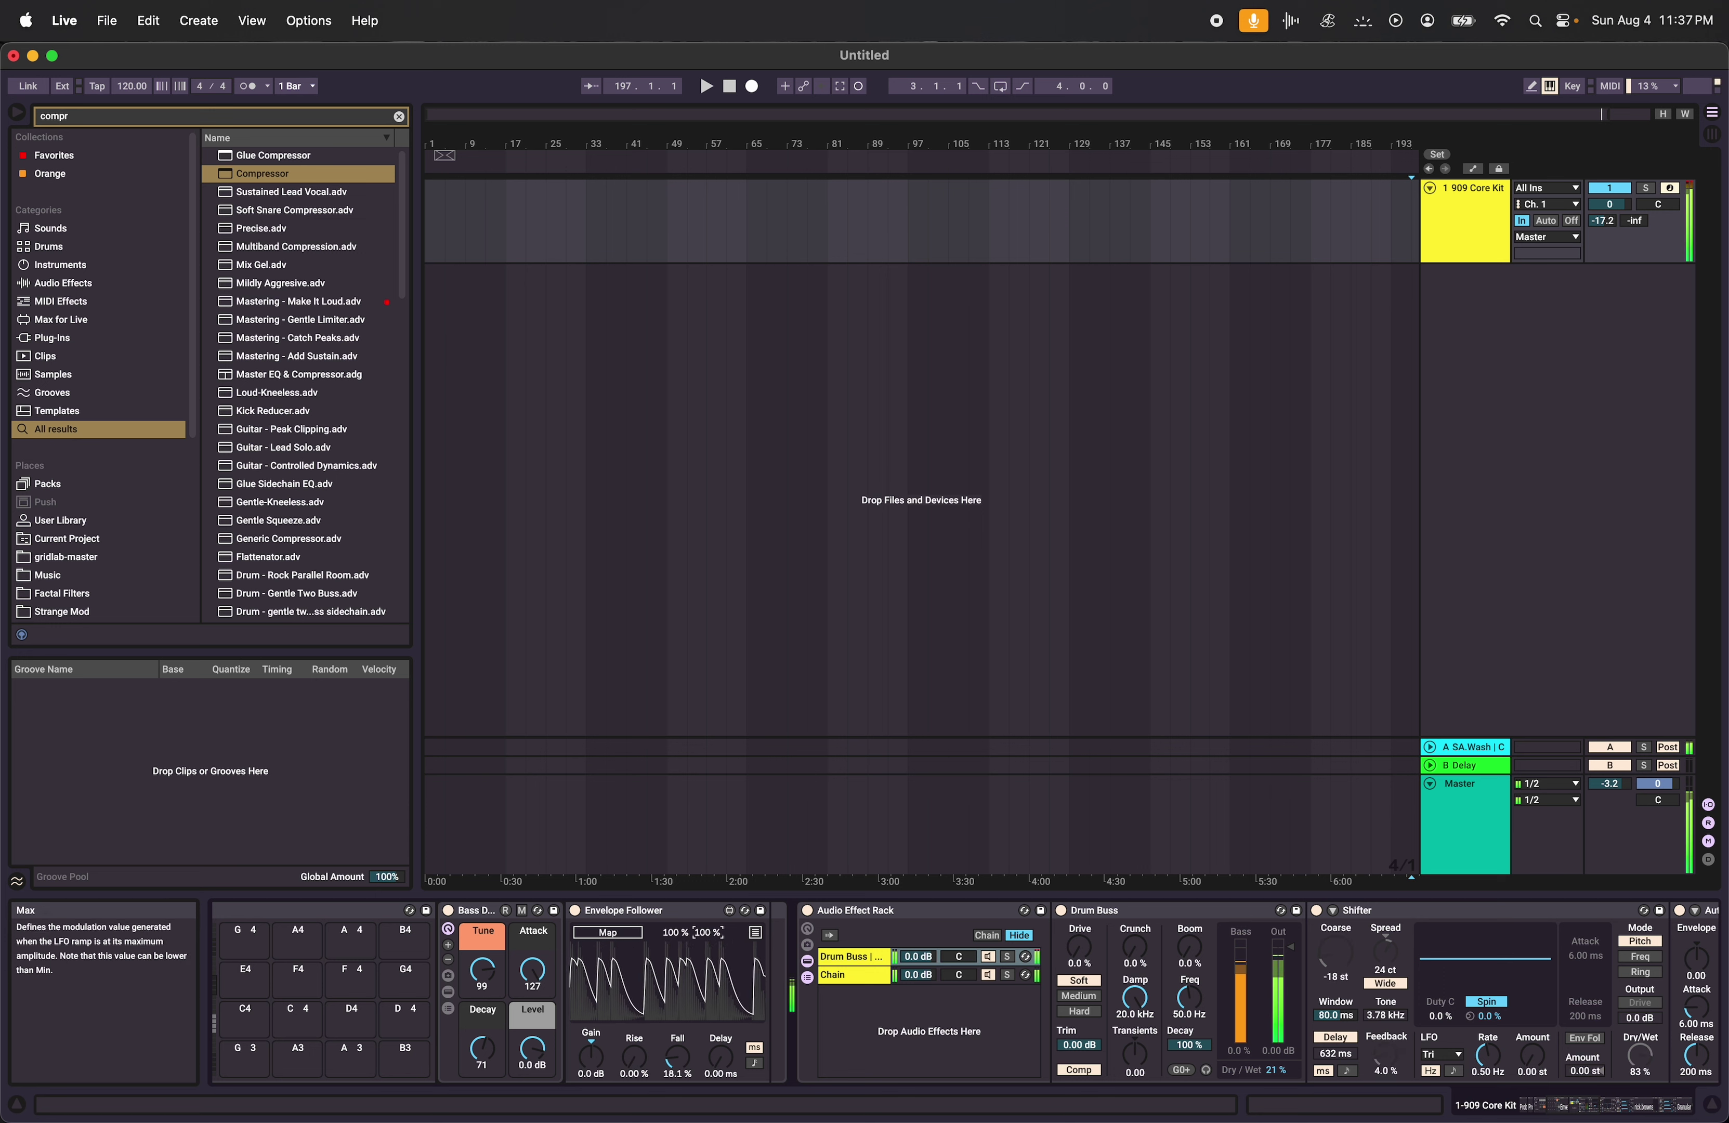
pyautogui.moveTo(671, 935); pyautogui.dragTo(671, 897)
pyautogui.click(625, 934)
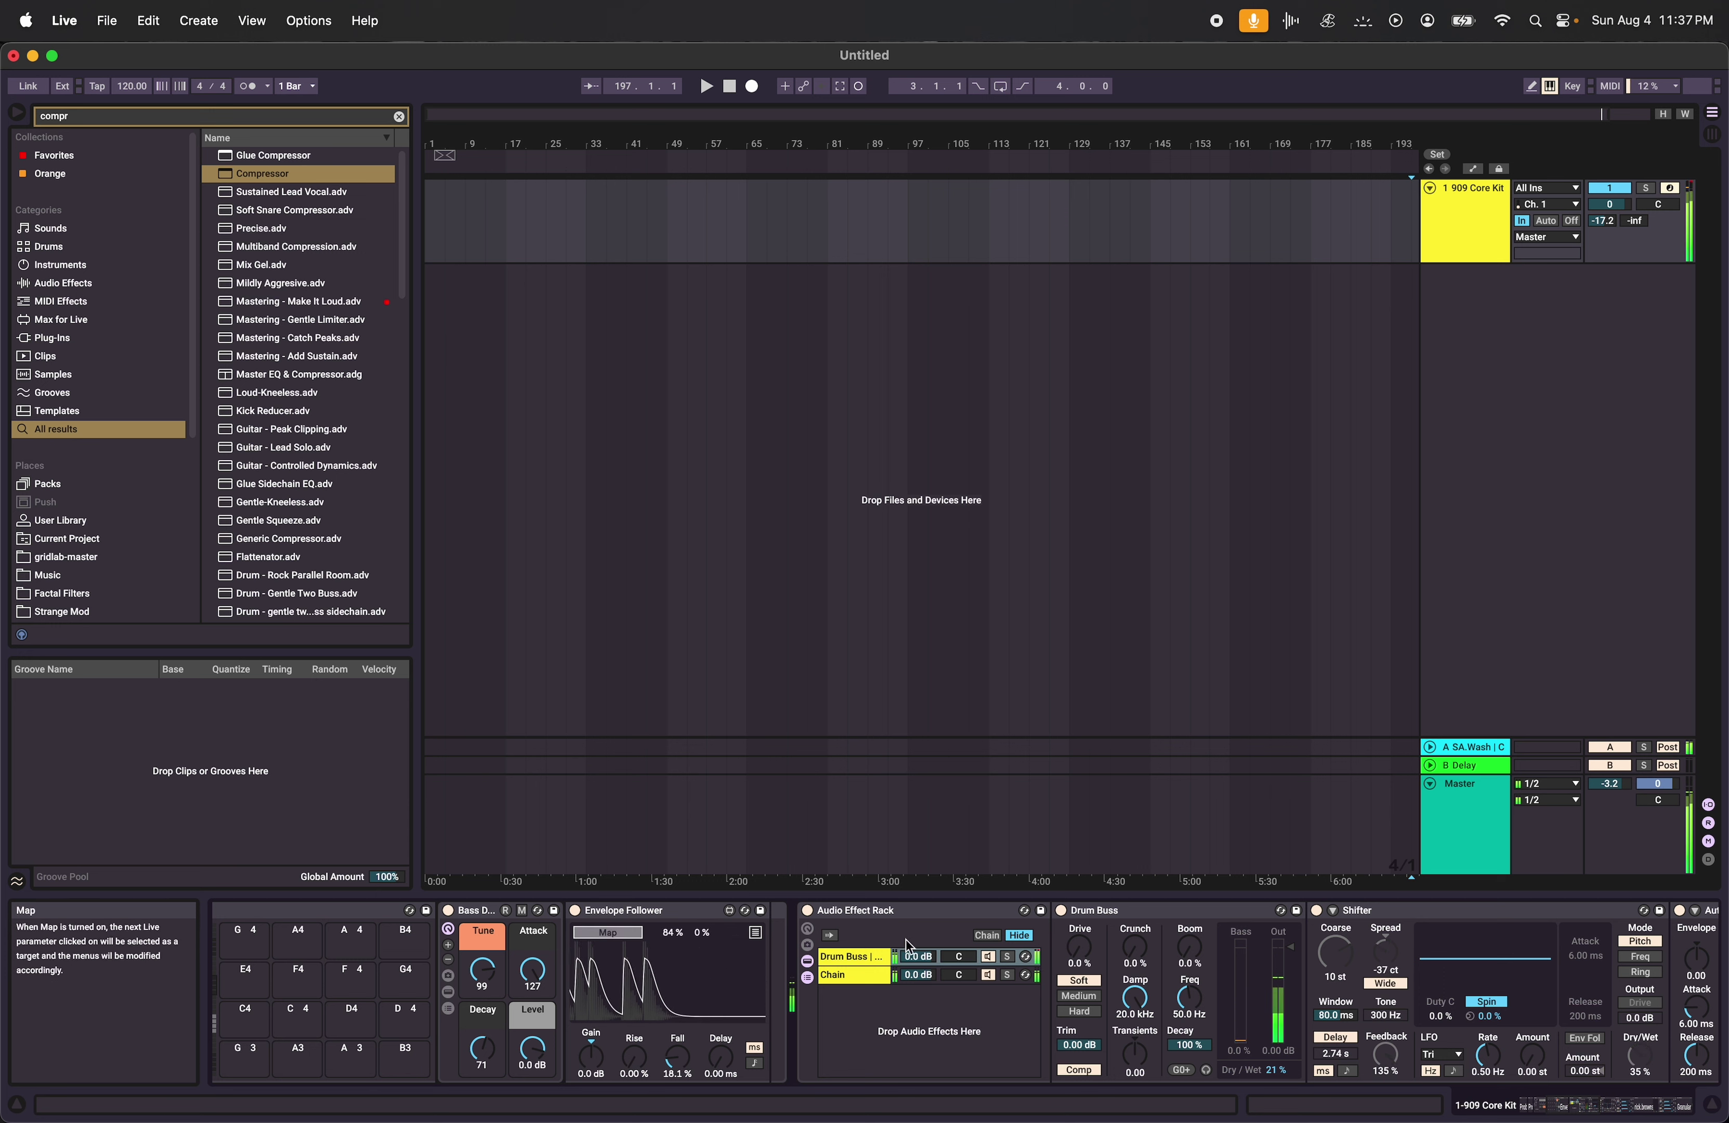
pyautogui.click(919, 957)
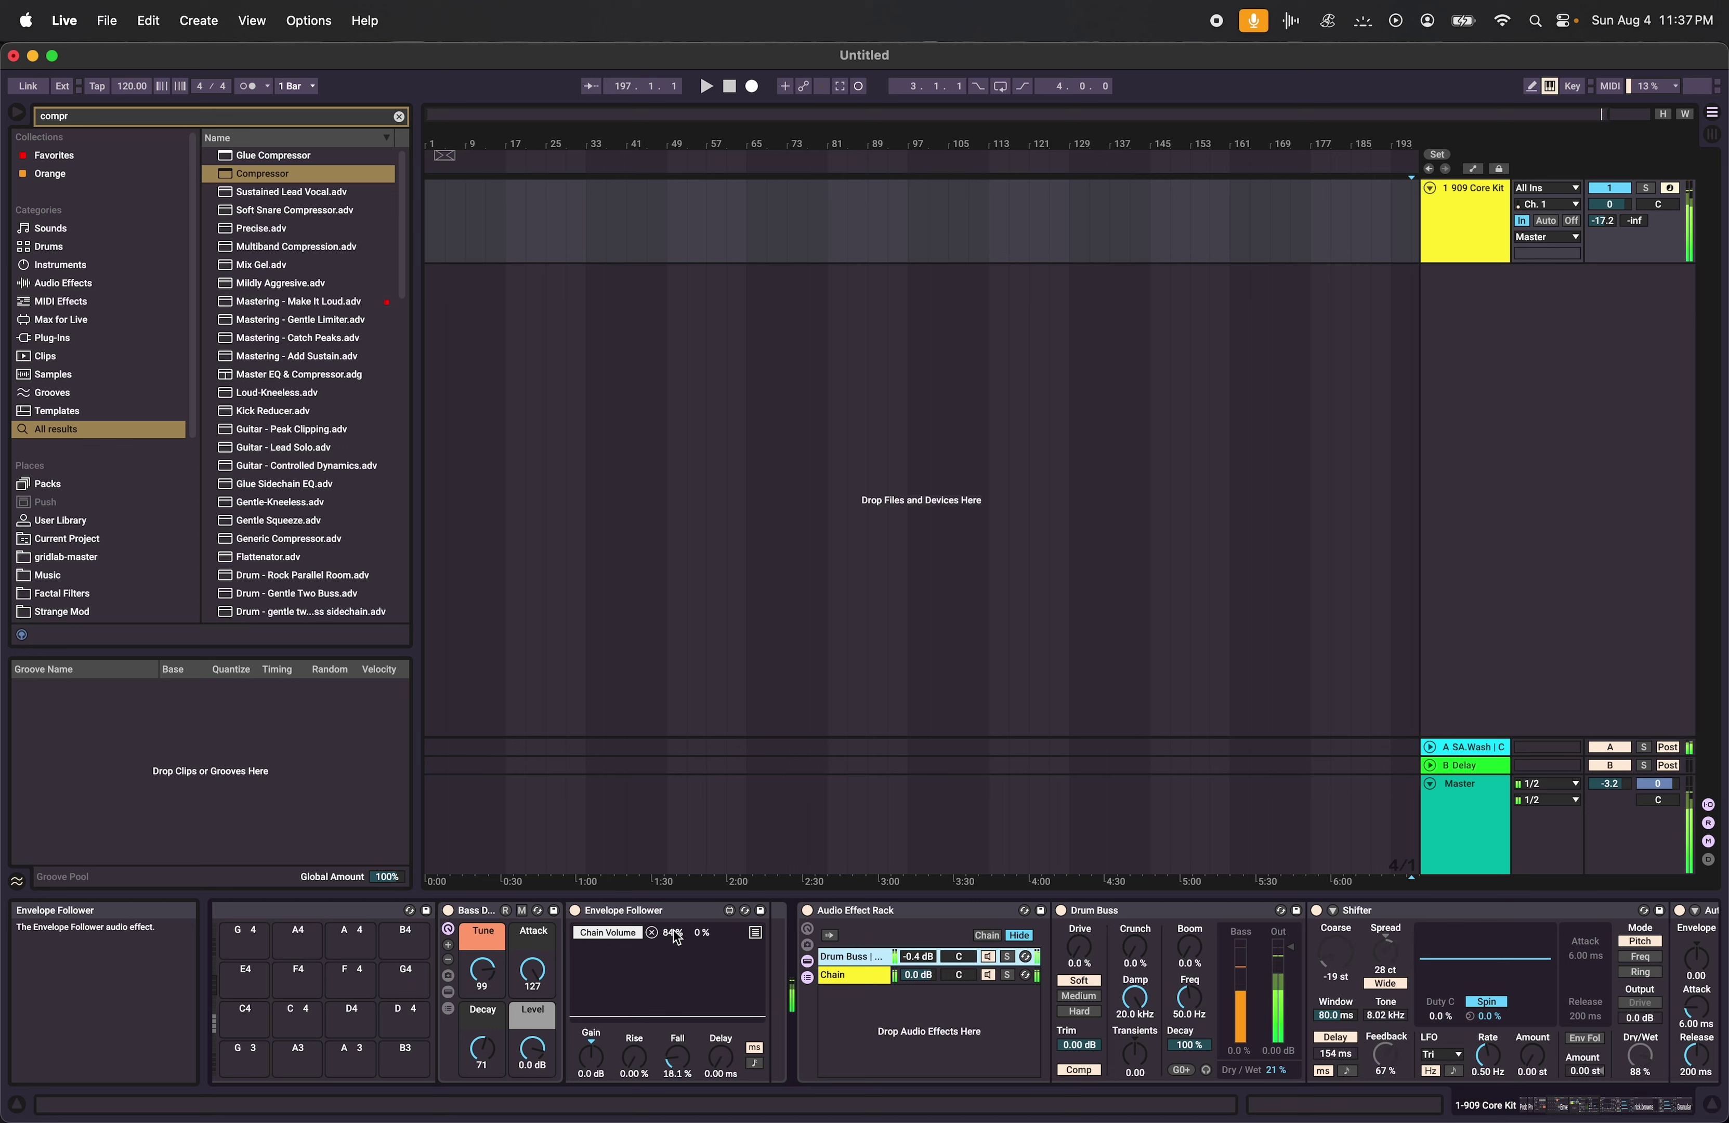
pyautogui.moveTo(676, 939); pyautogui.dragTo(676, 969)
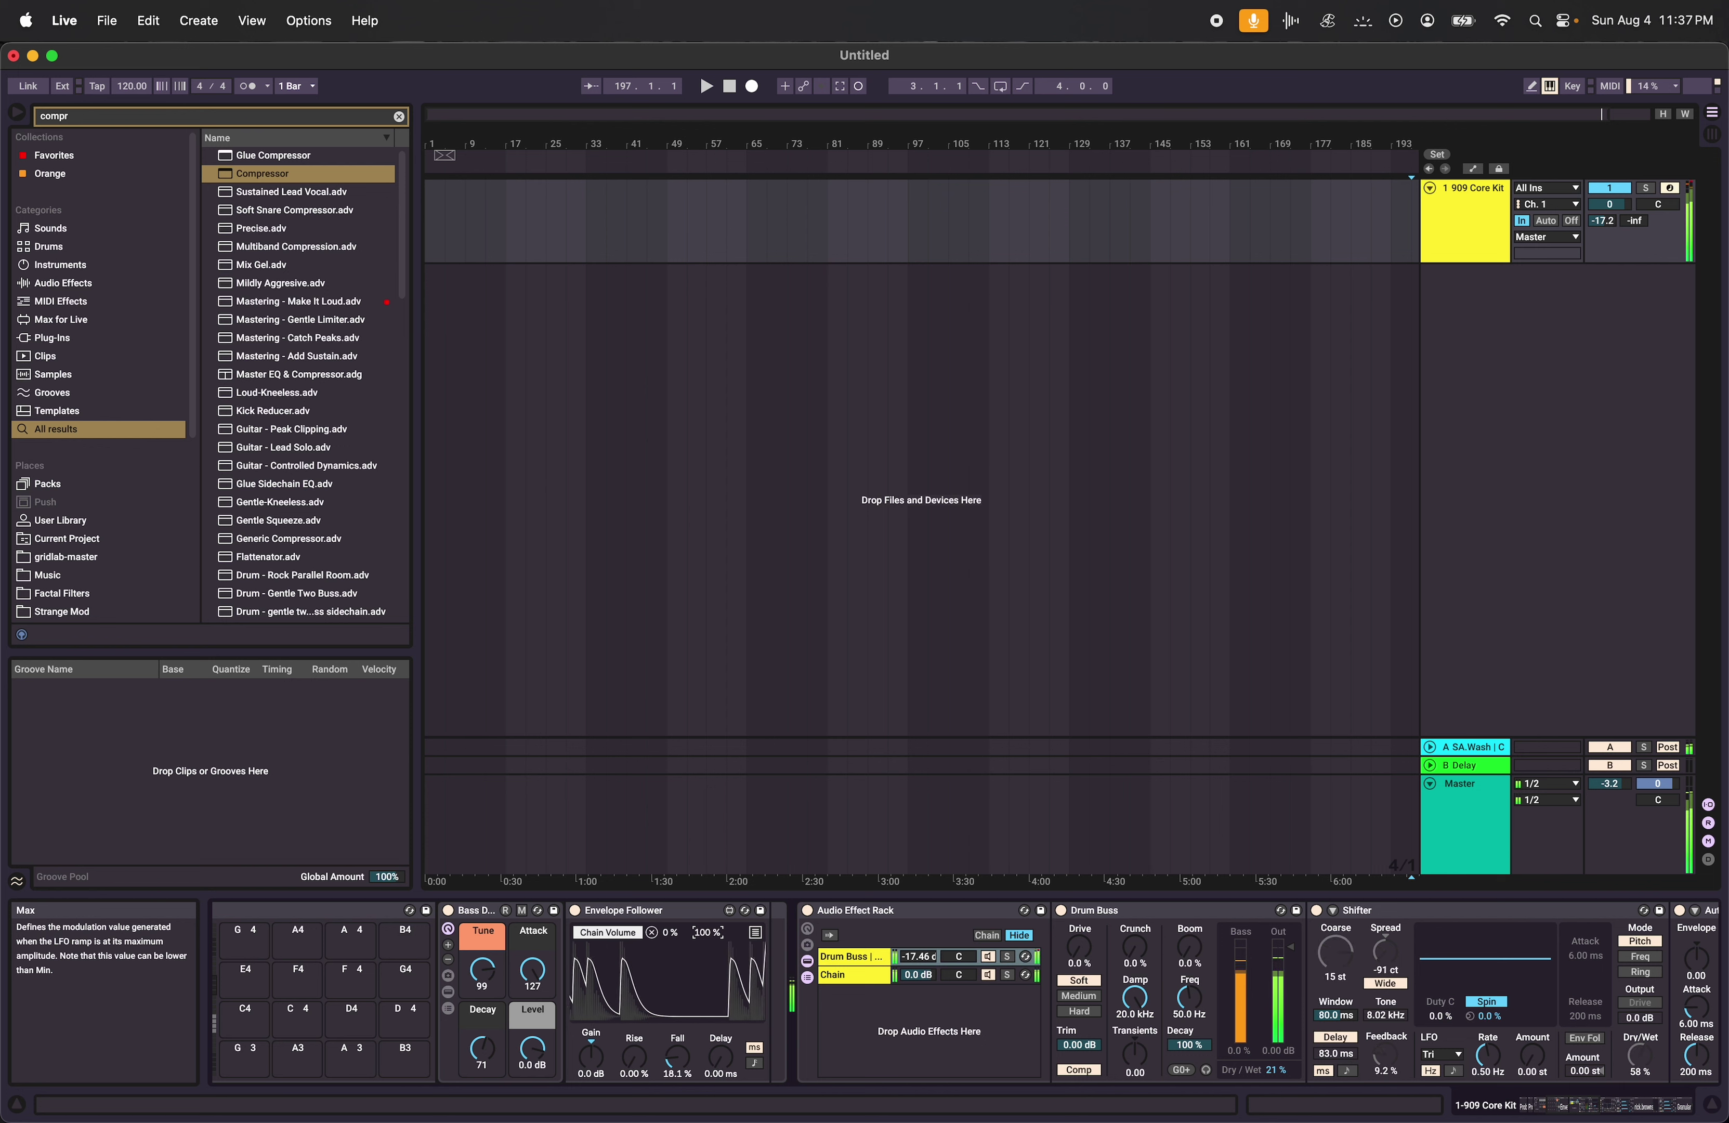
pyautogui.moveTo(669, 932); pyautogui.dragTo(669, 875)
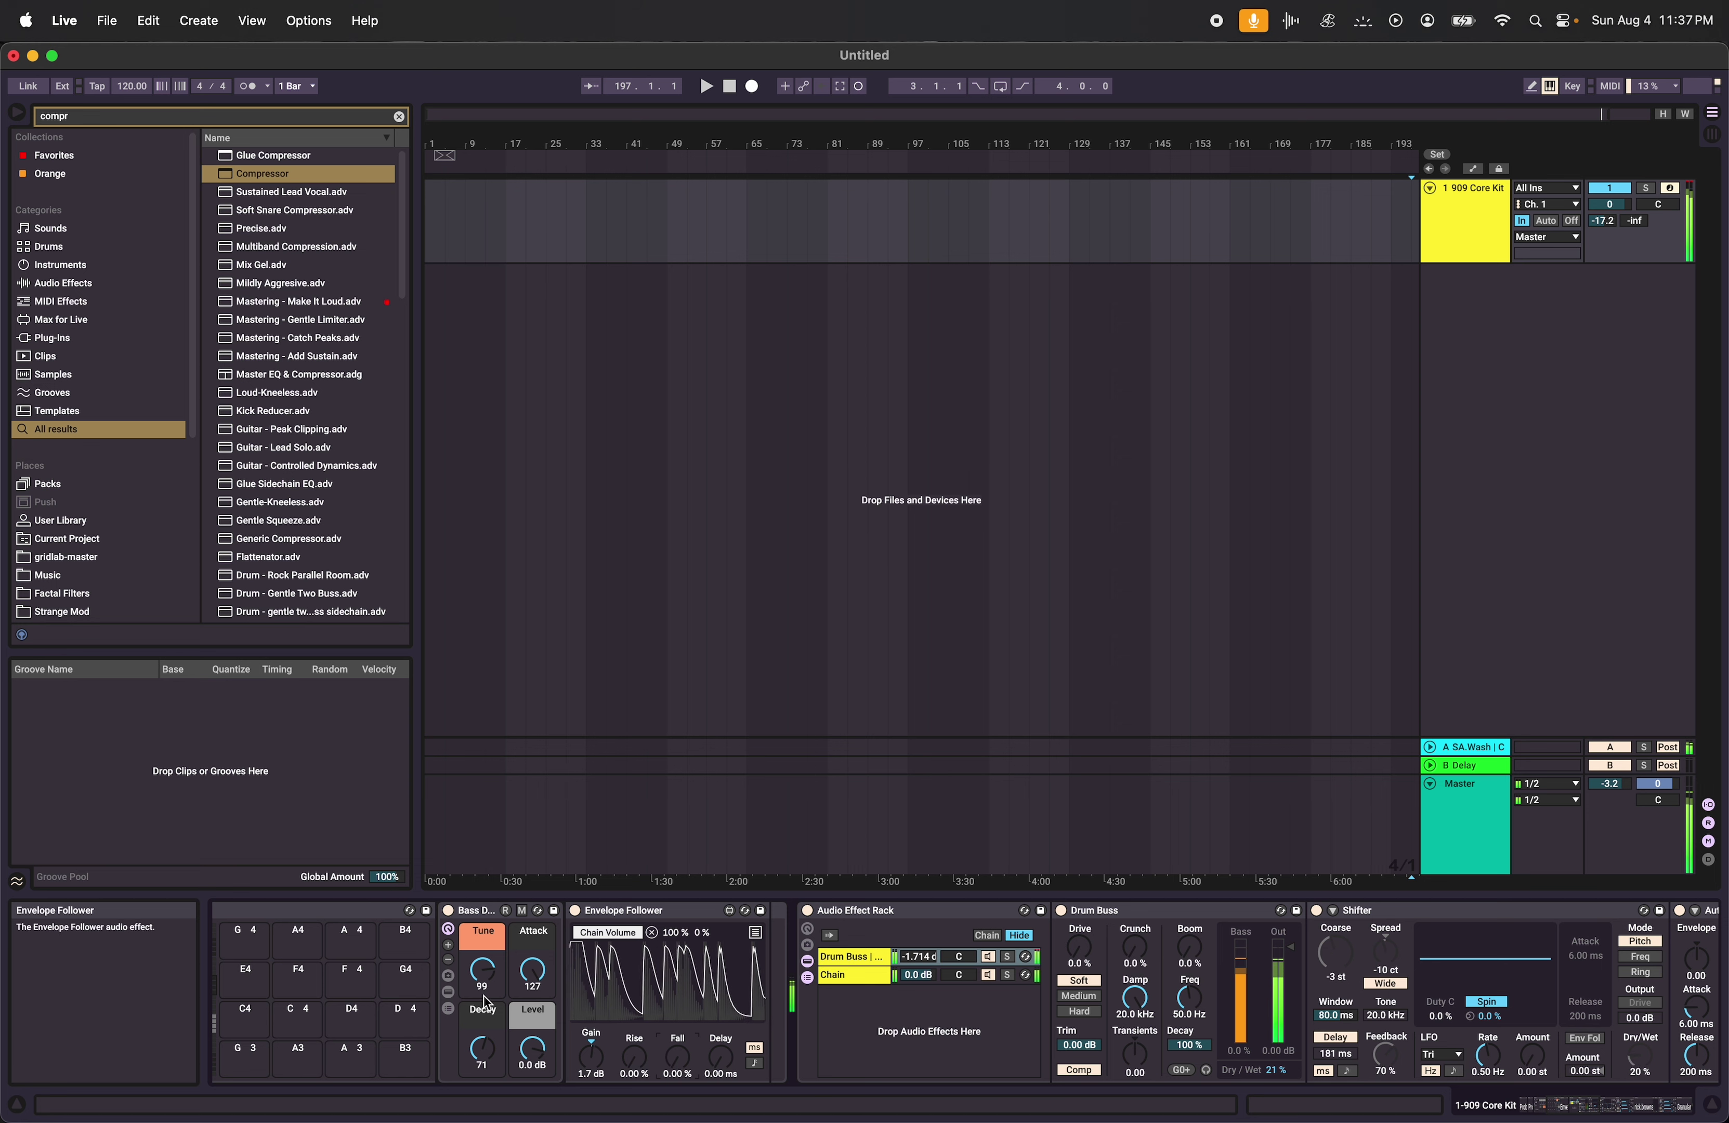
# Insert a Drum Buss before the Bass Drum pad's Envelope Follower, with Drive at 53 % and Damp at 20.0 kHz.
pyautogui.hscroll(-5, 488, 1004)
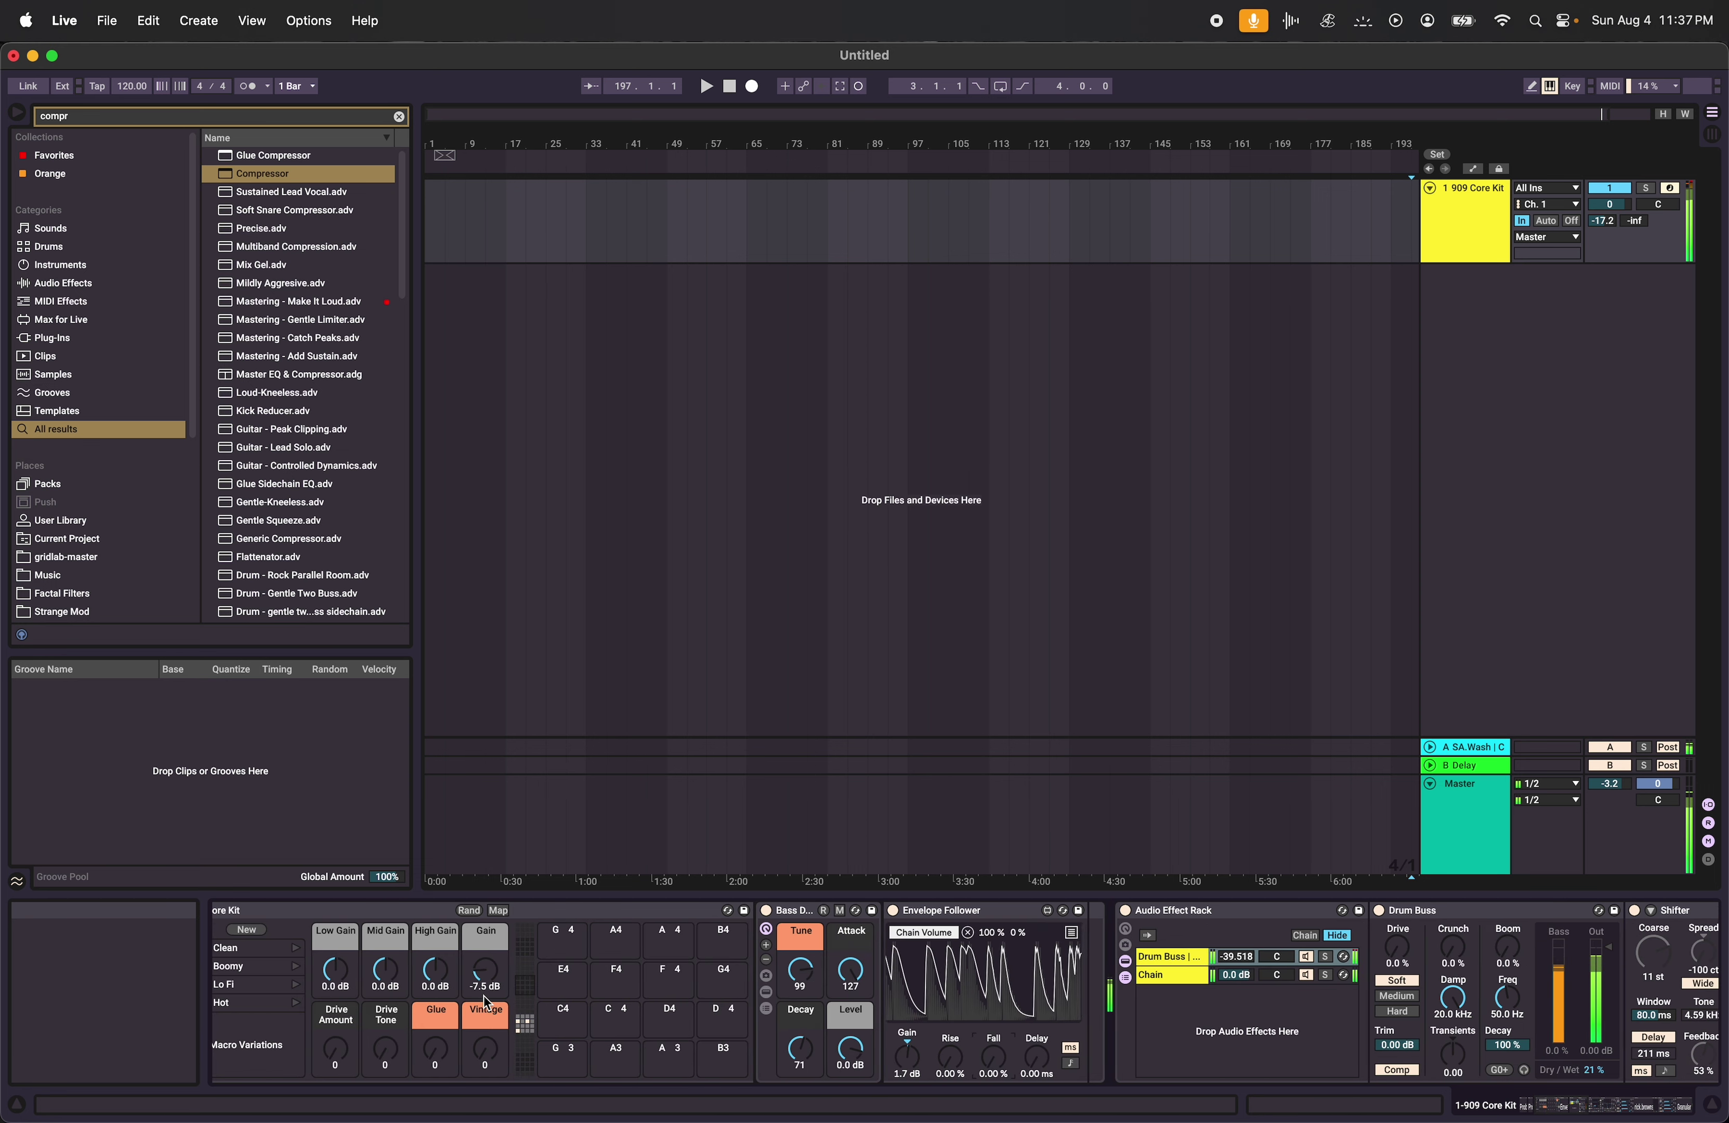
pyautogui.click(336, 117)
pyautogui.write('druym')
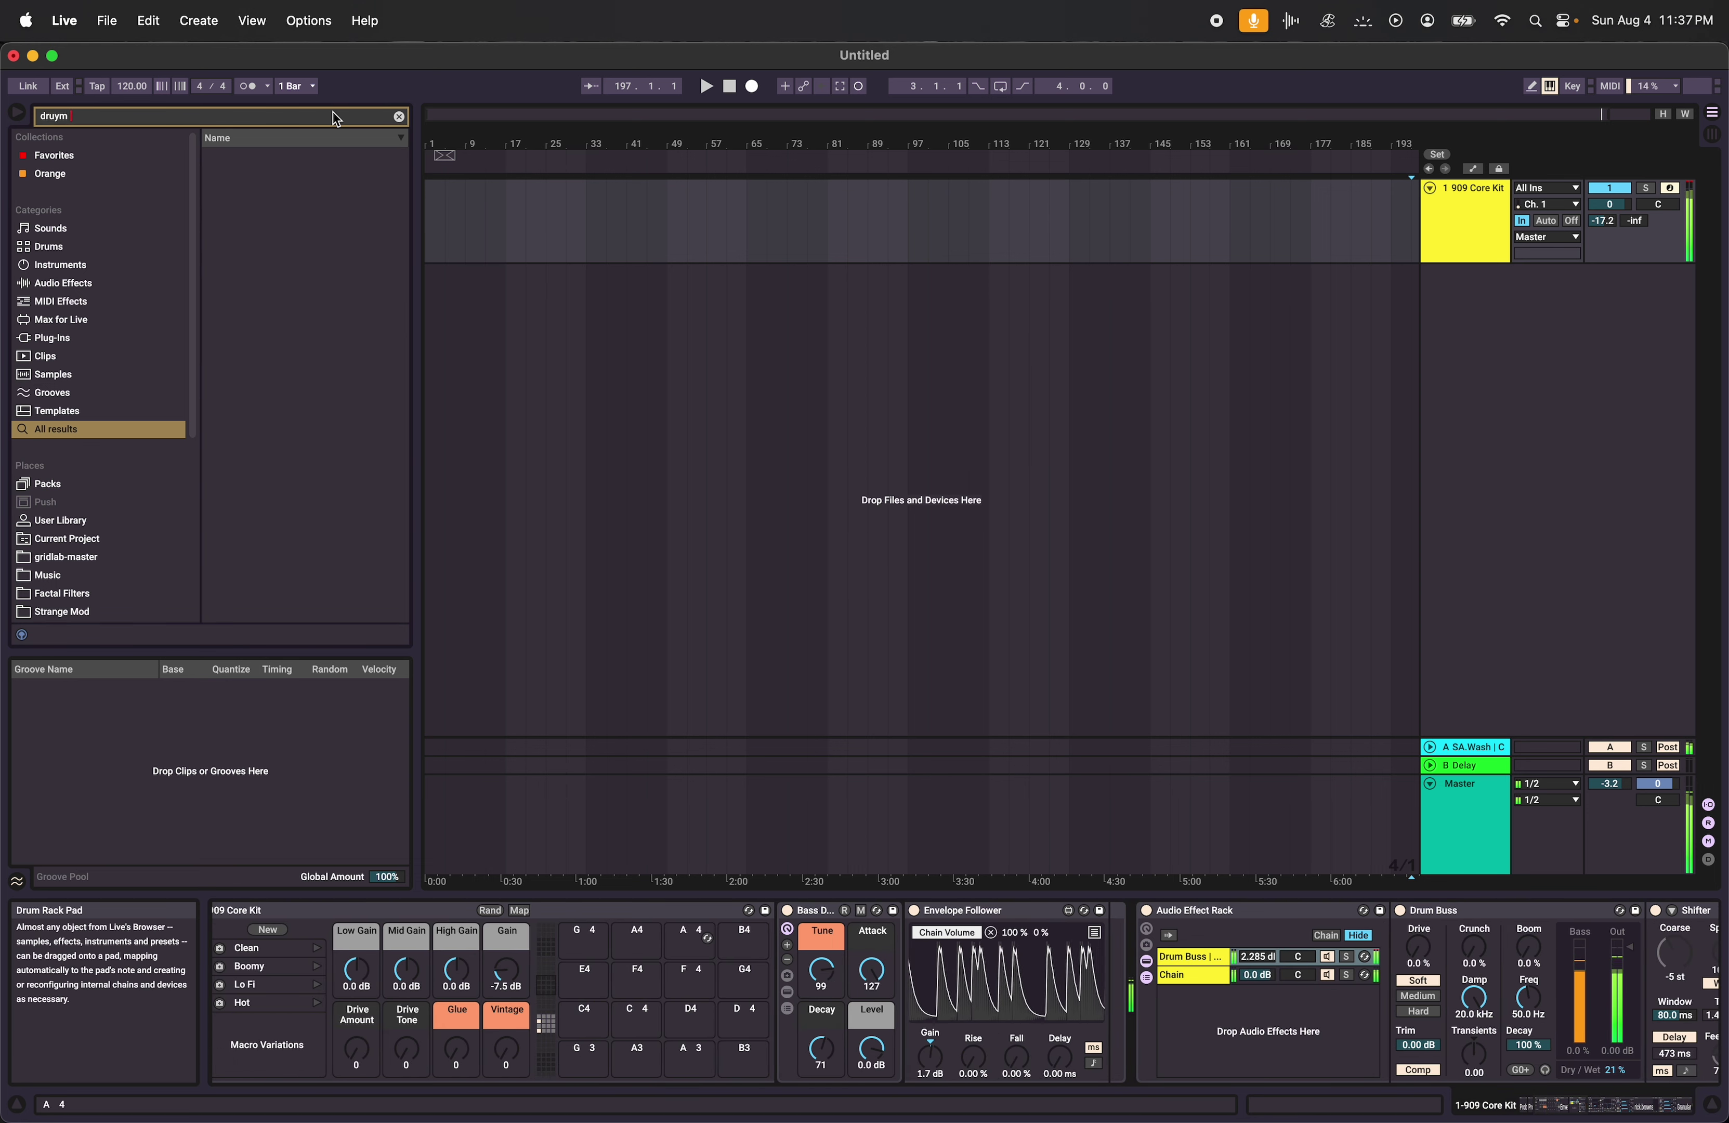
pyautogui.press('BackSpace')
pyautogui.press('BackSpace')
pyautogui.moveTo(260, 173); pyautogui.dragTo(932, 904)
pyautogui.moveTo(982, 1005); pyautogui.dragTo(984, 962)
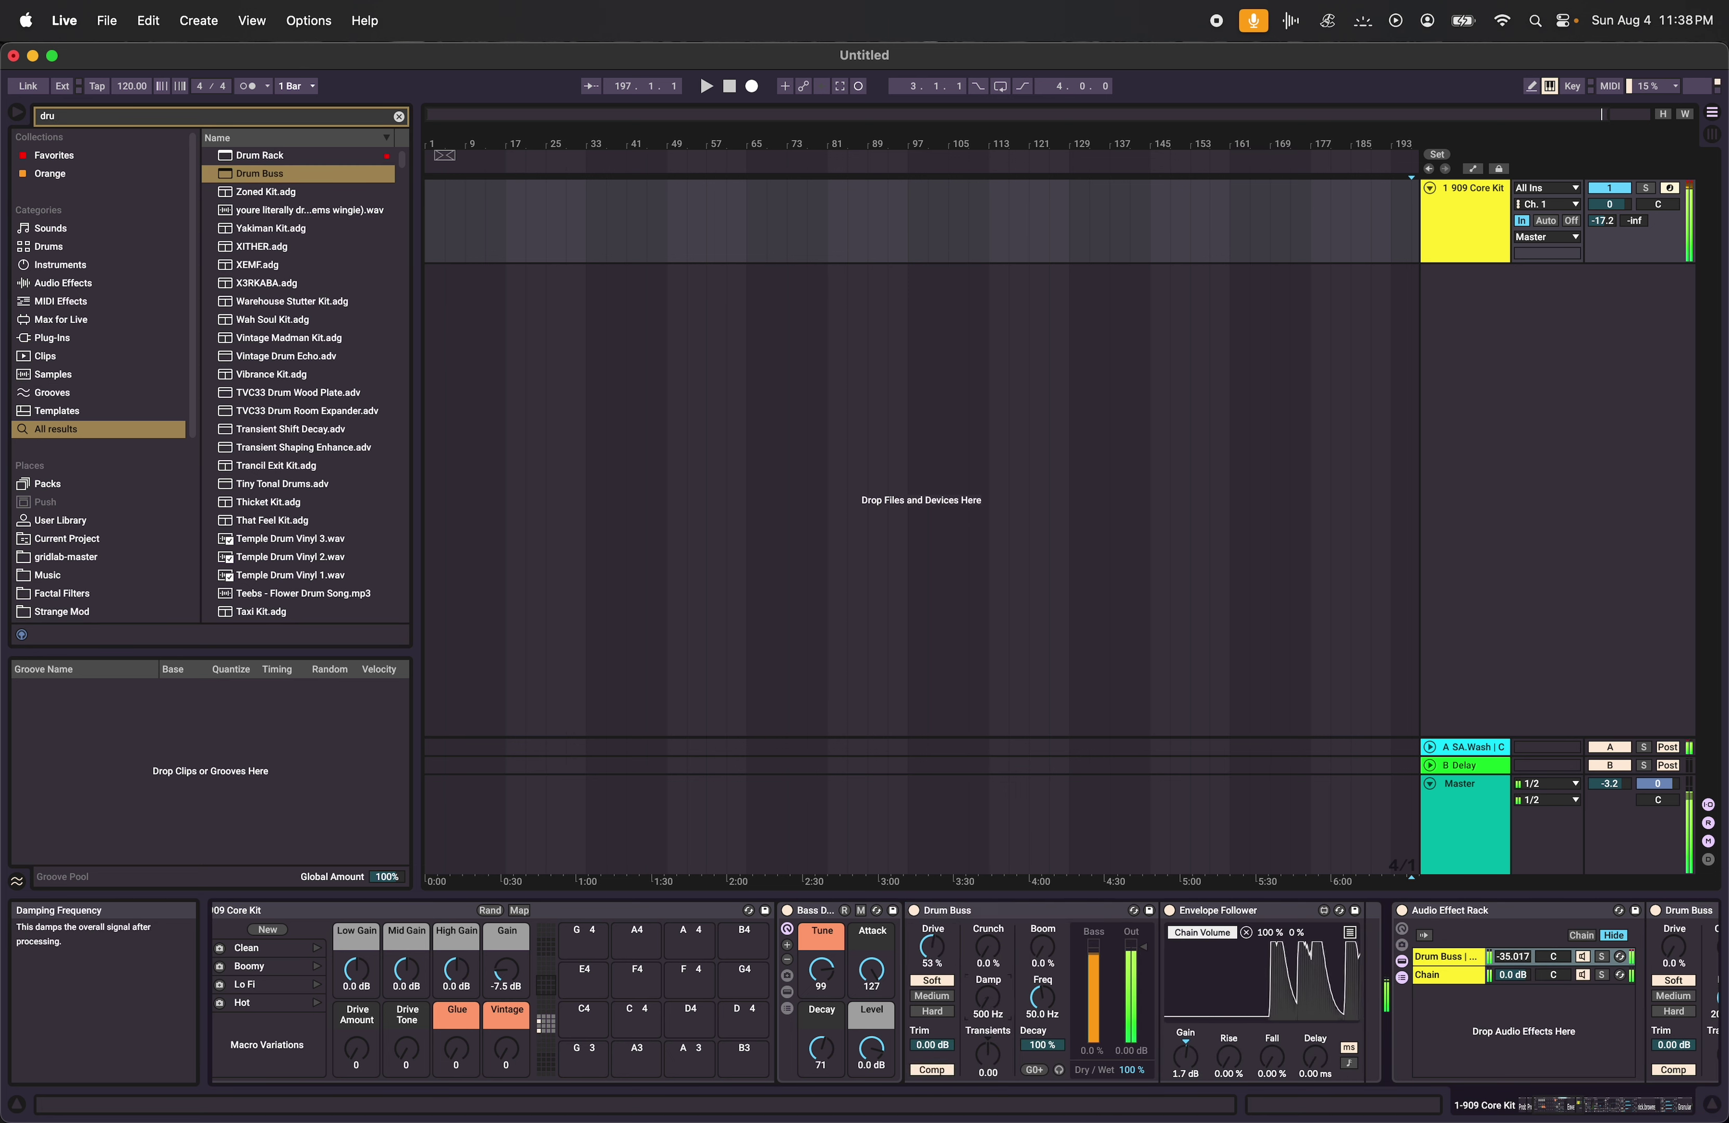
pyautogui.hscroll(15, 1150, 1010)
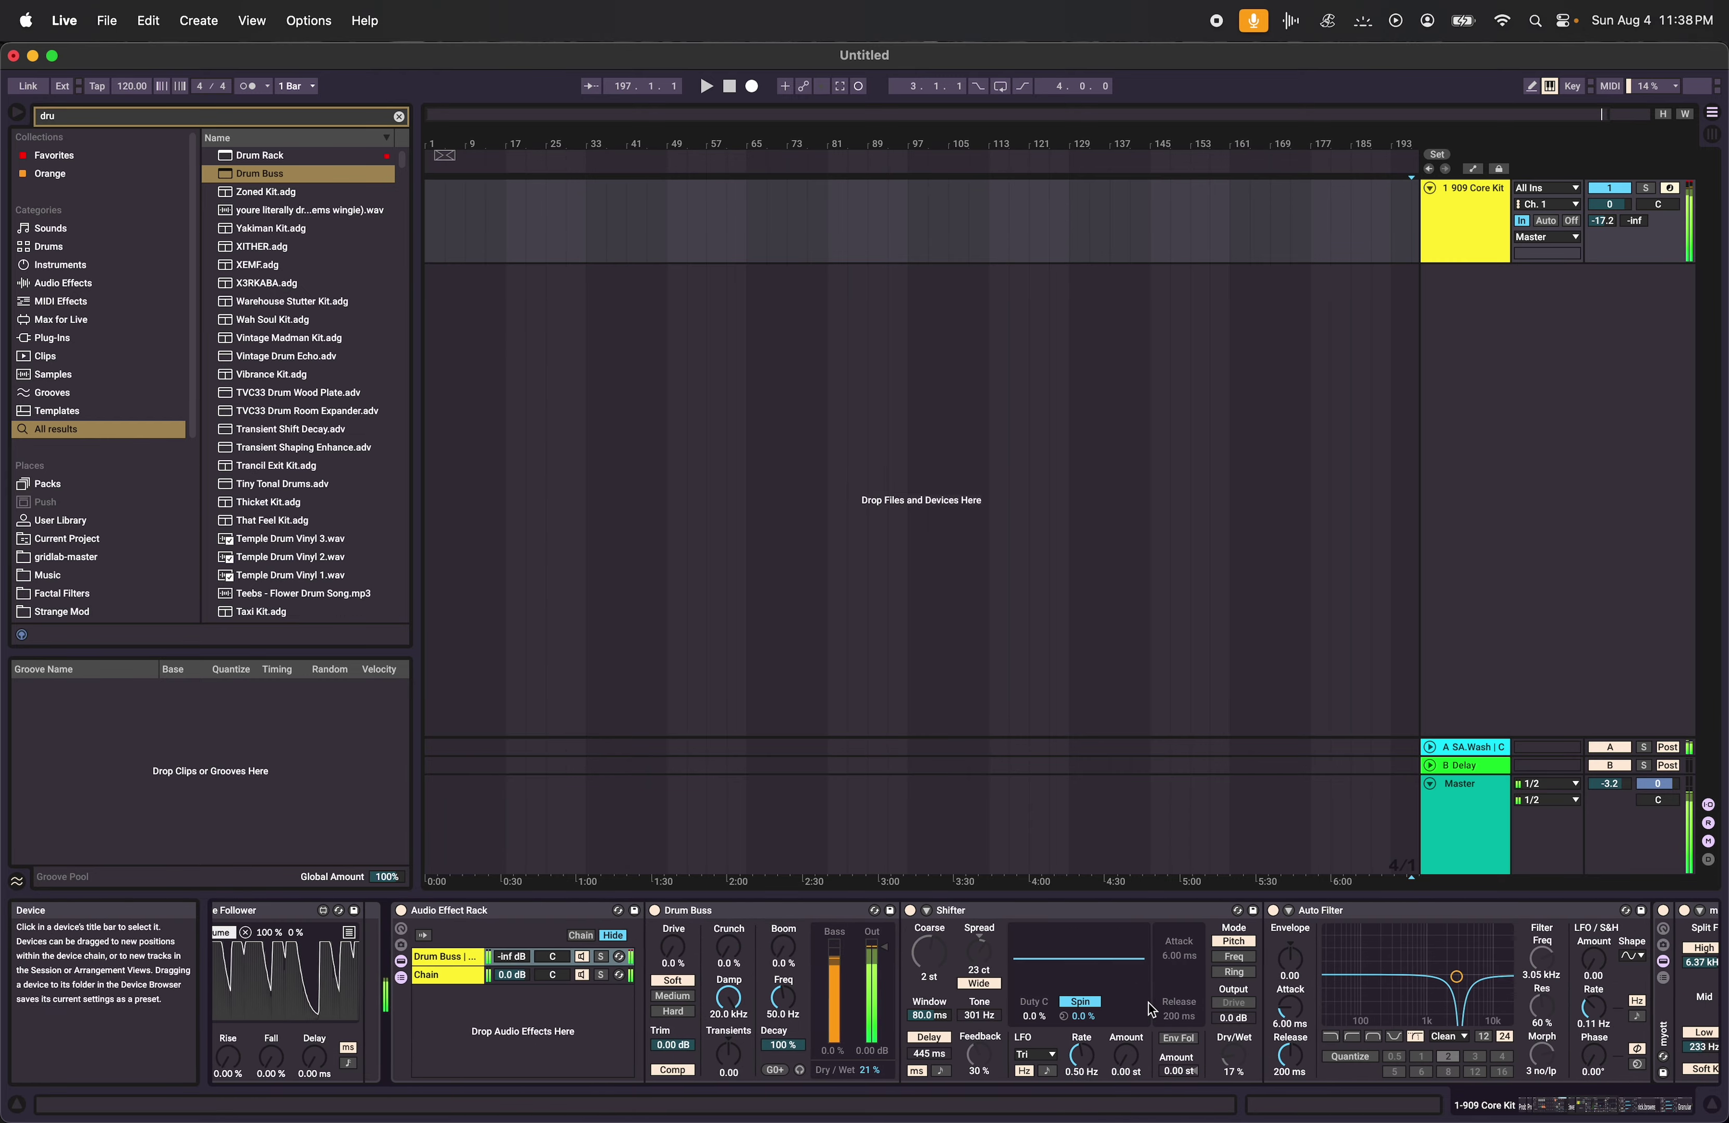
pyautogui.hscroll(-15, 1150, 1010)
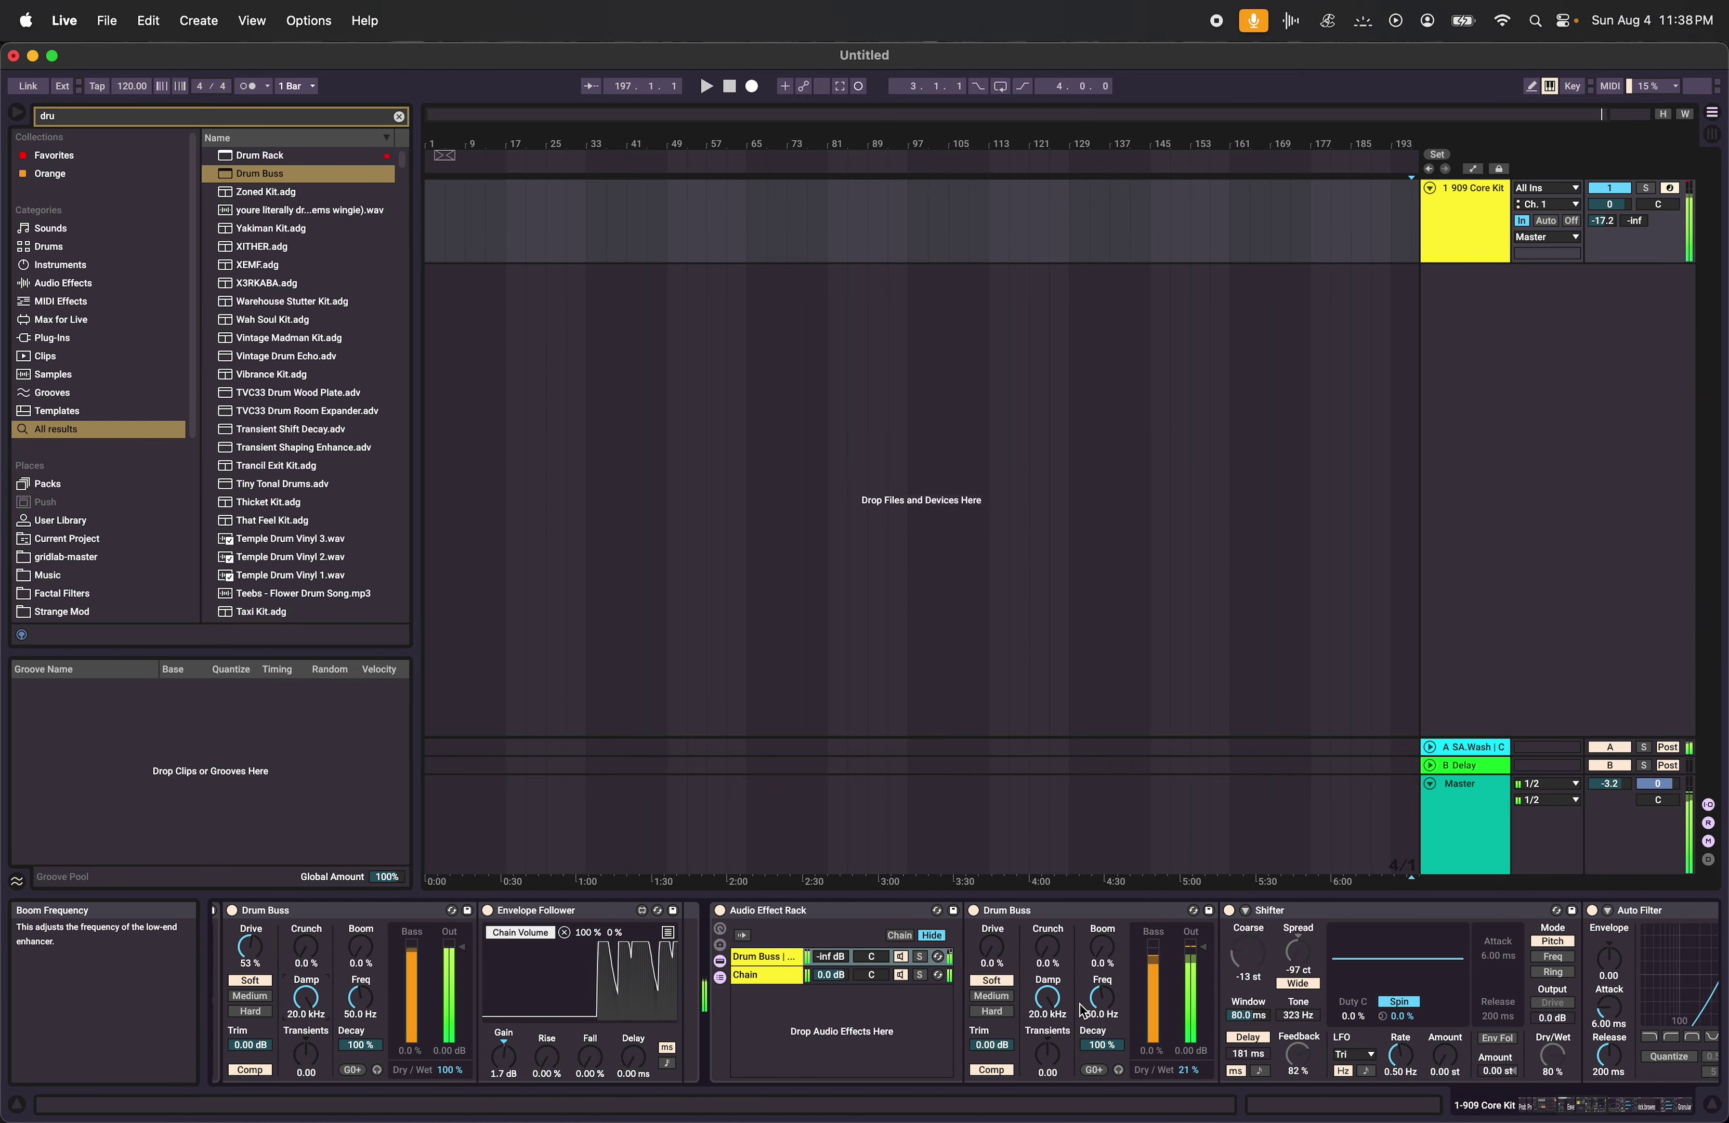
pyautogui.hscroll(-6, 1122, 1010)
pyautogui.hscroll(-8, 1046, 1018)
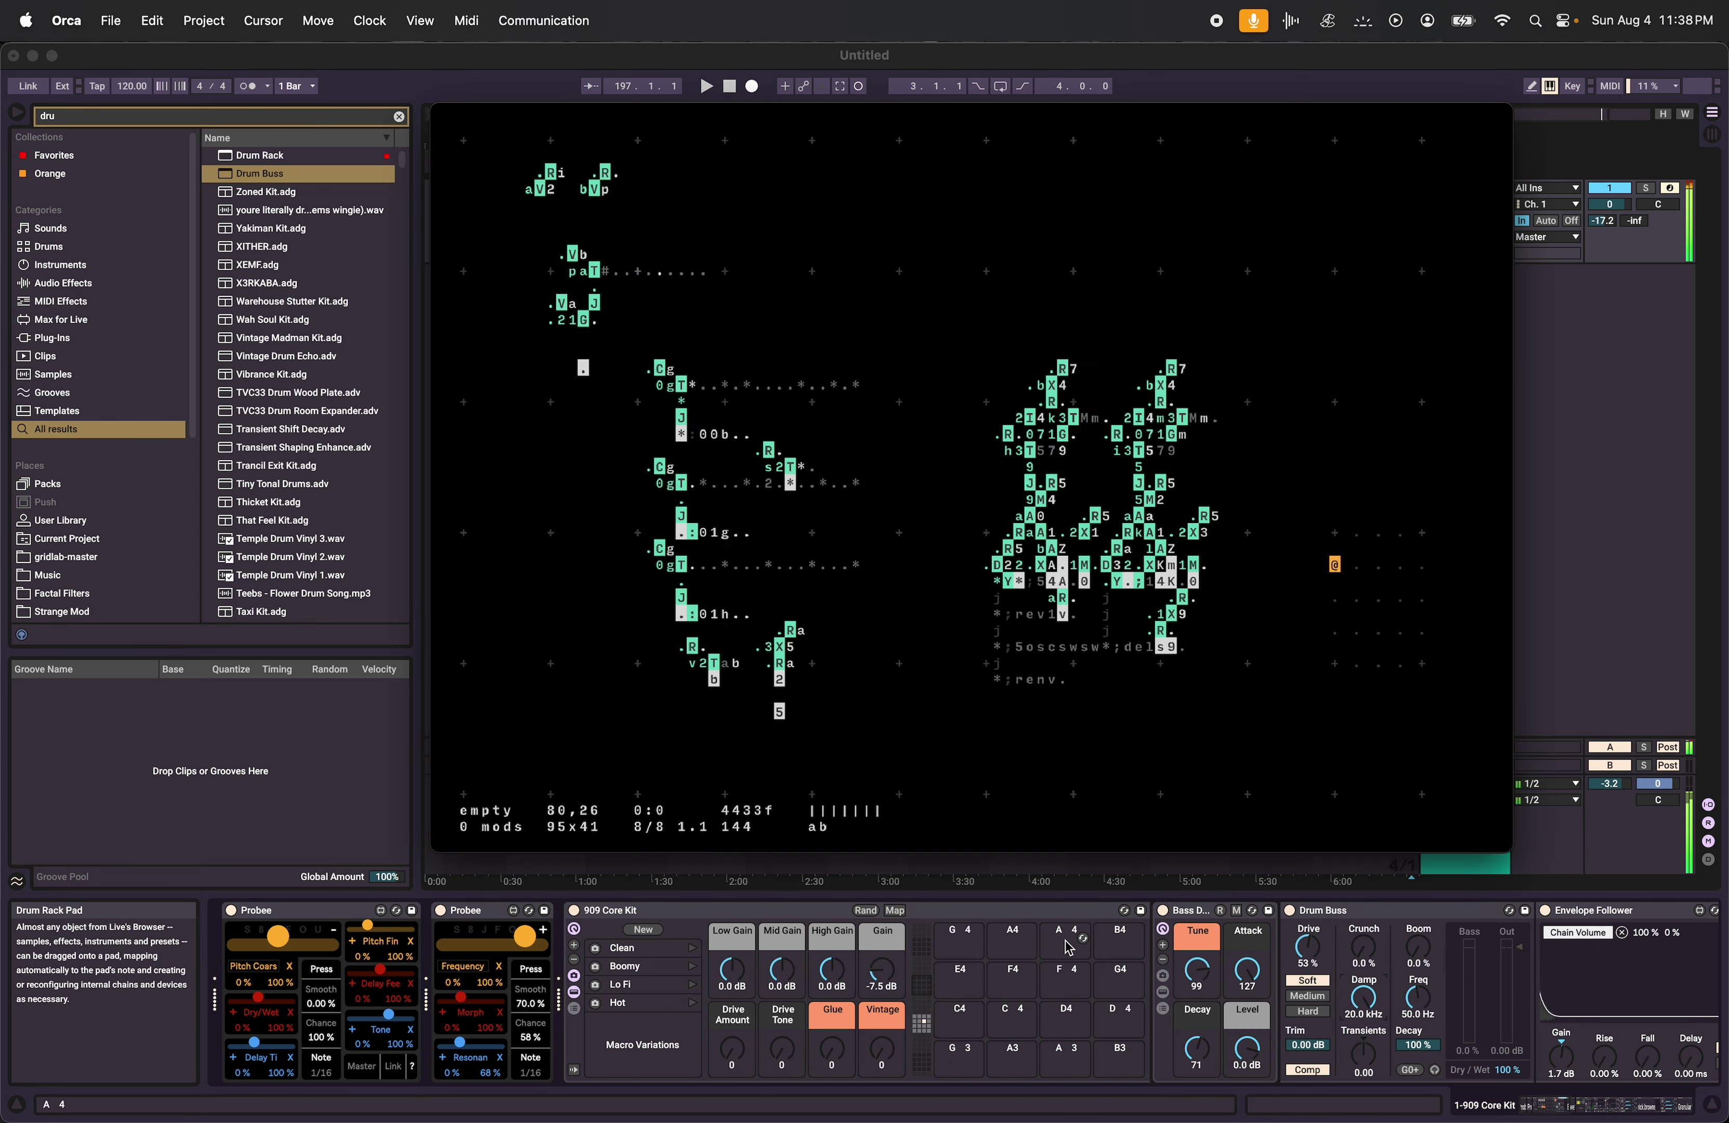
# Switch to Orca to pause the running pattern, and stop the recording in Audio Hijack's Untitled Session 1.
pyautogui.press('super+Tab')
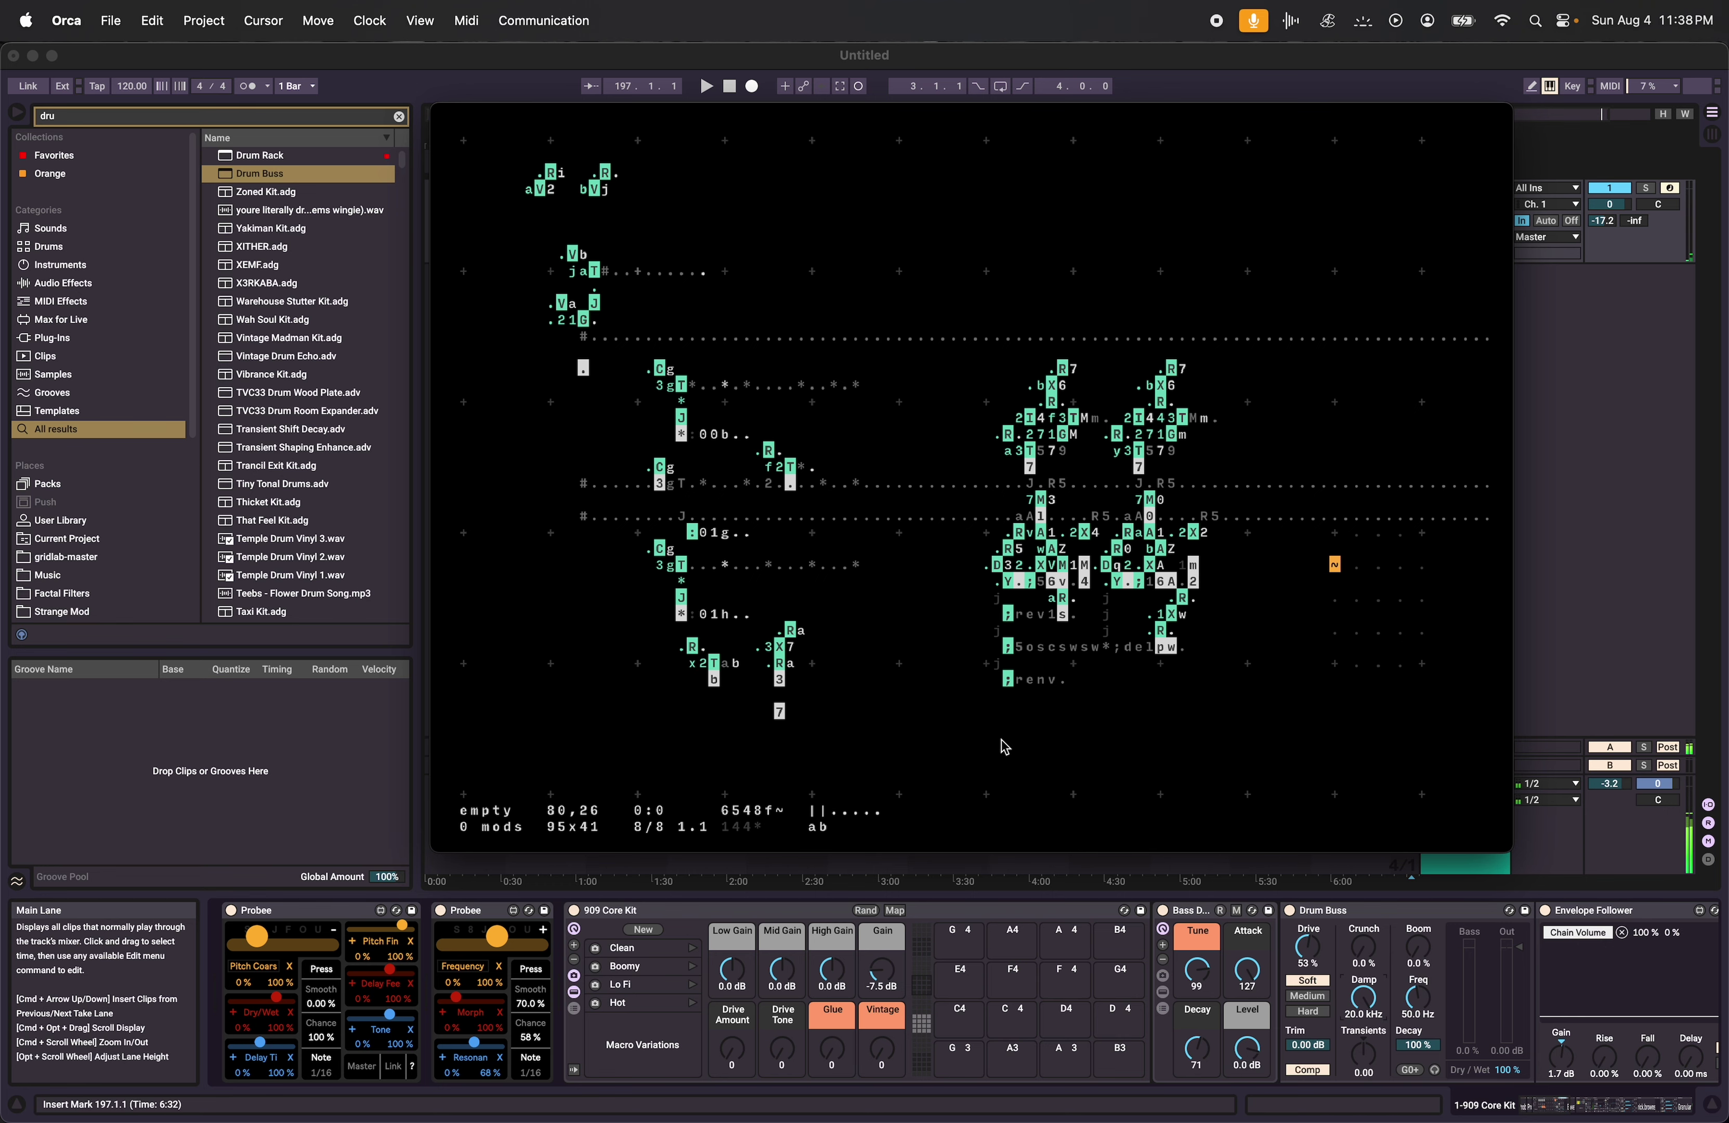
pyautogui.hotkey('ctrl', 'Up')
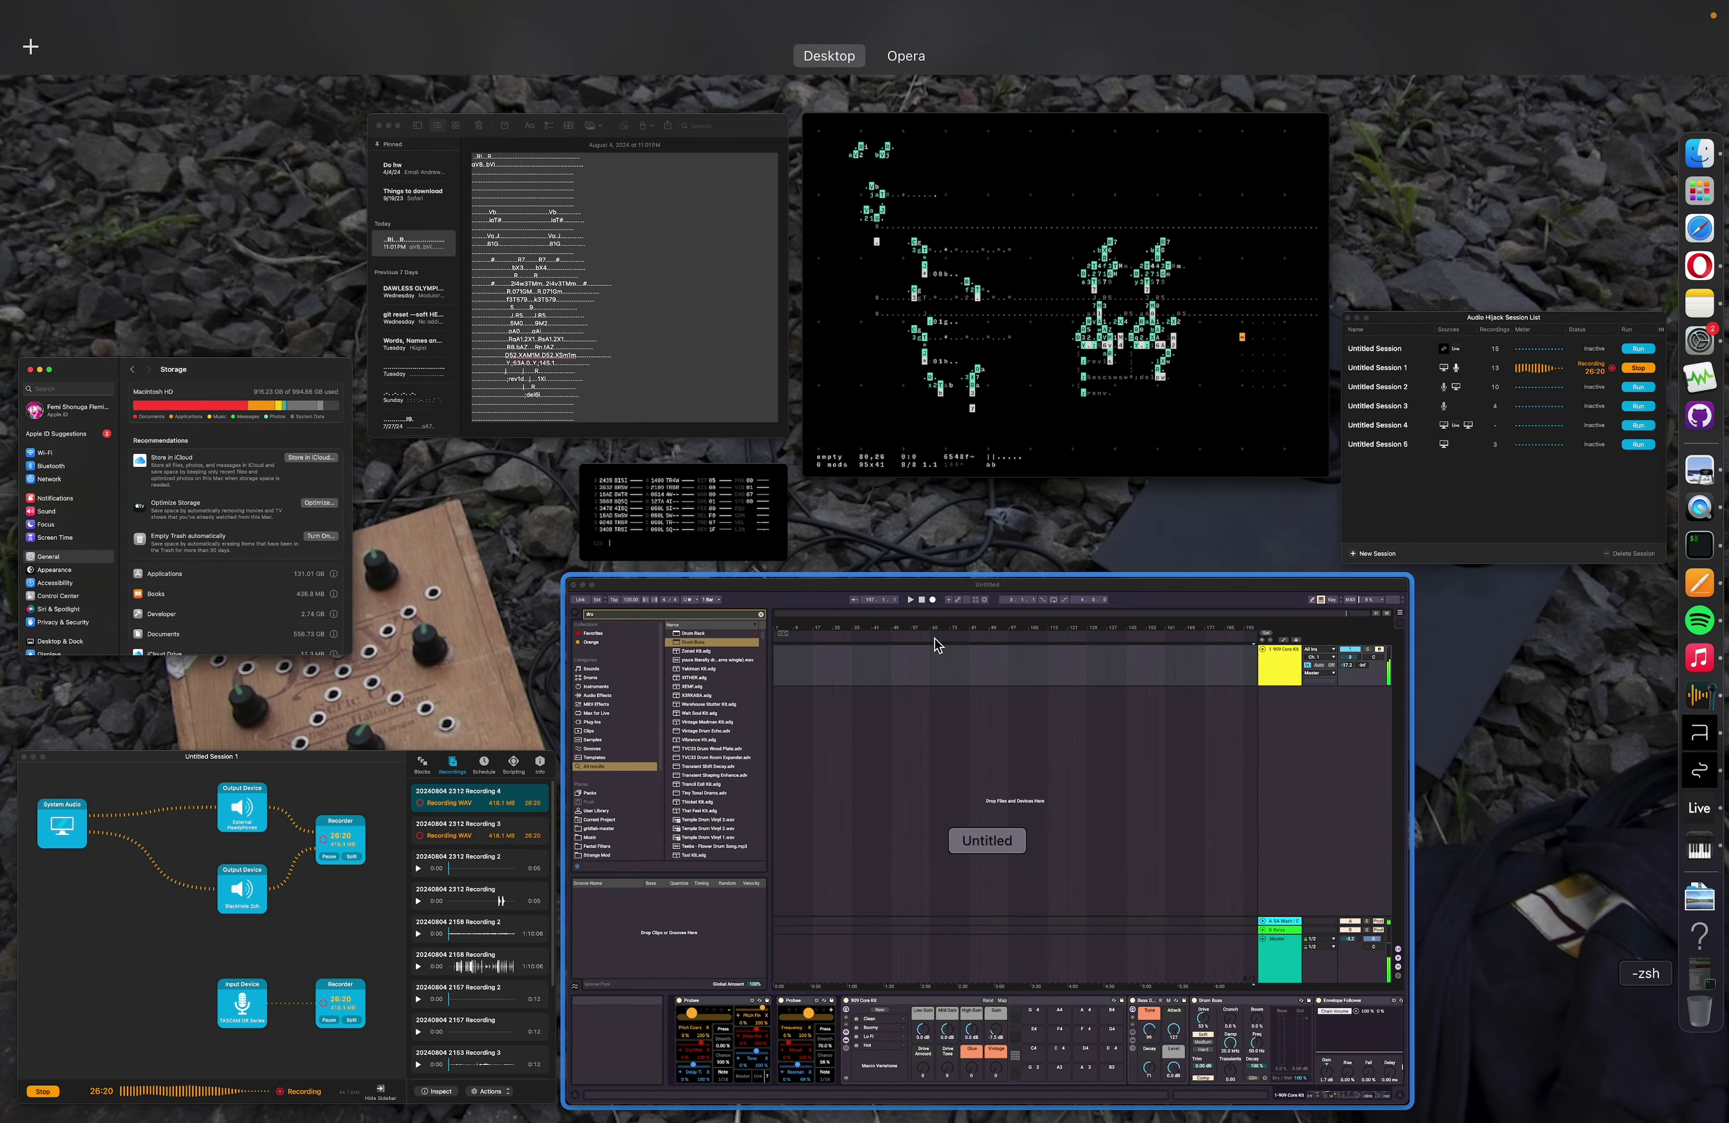
pyautogui.click(537, 784)
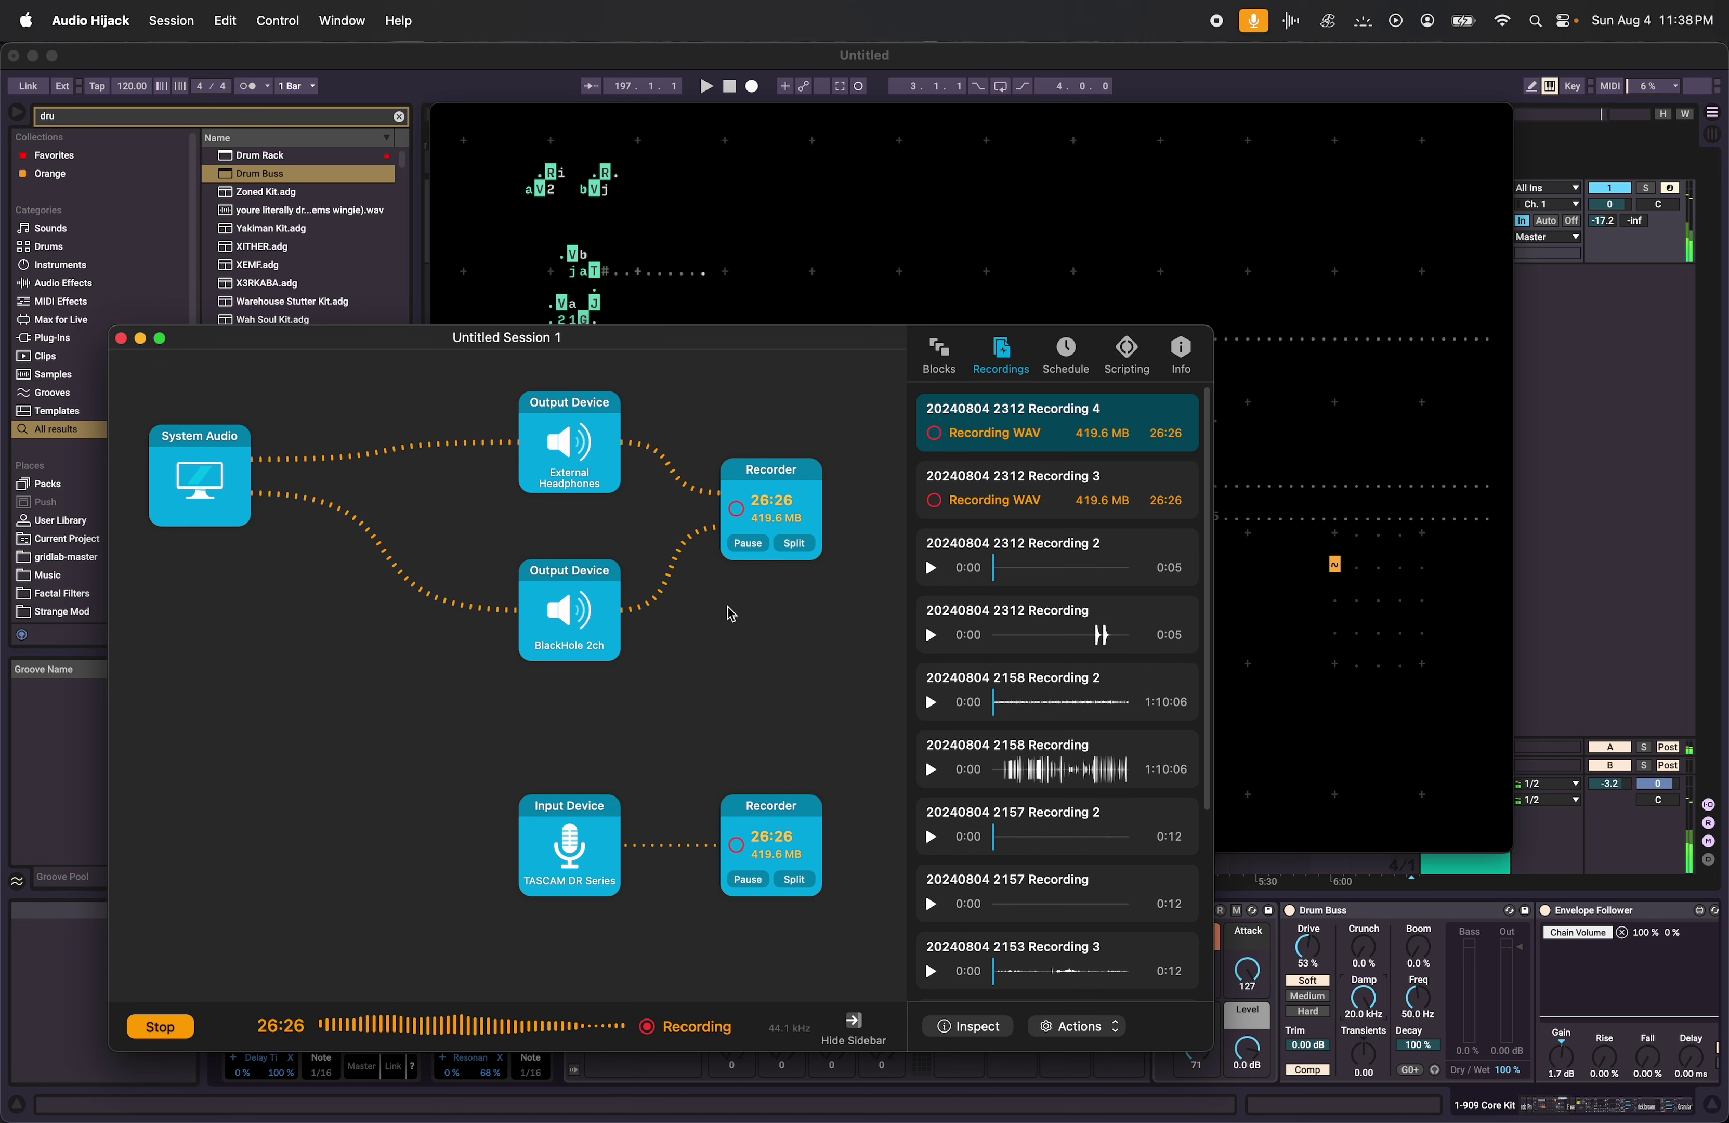
pyautogui.click(837, 266)
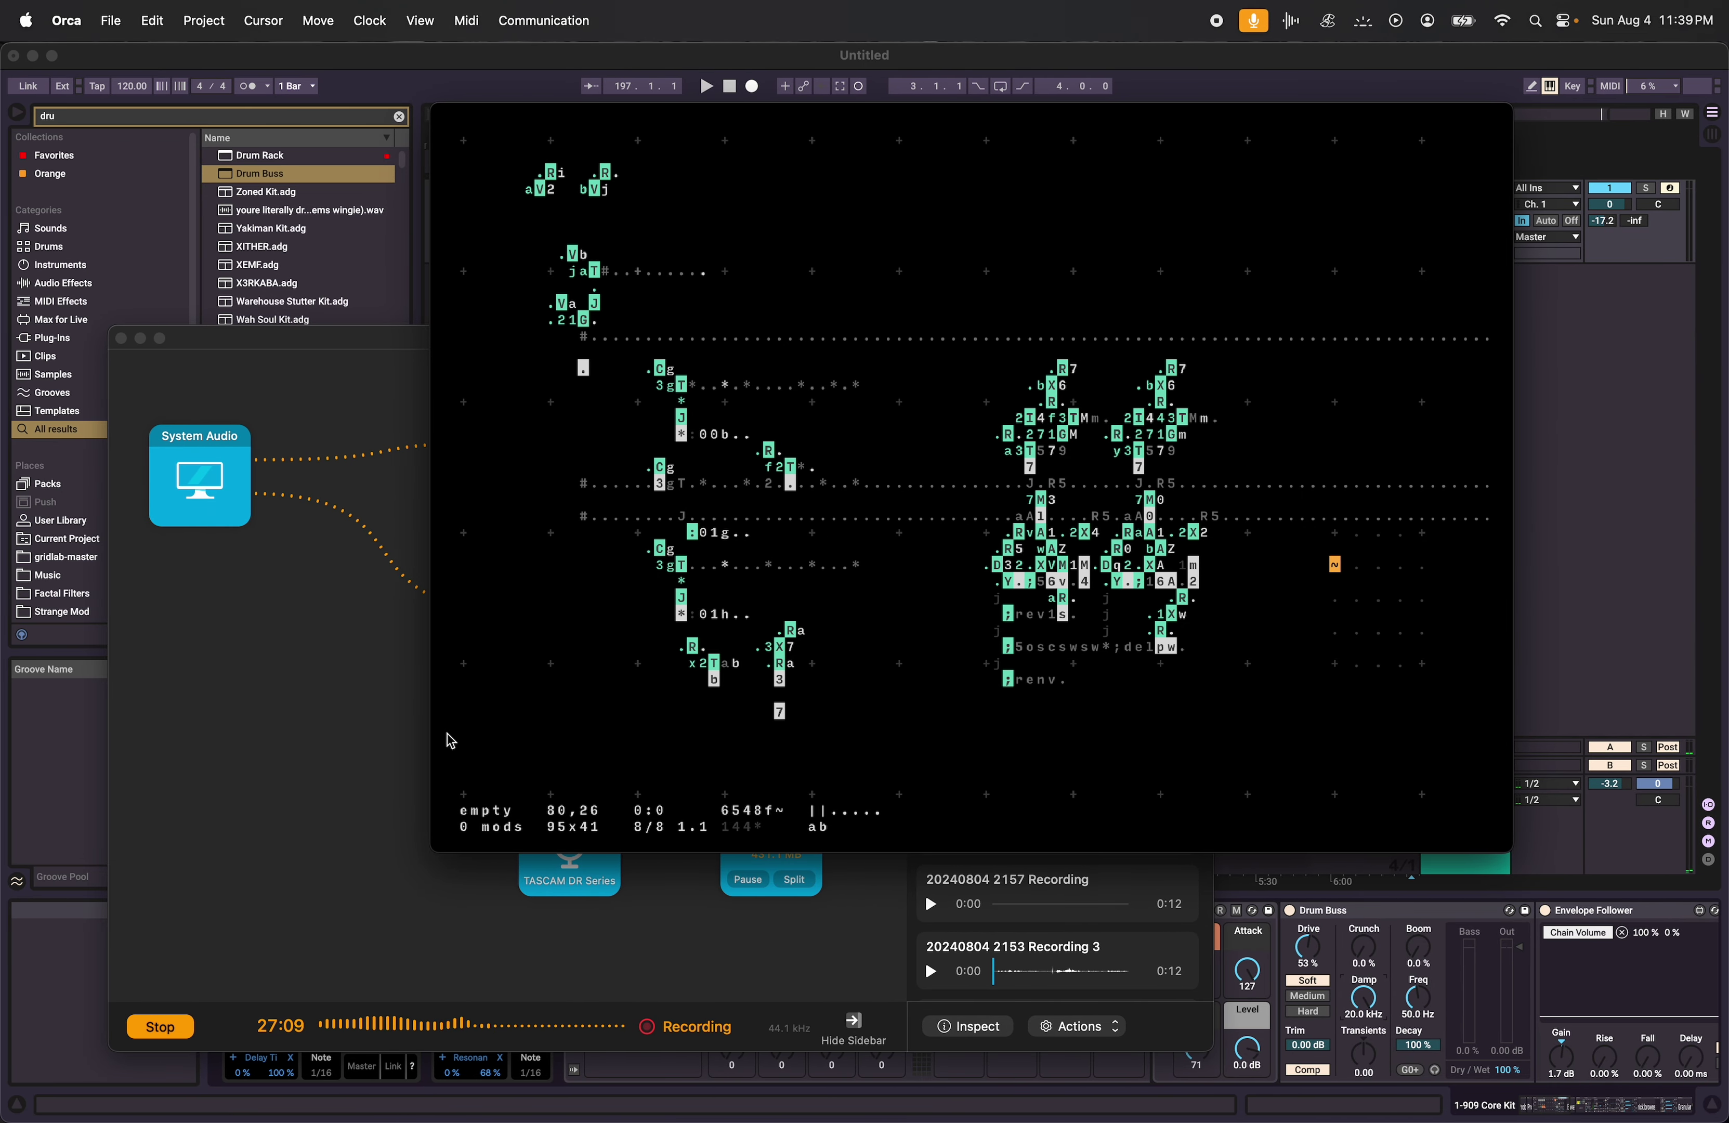
pyautogui.click(319, 788)
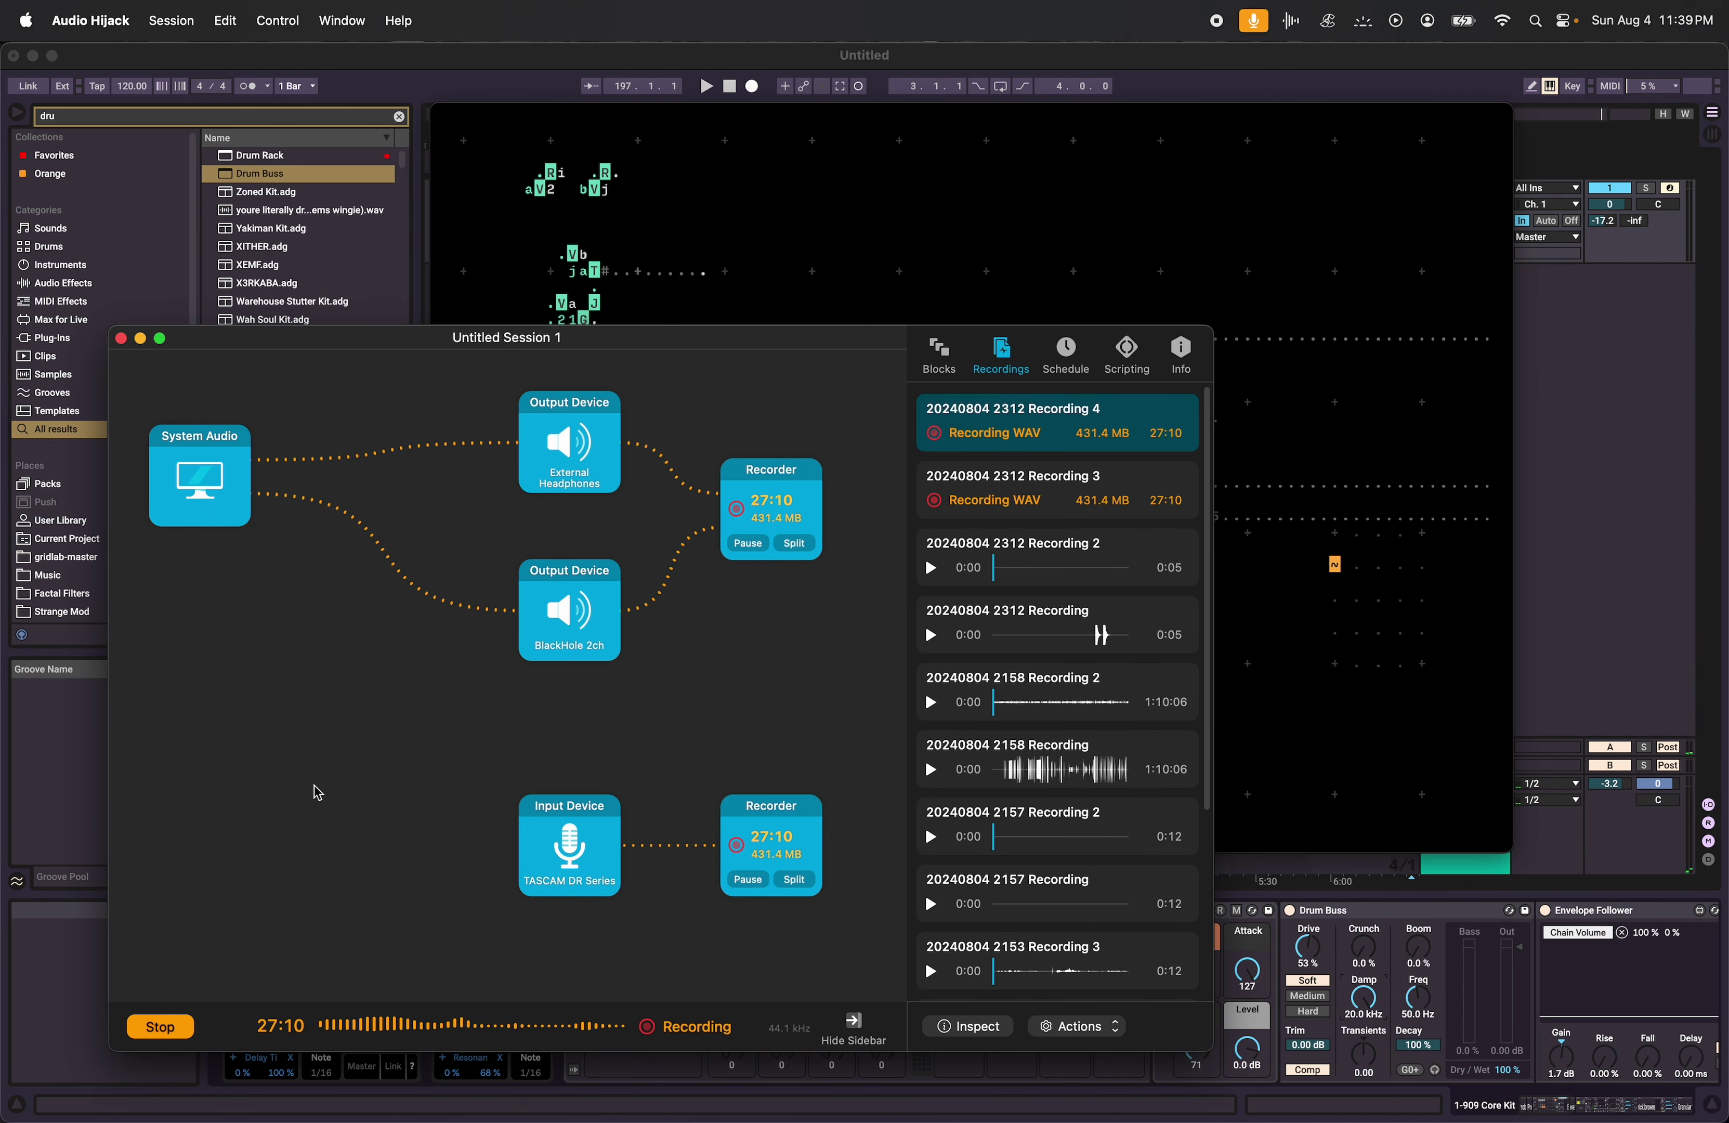
pyautogui.click(167, 1031)
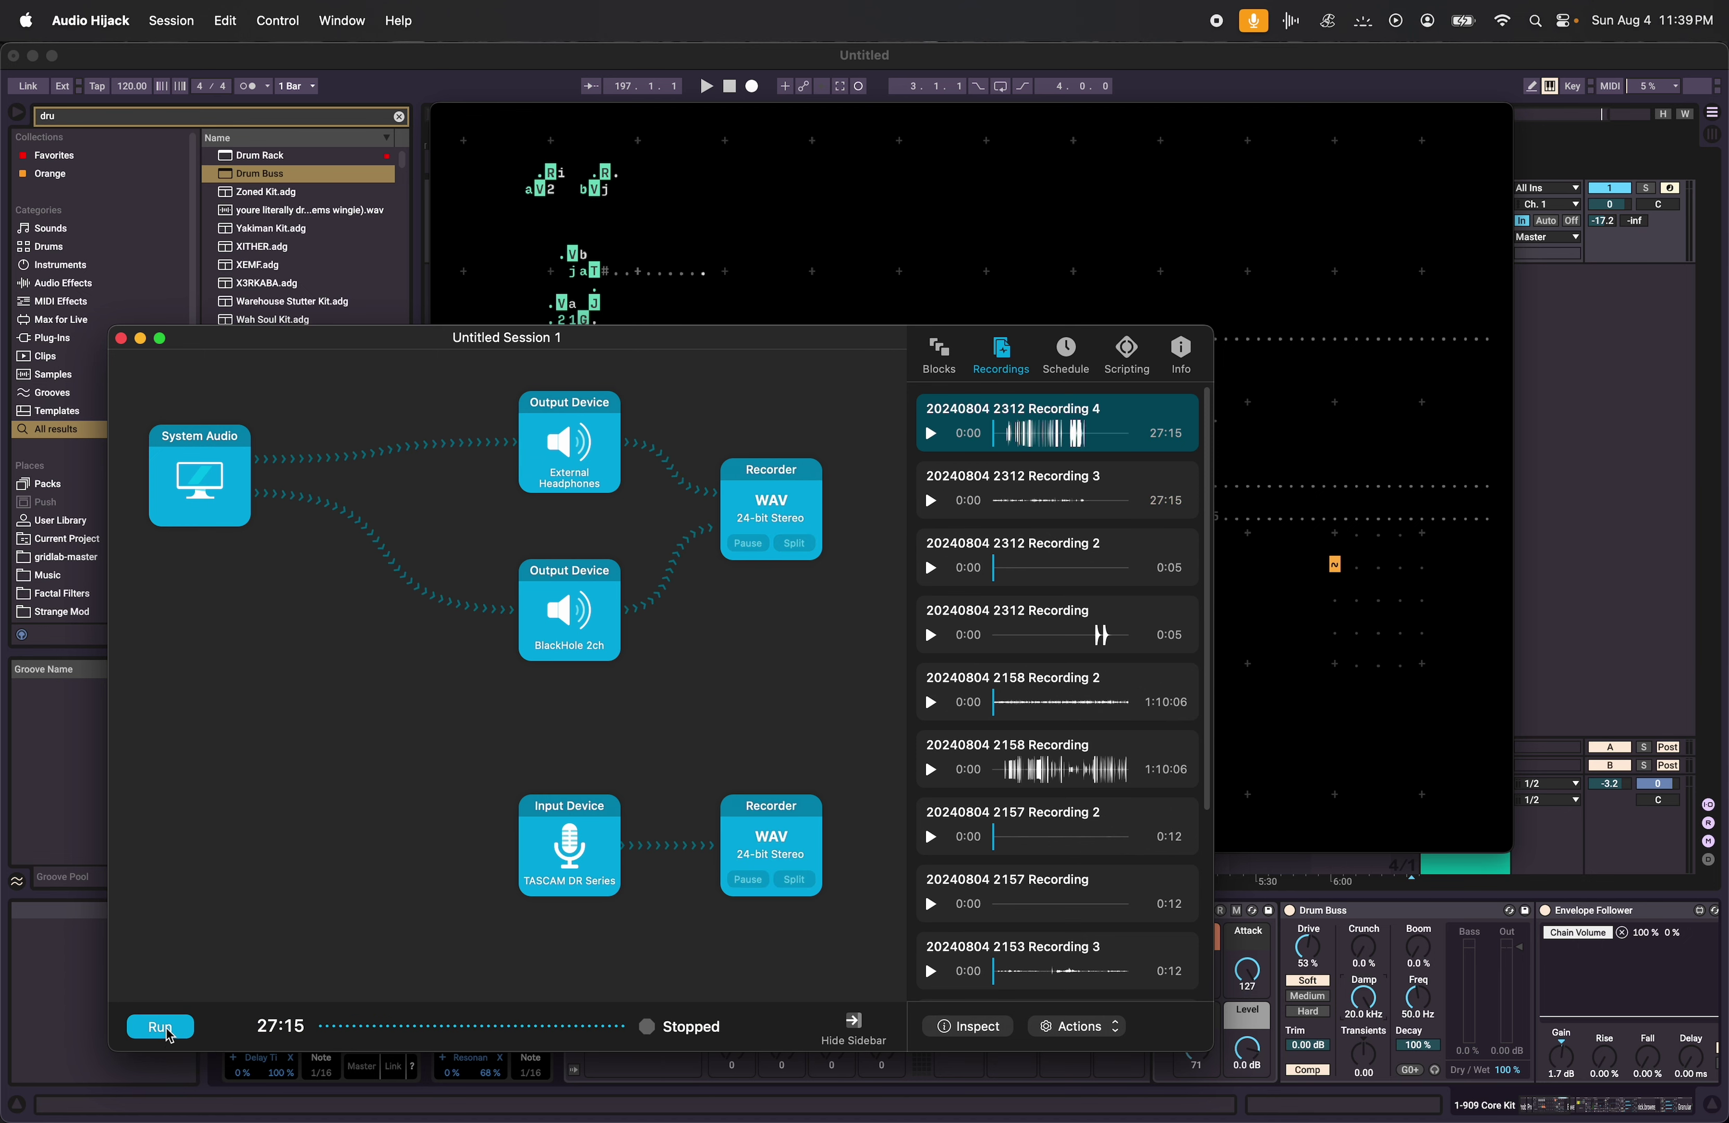